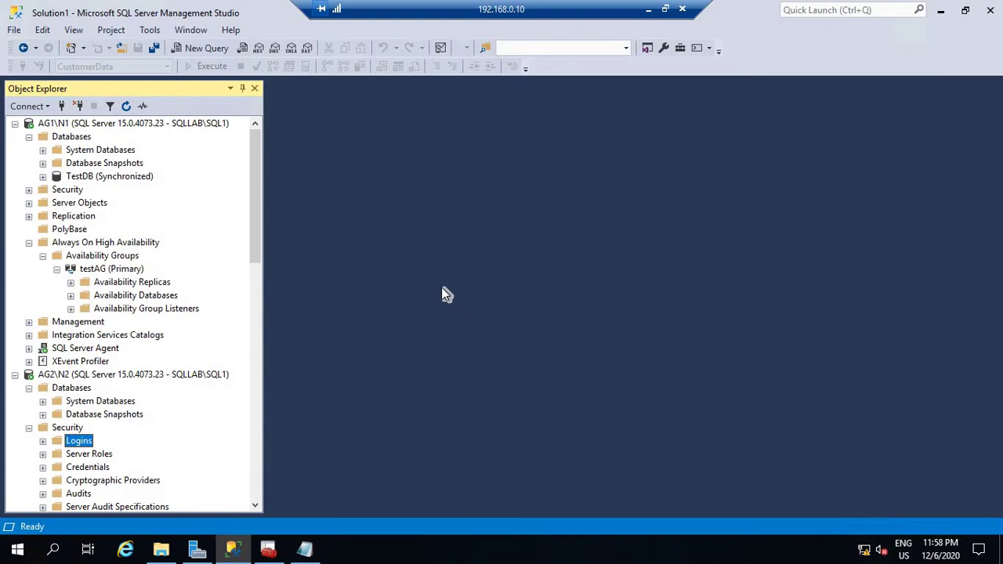
Select the AG1\N1 server node, then minimize the Remote Desktop session.
{"action": "left_click", "coordinate": [90, 127]}
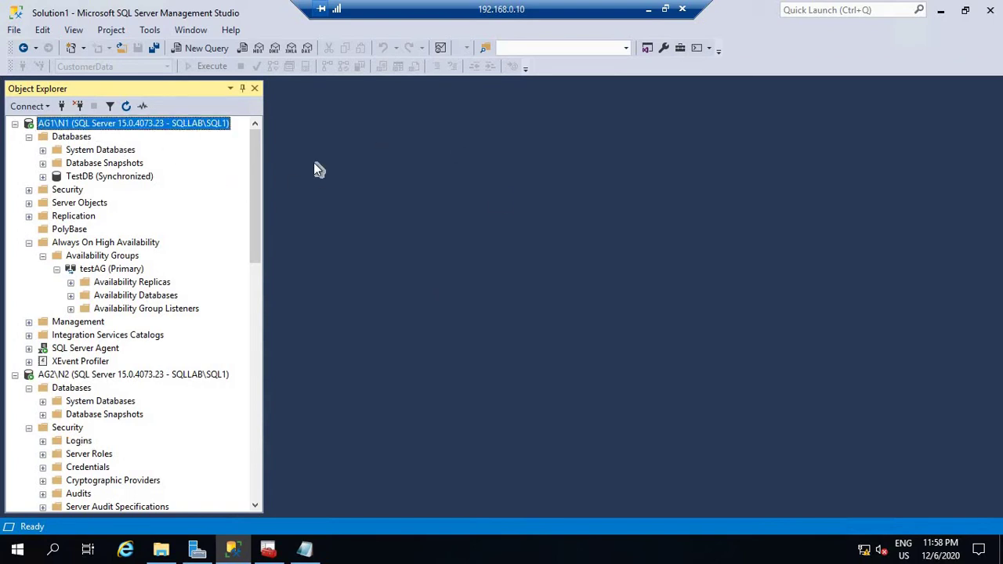
{"action": "left_click", "coordinate": [648, 9]}
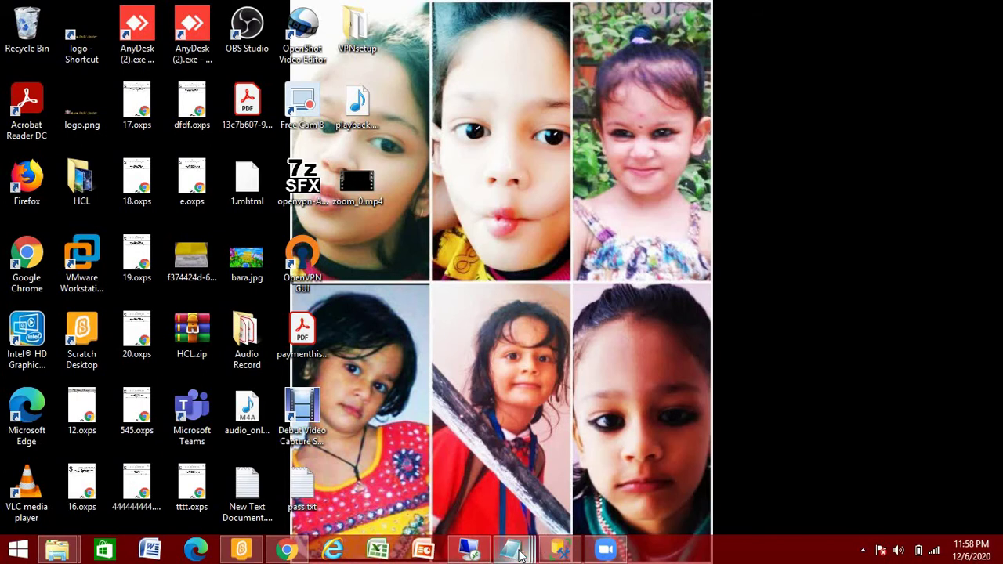
Copy the entire Encrypt_Database.txt script in Notepad, then minimize Notepad.
{"action": "mouse_move", "coordinate": [524, 550]}
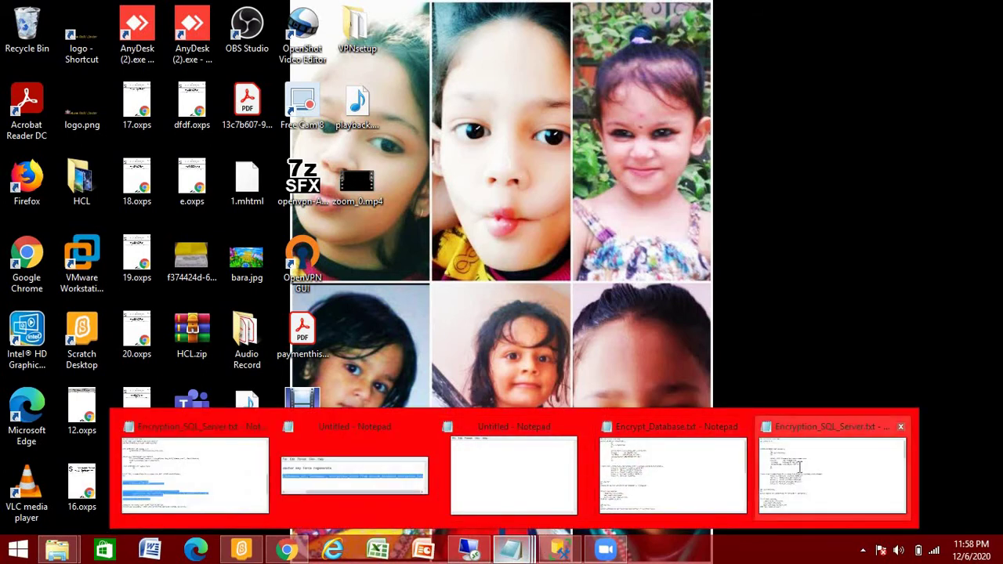
{"action": "left_click", "coordinate": [792, 473]}
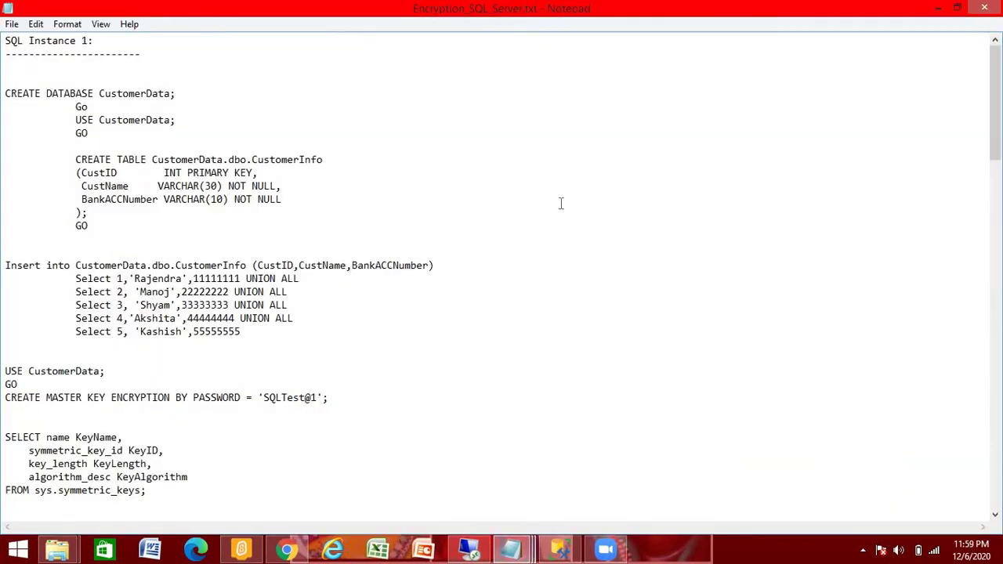
{"action": "key", "text": "ctrl+a"}
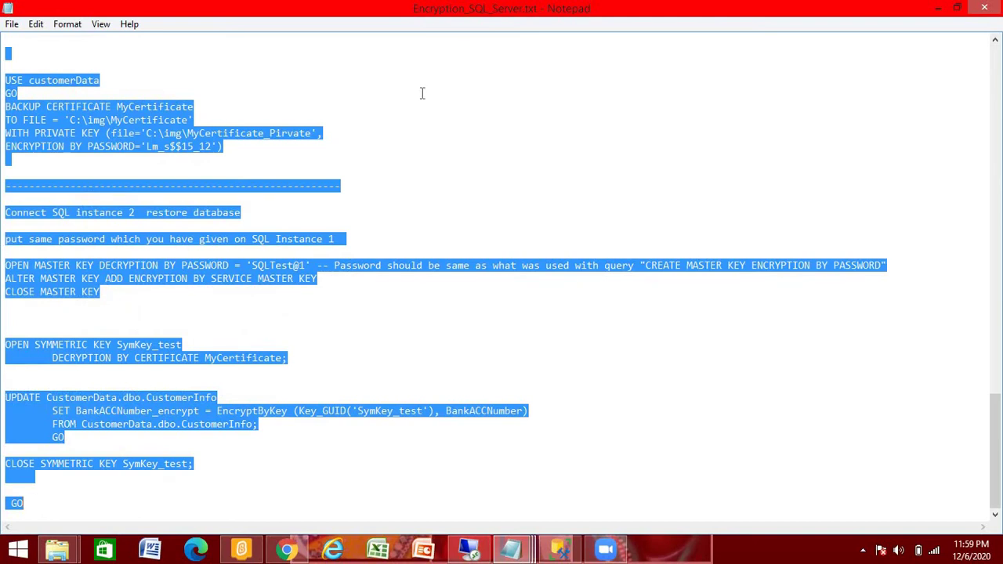
{"action": "mouse_move", "coordinate": [511, 550]}
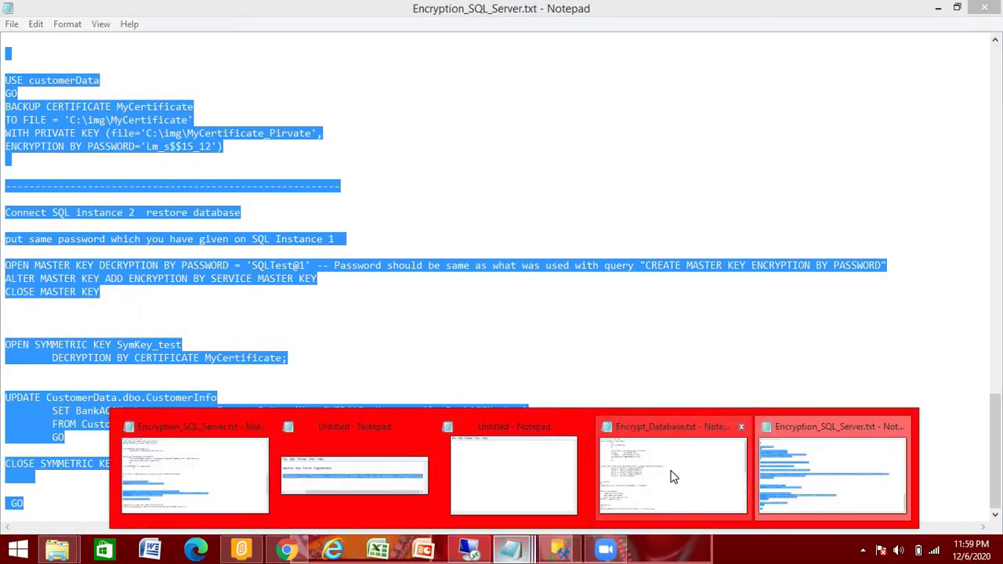
{"action": "left_click", "coordinate": [663, 475]}
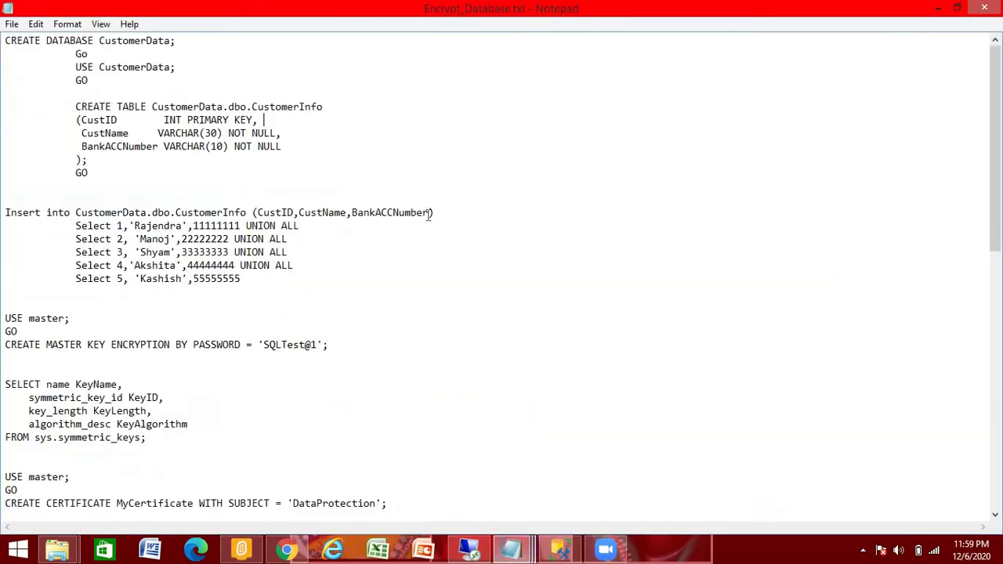
{"action": "left_click", "coordinate": [375, 174]}
{"action": "key", "text": "ctrl+a"}
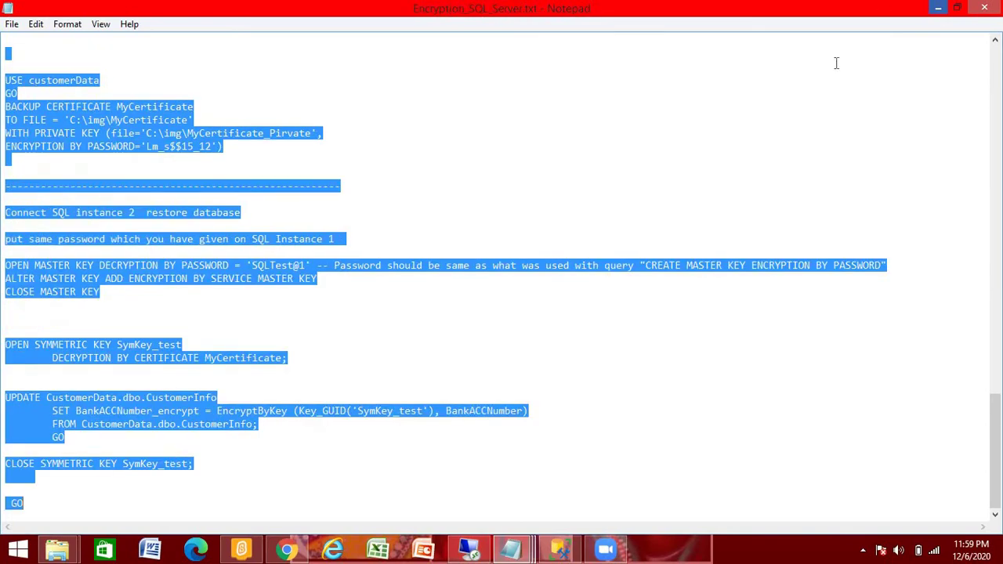
{"action": "left_click", "coordinate": [939, 10]}
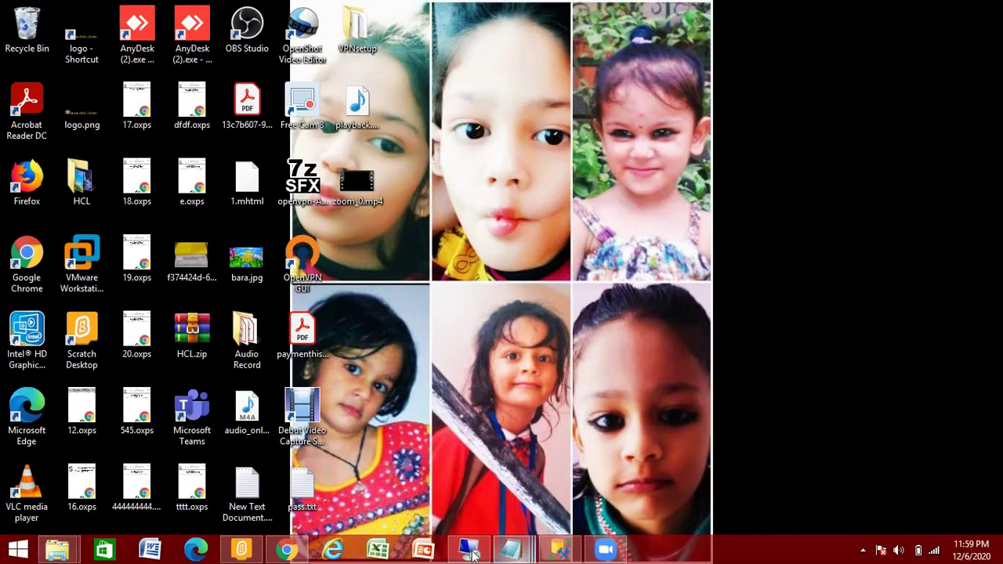
Open a new query window on N1's master database.
{"action": "left_click", "coordinate": [525, 443]}
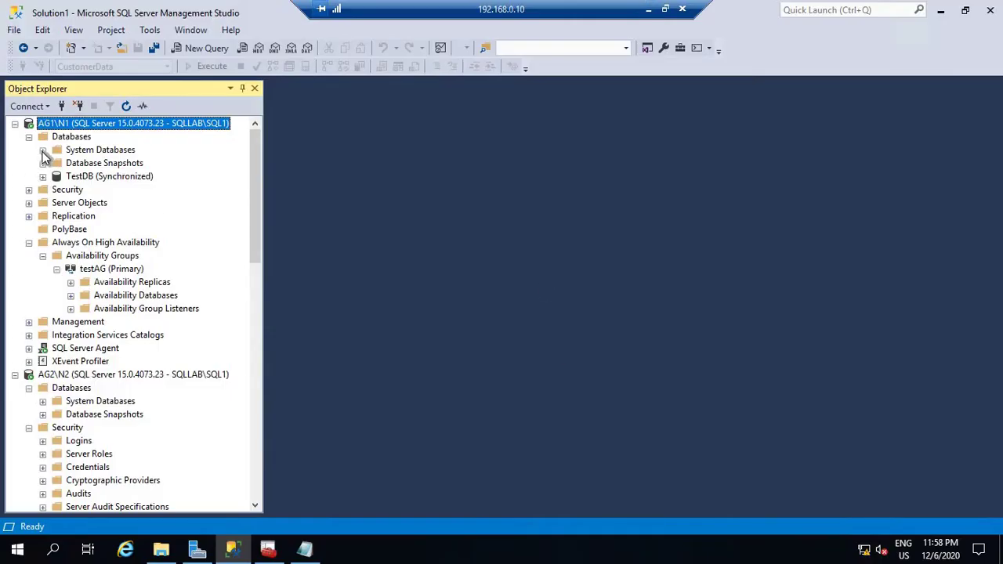
{"action": "left_click", "coordinate": [42, 151]}
{"action": "right_click", "coordinate": [90, 163]}
{"action": "left_click", "coordinate": [154, 177]}
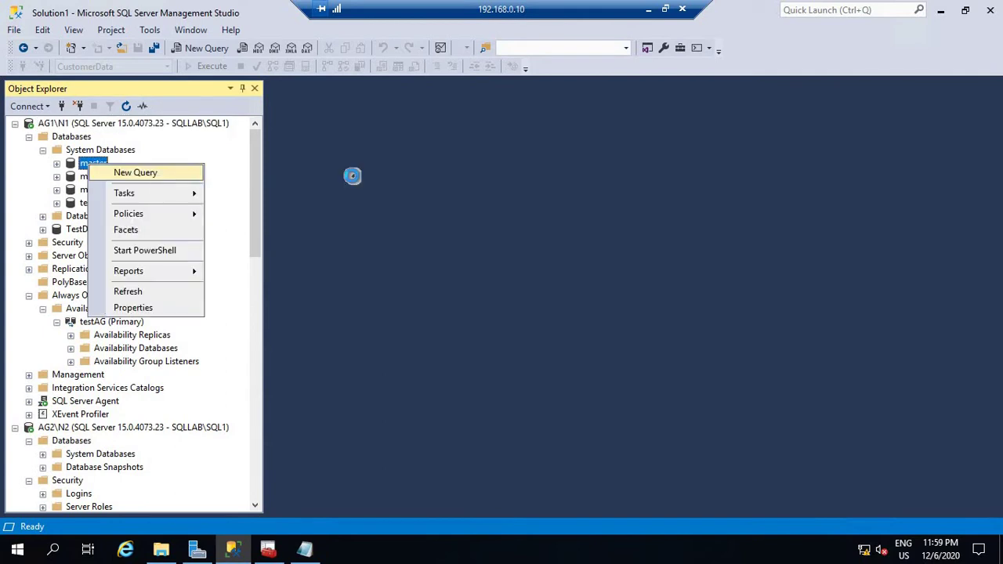
Paste the script and run its CREATE DATABASE and CREATE TABLE statements.
{"action": "right_click", "coordinate": [458, 169]}
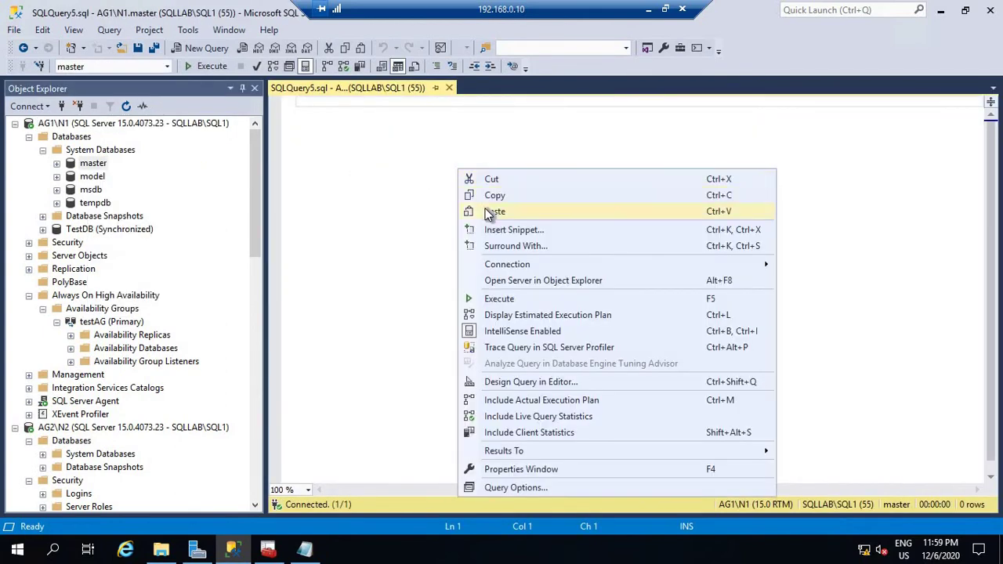
{"action": "left_click", "coordinate": [494, 212]}
{"action": "scroll", "coordinate": [533, 284], "scroll_direction": "up", "scroll_amount": 15}
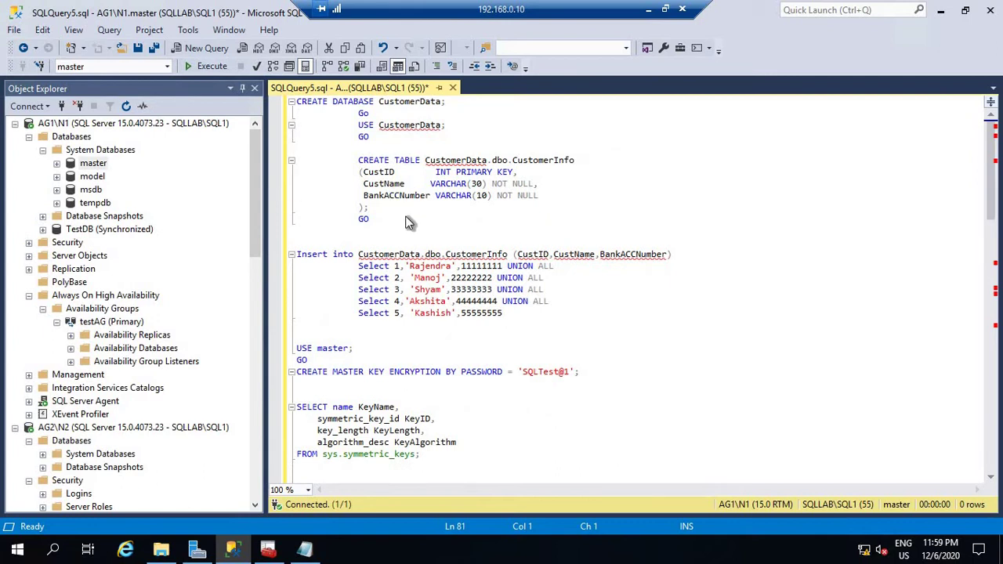
{"action": "left_click_drag", "start_coordinate": [372, 220], "coordinate": [293, 100]}
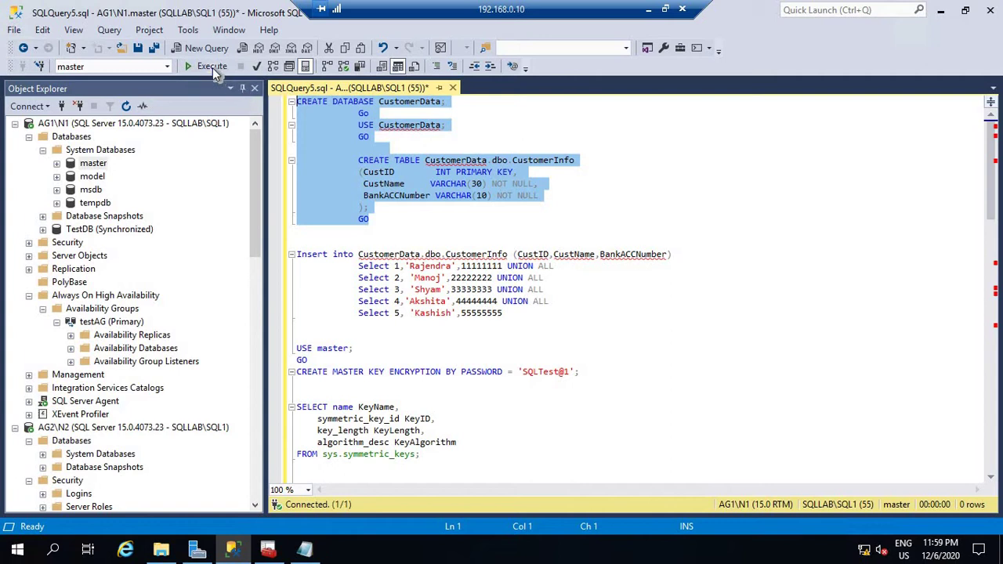
{"action": "left_click", "coordinate": [214, 67]}
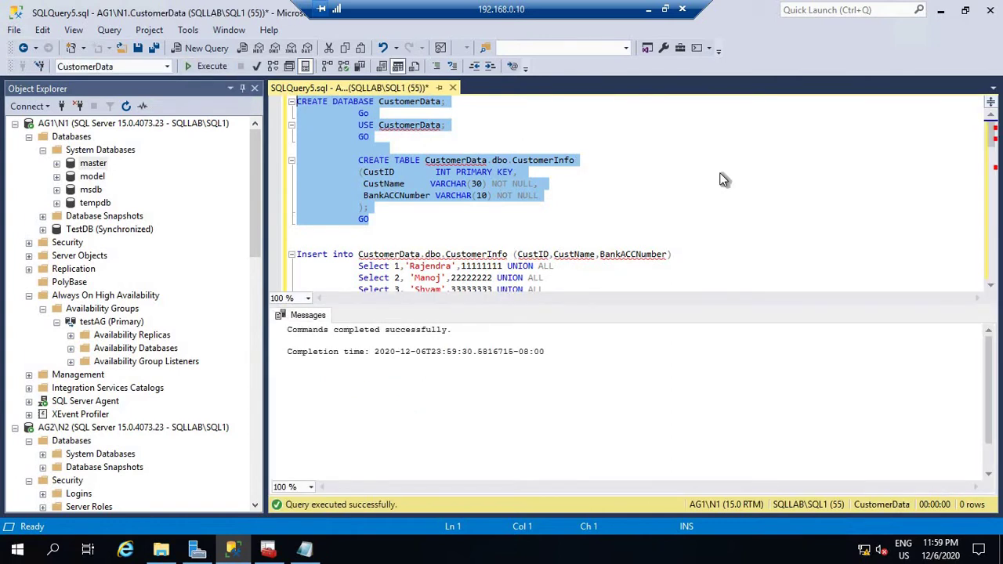
Run the INSERT statement adding five customers to CustomerInfo.
{"action": "left_click", "coordinate": [299, 240]}
{"action": "scroll", "coordinate": [422, 229], "scroll_direction": "down", "scroll_amount": 2}
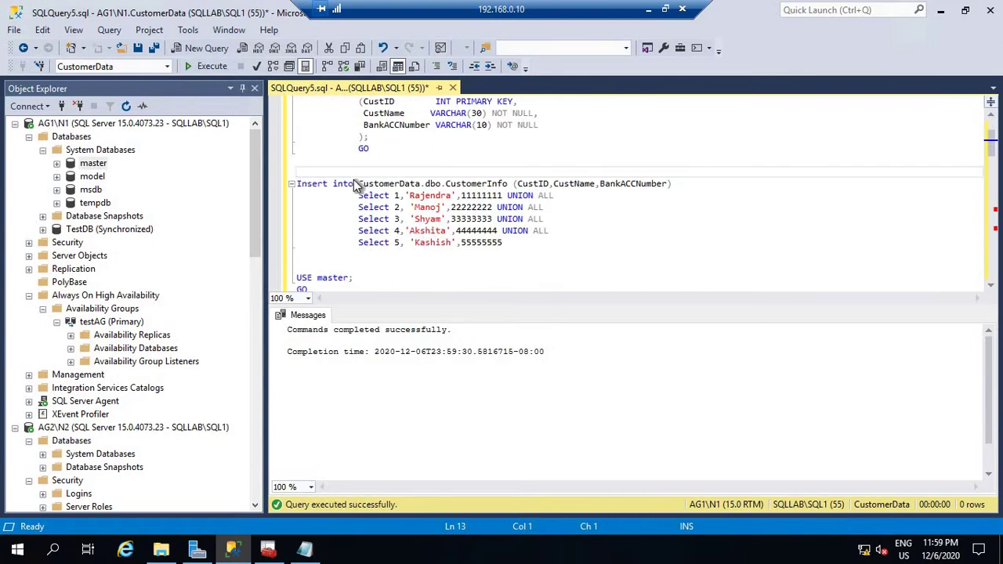
{"action": "left_click", "coordinate": [578, 248], "text": "shift"}
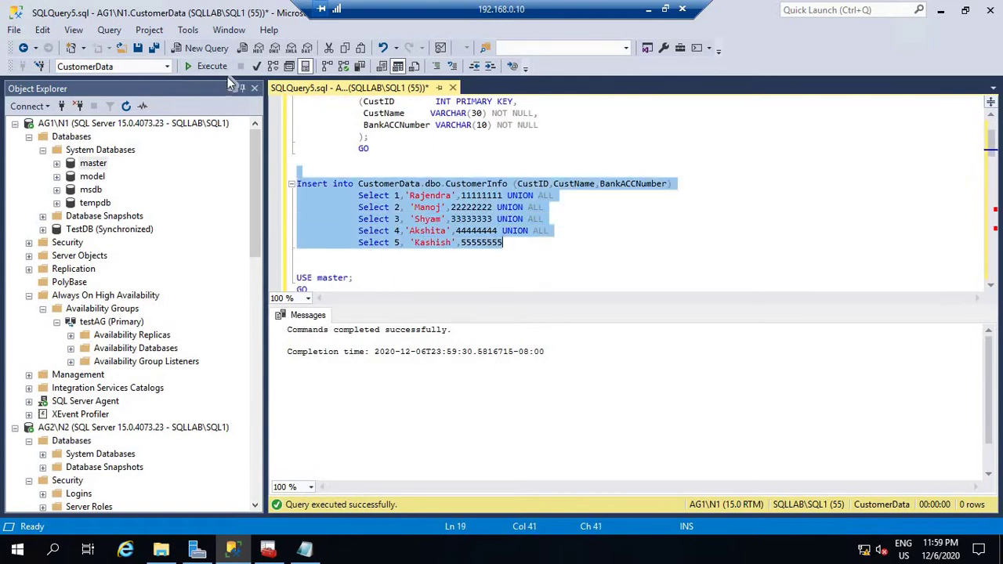
{"action": "left_click", "coordinate": [205, 67]}
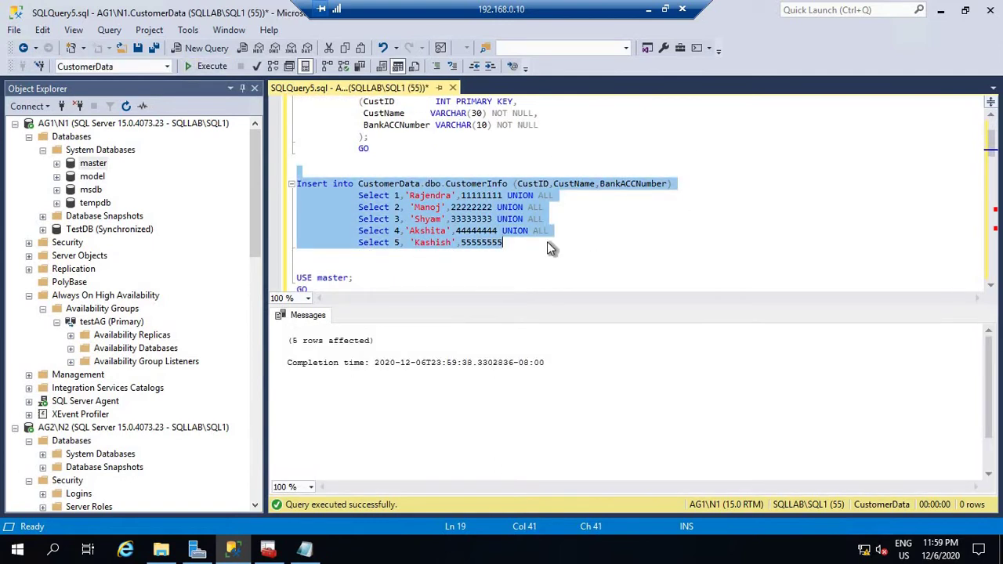
Add and run 'select * from CustomerInfo' to list the five rows.
{"action": "left_click", "coordinate": [447, 268]}
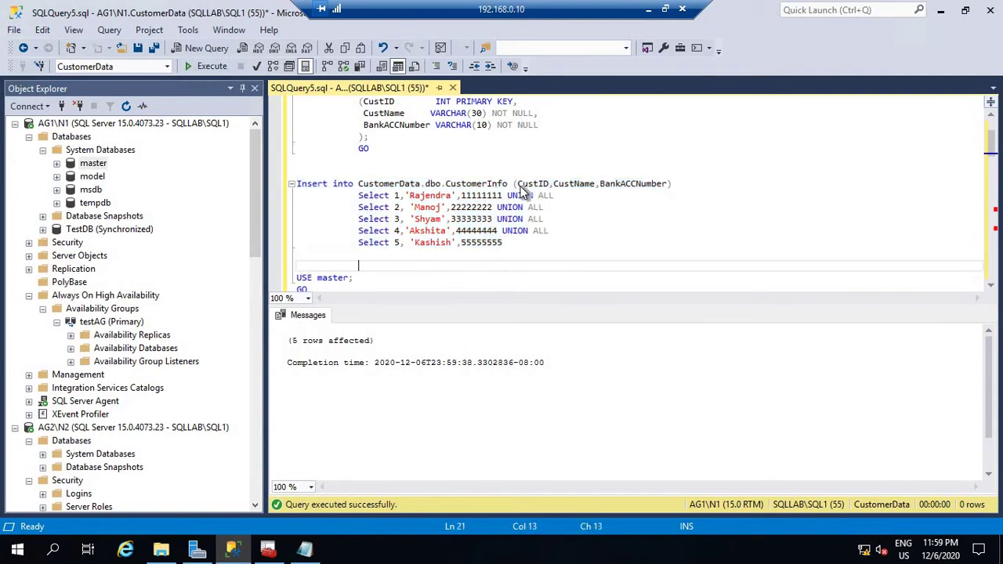
{"action": "double_click", "coordinate": [484, 185]}
{"action": "right_click", "coordinate": [481, 186]}
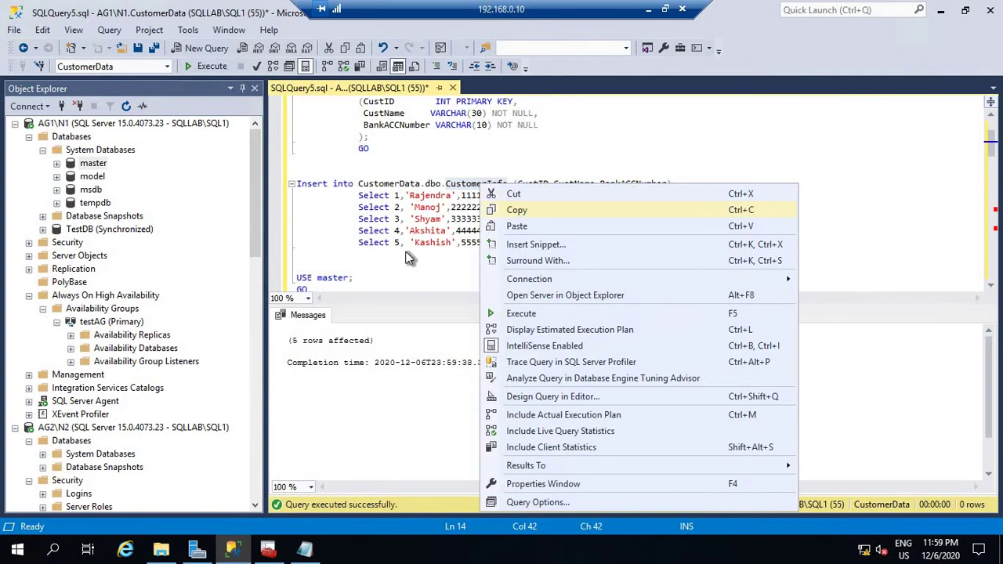
{"action": "key", "text": "Escape"}
{"action": "left_click", "coordinate": [494, 259]}
{"action": "key", "text": "Return"}
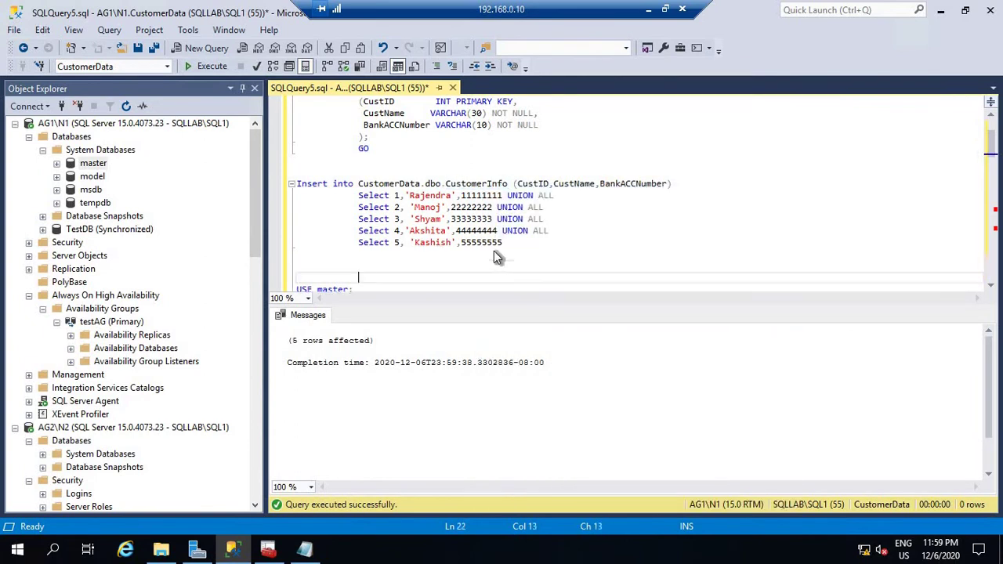
{"action": "key", "text": "Return"}
{"action": "key", "text": "Up"}
{"action": "type", "text": "s"}
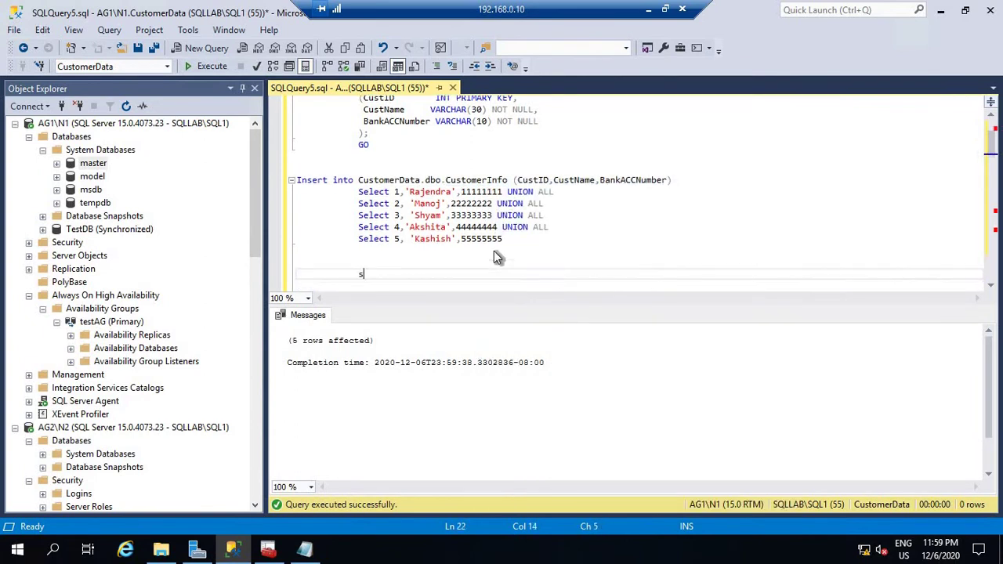
{"action": "type", "text": "elect * from CustomerInfo"}
{"action": "key", "text": "shift+Home"}
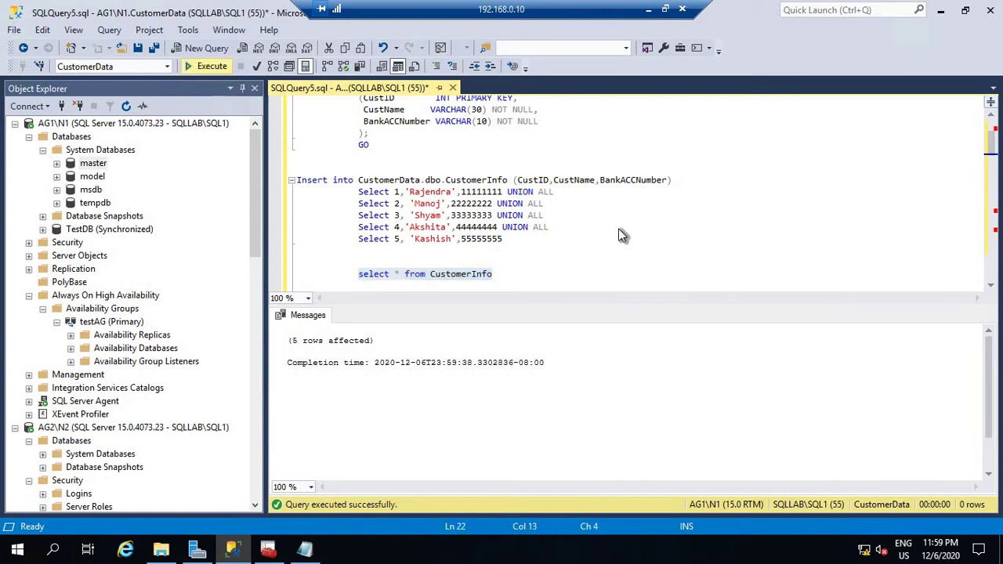
{"action": "key", "text": "F5"}
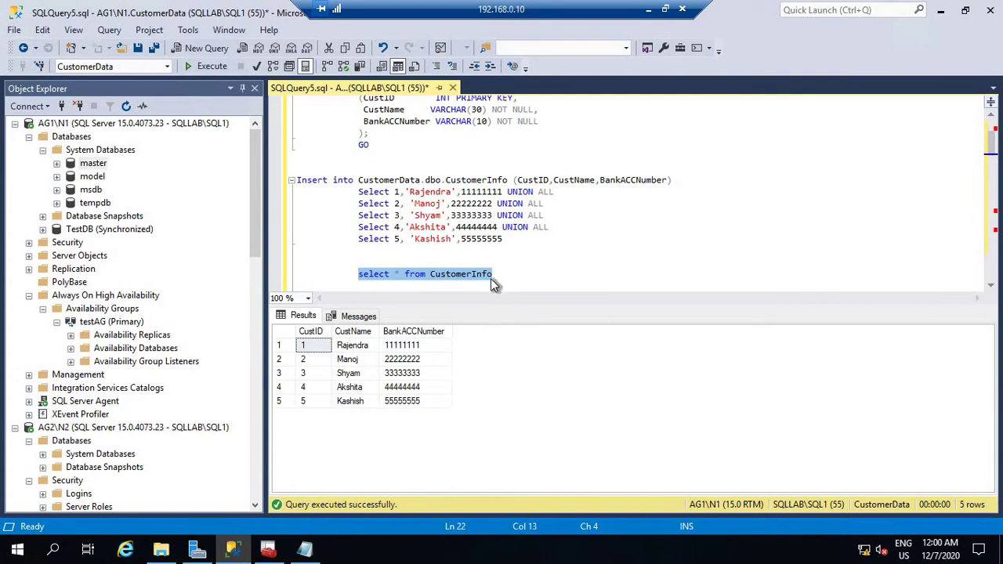
{"action": "left_click", "coordinate": [529, 275]}
{"action": "scroll", "coordinate": [535, 255], "scroll_direction": "down", "scroll_amount": 3}
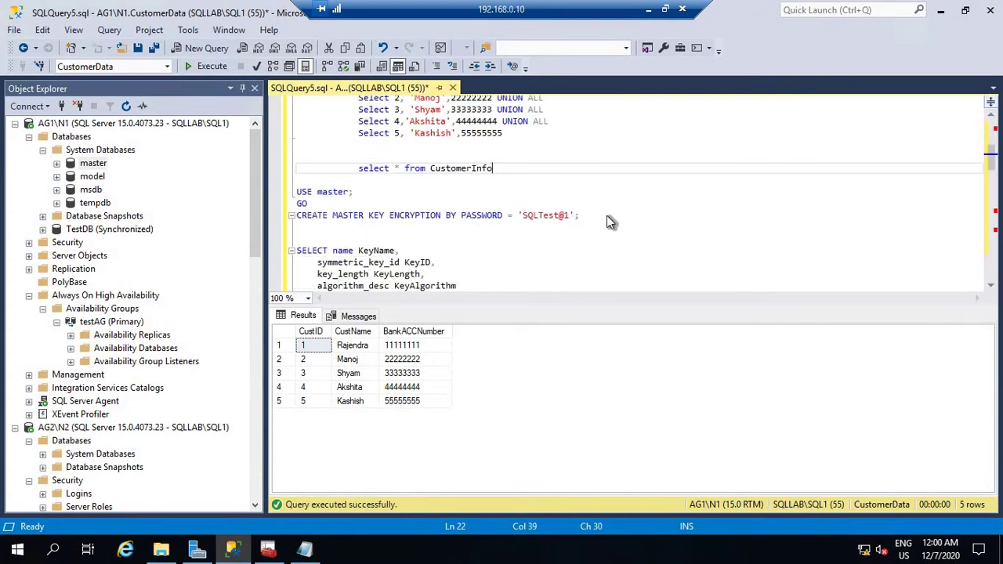
Run the USE master and CREATE MASTER KEY batch.
{"action": "left_click_drag", "start_coordinate": [607, 216], "coordinate": [284, 195]}
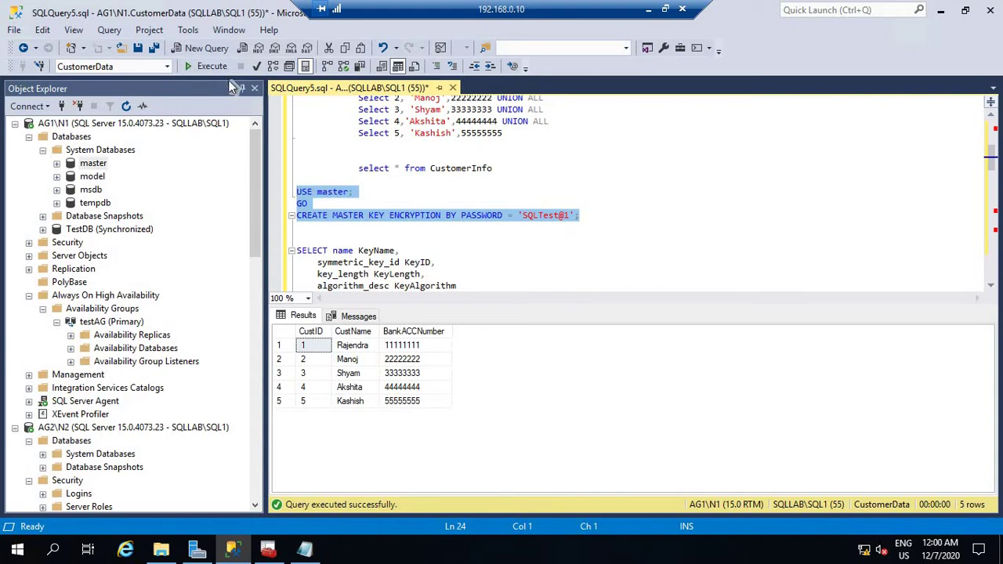
{"action": "left_click", "coordinate": [209, 68]}
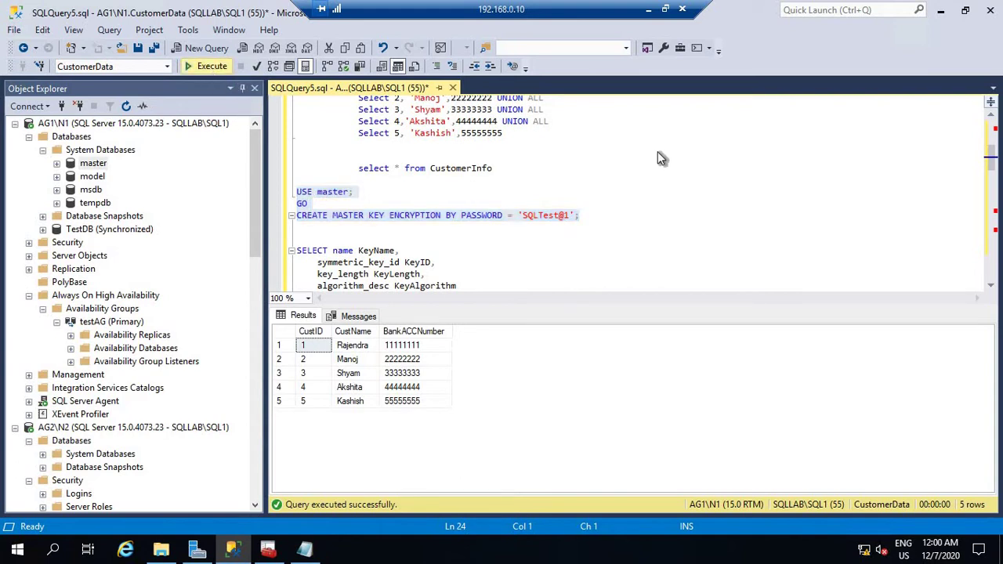
{"action": "left_click", "coordinate": [577, 248]}
{"action": "scroll", "coordinate": [577, 248], "scroll_direction": "down", "scroll_amount": 2}
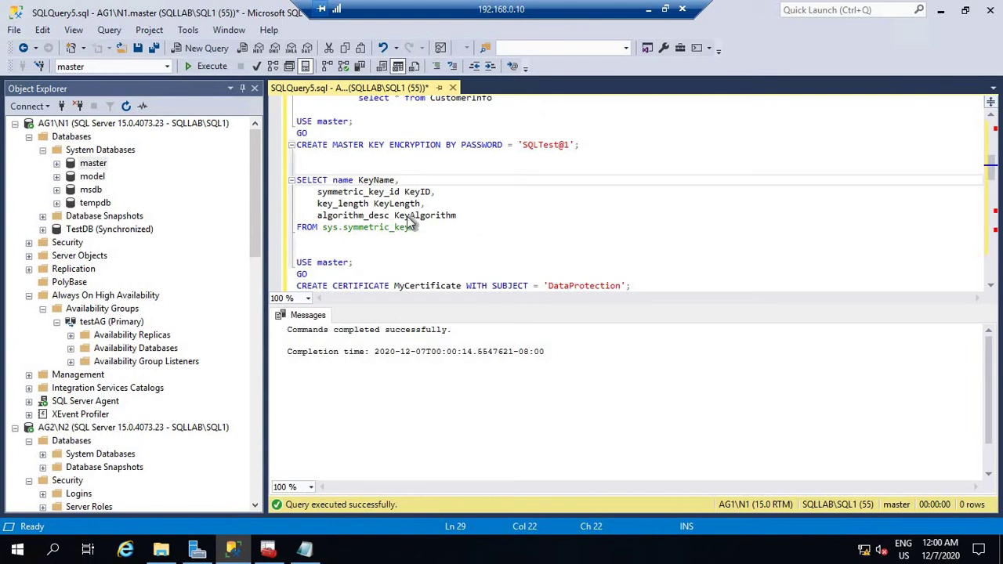
Run the query listing the server's symmetric keys.
{"action": "left_click_drag", "start_coordinate": [453, 227], "coordinate": [275, 167]}
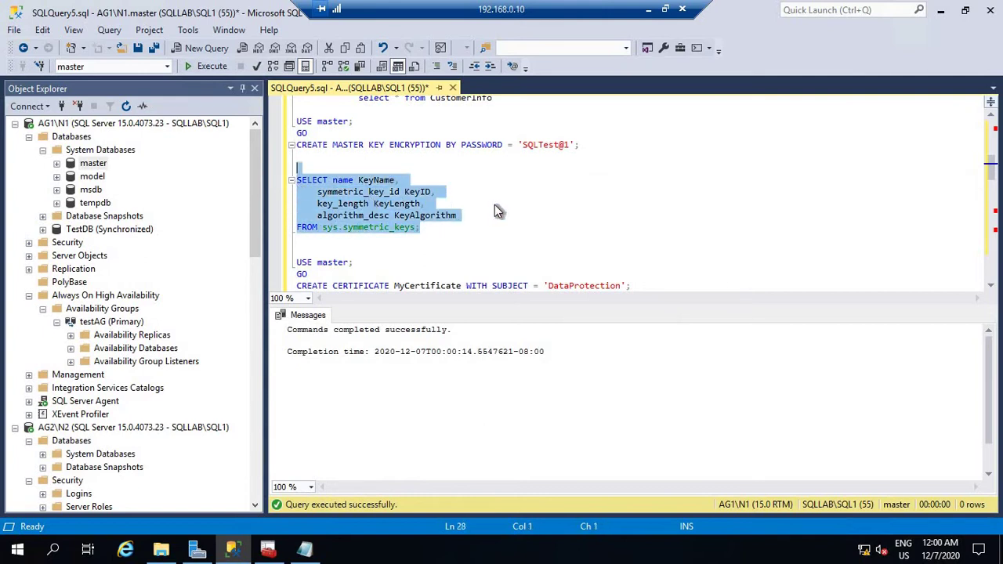
{"action": "left_click", "coordinate": [218, 64]}
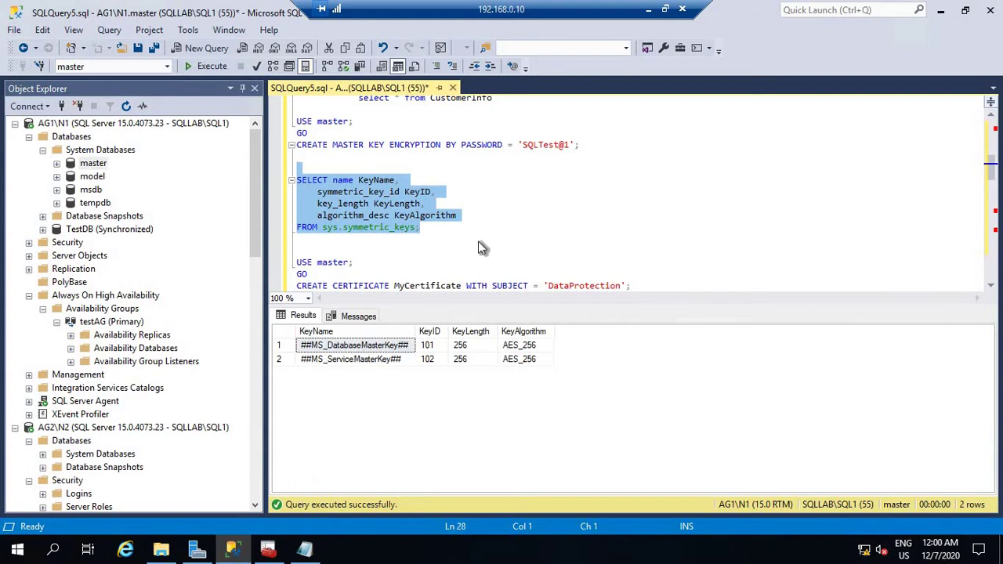
{"action": "left_click", "coordinate": [533, 238]}
{"action": "scroll", "coordinate": [535, 221], "scroll_direction": "down", "scroll_amount": 2}
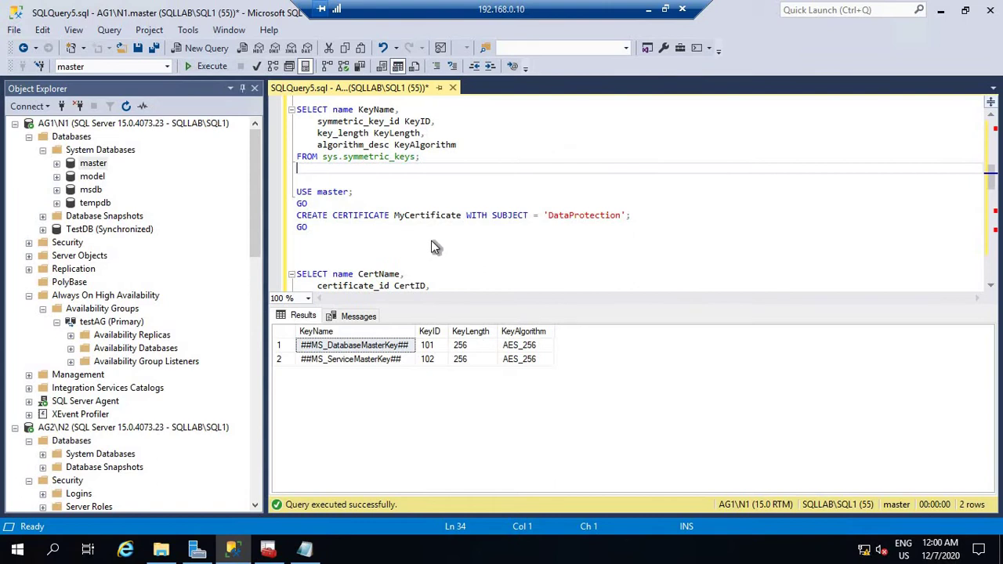
Create the MyCertificate certificate with subject DataProtection.
{"action": "left_click_drag", "start_coordinate": [327, 238], "coordinate": [279, 179]}
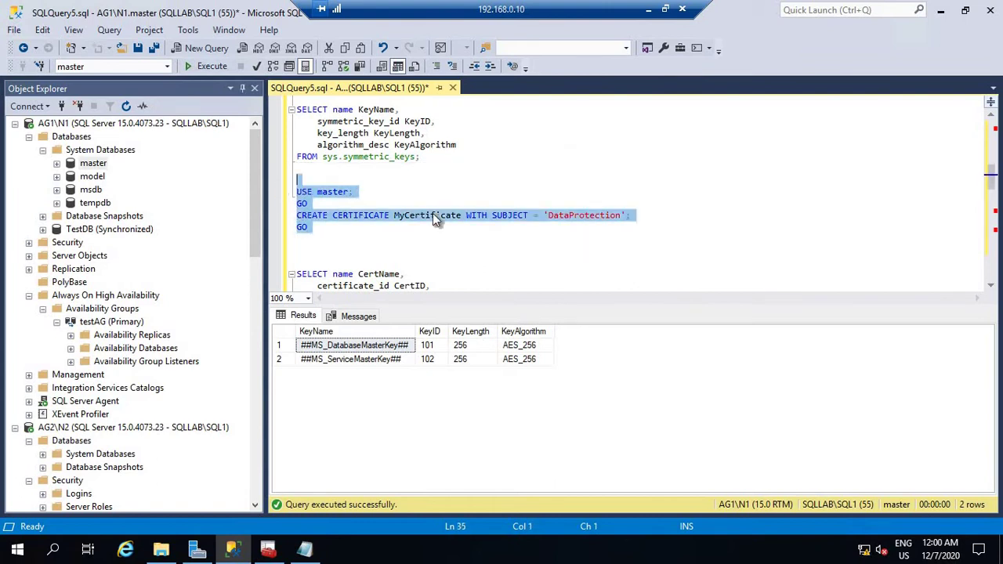
{"action": "left_click", "coordinate": [215, 66]}
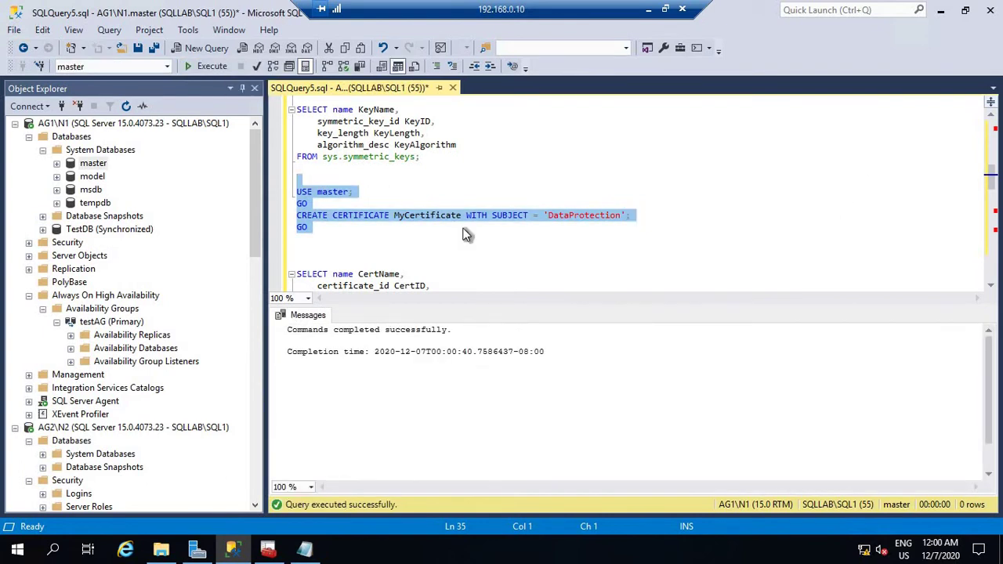
{"action": "left_click", "coordinate": [431, 249]}
{"action": "scroll", "coordinate": [430, 245], "scroll_direction": "down", "scroll_amount": 2}
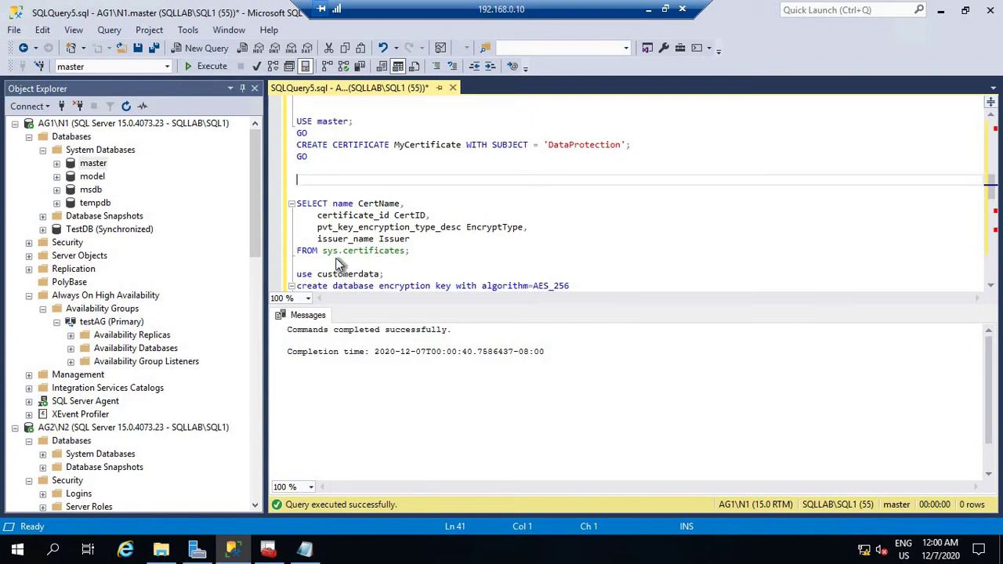
Run the sys.certificates query and check the MyCertificate row.
{"action": "left_click_drag", "start_coordinate": [412, 265], "coordinate": [250, 192]}
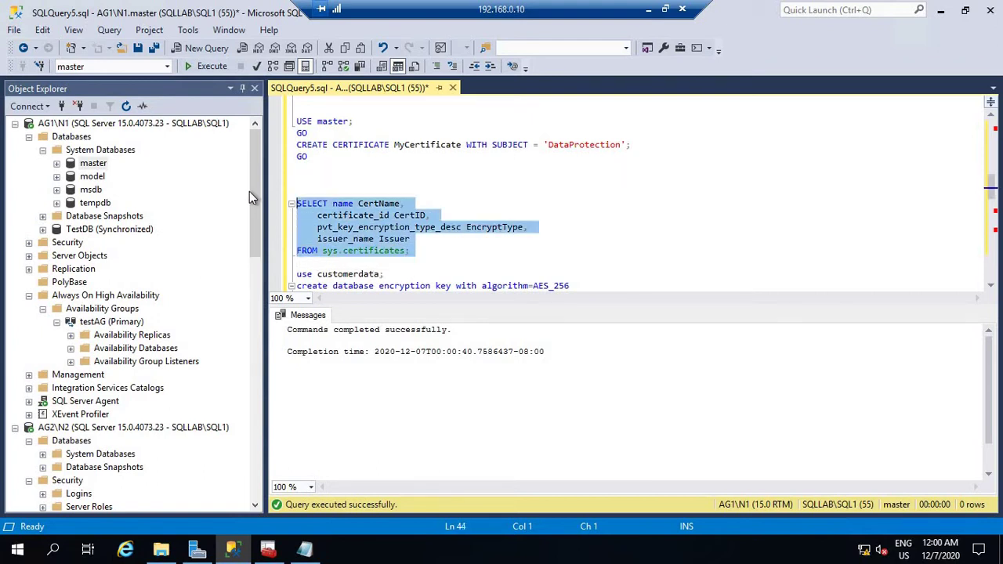
{"action": "left_click", "coordinate": [212, 72]}
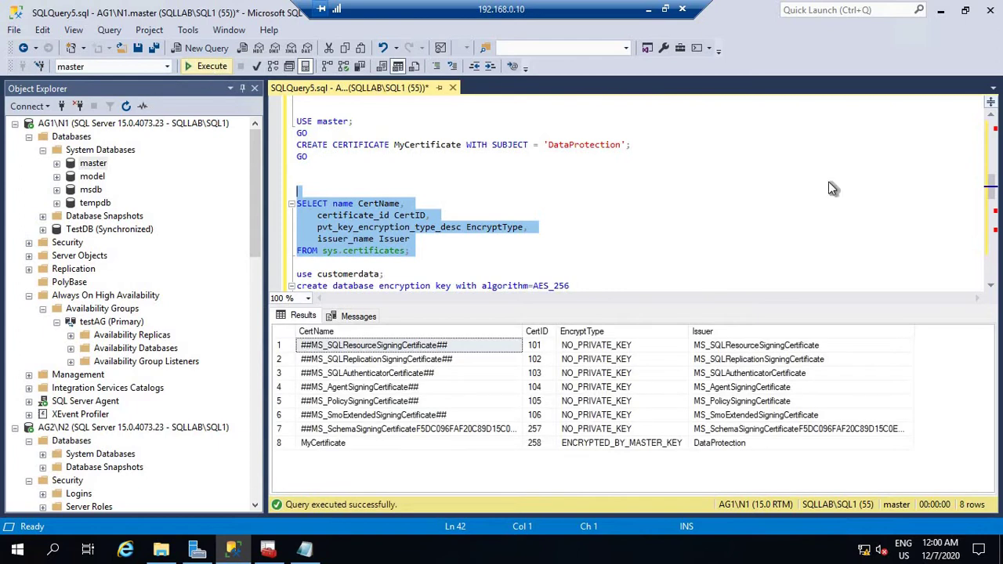
{"action": "left_click", "coordinate": [323, 446]}
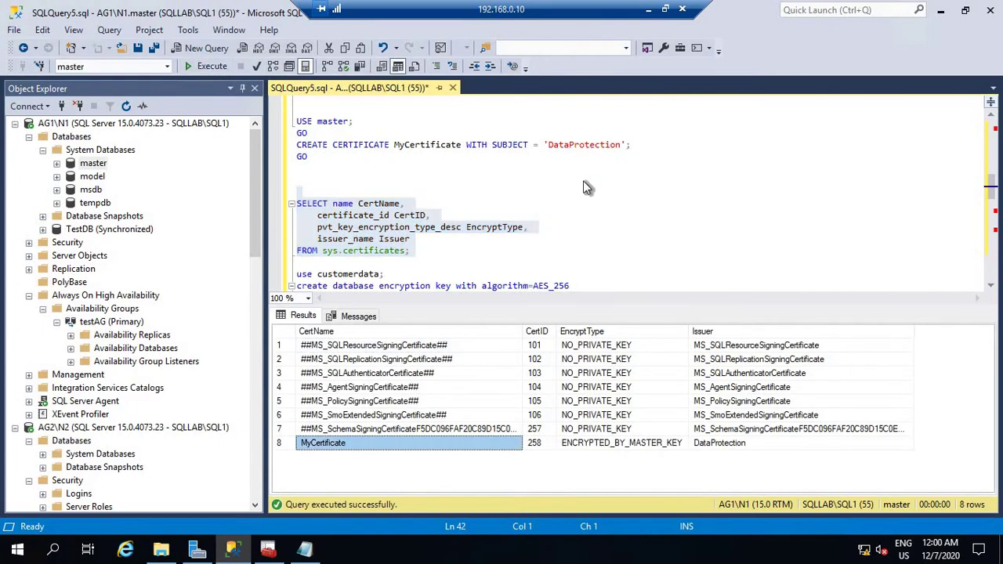
{"action": "left_click", "coordinate": [655, 235]}
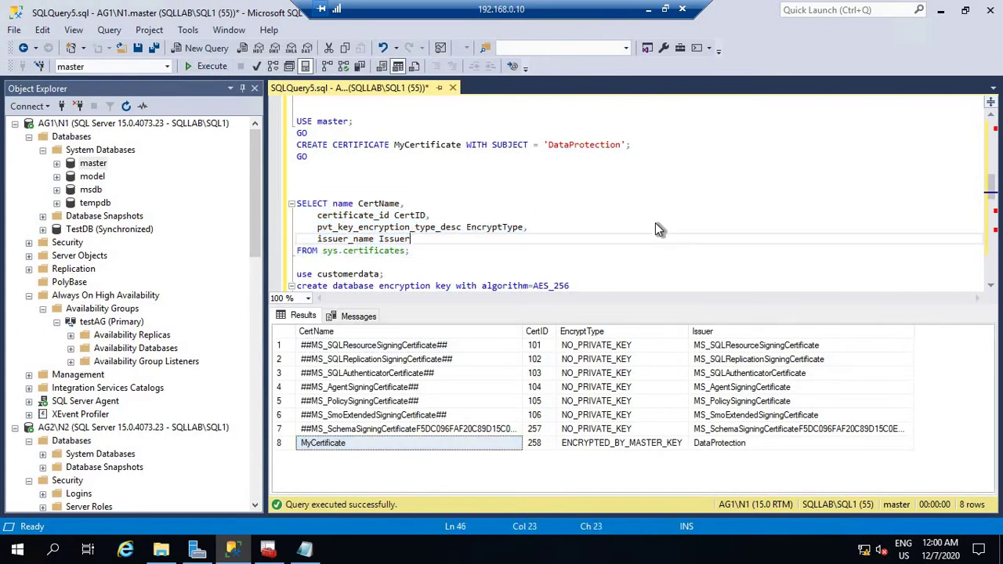
{"action": "scroll", "coordinate": [656, 224], "scroll_direction": "down", "scroll_amount": 2}
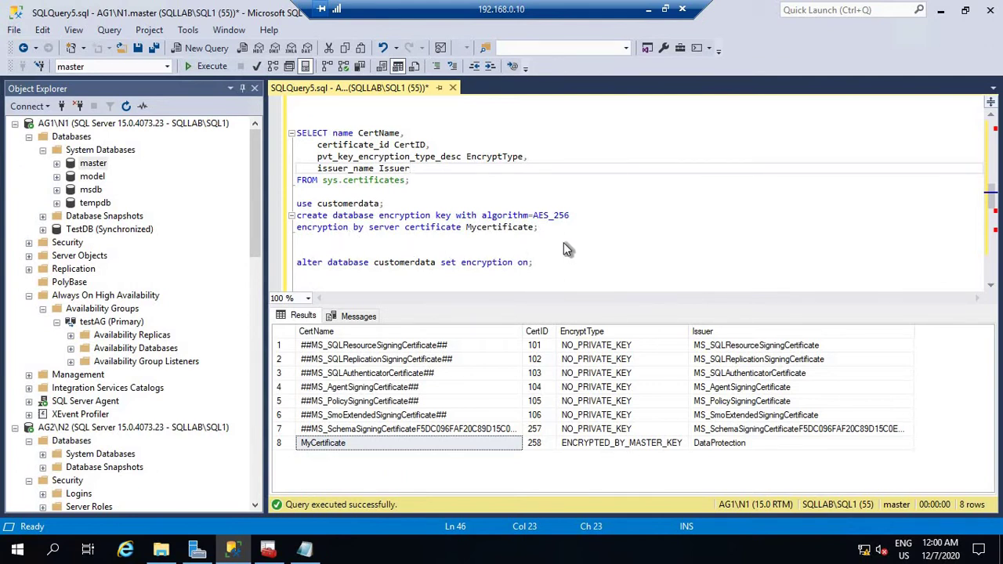
Create customerdata's AES_256 encryption key under MyCertificate and run ALTER DATABASE SET ENCRYPTION ON.
{"action": "left_click_drag", "start_coordinate": [564, 242], "coordinate": [280, 204]}
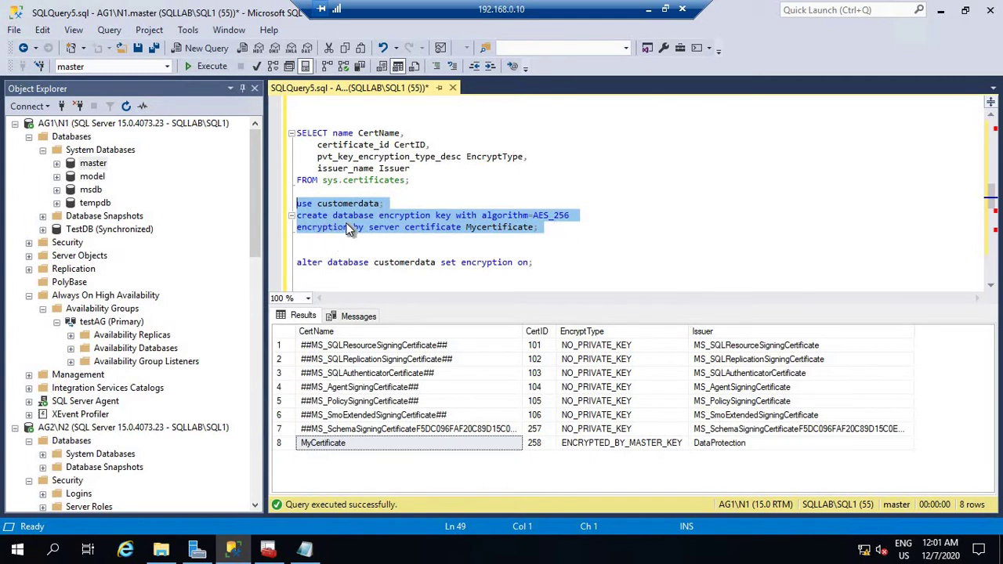
{"action": "left_click", "coordinate": [209, 66]}
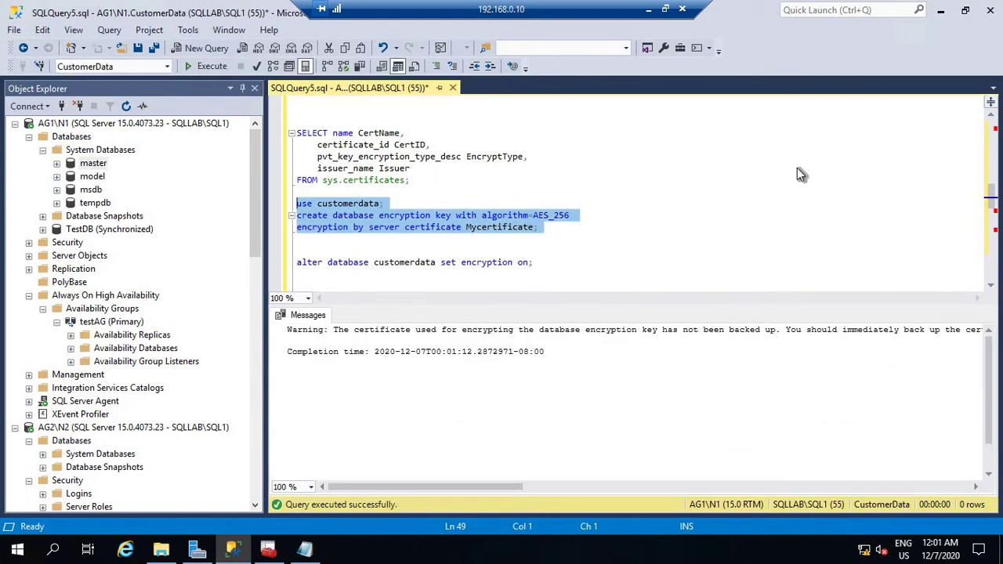
{"action": "left_click", "coordinate": [584, 261]}
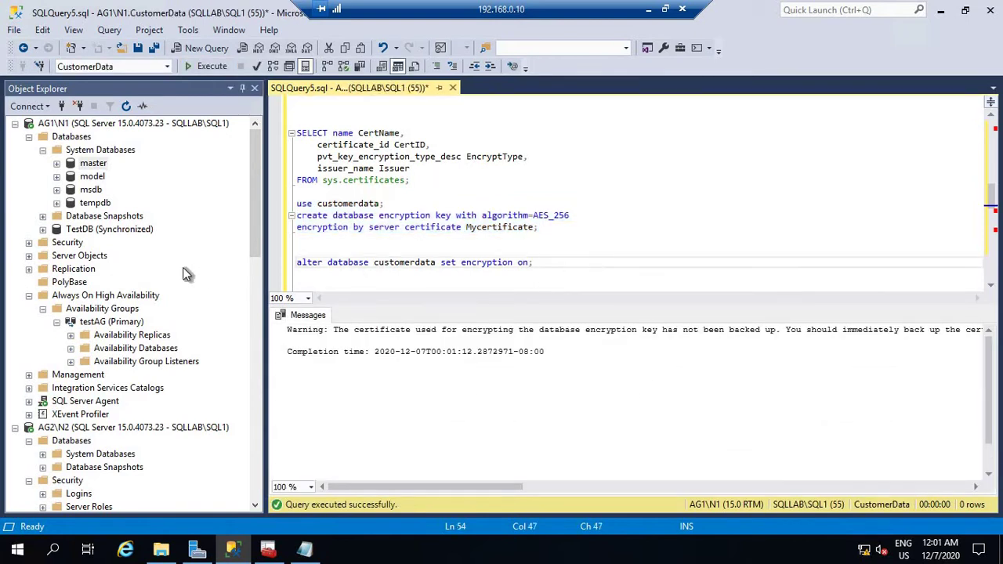
{"action": "key", "text": "shift+Home"}
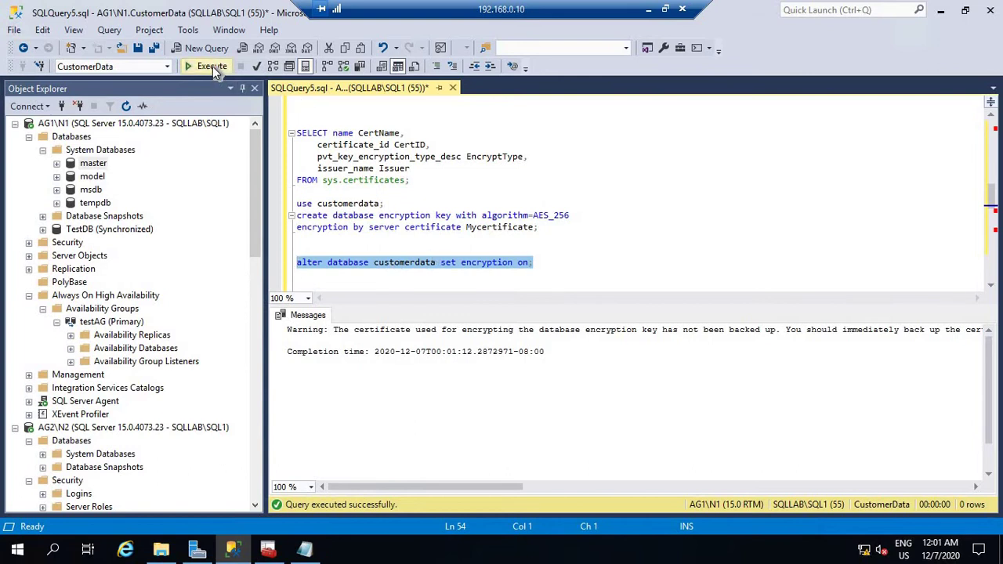
{"action": "left_click", "coordinate": [212, 66]}
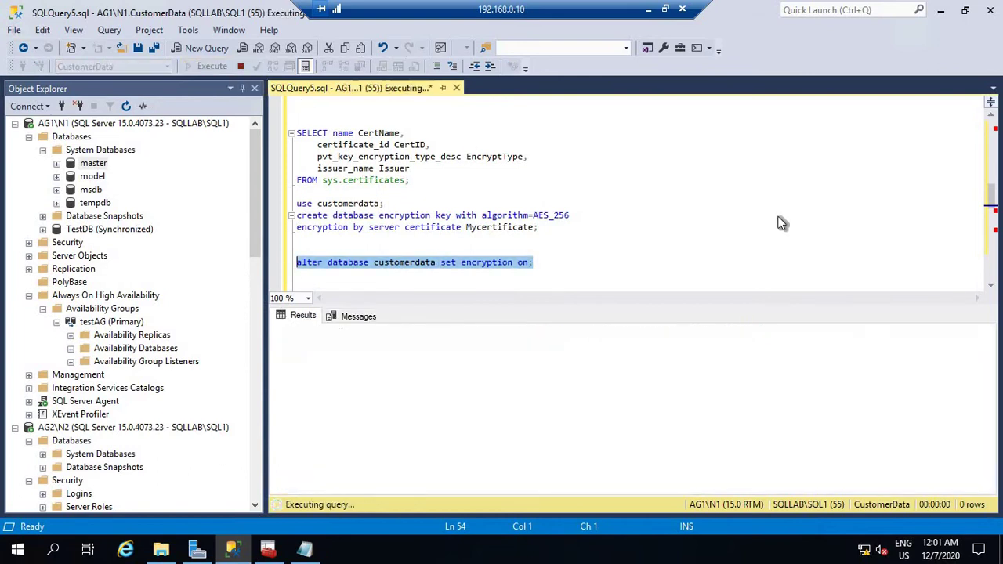
{"action": "left_click", "coordinate": [610, 247]}
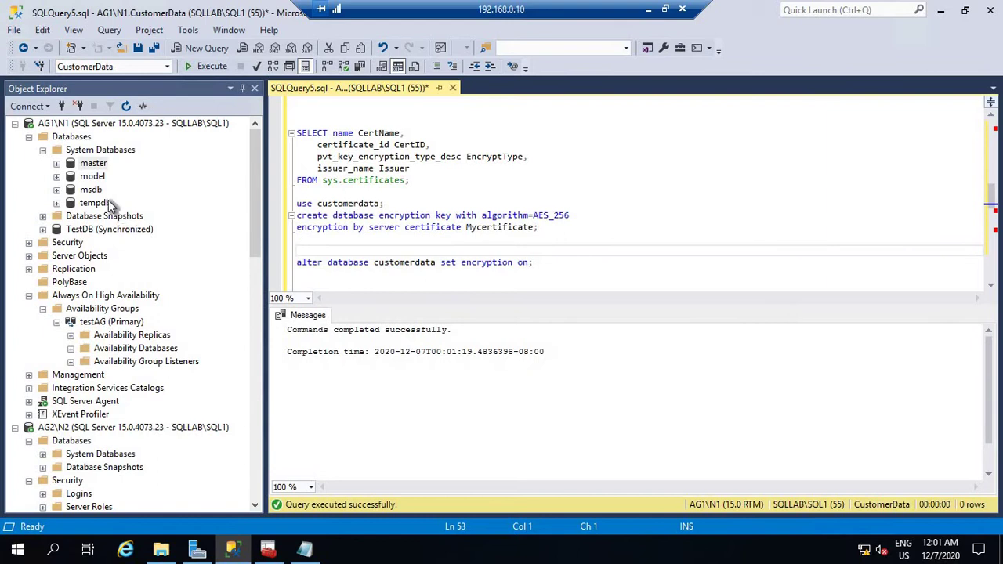
{"action": "left_click", "coordinate": [77, 138]}
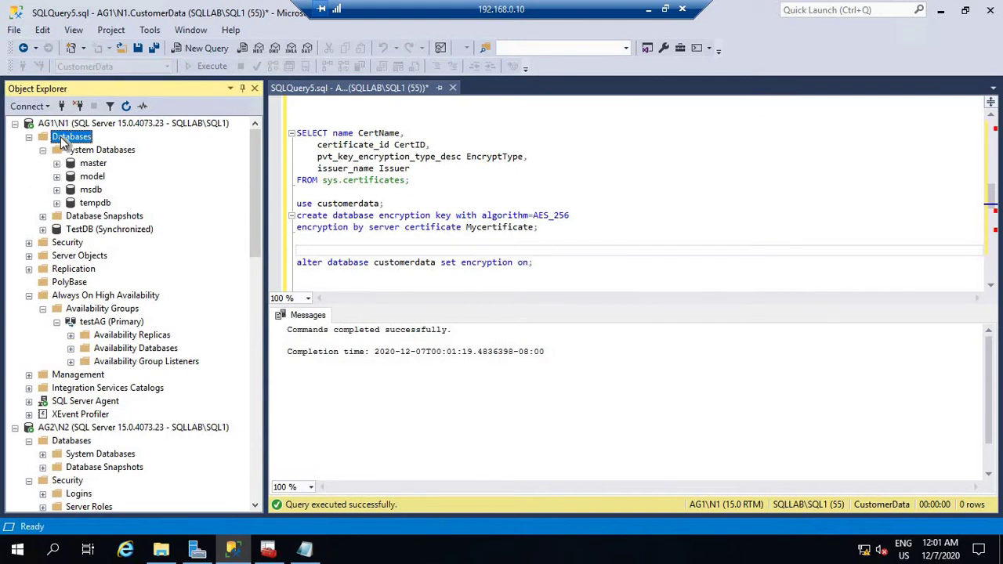
Refresh Databases and check CustomerData's Options show Encryption Enabled True, then cancel.
{"action": "right_click", "coordinate": [60, 137]}
{"action": "left_click", "coordinate": [113, 317]}
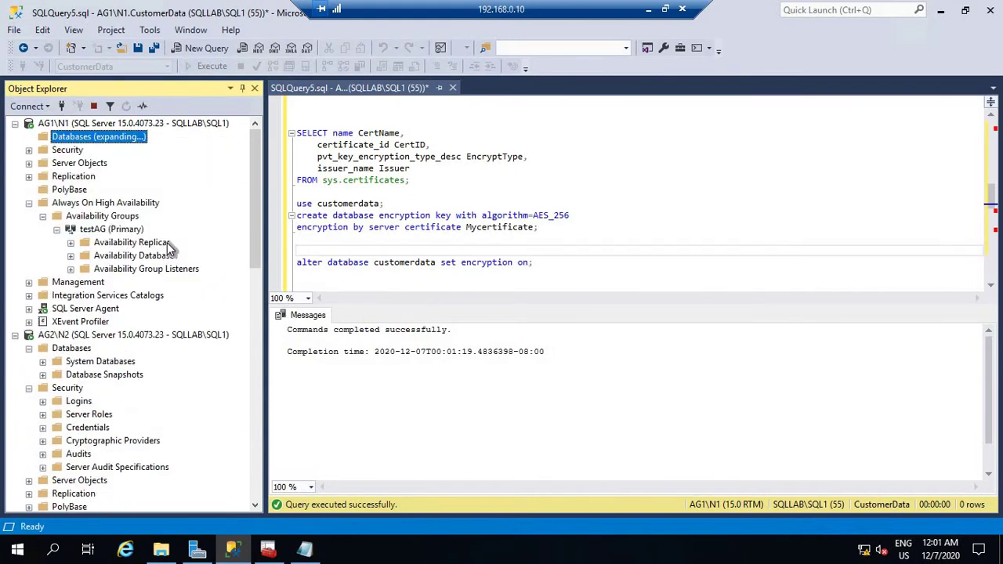
{"action": "left_click", "coordinate": [92, 178]}
{"action": "right_click", "coordinate": [91, 179]}
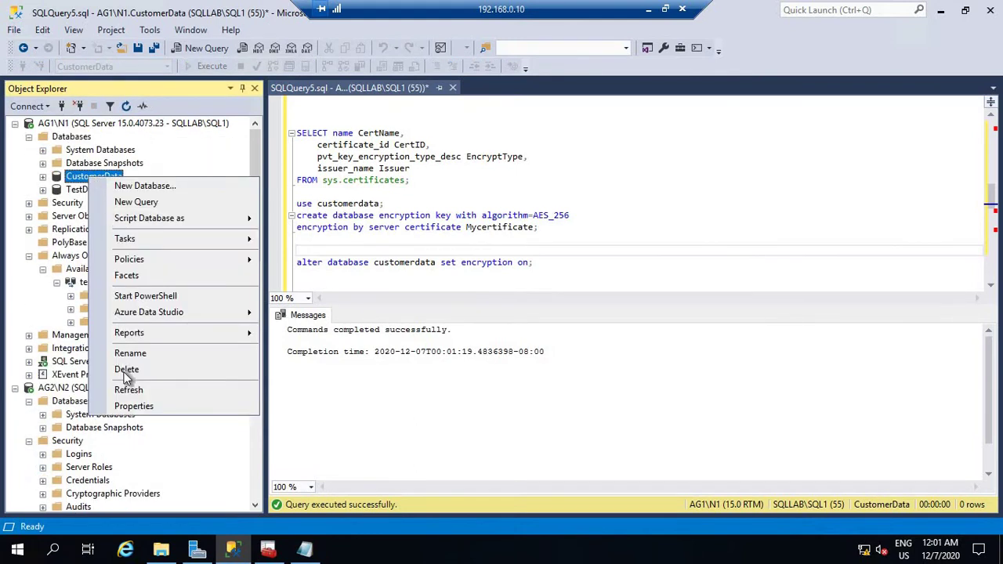
{"action": "left_click", "coordinate": [138, 407]}
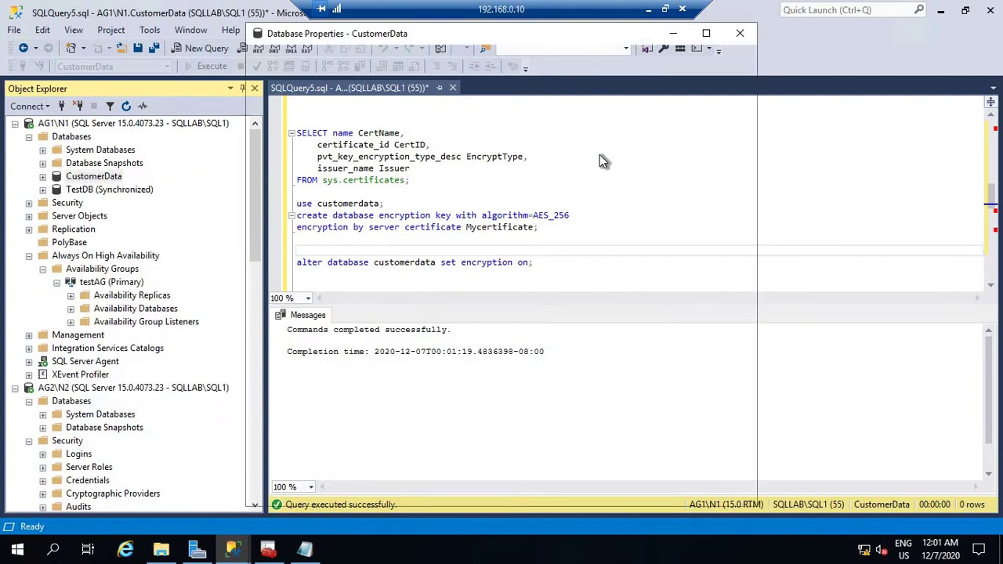
{"action": "left_click", "coordinate": [276, 100]}
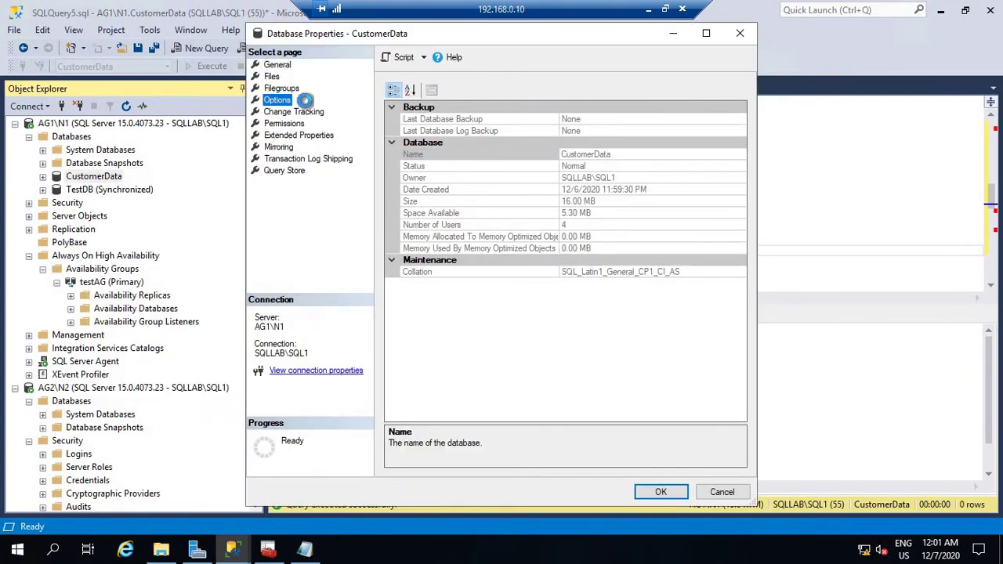
{"action": "scroll", "coordinate": [609, 357], "scroll_direction": "down", "scroll_amount": 13}
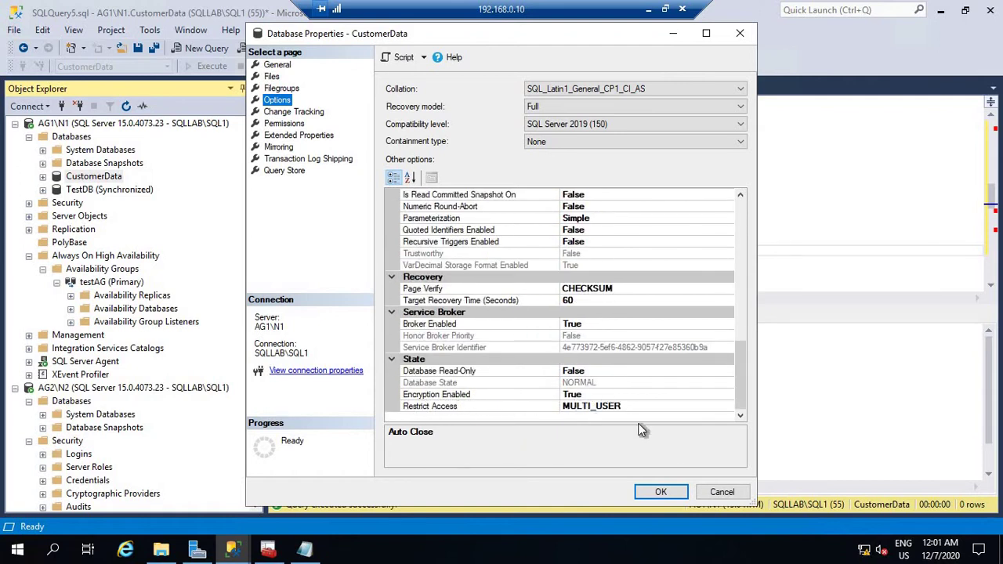
{"action": "left_click", "coordinate": [726, 492]}
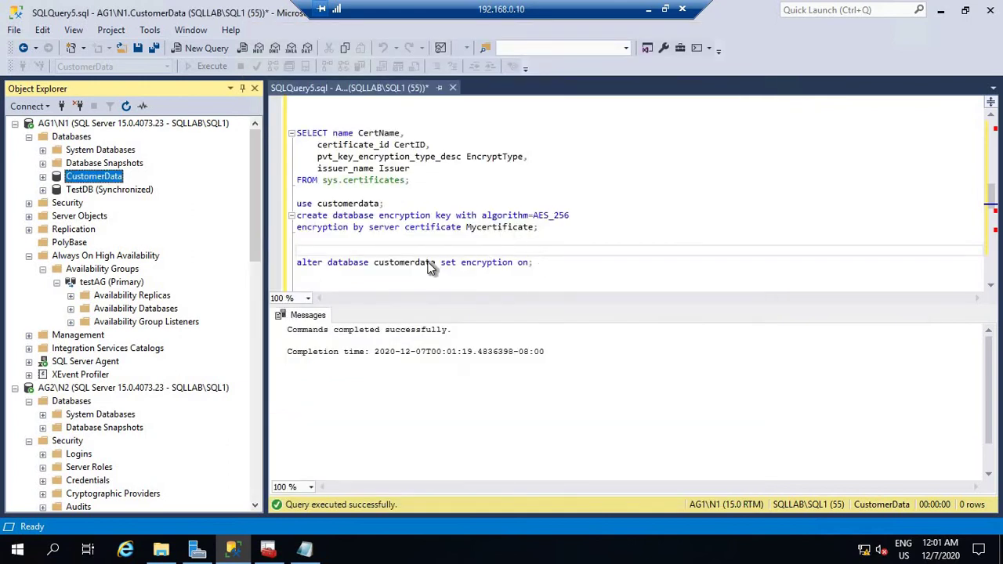
{"action": "left_click", "coordinate": [390, 274]}
Type 'select * from sys.dm_database_encryption_keys' on a new line and select it.
{"action": "left_click", "coordinate": [565, 262]}
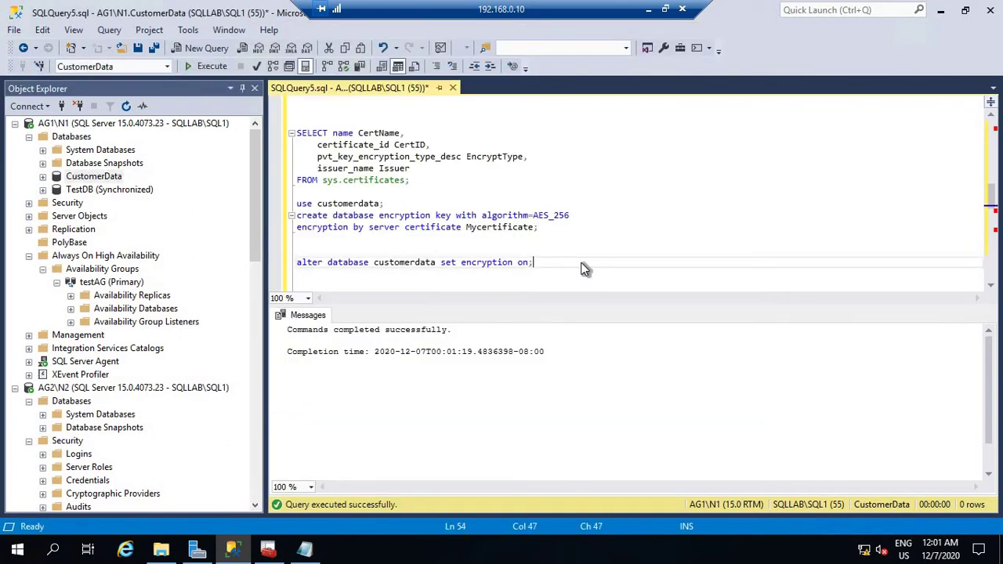
{"action": "scroll", "coordinate": [580, 267], "scroll_direction": "down", "scroll_amount": 2}
{"action": "left_click", "coordinate": [321, 208]}
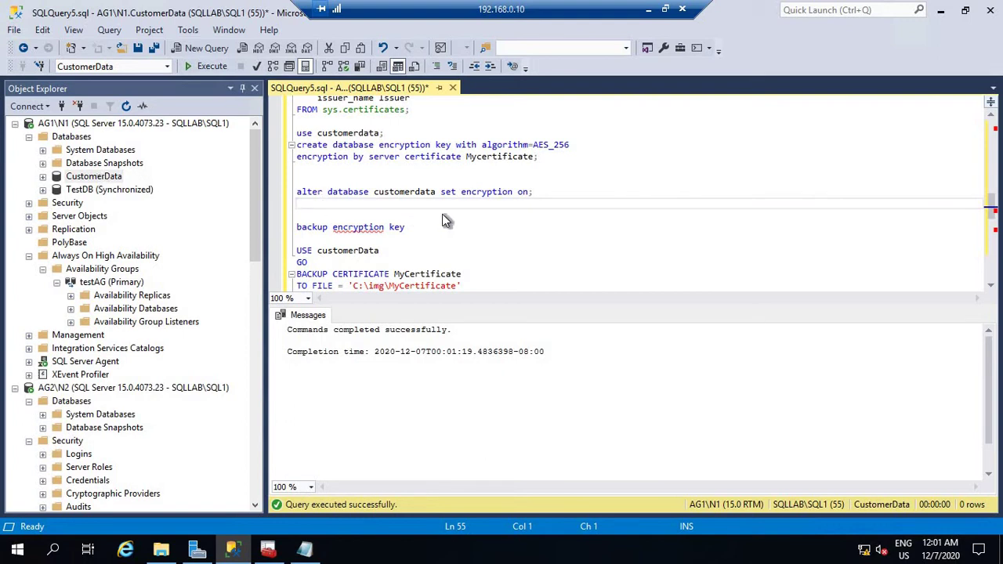
{"action": "key", "text": "Return"}
{"action": "key", "text": "Return"}
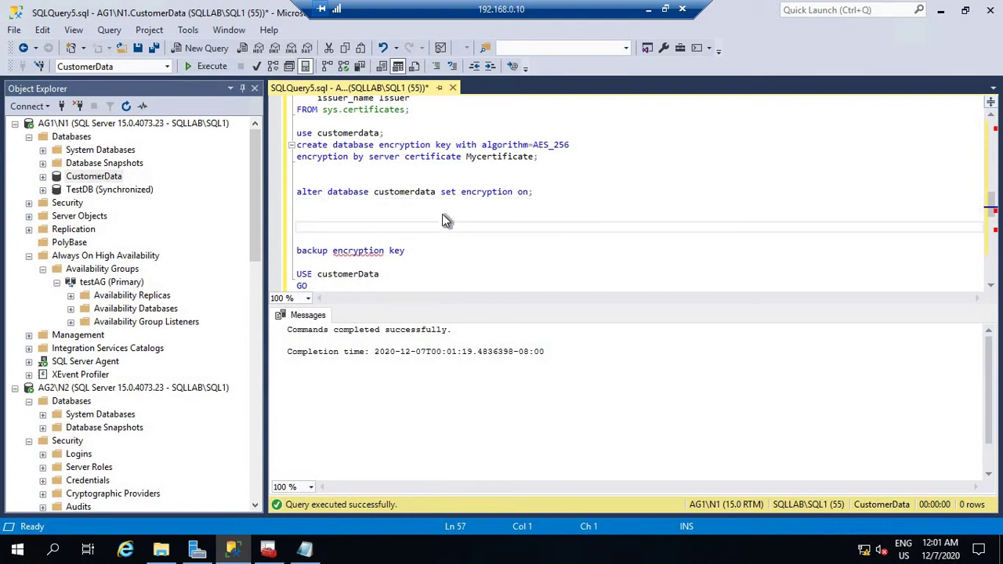
{"action": "type", "text": "secl"}
{"action": "key", "text": "BackSpace"}
{"action": "key", "text": "BackSpace"}
{"action": "key", "text": "BackSpace"}
{"action": "type", "text": "eclect"}
{"action": "key", "text": "BackSpace"}
{"action": "key", "text": "BackSpace"}
{"action": "key", "text": "BackSpace"}
{"action": "key", "text": "BackSpace"}
{"action": "key", "text": "BackSpace"}
{"action": "key", "text": "BackSpace"}
{"action": "type", "text": "lect * from sys"}
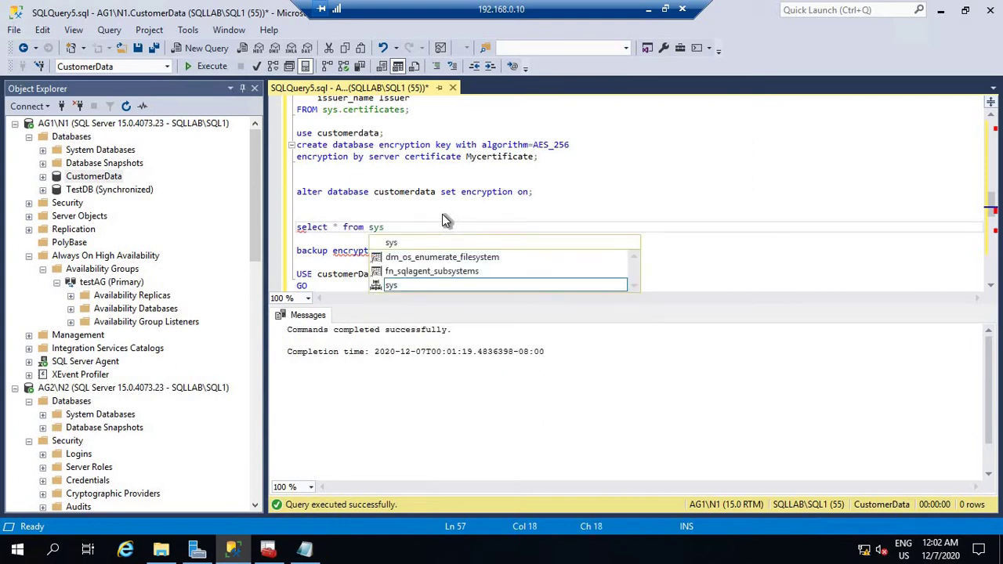
{"action": "type", "text": ".dm"}
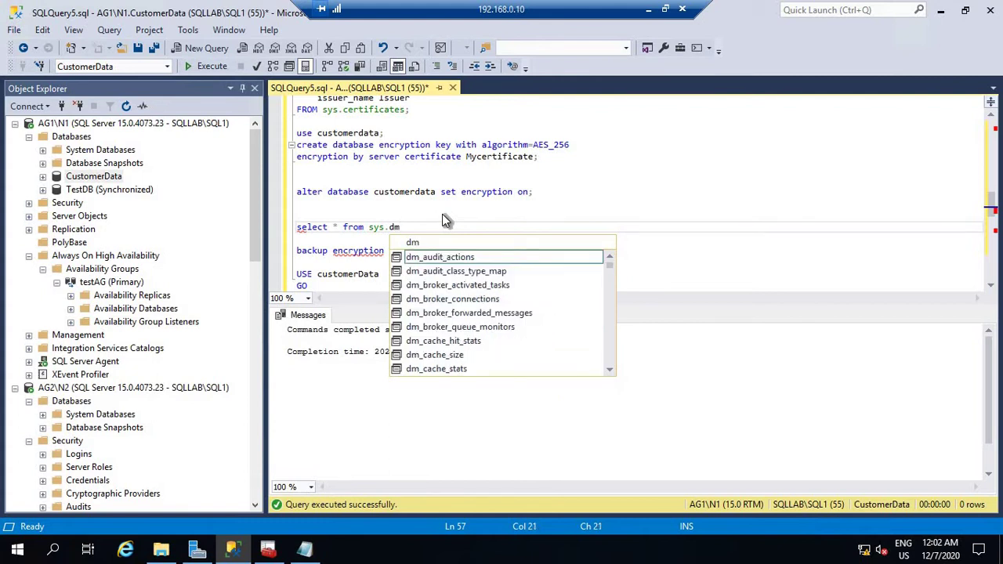
{"action": "type", "text": "_dat"}
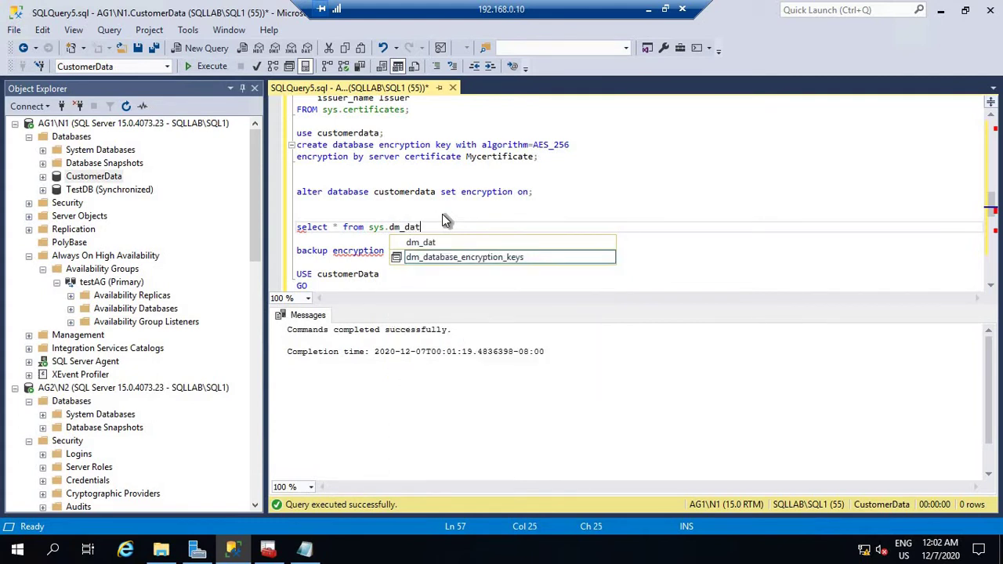
{"action": "key", "text": "Tab"}
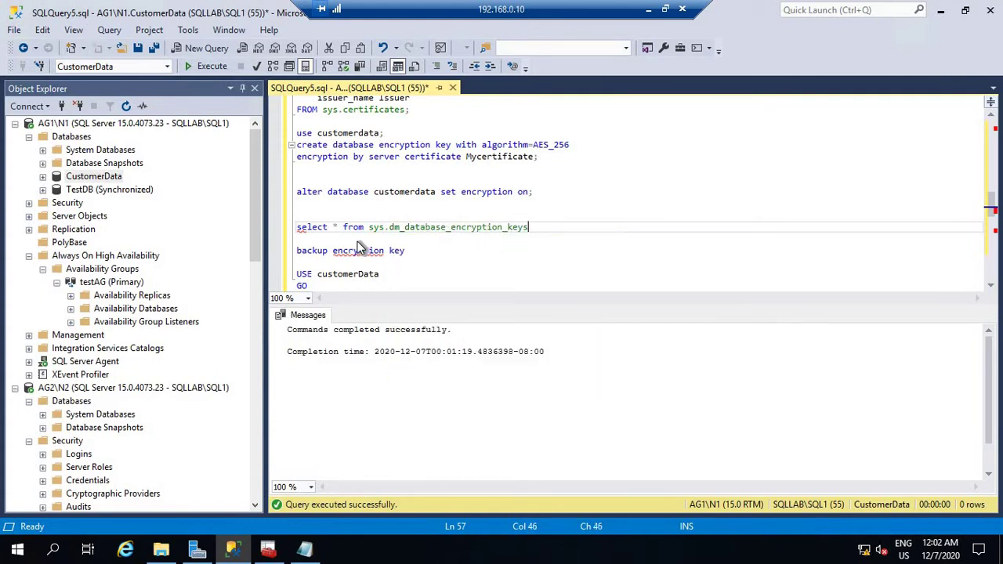
{"action": "left_click_drag", "start_coordinate": [540, 226], "coordinate": [174, 213]}
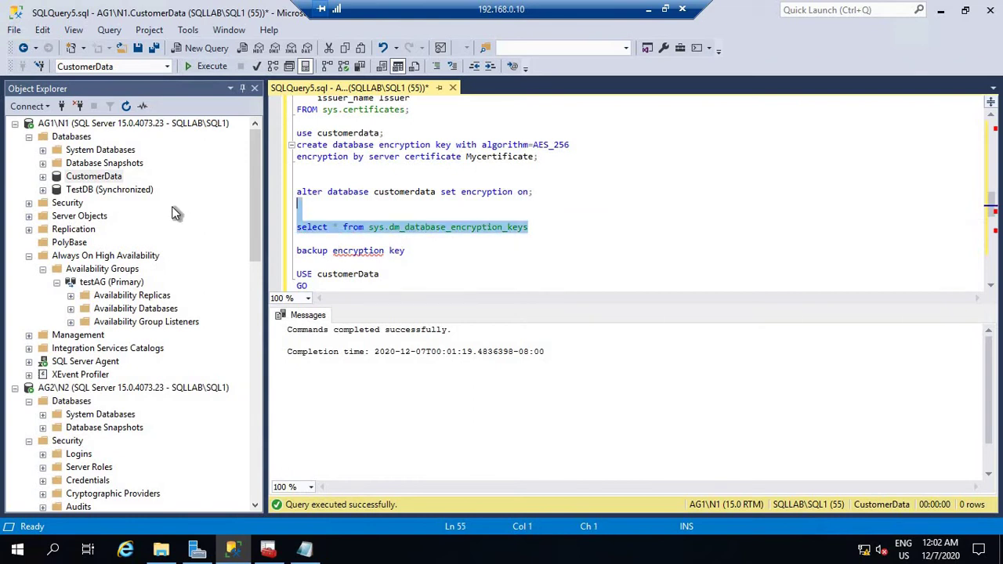
{"action": "left_click", "coordinate": [531, 229]}
{"action": "key", "text": "shift+Home"}
Run the encryption-keys query and check its database ids 2 and 6.
{"action": "left_click", "coordinate": [203, 67]}
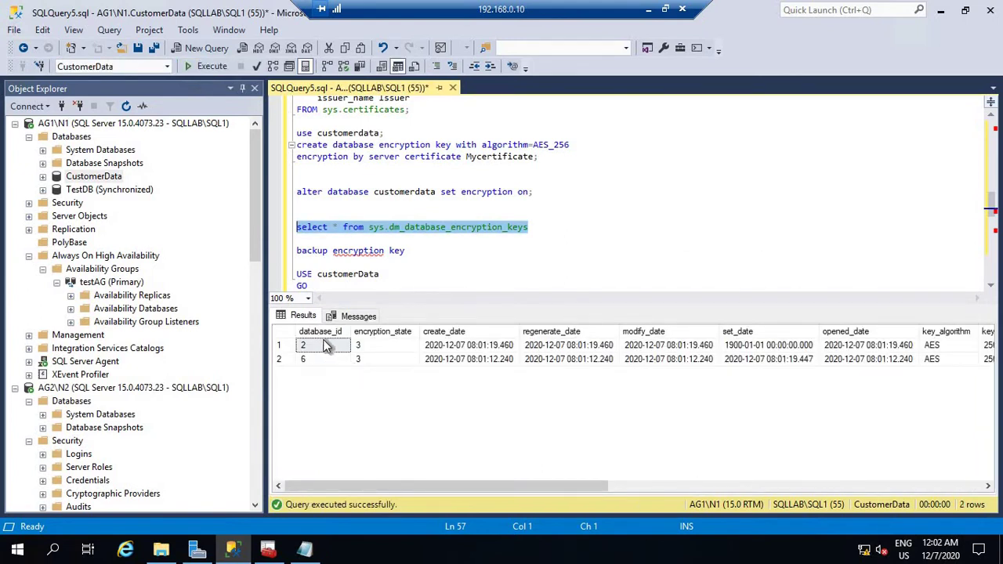
{"action": "left_click", "coordinate": [317, 345]}
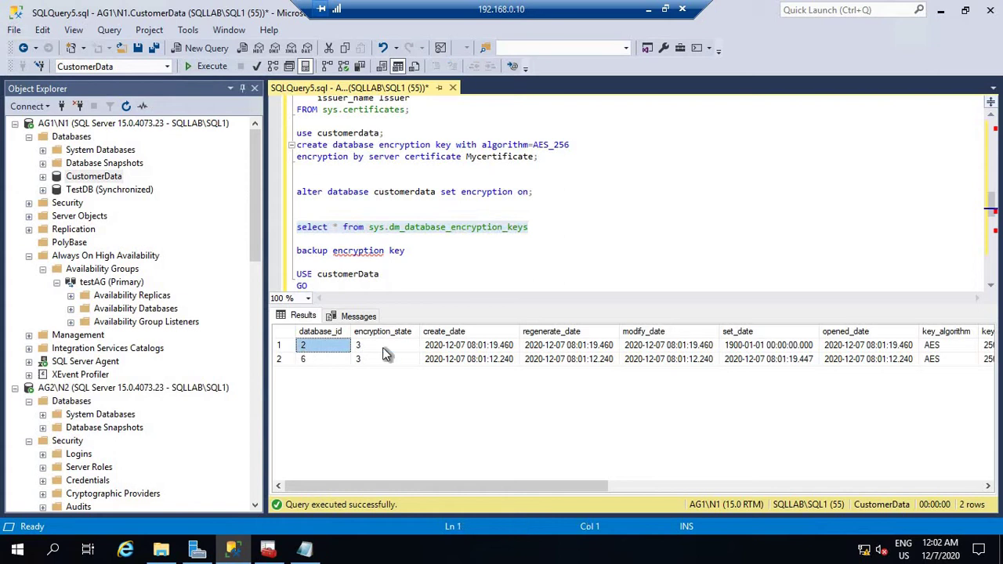
{"action": "left_click", "coordinate": [314, 363]}
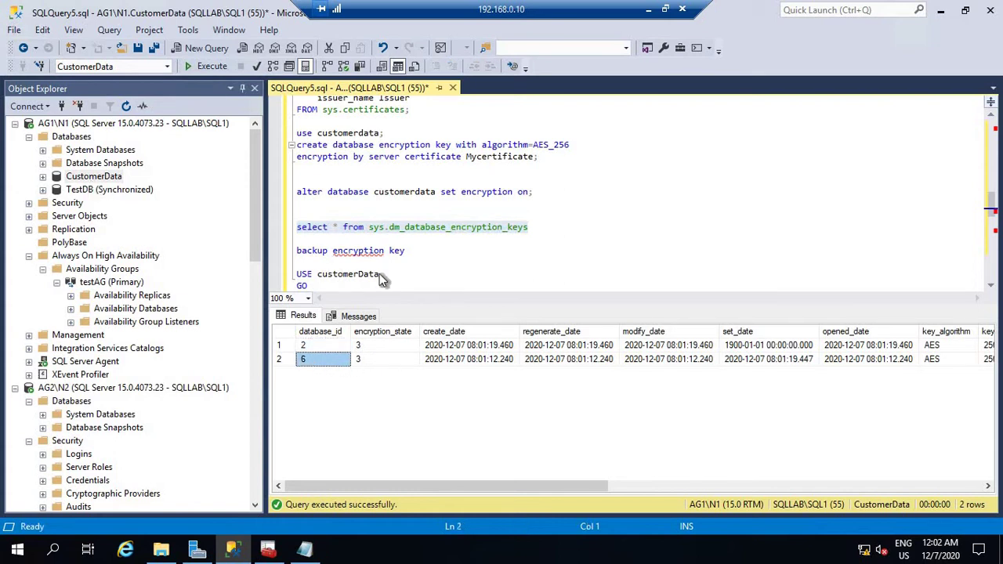
Add and run 'select * from sys.sysdatabases', confirming CustomerData is dbid 6.
{"action": "left_click", "coordinate": [410, 214]}
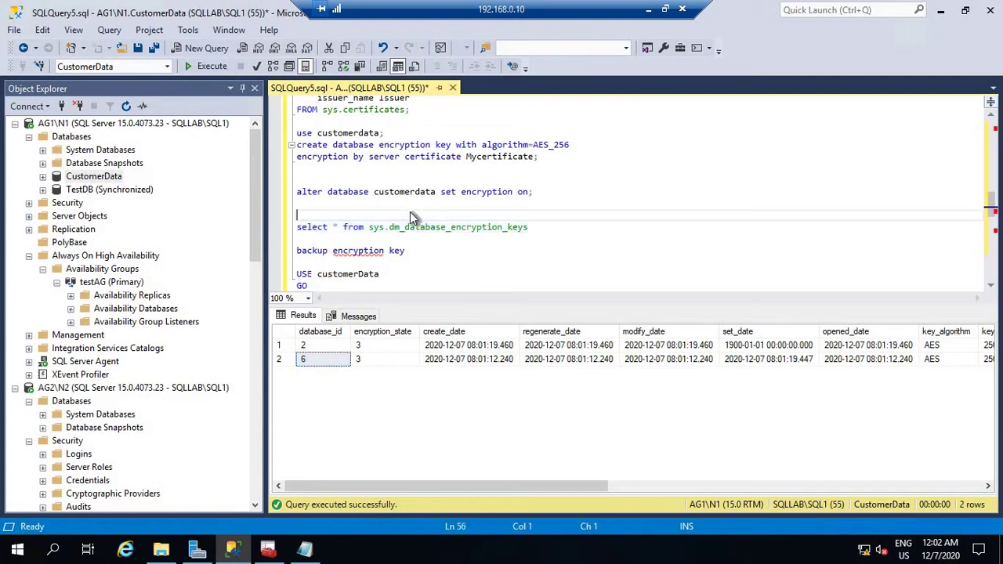
{"action": "type", "text": "selec"}
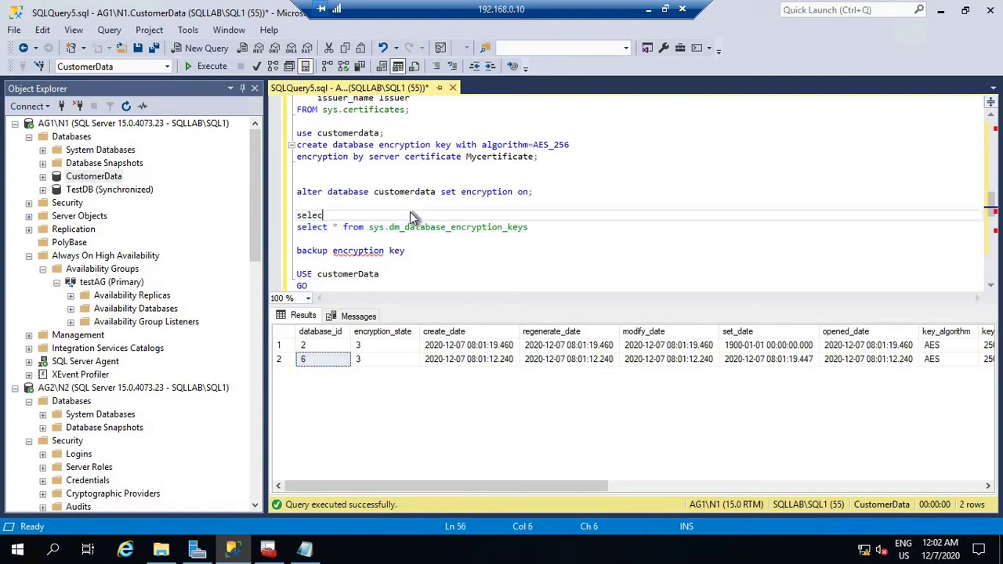
{"action": "type", "text": "t * from sys"}
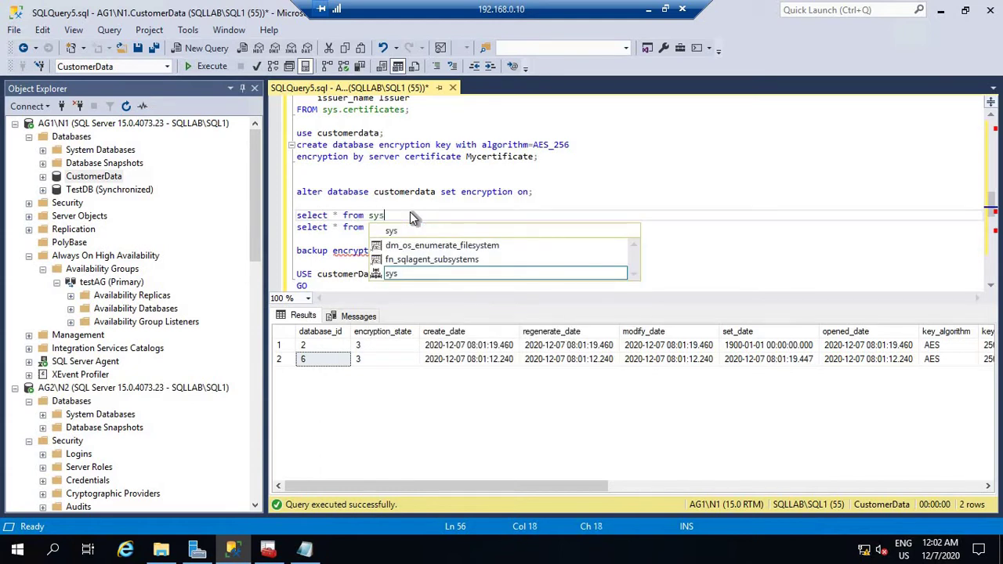
{"action": "type", "text": ".sy"}
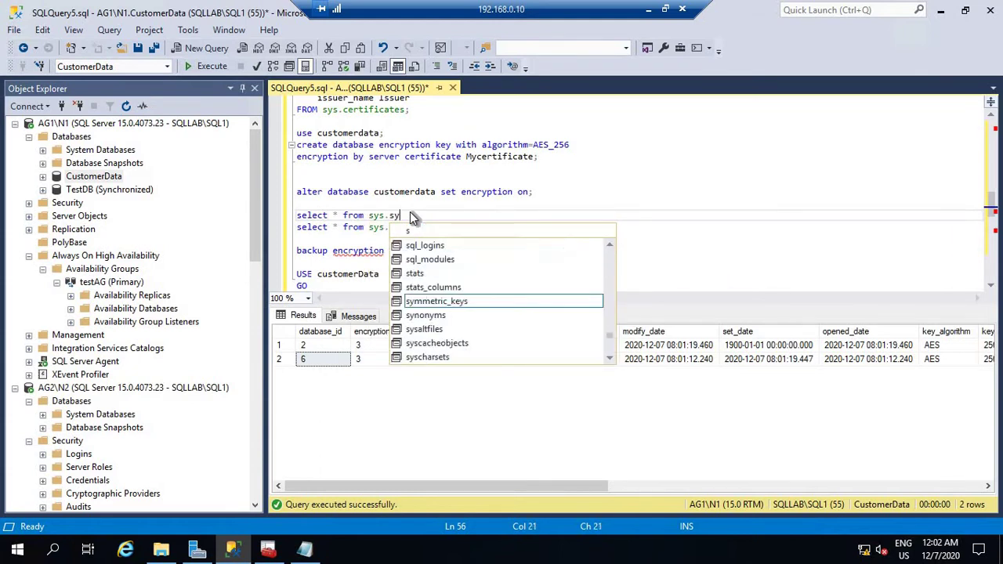
{"action": "type", "text": "sdatabases"}
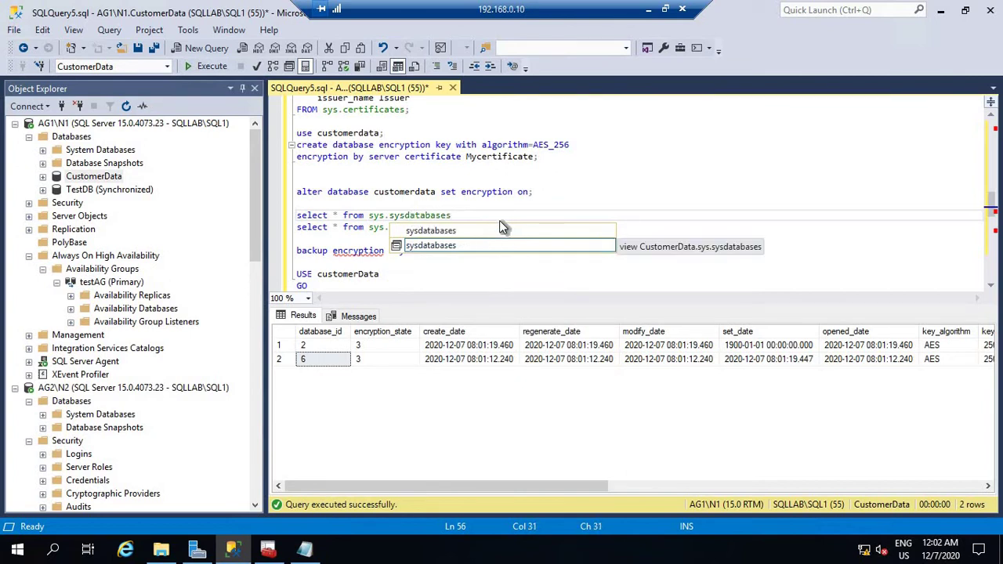
{"action": "key", "text": "Escape"}
{"action": "key", "text": "shift+Home"}
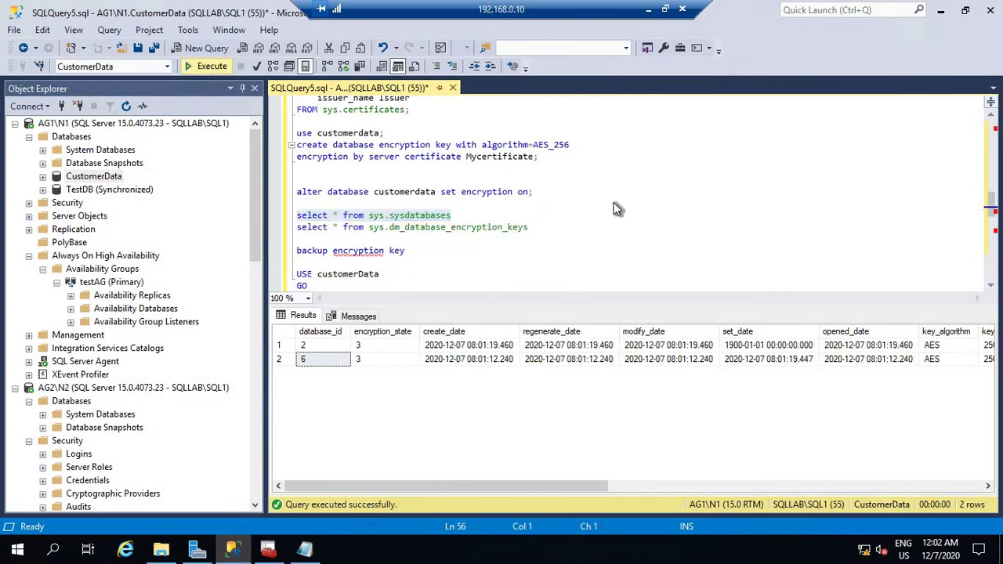
{"action": "left_click", "coordinate": [212, 65]}
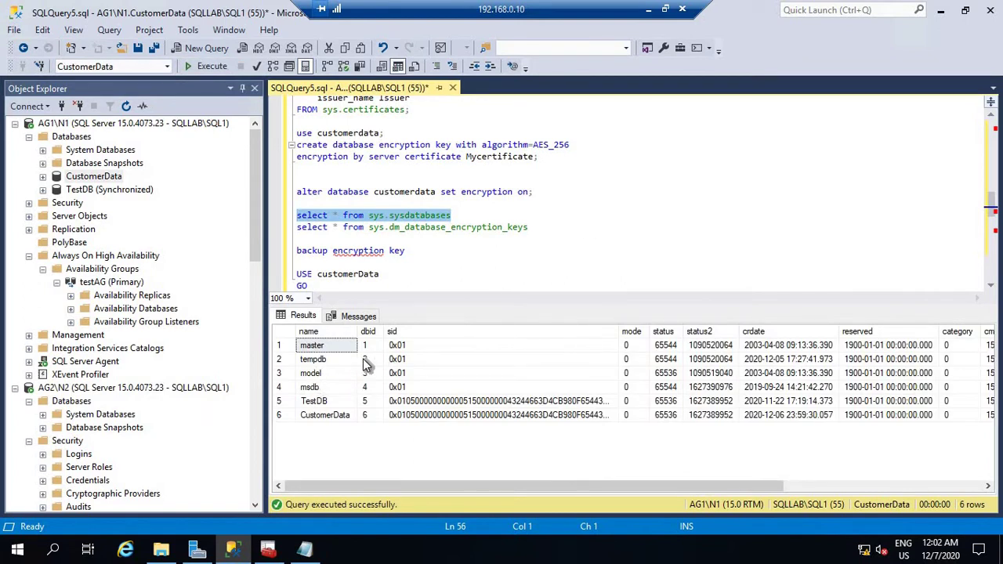
{"action": "left_click", "coordinate": [348, 415]}
{"action": "left_click", "coordinate": [364, 415]}
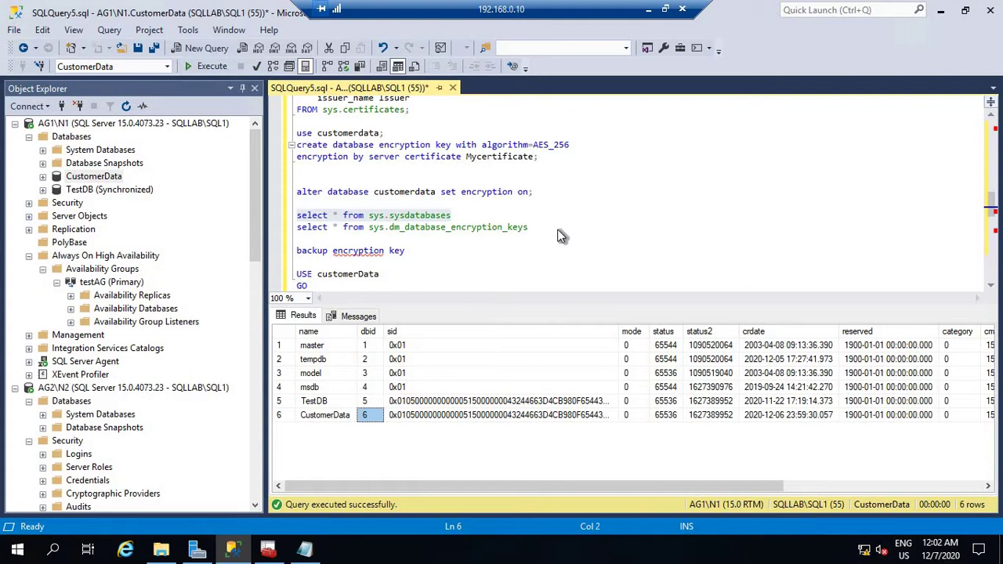
Rerun the encryption-keys query and check encryption_state is 3.
{"action": "left_click_drag", "start_coordinate": [558, 229], "coordinate": [253, 228]}
{"action": "left_click", "coordinate": [206, 65]}
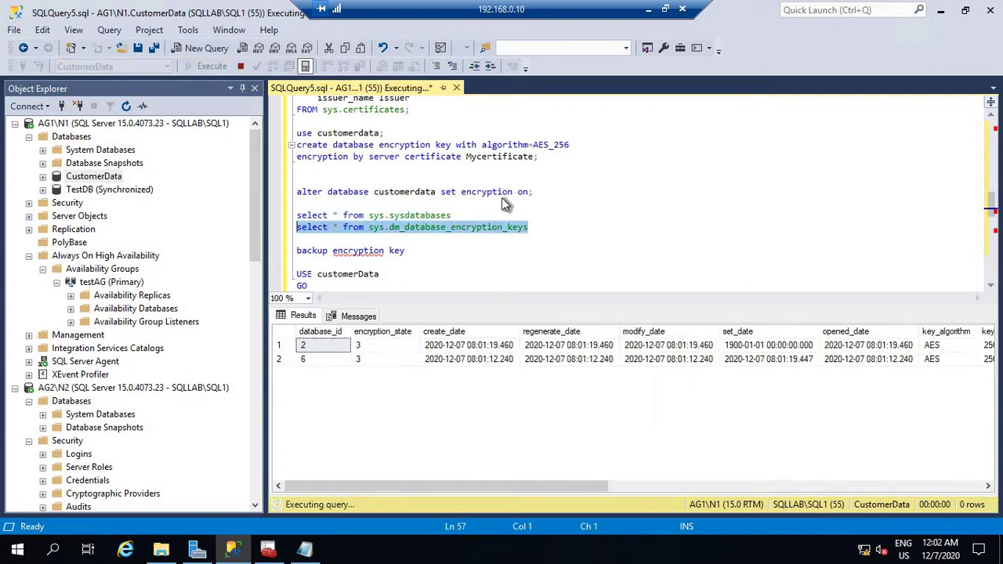
{"action": "left_click", "coordinate": [379, 345]}
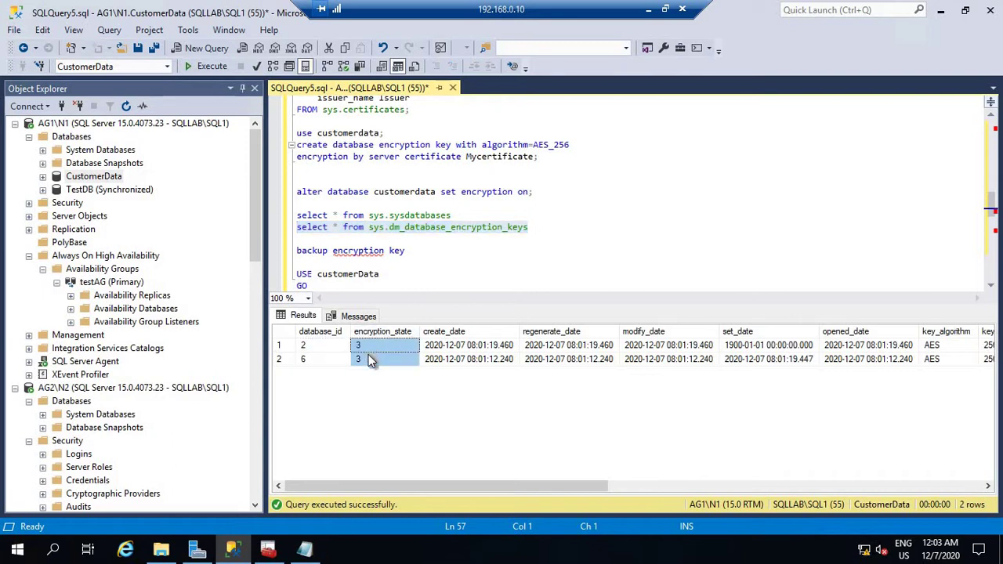
{"action": "left_click", "coordinate": [370, 360]}
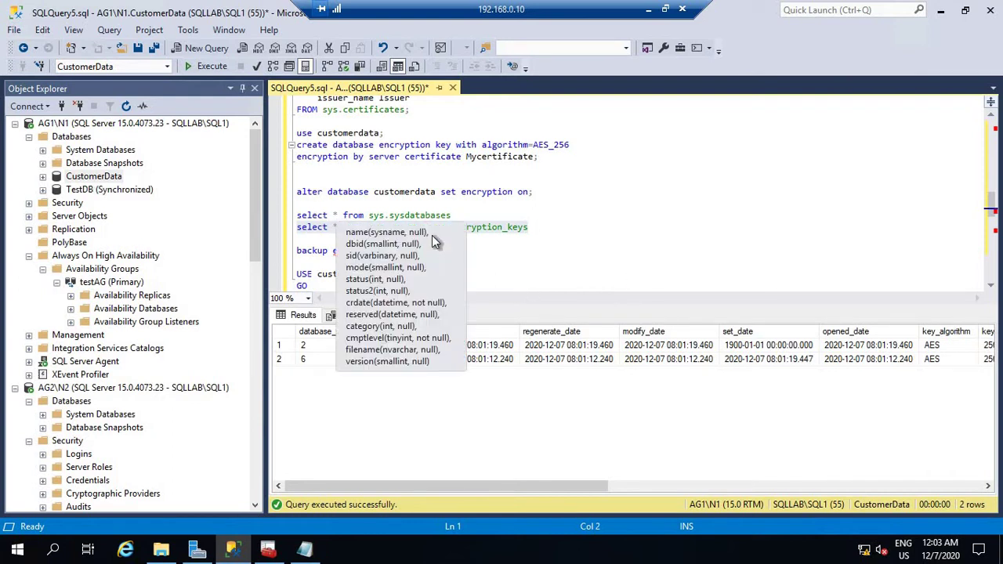
{"action": "right_click", "coordinate": [99, 181]}
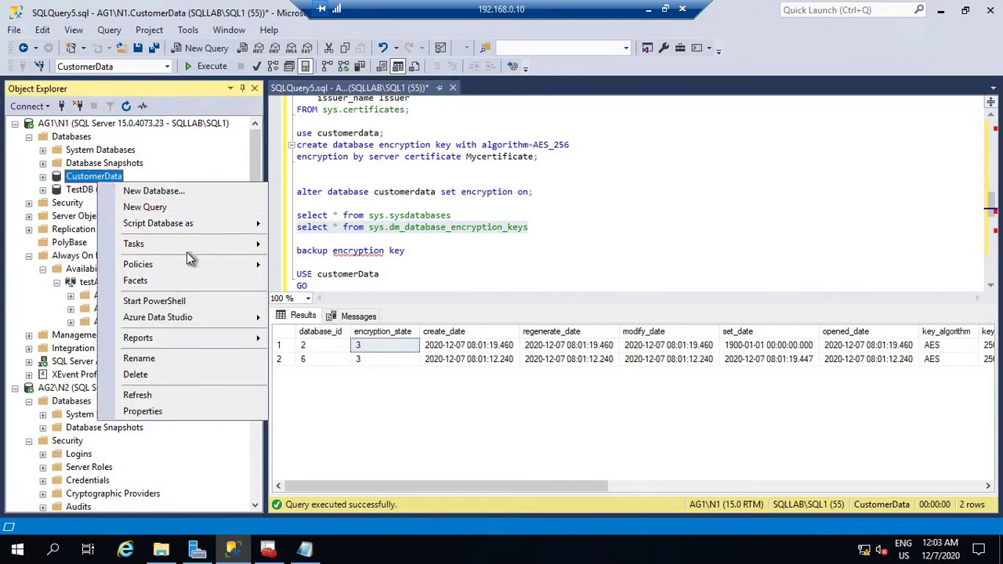
{"action": "mouse_move", "coordinate": [187, 244]}
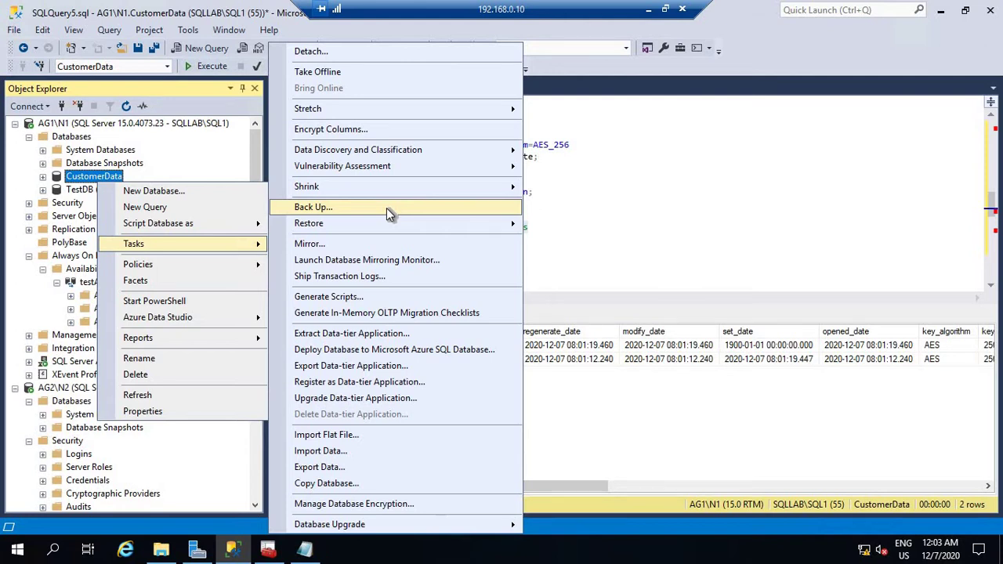
{"action": "left_click", "coordinate": [631, 272]}
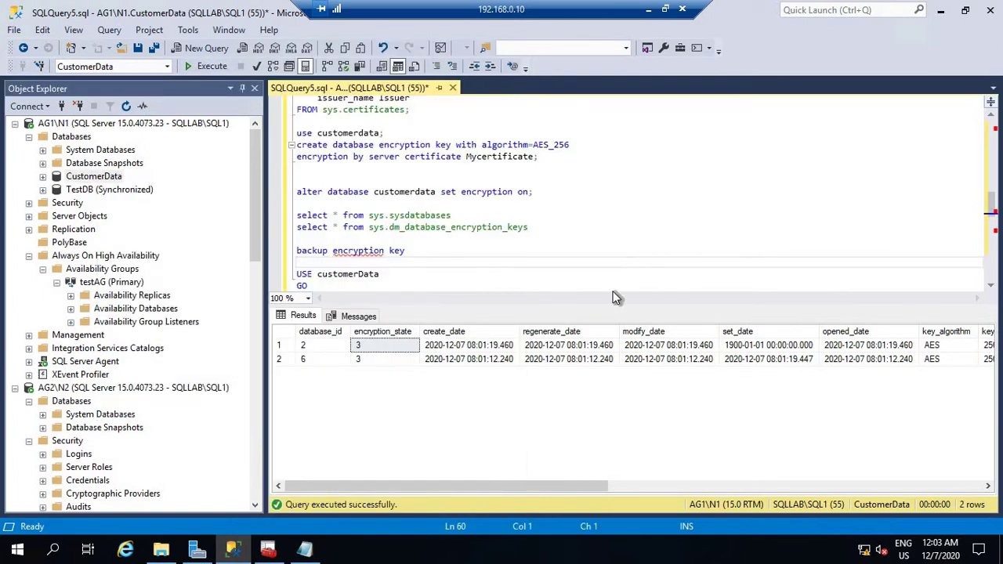
Insert blank lines above the BACKUP CERTIFICATE block and open blank query SQLQuery6.sql.
{"action": "scroll", "coordinate": [561, 275], "scroll_direction": "down", "scroll_amount": 2}
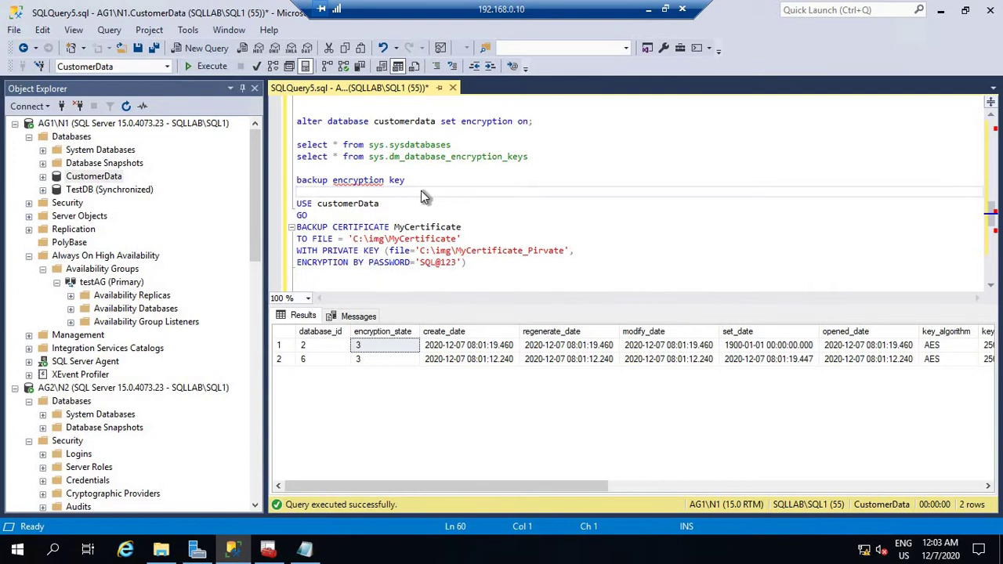
{"action": "key", "text": "Return"}
{"action": "key", "text": "Return"}
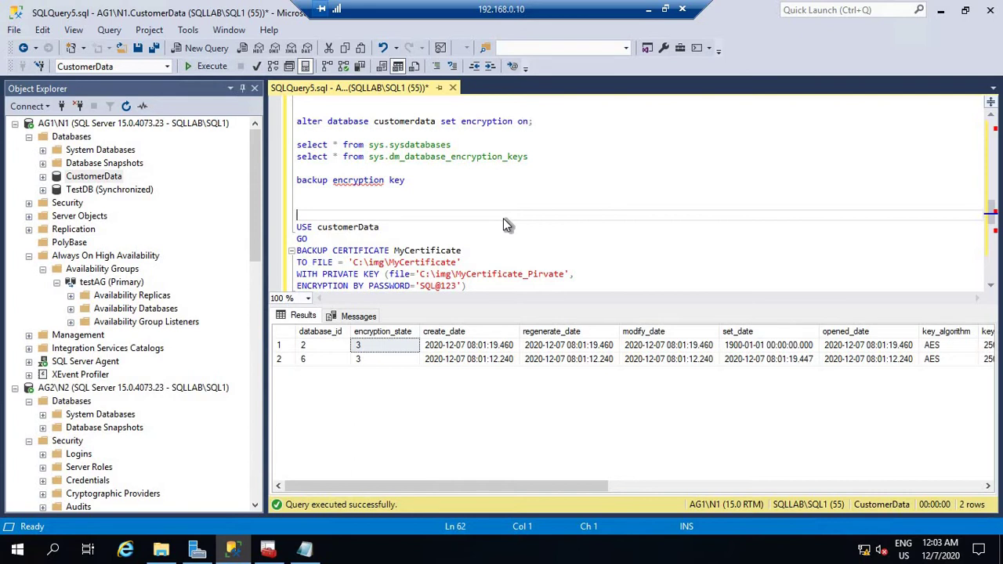
{"action": "scroll", "coordinate": [502, 224], "scroll_direction": "up", "scroll_amount": 20}
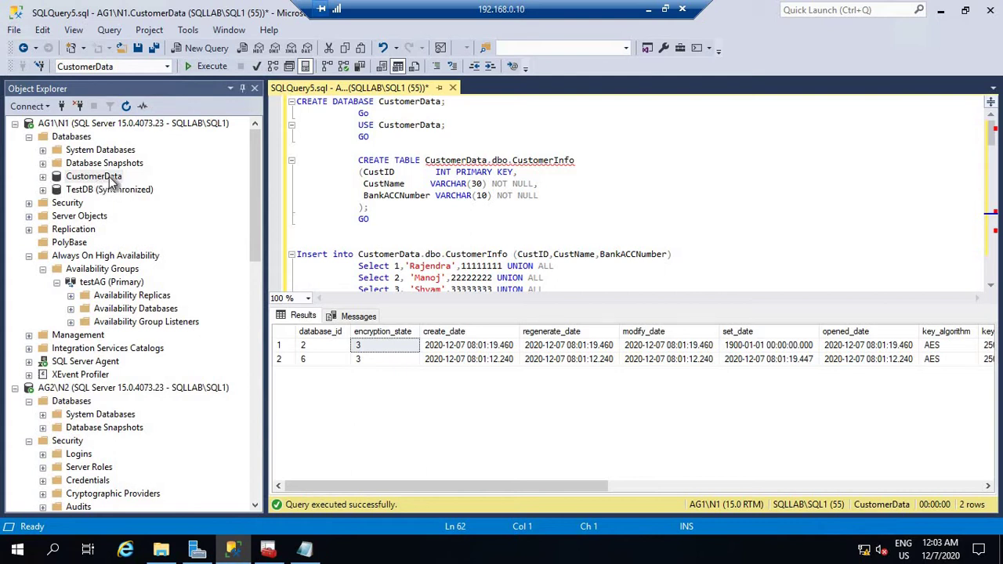
{"action": "scroll", "coordinate": [384, 201], "scroll_direction": "down", "scroll_amount": 10}
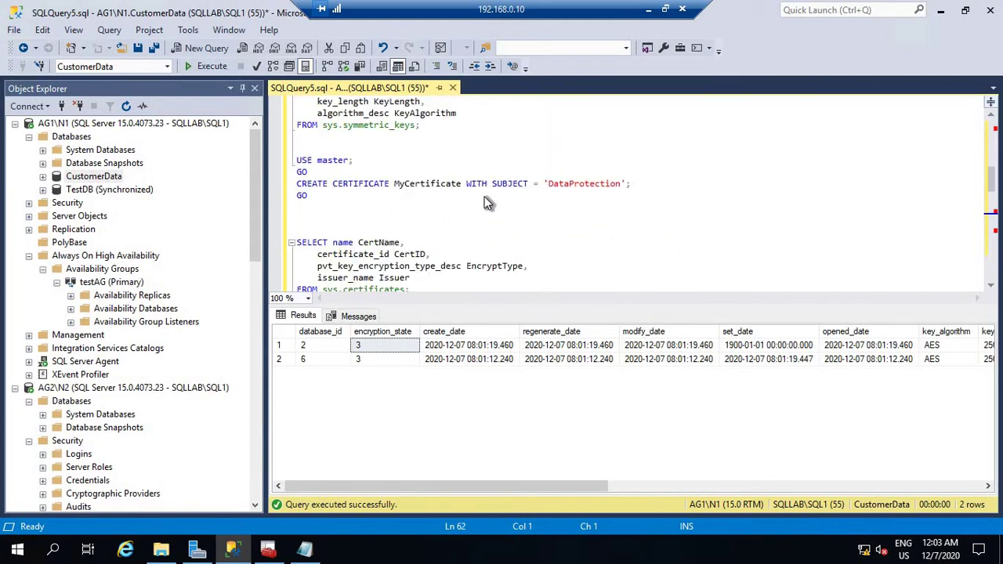
{"action": "key", "text": "ctrl+n"}
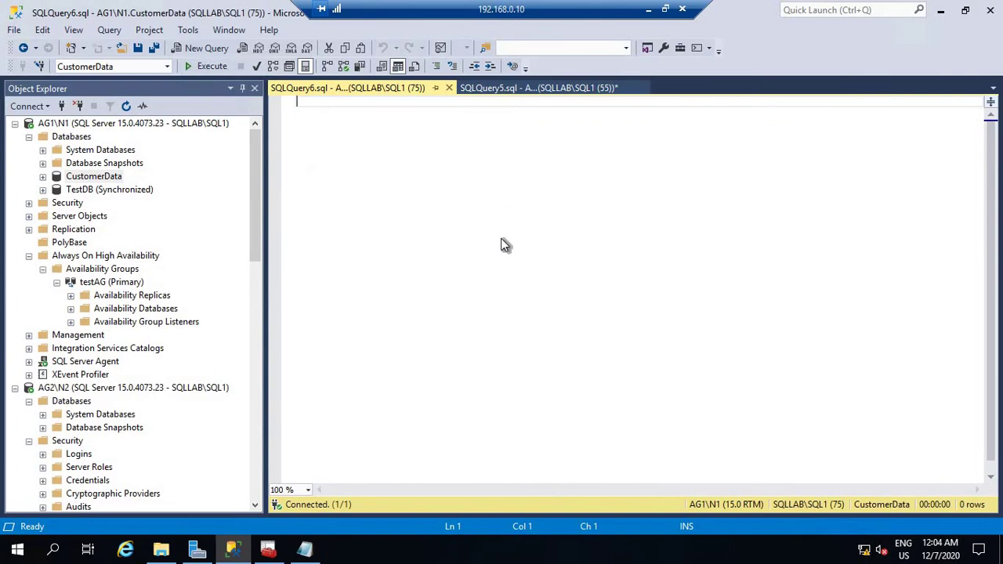
Copy the selected script text from Encryption_SQL_Server.txt and return to the remote session.
{"action": "left_click", "coordinate": [649, 11]}
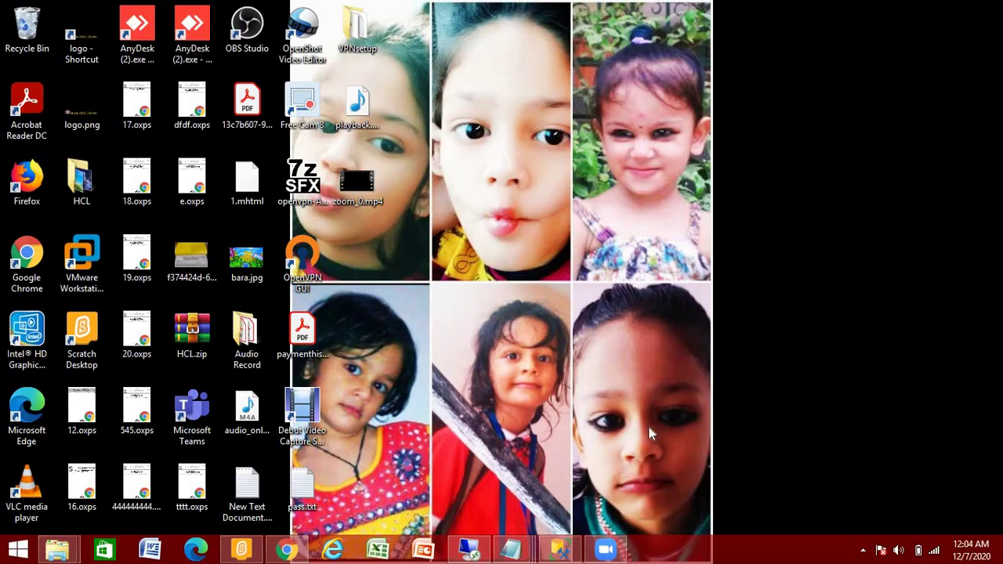
{"action": "mouse_move", "coordinate": [518, 555]}
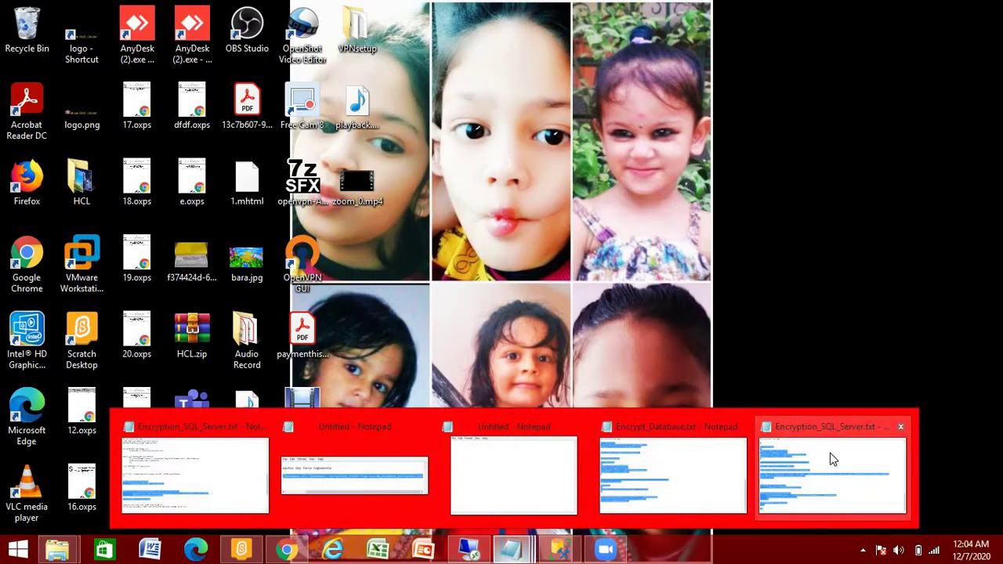
{"action": "left_click", "coordinate": [833, 457]}
{"action": "right_click", "coordinate": [514, 269]}
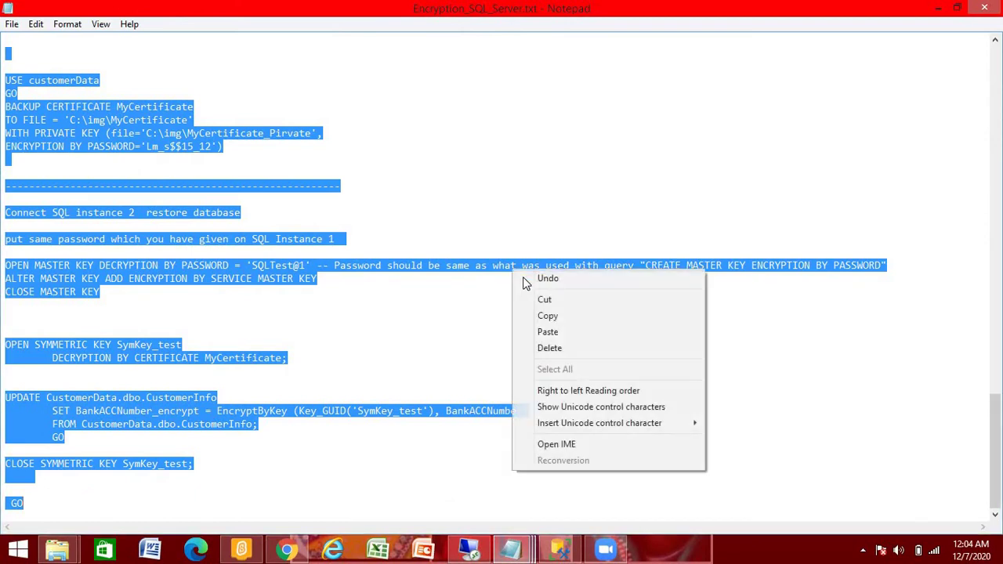
{"action": "left_click", "coordinate": [547, 317]}
{"action": "left_click", "coordinate": [934, 7]}
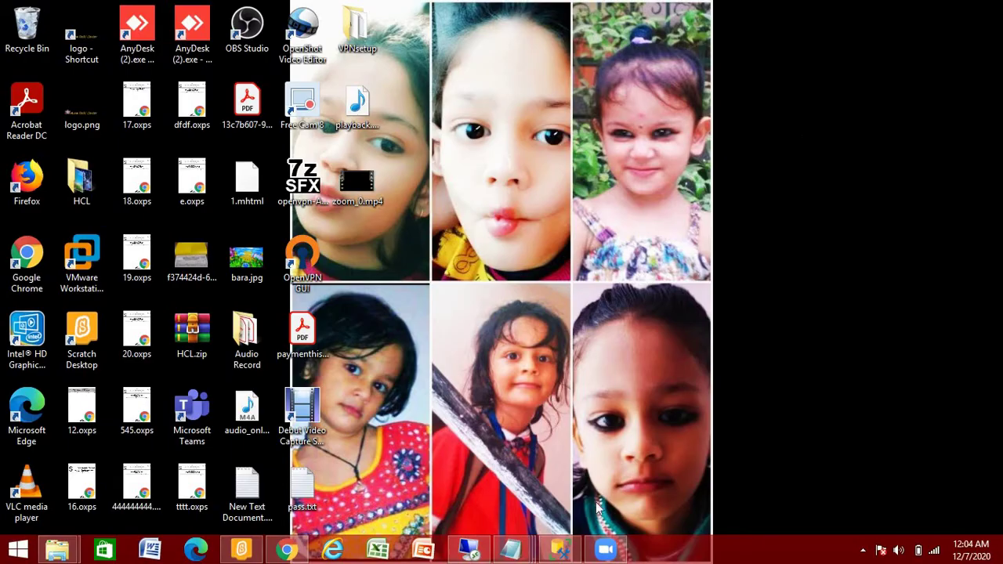
{"action": "left_click", "coordinate": [468, 551]}
Paste the prepared CustomerData encryption script into the empty SQLQuery6 editor and review it.
{"action": "right_click", "coordinate": [366, 145]}
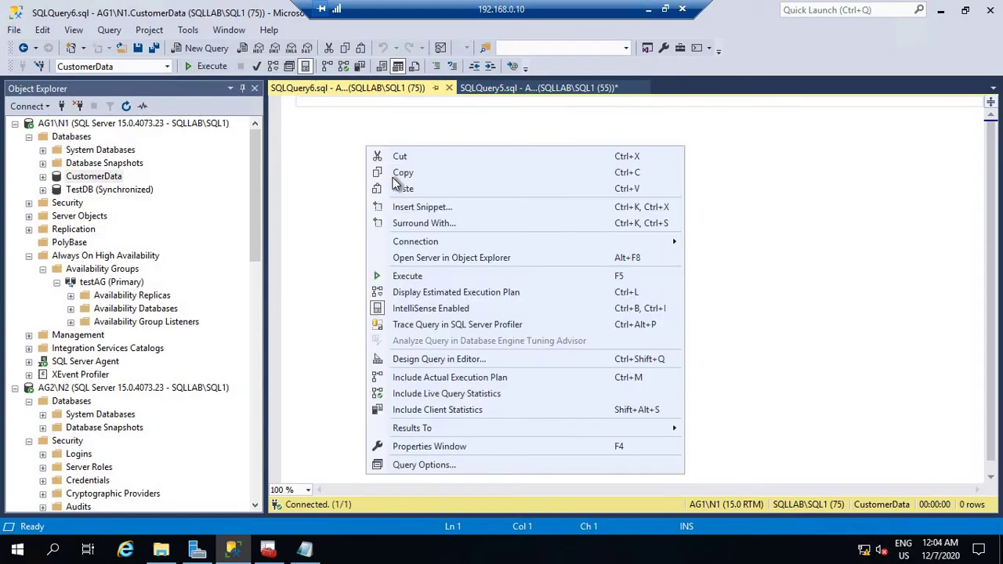
{"action": "left_click", "coordinate": [404, 189]}
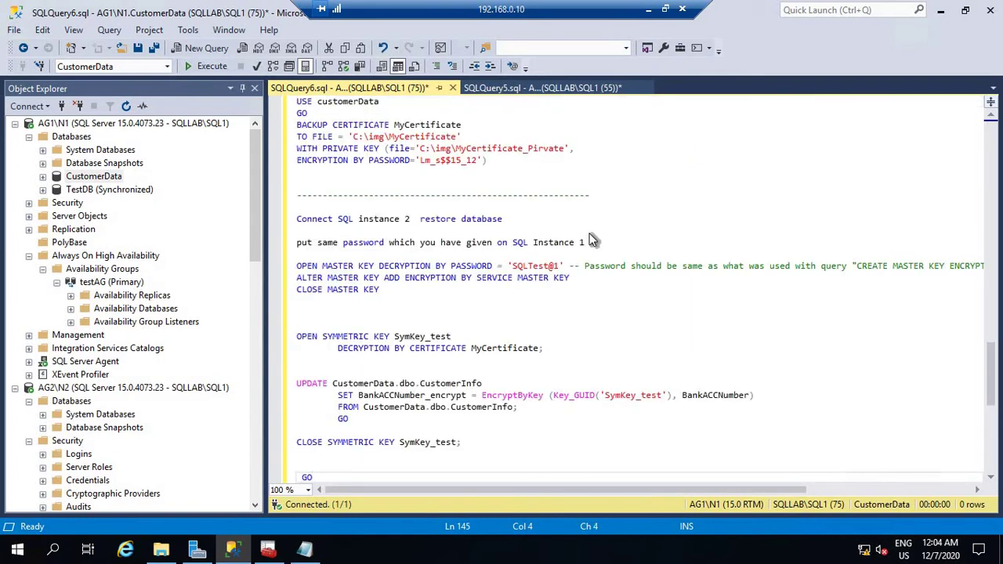
{"action": "scroll", "coordinate": [591, 241], "scroll_direction": "down", "scroll_amount": 1}
{"action": "scroll", "coordinate": [591, 240], "scroll_direction": "up", "scroll_amount": 20}
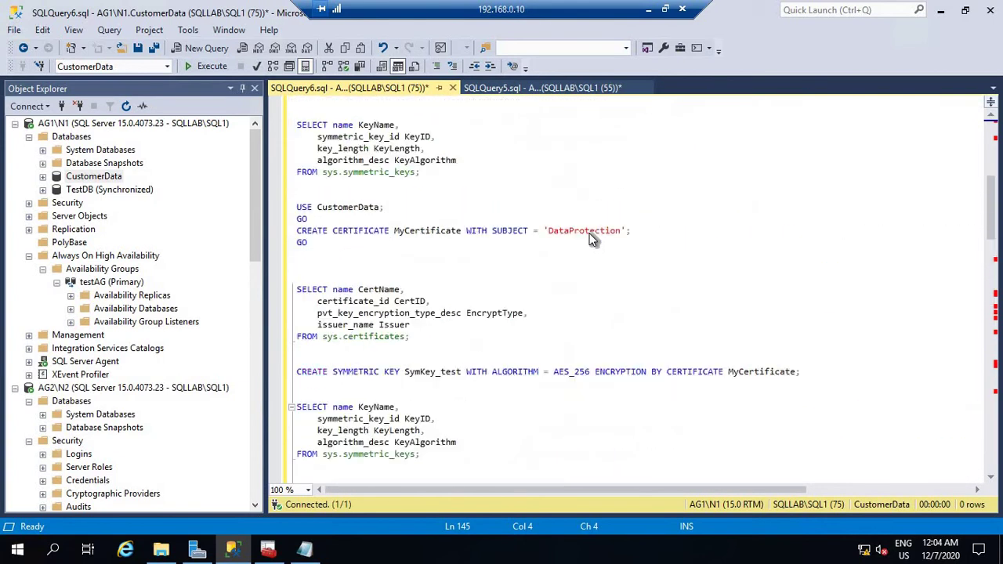
{"action": "scroll", "coordinate": [591, 240], "scroll_direction": "up", "scroll_amount": 10}
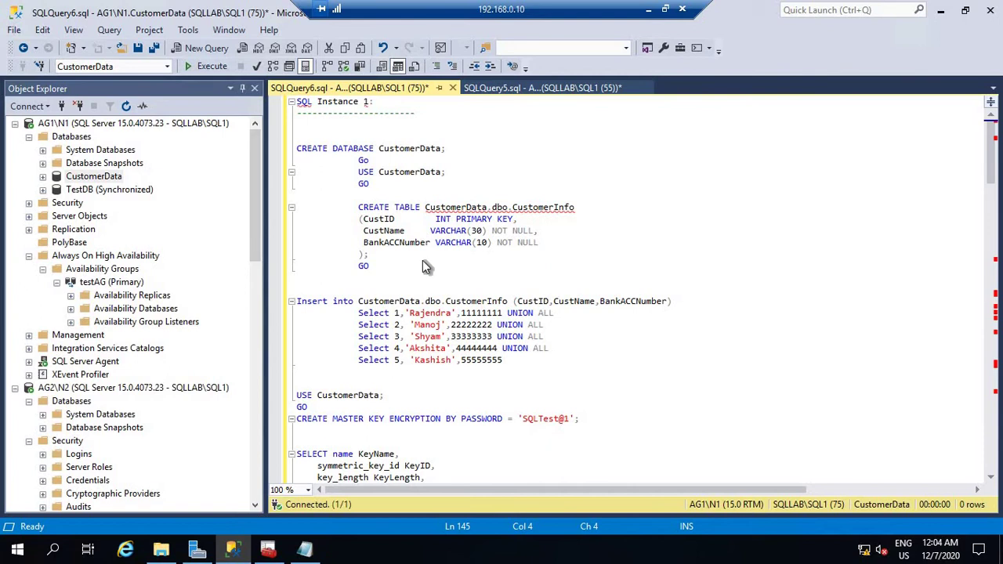
{"action": "scroll", "coordinate": [339, 248], "scroll_direction": "down", "scroll_amount": 5}
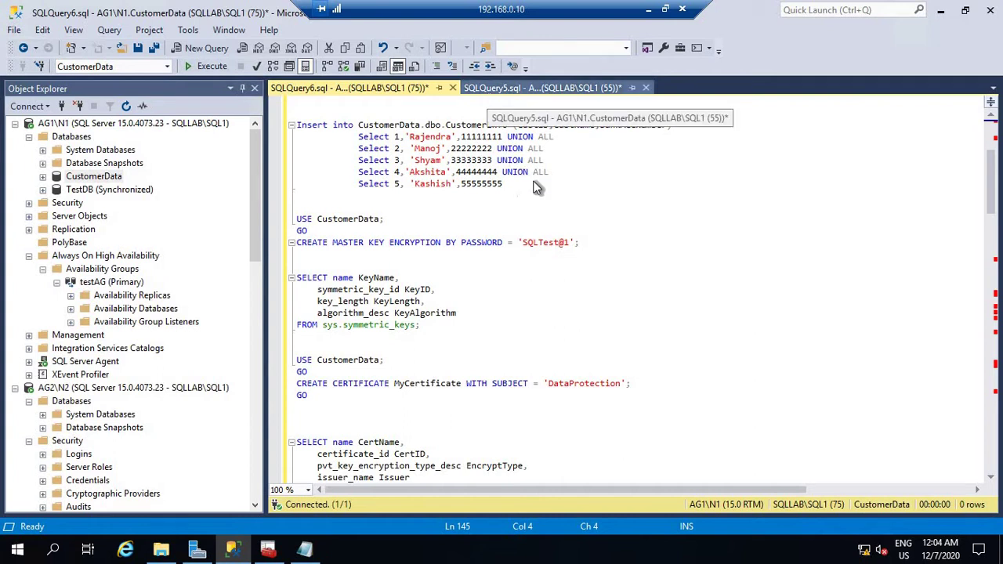
{"action": "left_click", "coordinate": [304, 207]}
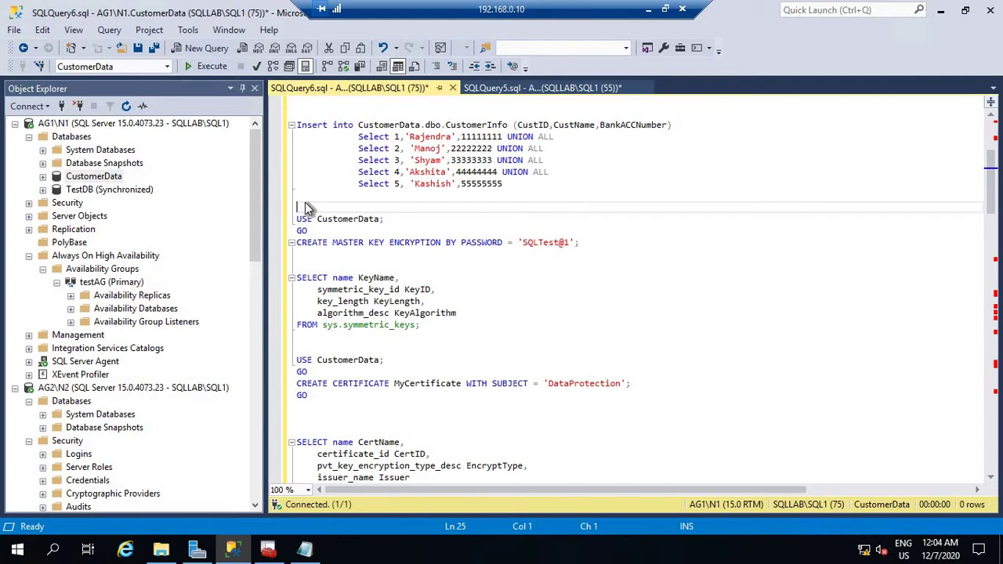
Run the CREATE MASTER KEY batch, then query sys.symmetric_keys to see ##MS_DatabaseMasterKey## with AES_256.
{"action": "key", "text": "shift+Down"}
{"action": "key", "text": "shift+Down"}
{"action": "key", "text": "shift+Down"}
{"action": "key", "text": "shift+Down"}
{"action": "key", "text": "shift+Down"}
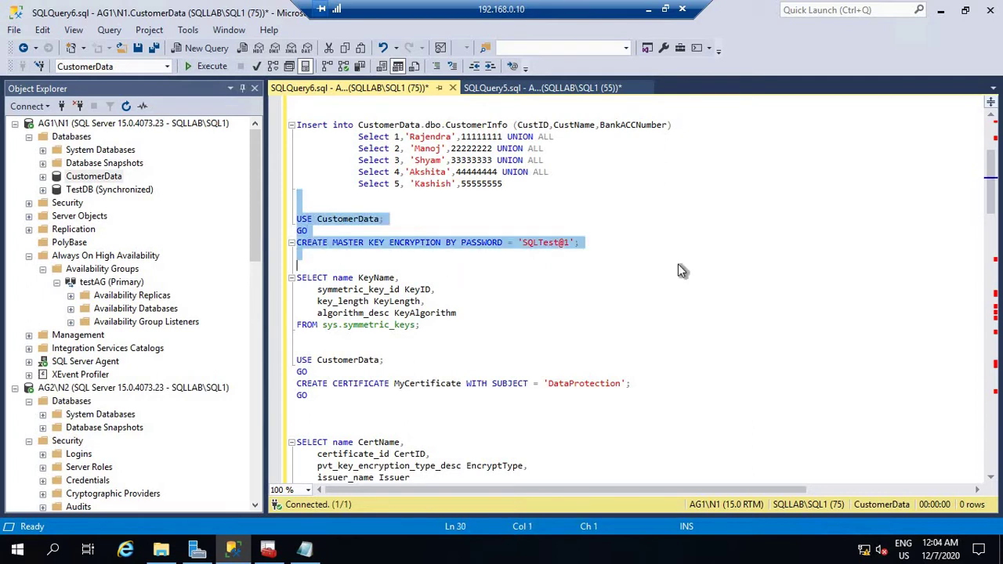
{"action": "left_click", "coordinate": [213, 67]}
{"action": "scroll", "coordinate": [642, 187], "scroll_direction": "down", "scroll_amount": 3}
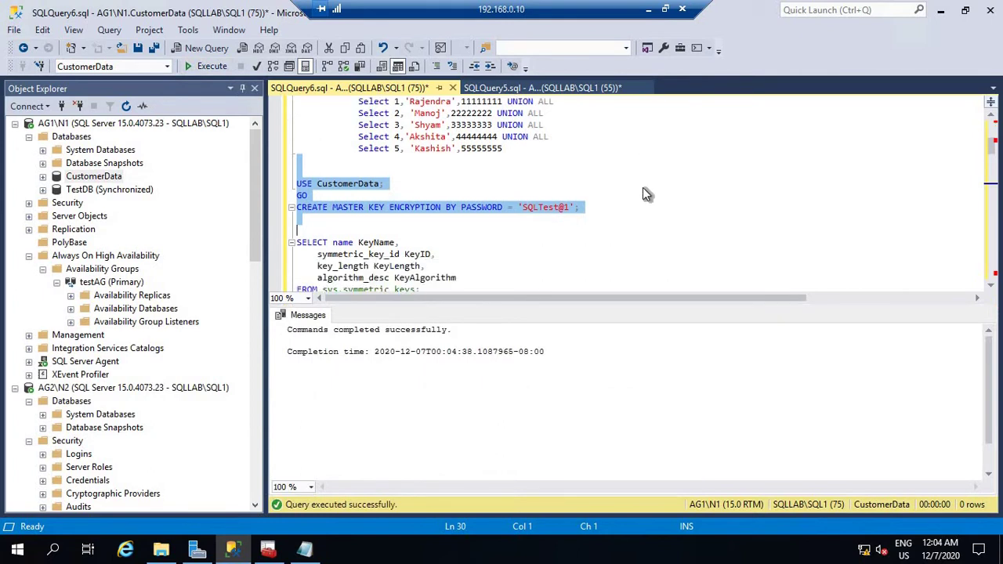
{"action": "left_click_drag", "start_coordinate": [436, 228], "coordinate": [279, 162]}
{"action": "left_click", "coordinate": [203, 69]}
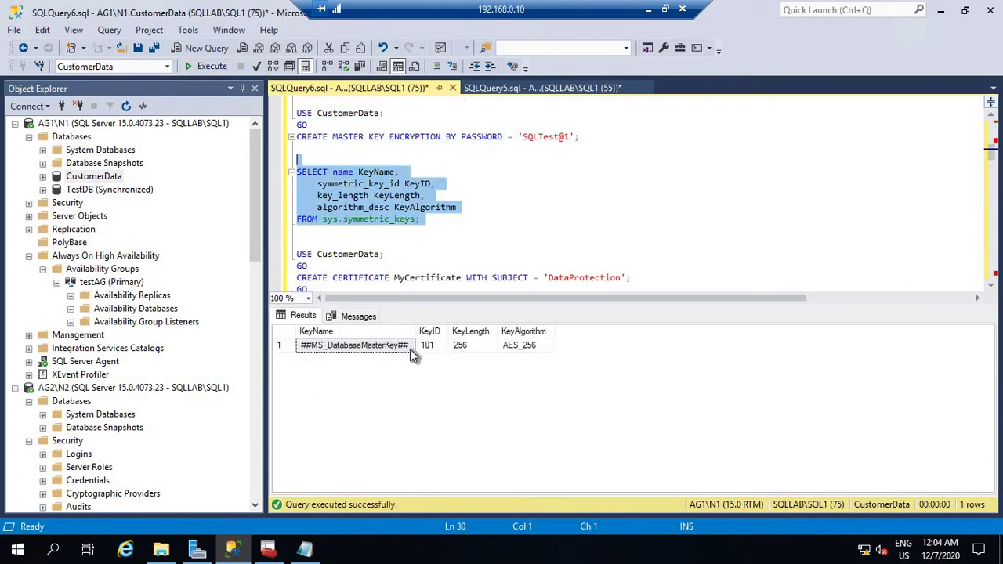
{"action": "scroll", "coordinate": [562, 215], "scroll_direction": "down", "scroll_amount": 2}
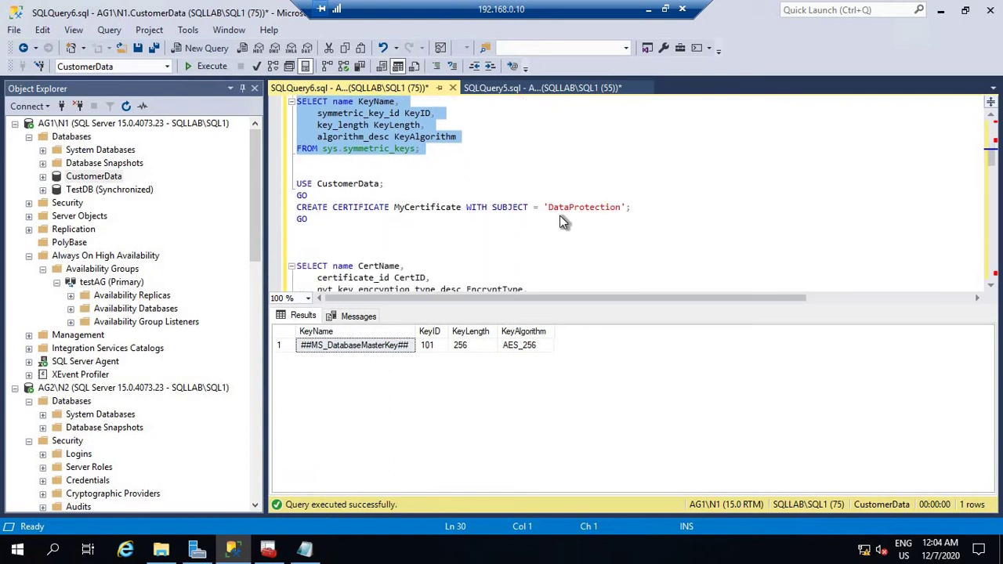
Rename the certificate MyCertificate to MyCert_DB and change its subject to CstomerData_Level.
{"action": "left_click", "coordinate": [504, 232]}
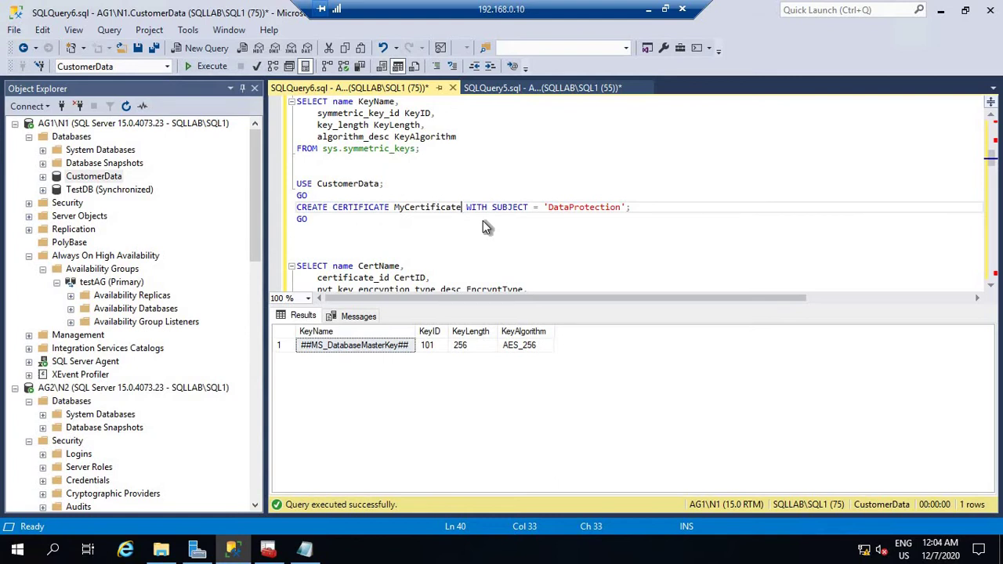
{"action": "key", "text": "BackSpace"}
{"action": "key", "text": "BackSpace"}
{"action": "key", "text": "BackSpace"}
{"action": "key", "text": "BackSpace"}
{"action": "key", "text": "BackSpace"}
{"action": "key", "text": "BackSpace"}
{"action": "key", "text": "BackSpace"}
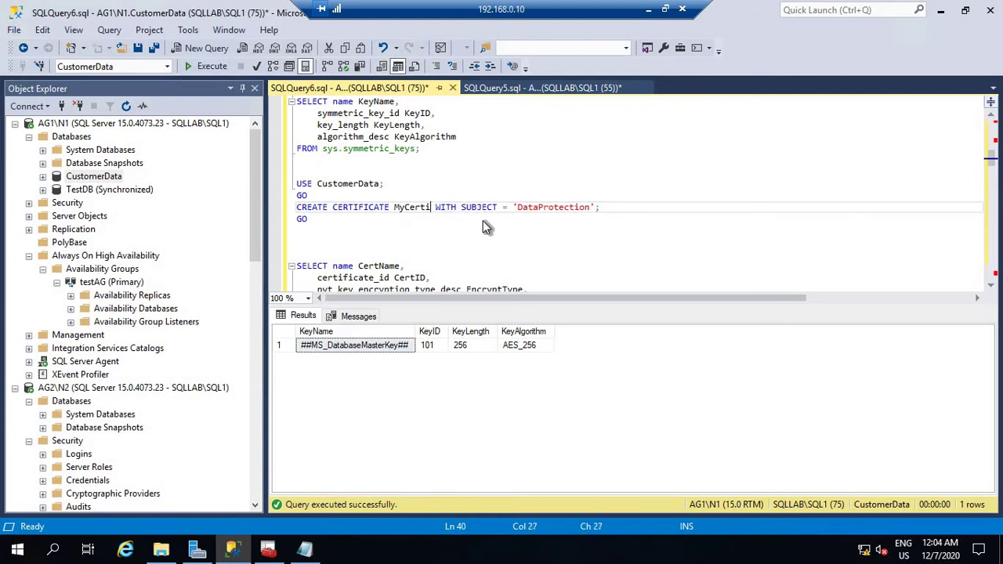
{"action": "type", "text": "_DB"}
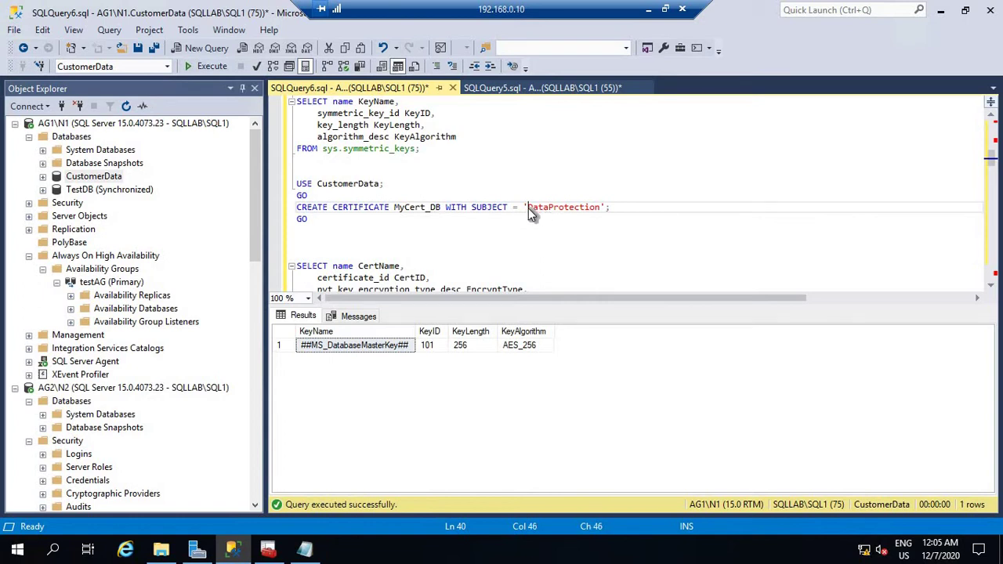
{"action": "double_click", "coordinate": [578, 209]}
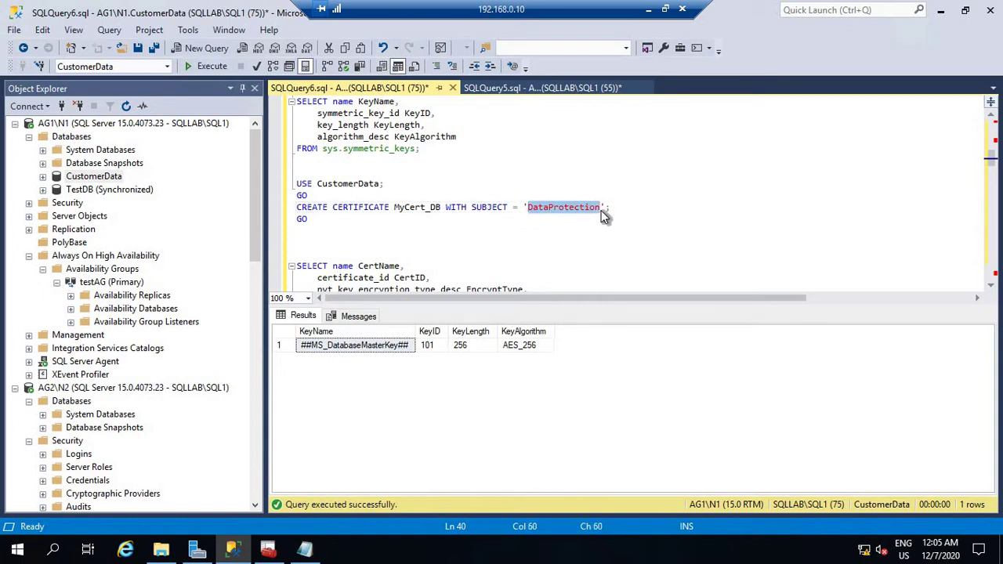
{"action": "type", "text": "Csto"}
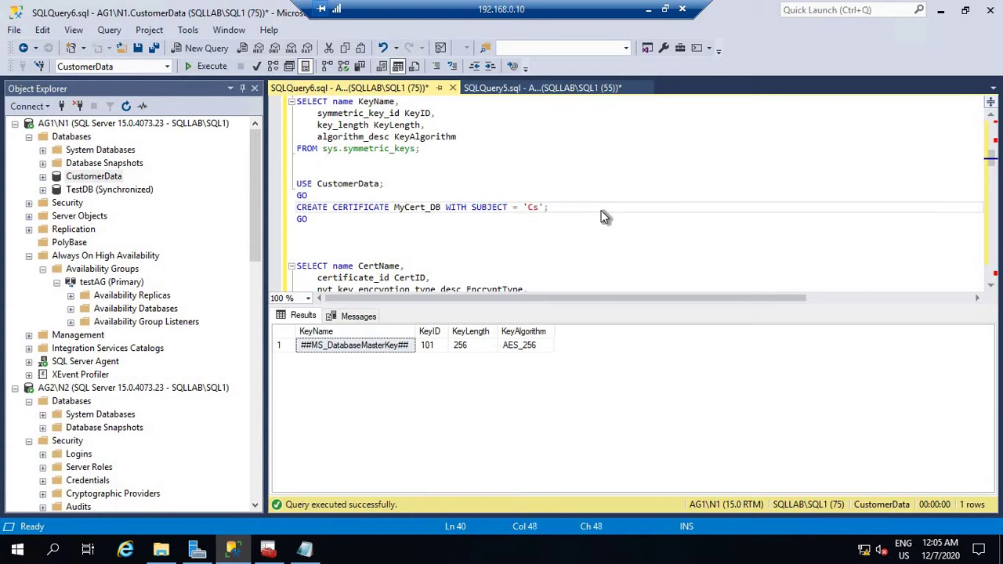
{"action": "type", "text": "merData_Level"}
Execute the certificate creation batch for MyCert_DB in CustomerData.
{"action": "left_click", "coordinate": [309, 226]}
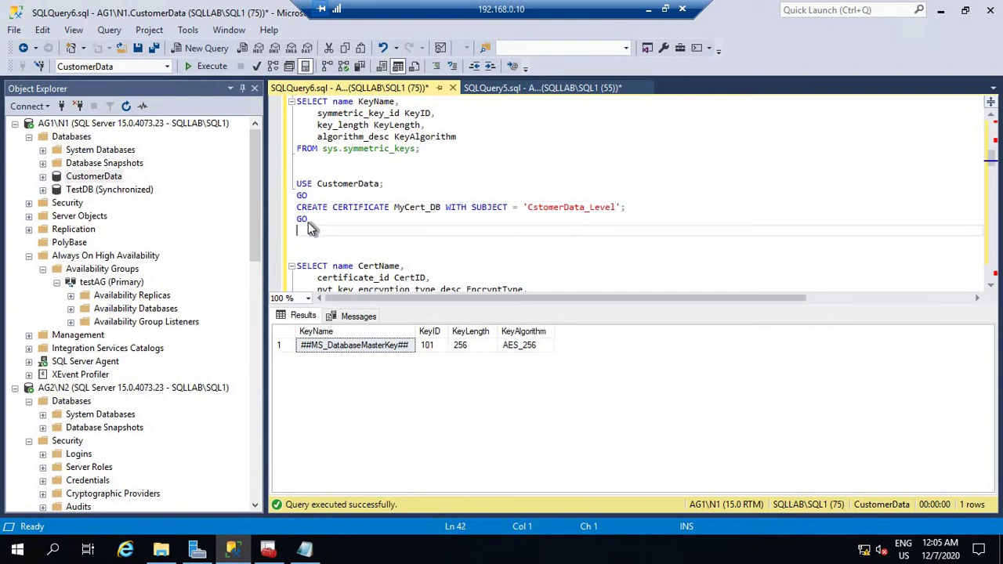
{"action": "key", "text": "shift+Up"}
{"action": "key", "text": "shift+Up"}
{"action": "key", "text": "shift+Up"}
{"action": "key", "text": "shift+Up"}
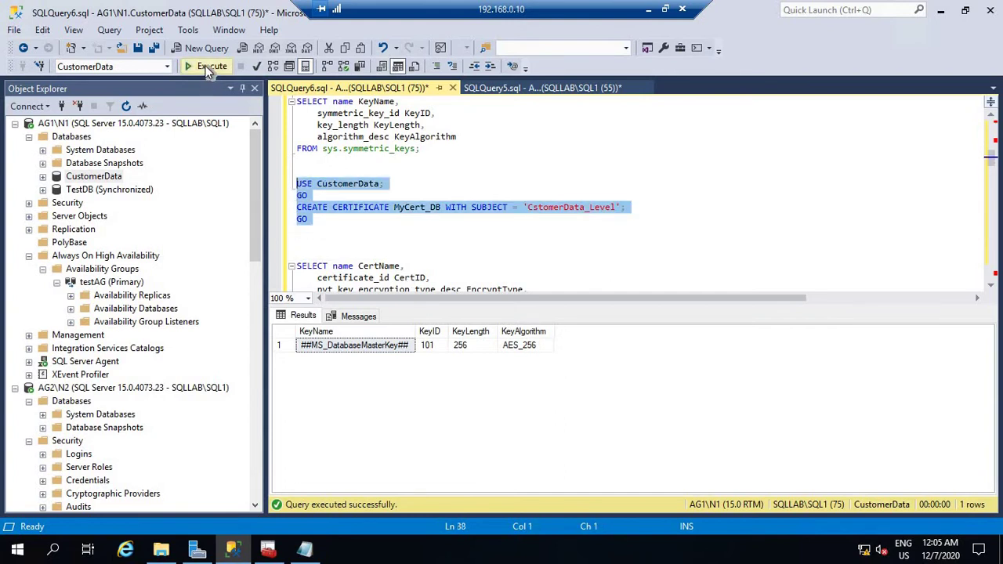
{"action": "left_click", "coordinate": [206, 66]}
{"action": "left_click", "coordinate": [534, 222]}
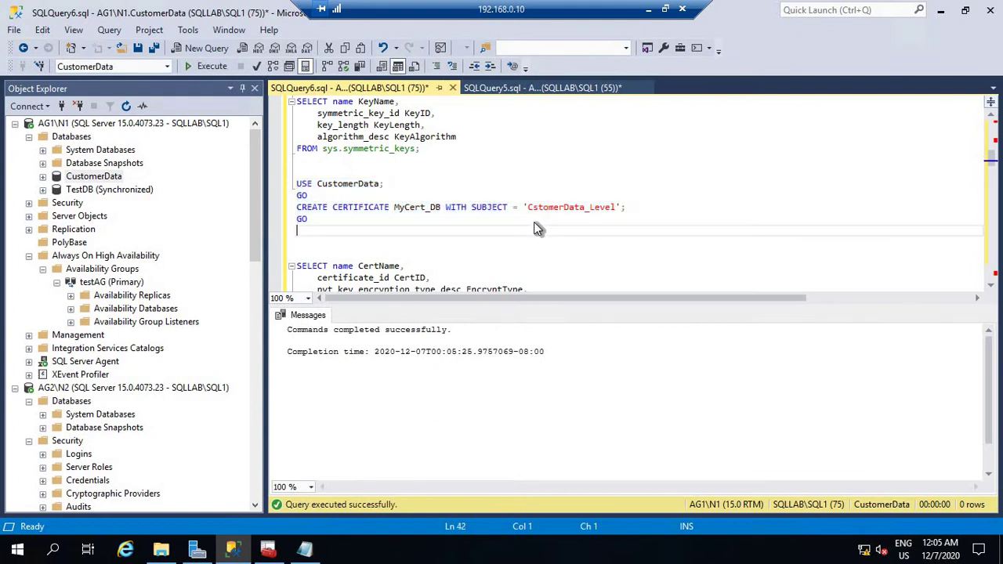
{"action": "scroll", "coordinate": [534, 222], "scroll_direction": "down", "scroll_amount": 3}
Run the sys.certificates query to confirm MyCert_DB exists.
{"action": "left_click", "coordinate": [296, 218]}
{"action": "key", "text": "shift+Up"}
{"action": "key", "text": "shift+Up"}
{"action": "key", "text": "shift+Up"}
{"action": "key", "text": "shift+Up"}
{"action": "key", "text": "shift+Up"}
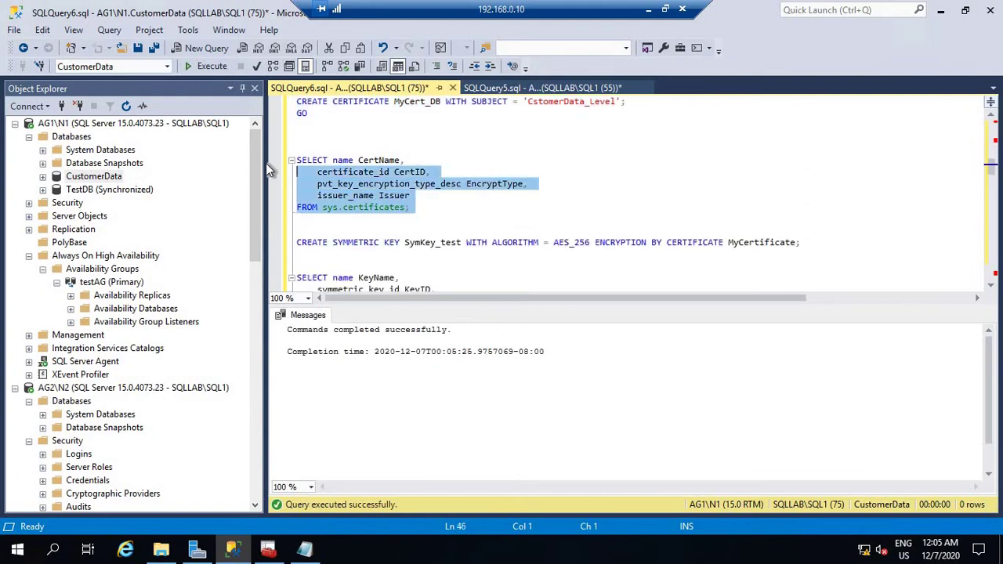
{"action": "left_click", "coordinate": [206, 66]}
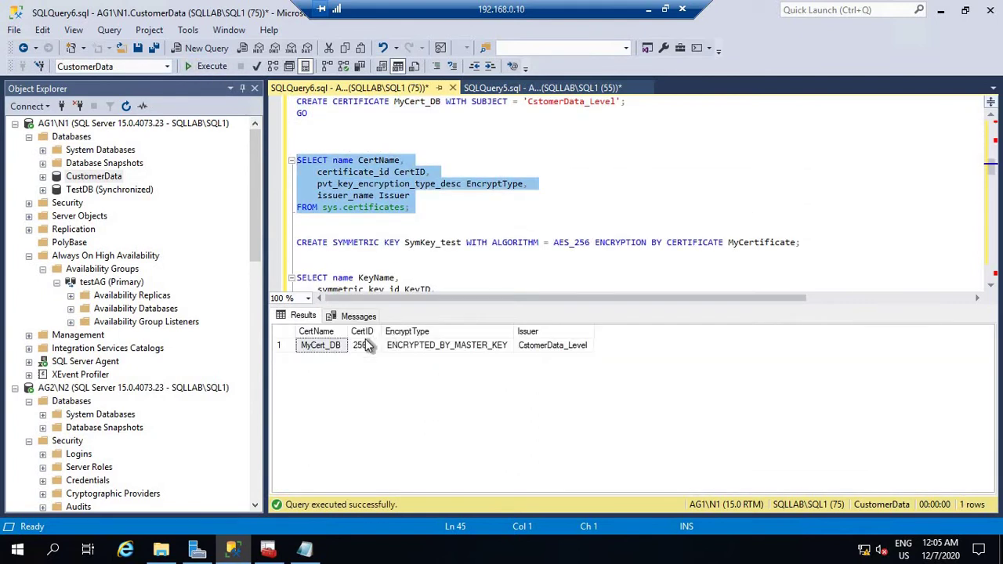
{"action": "left_click", "coordinate": [455, 220]}
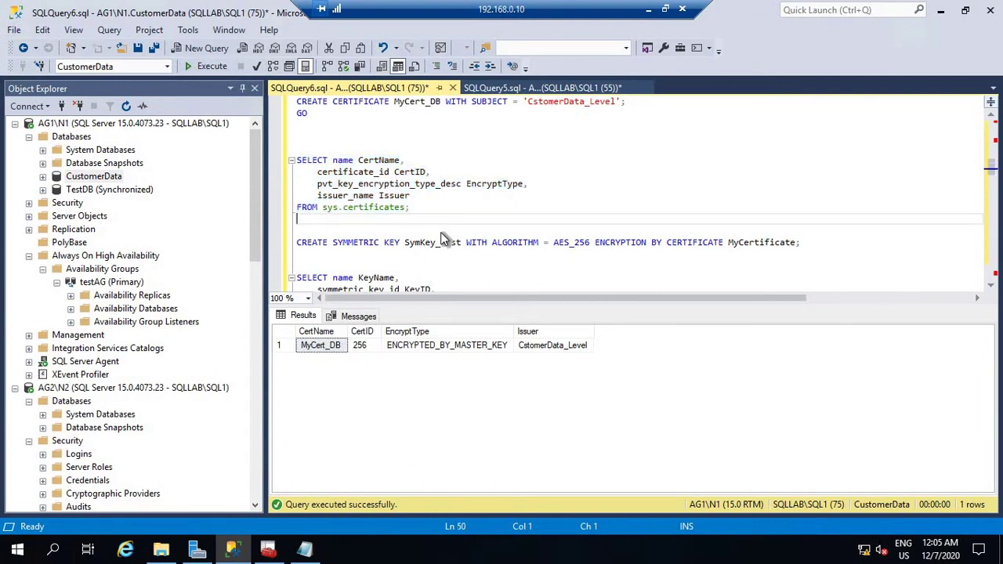
Copy MyCert_DB from the results and paste it over MyCertificate in CREATE SYMMETRIC KEY.
{"action": "right_click", "coordinate": [329, 343]}
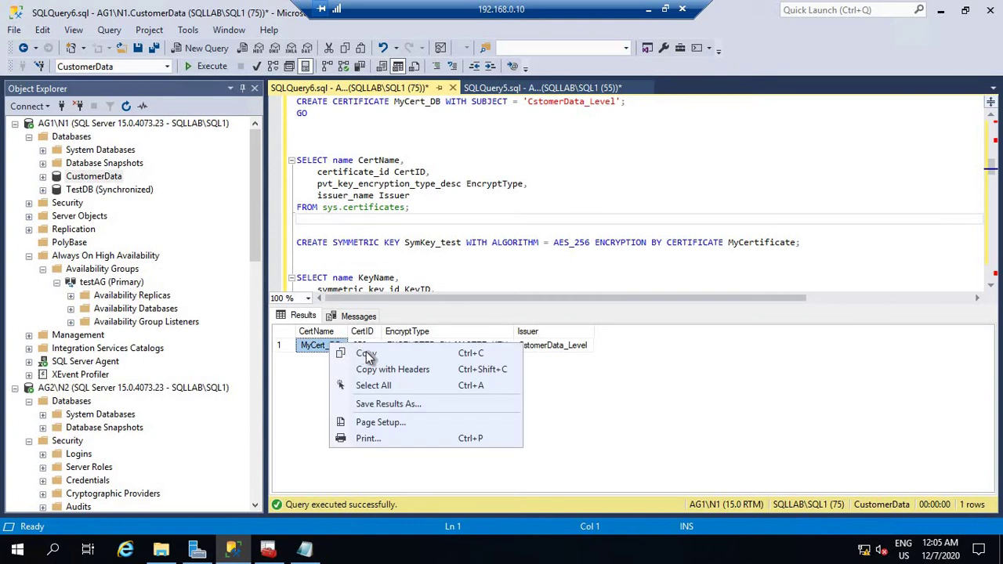
{"action": "left_click", "coordinate": [362, 354]}
{"action": "left_click", "coordinate": [425, 241]}
{"action": "double_click", "coordinate": [425, 242]}
{"action": "right_click", "coordinate": [425, 242]}
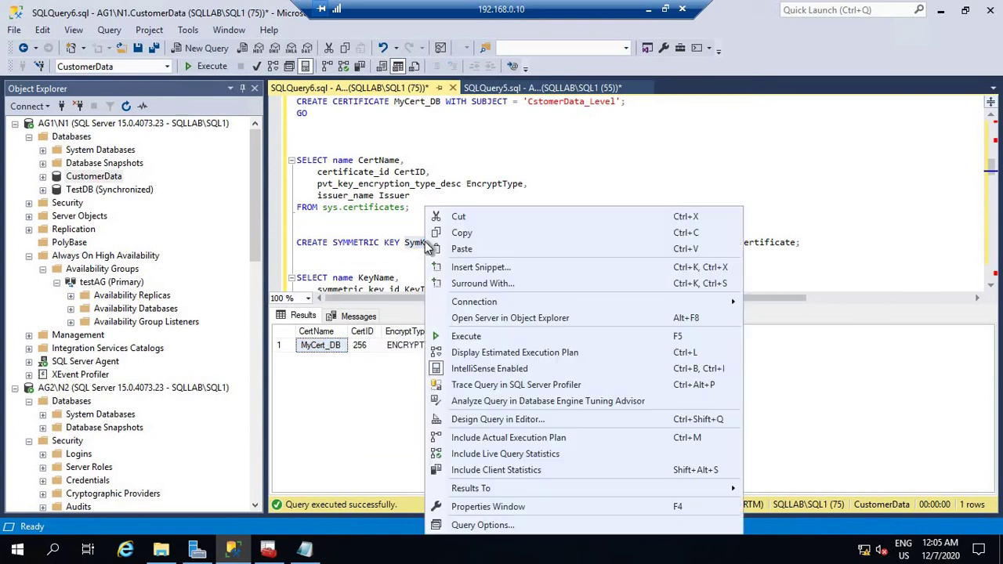
{"action": "left_click", "coordinate": [461, 247]}
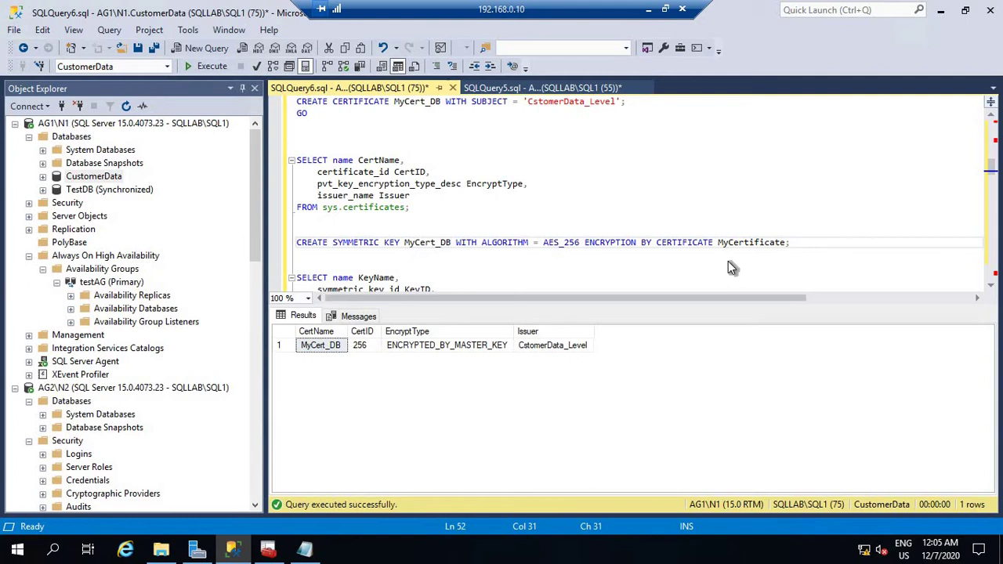
{"action": "key", "text": "ctrl+z"}
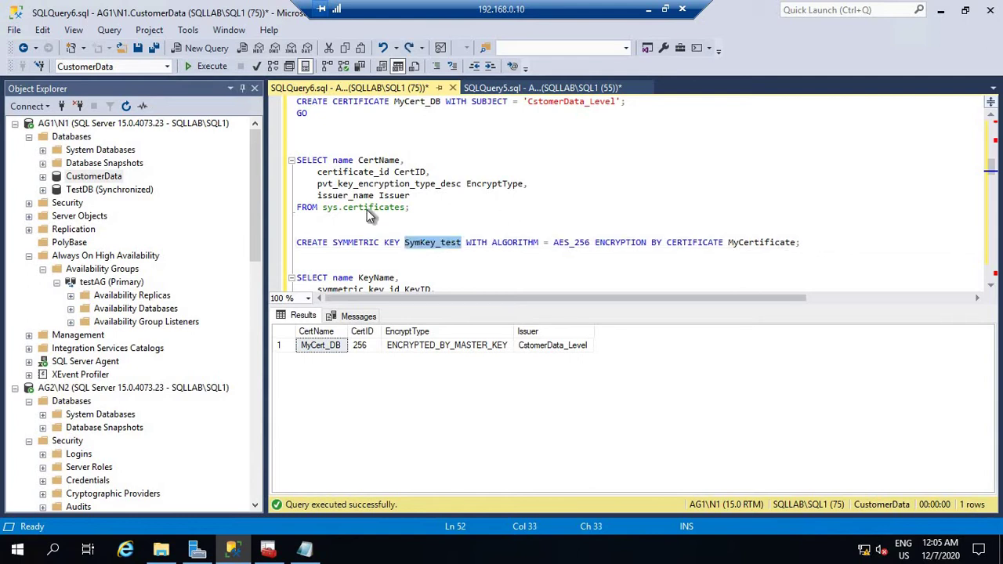
{"action": "double_click", "coordinate": [746, 244]}
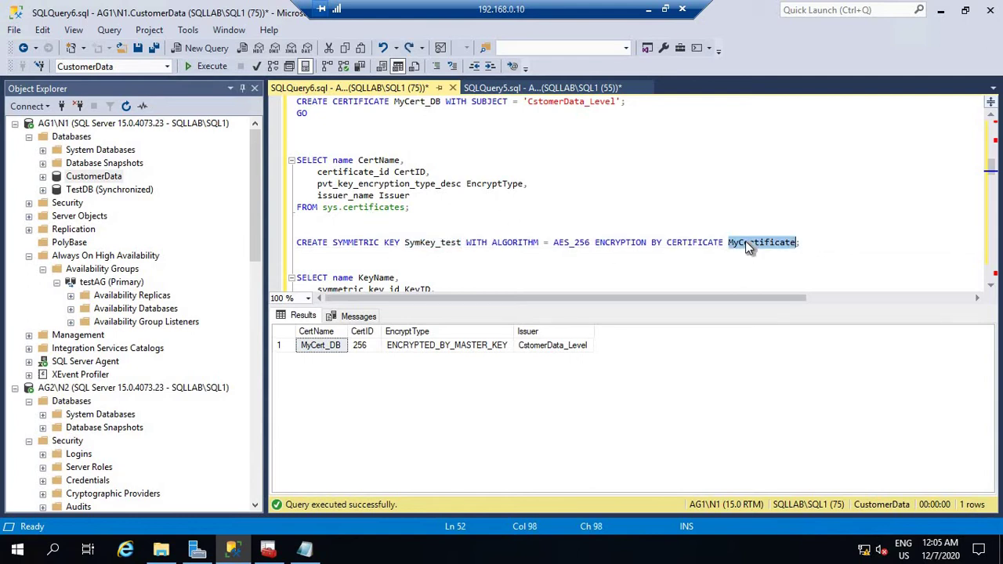
{"action": "key", "text": "ctrl+v"}
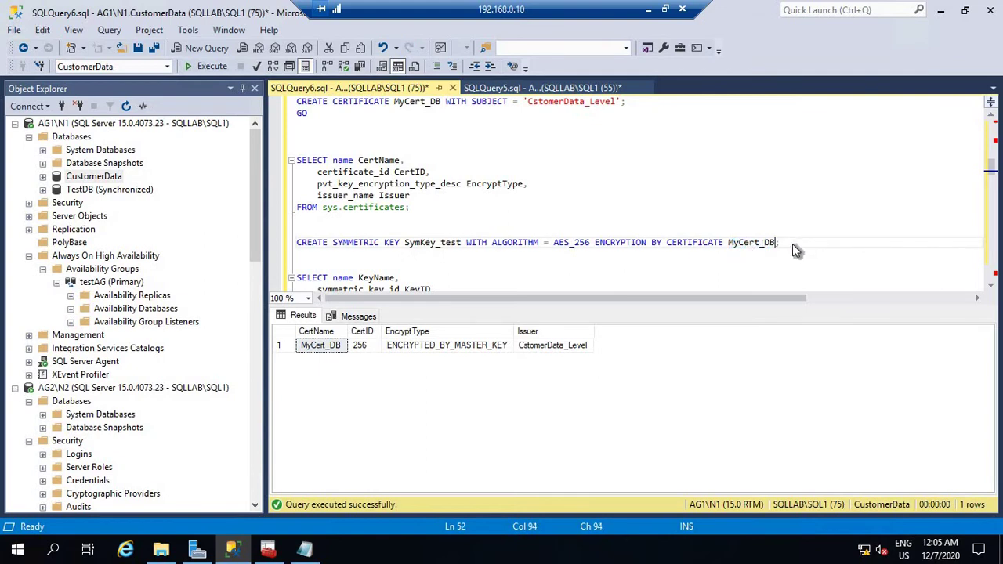
Execute the CREATE SYMMETRIC KEY SymKey_test statement, AES_256 encrypted by MyCert_DB.
{"action": "left_click", "coordinate": [281, 251]}
{"action": "key", "text": "shift+Up"}
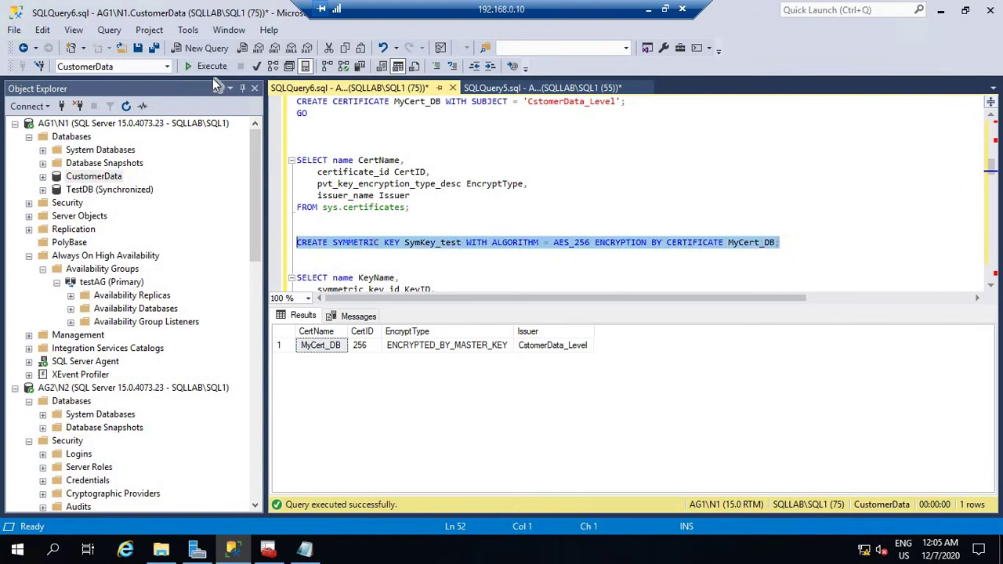
{"action": "left_click", "coordinate": [211, 67]}
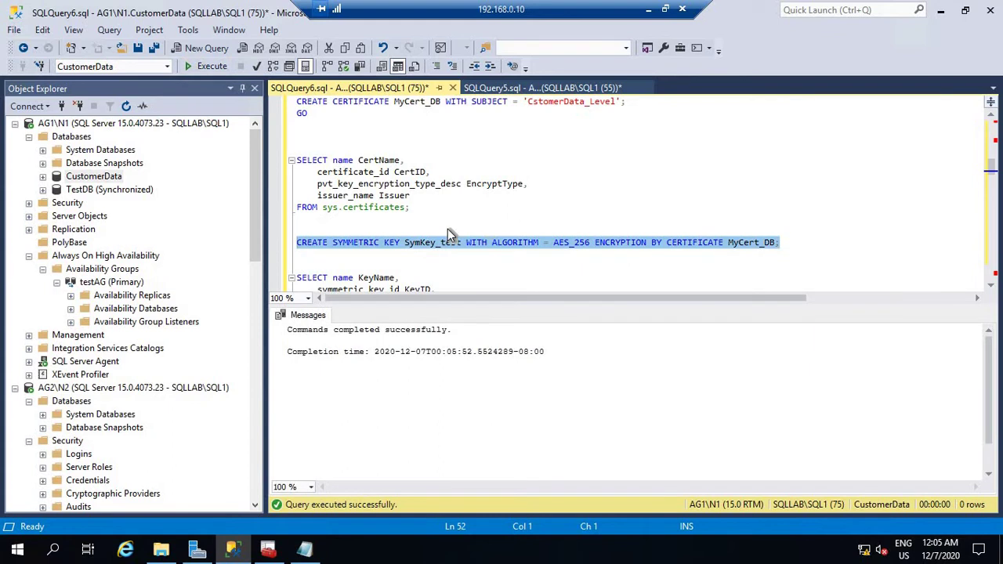
{"action": "scroll", "coordinate": [451, 235], "scroll_direction": "down", "scroll_amount": 2}
{"action": "left_click", "coordinate": [426, 273]}
{"action": "left_click", "coordinate": [277, 206], "text": "shift"}
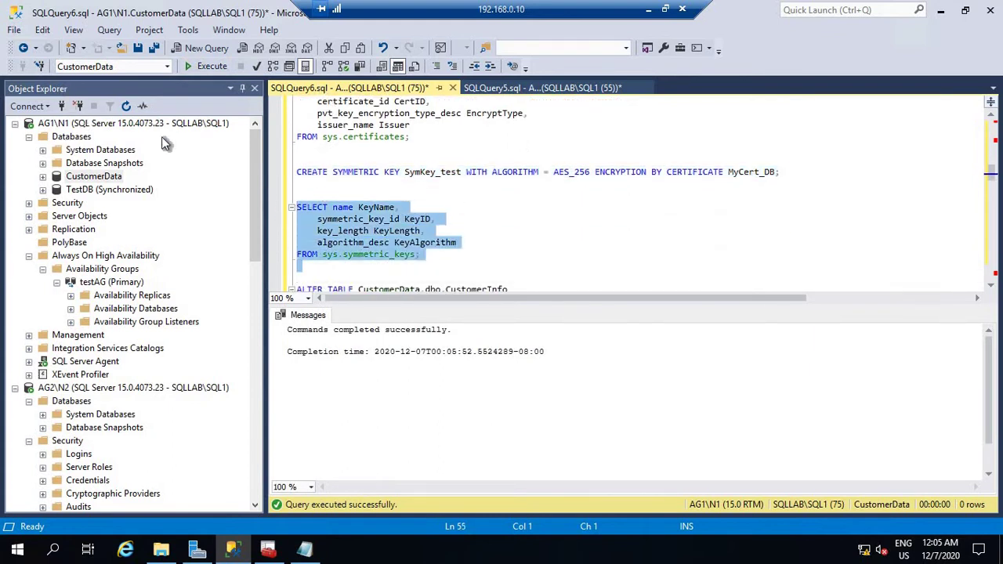
Run the sys.symmetric_keys listing to confirm SymKey_test with 256-bit AES_256.
{"action": "left_click", "coordinate": [210, 67]}
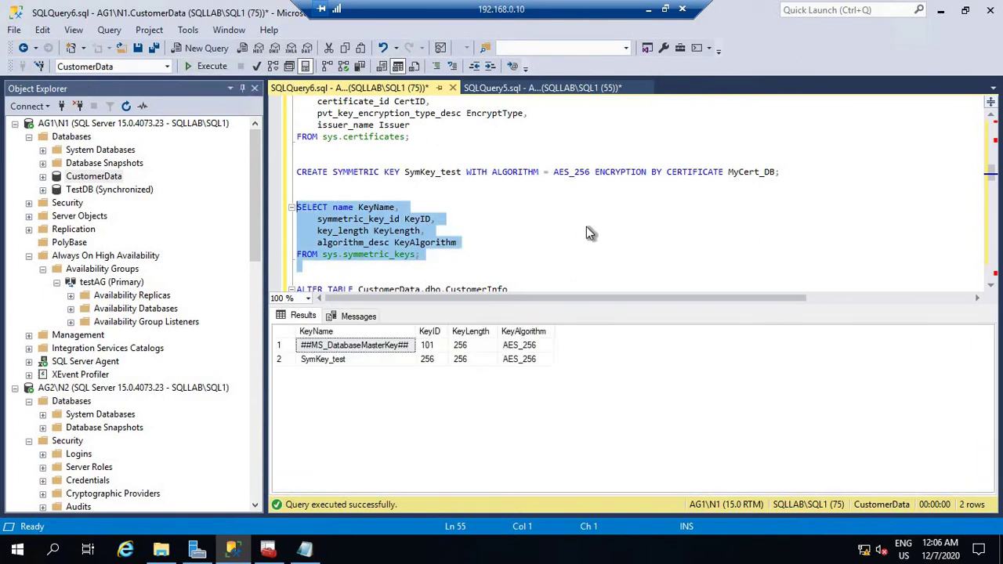
{"action": "scroll", "coordinate": [586, 232], "scroll_direction": "down", "scroll_amount": 2}
{"action": "scroll", "coordinate": [586, 232], "scroll_direction": "down", "scroll_amount": 1}
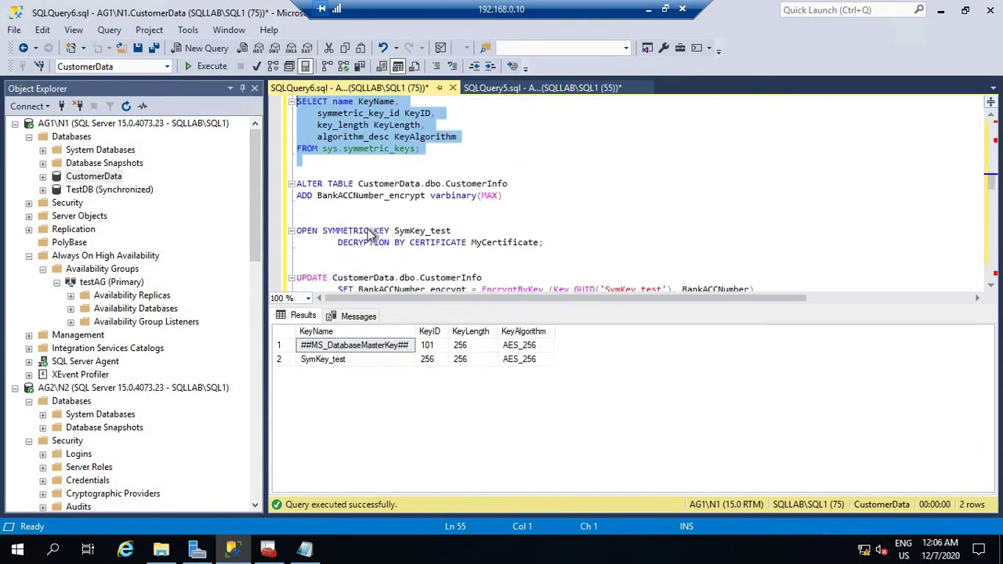
Start a 'select * from' query on the blank line above ALTER TABLE.
{"action": "left_click_drag", "start_coordinate": [505, 206], "coordinate": [284, 167]}
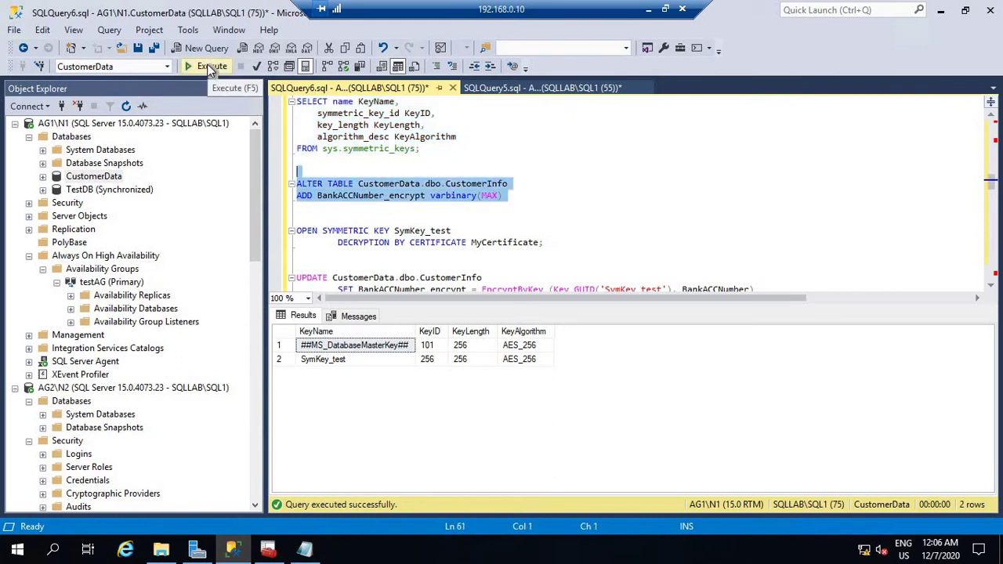
{"action": "left_click", "coordinate": [562, 209]}
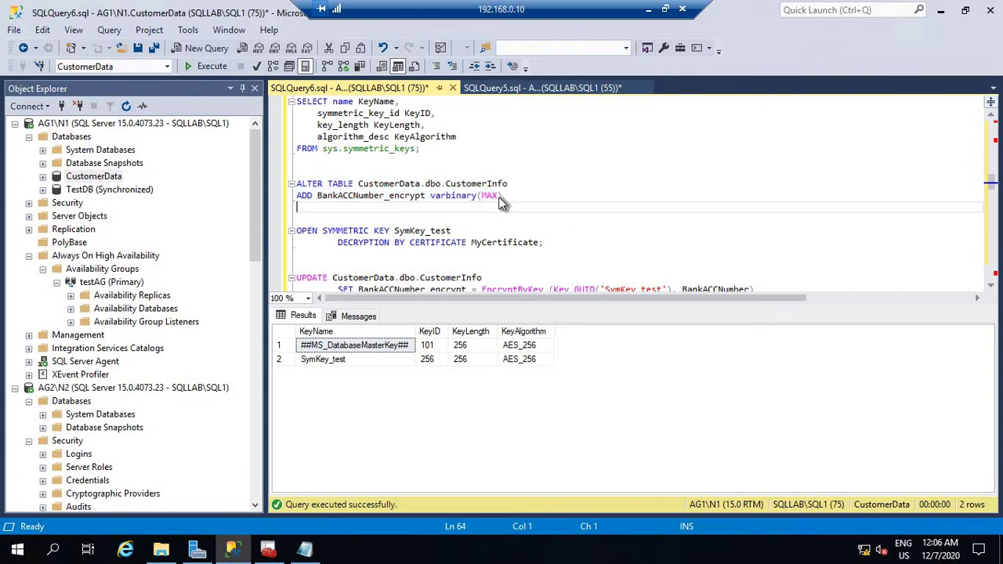
{"action": "scroll", "coordinate": [507, 221], "scroll_direction": "up", "scroll_amount": 5}
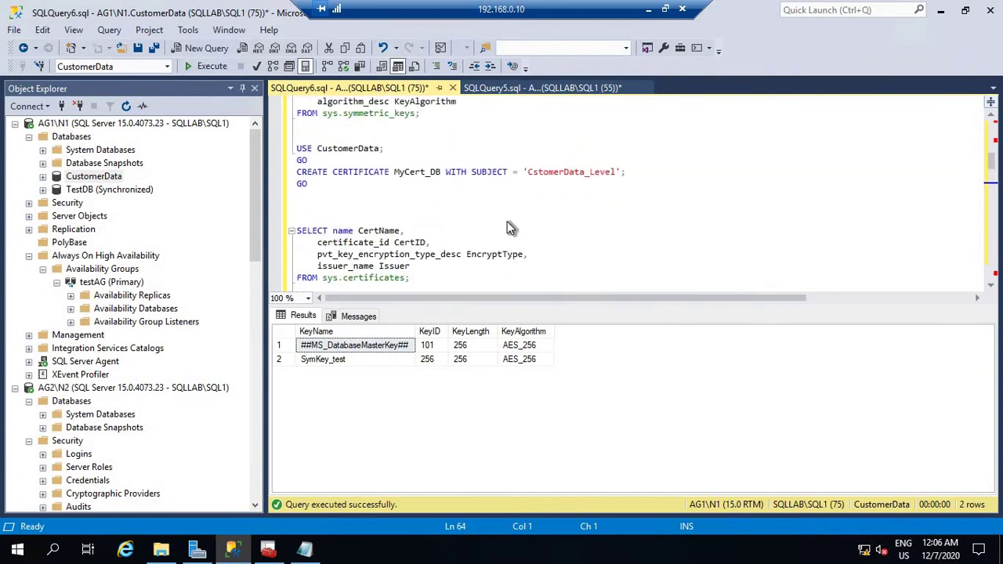
{"action": "scroll", "coordinate": [509, 227], "scroll_direction": "up", "scroll_amount": 3}
{"action": "left_click", "coordinate": [541, 86]}
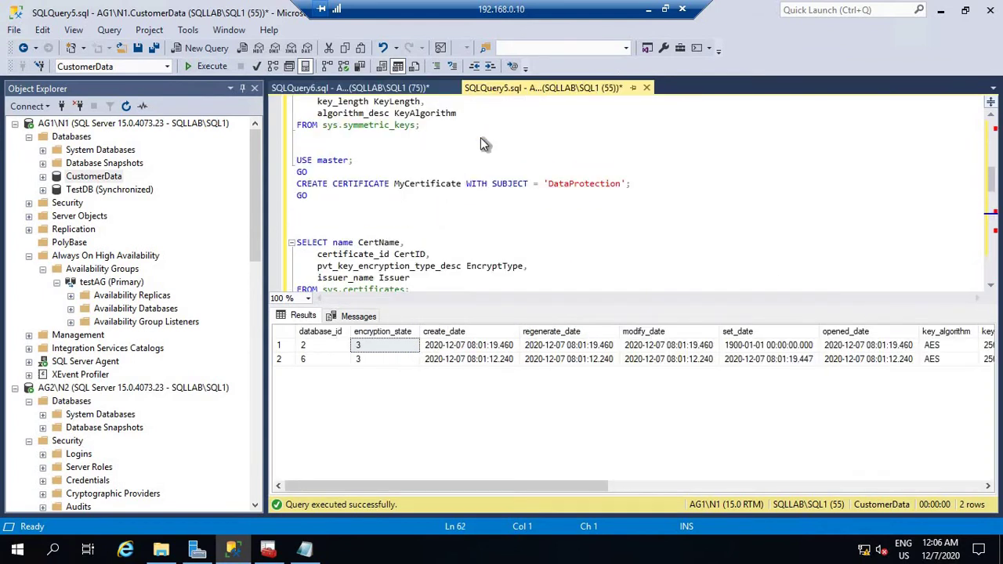
{"action": "left_click", "coordinate": [354, 87]}
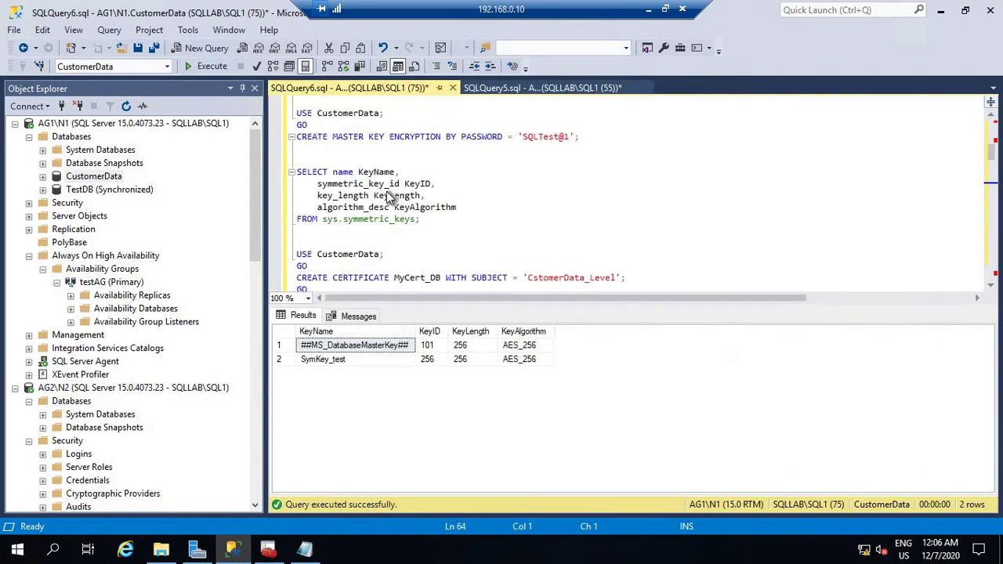
{"action": "scroll", "coordinate": [464, 223], "scroll_direction": "down", "scroll_amount": 8}
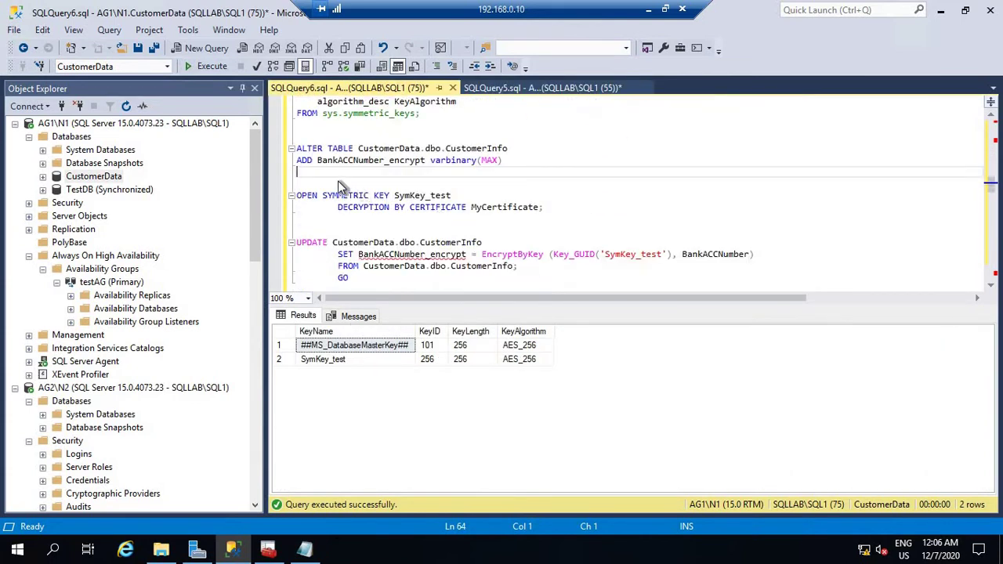
{"action": "left_click", "coordinate": [314, 136]}
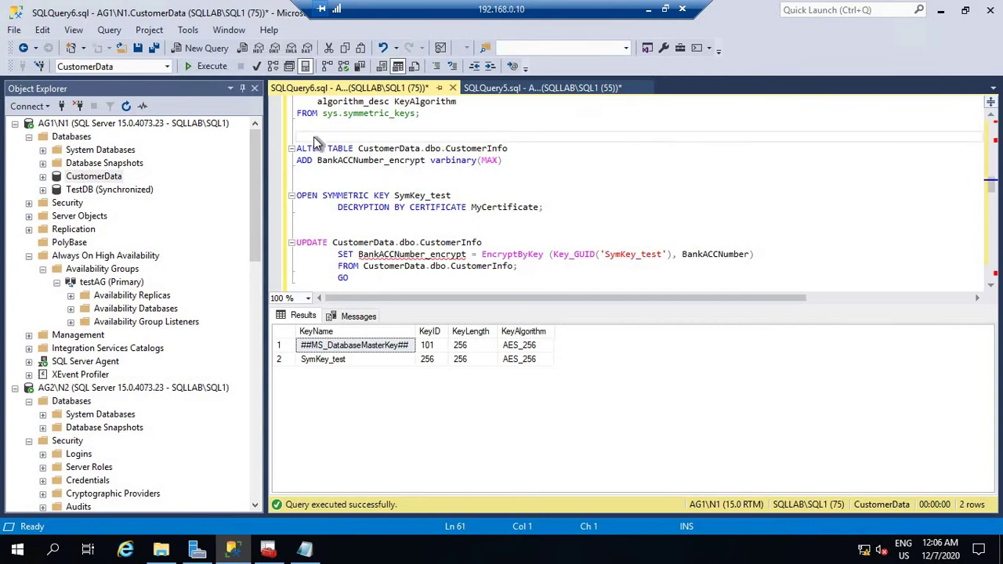
{"action": "type", "text": "select * from"}
Complete and run 'select * from CustomerInfo' to list the table's rows.
{"action": "double_click", "coordinate": [475, 152]}
{"action": "right_click", "coordinate": [476, 149]}
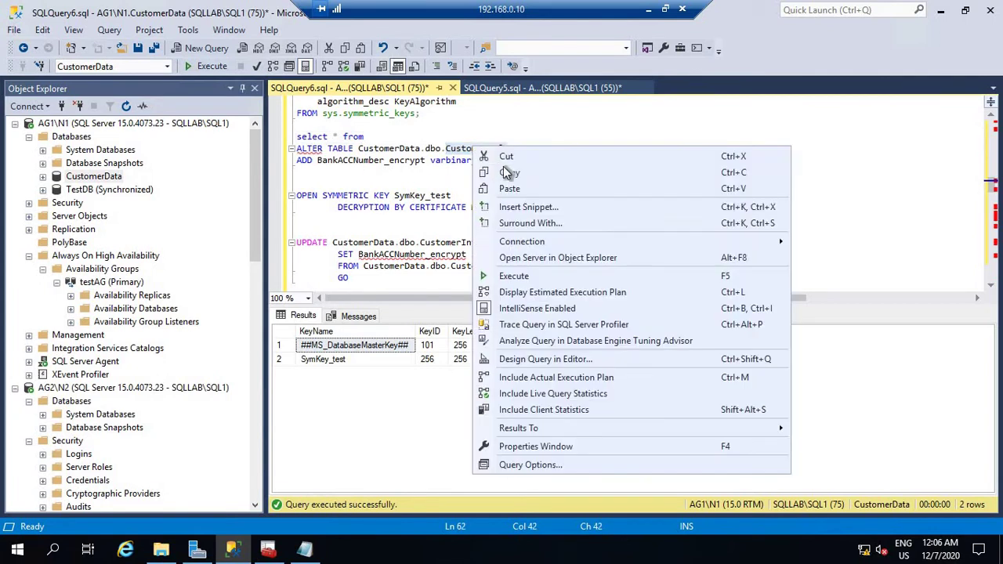
{"action": "left_click", "coordinate": [511, 170]}
{"action": "left_click", "coordinate": [397, 137]}
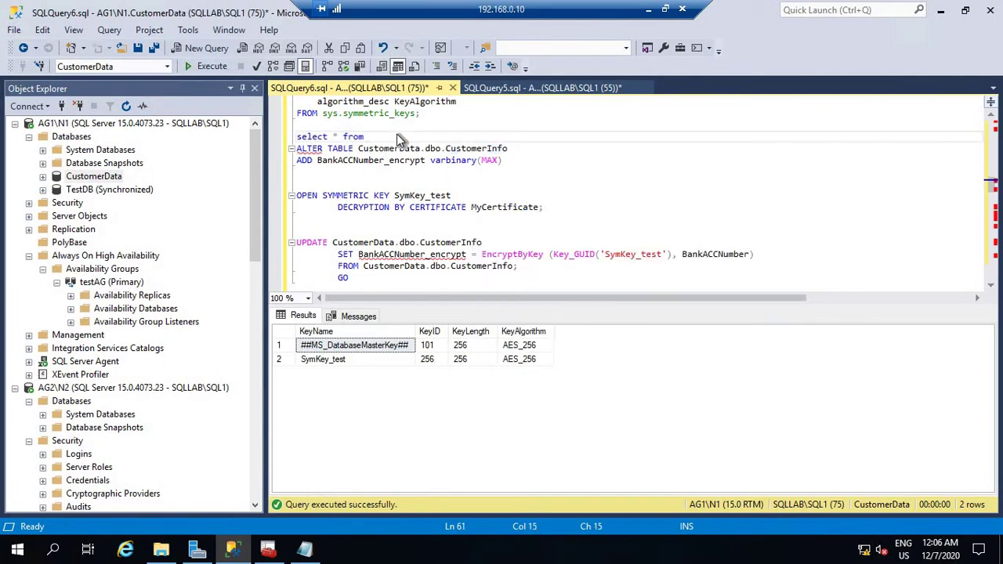
{"action": "key", "text": "ctrl+v"}
{"action": "left_click", "coordinate": [291, 138], "text": "shift"}
{"action": "left_click", "coordinate": [209, 66]}
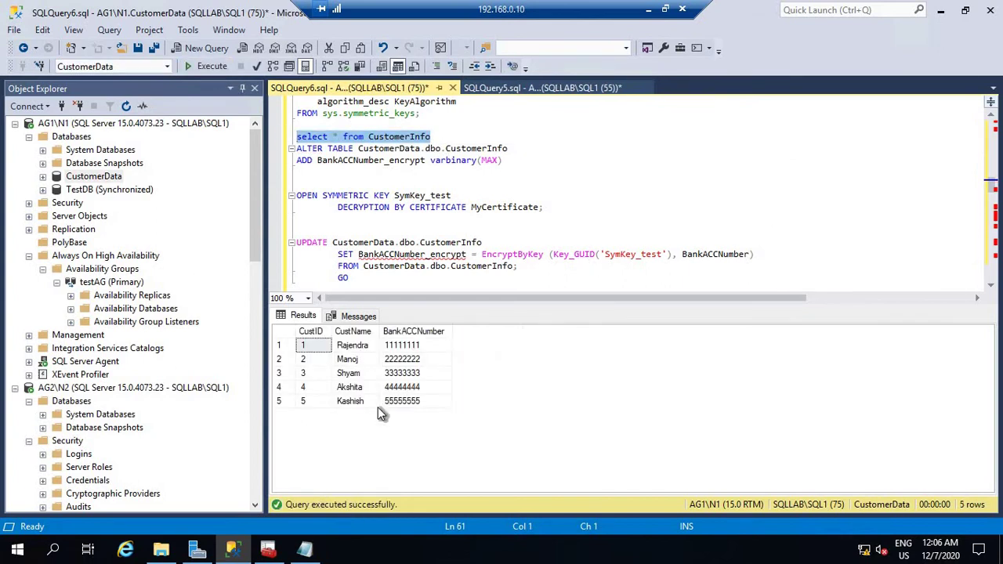
Add the BankACCNumber_encrypt column via ALTER TABLE, then re-query to see NULL in all five rows.
{"action": "left_click", "coordinate": [345, 176]}
{"action": "left_click", "coordinate": [290, 154], "text": "shift"}
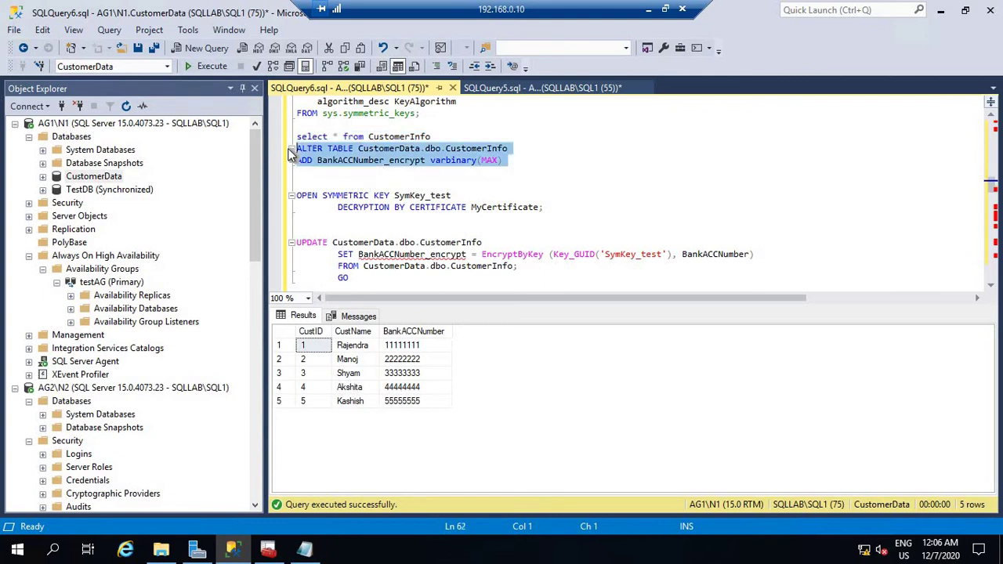
{"action": "left_click", "coordinate": [210, 67]}
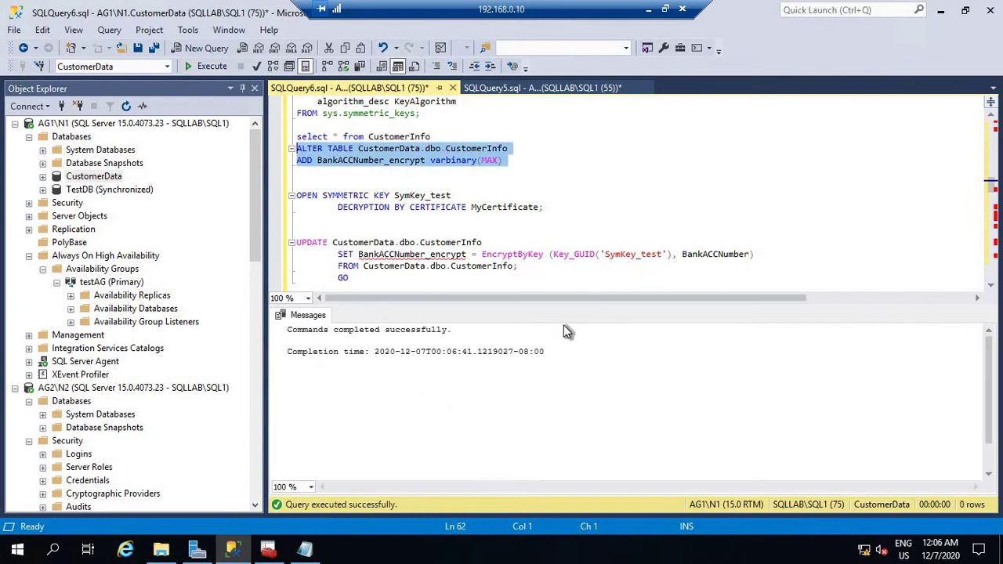
{"action": "left_click_drag", "start_coordinate": [435, 136], "coordinate": [266, 133]}
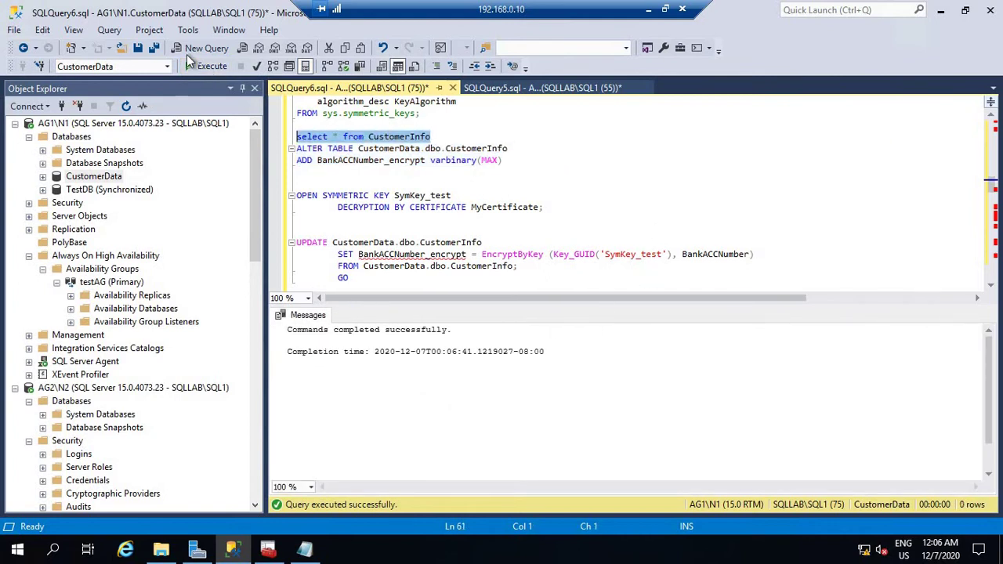
{"action": "left_click", "coordinate": [205, 64]}
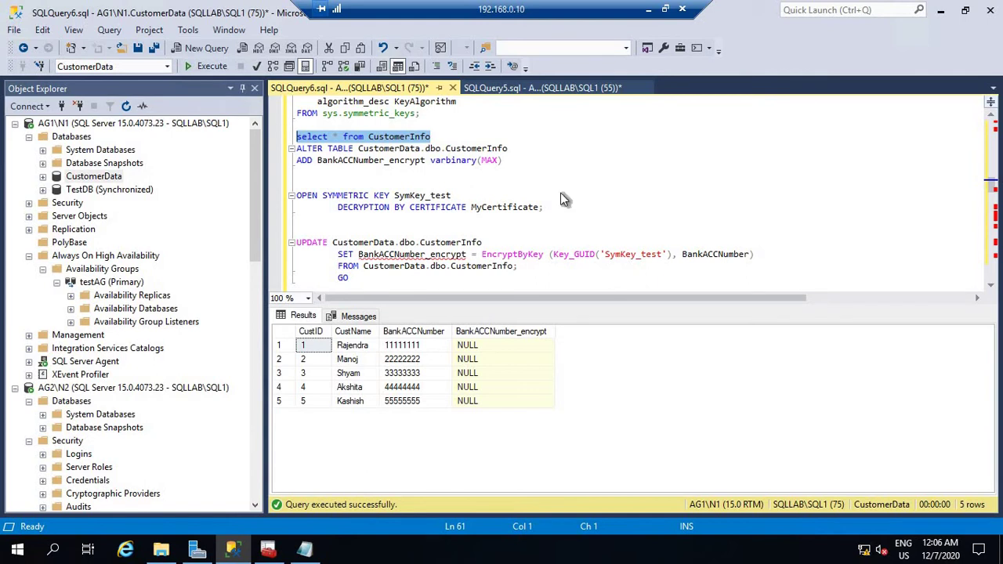
{"action": "left_click", "coordinate": [443, 232]}
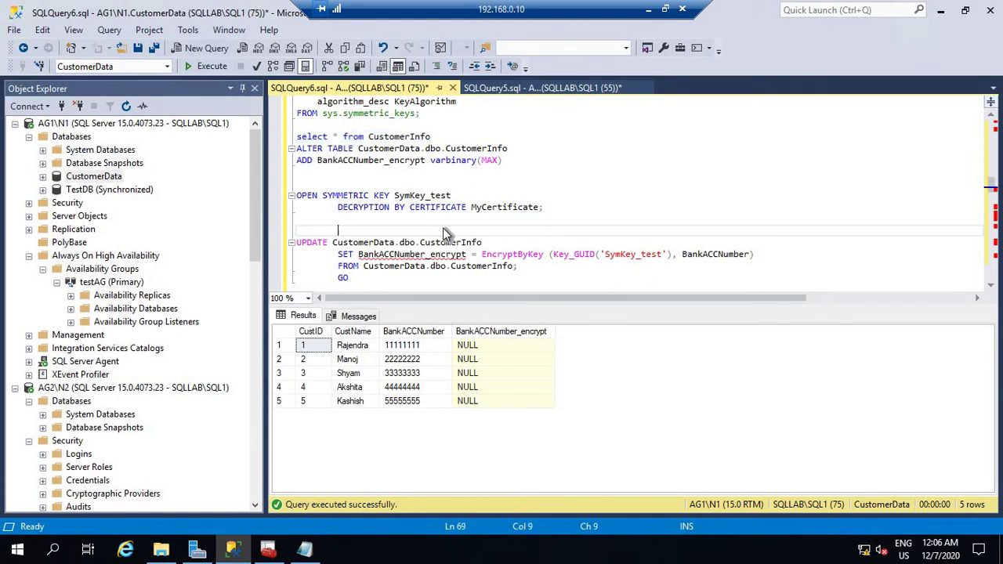
Copy MyCert_DB from the script and paste it over MyCertificate in the OPEN SYMMETRIC KEY SymKey_test line.
{"action": "scroll", "coordinate": [494, 211], "scroll_direction": "up", "scroll_amount": 4}
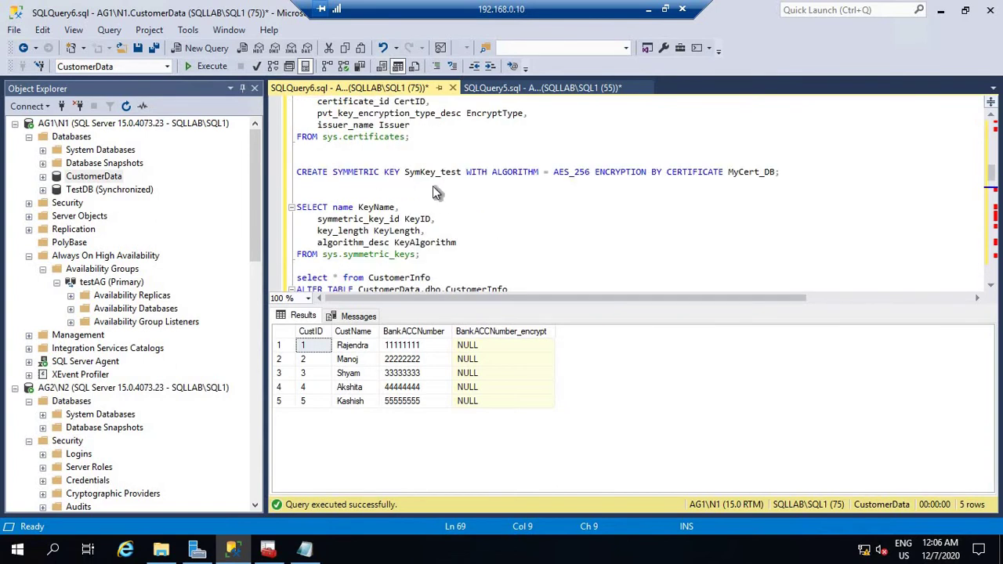
{"action": "scroll", "coordinate": [433, 188], "scroll_direction": "up", "scroll_amount": 2}
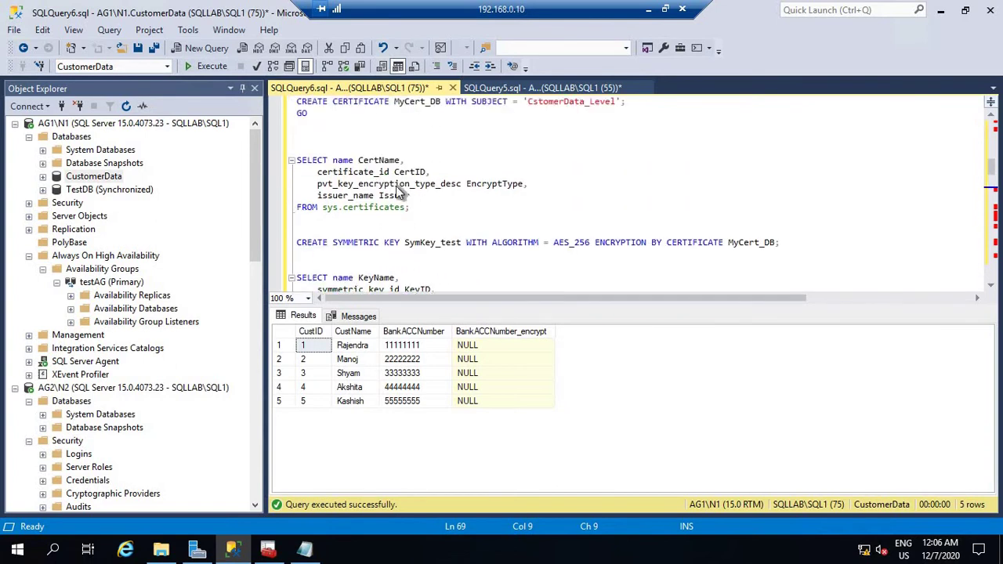
{"action": "double_click", "coordinate": [417, 103]}
{"action": "right_click", "coordinate": [417, 110]}
{"action": "left_click", "coordinate": [678, 134]}
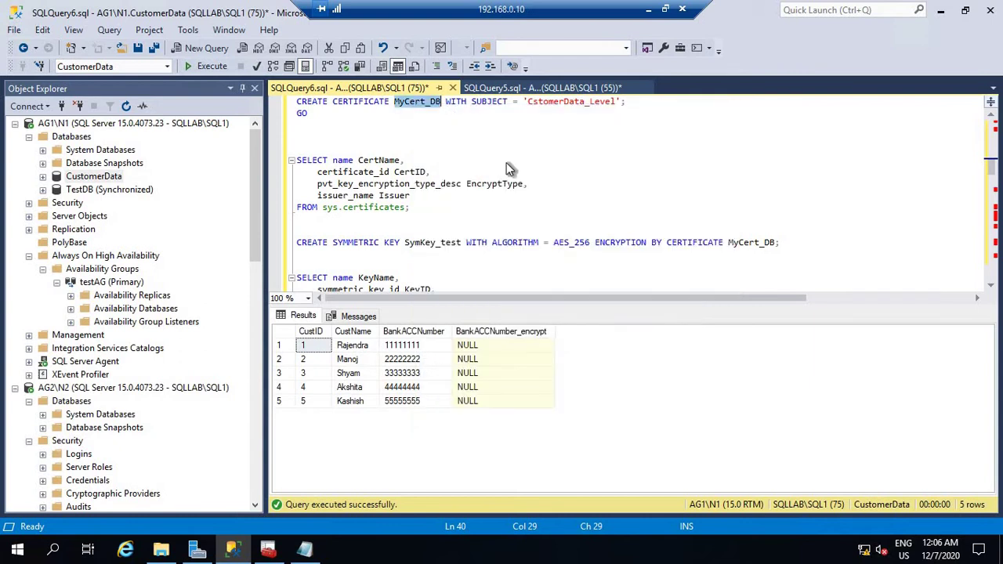
{"action": "scroll", "coordinate": [511, 169], "scroll_direction": "down", "scroll_amount": 4}
{"action": "scroll", "coordinate": [519, 186], "scroll_direction": "down", "scroll_amount": 4}
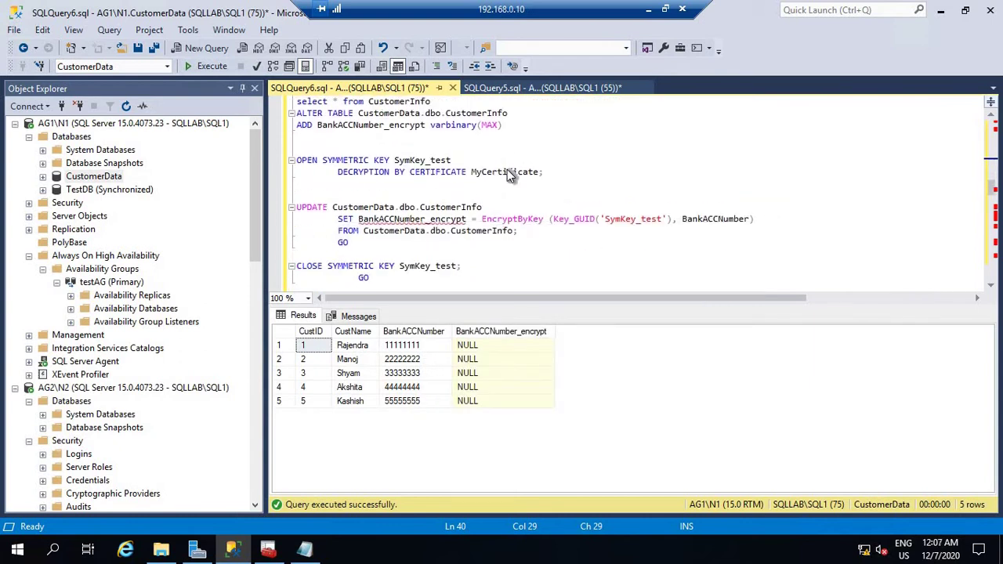
{"action": "double_click", "coordinate": [507, 170]}
{"action": "right_click", "coordinate": [507, 169]}
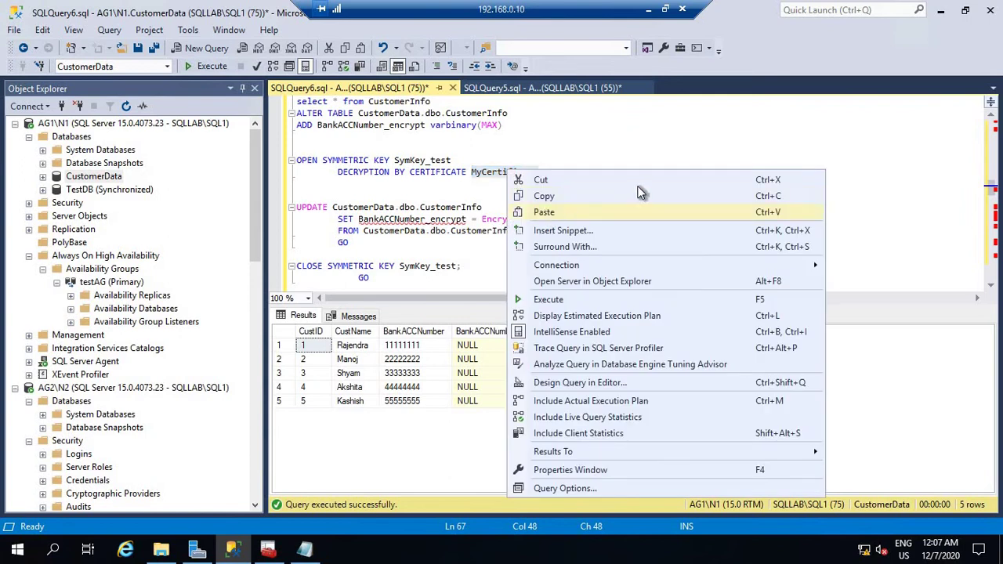
{"action": "left_click", "coordinate": [549, 213]}
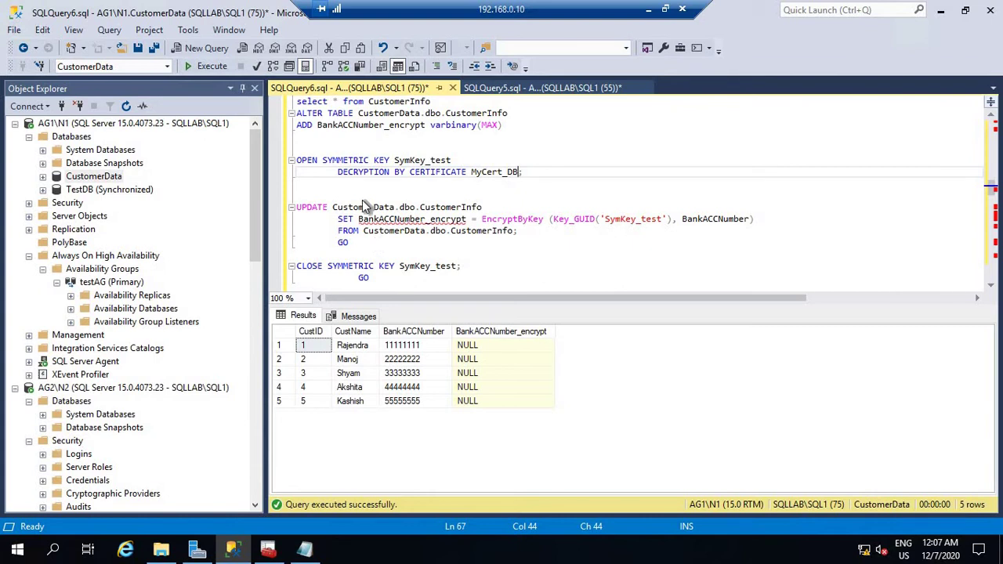
Run the OPEN KEY, EncryptByKey UPDATE and CLOSE batch, then re-query CustomerInfo to see encrypted values.
{"action": "left_click_drag", "start_coordinate": [301, 149], "coordinate": [428, 238]}
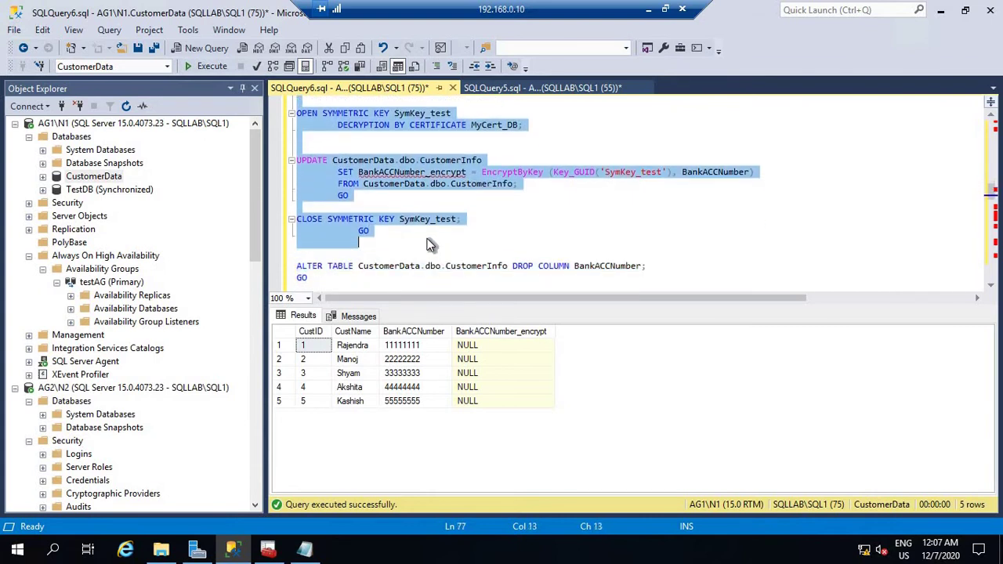
{"action": "left_click", "coordinate": [211, 66]}
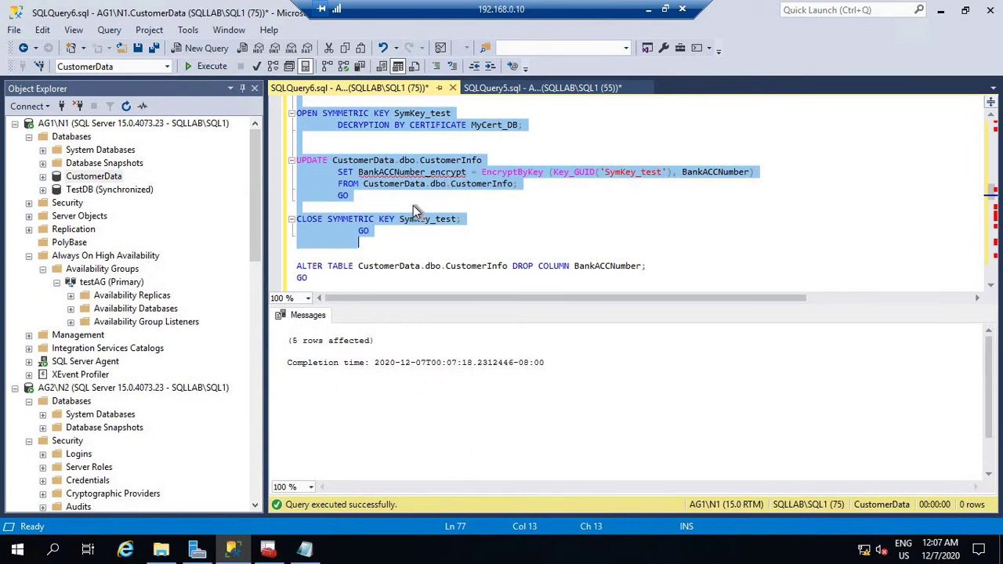
{"action": "scroll", "coordinate": [502, 227], "scroll_direction": "up", "scroll_amount": 2}
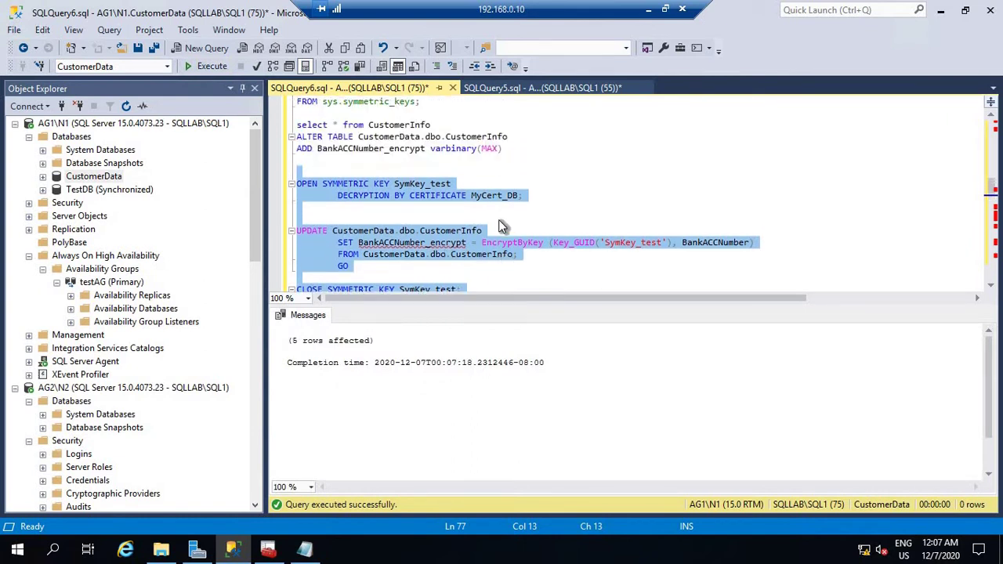
{"action": "scroll", "coordinate": [406, 189], "scroll_direction": "up", "scroll_amount": 1}
{"action": "left_click_drag", "start_coordinate": [430, 160], "coordinate": [282, 160]}
{"action": "left_click", "coordinate": [209, 66]}
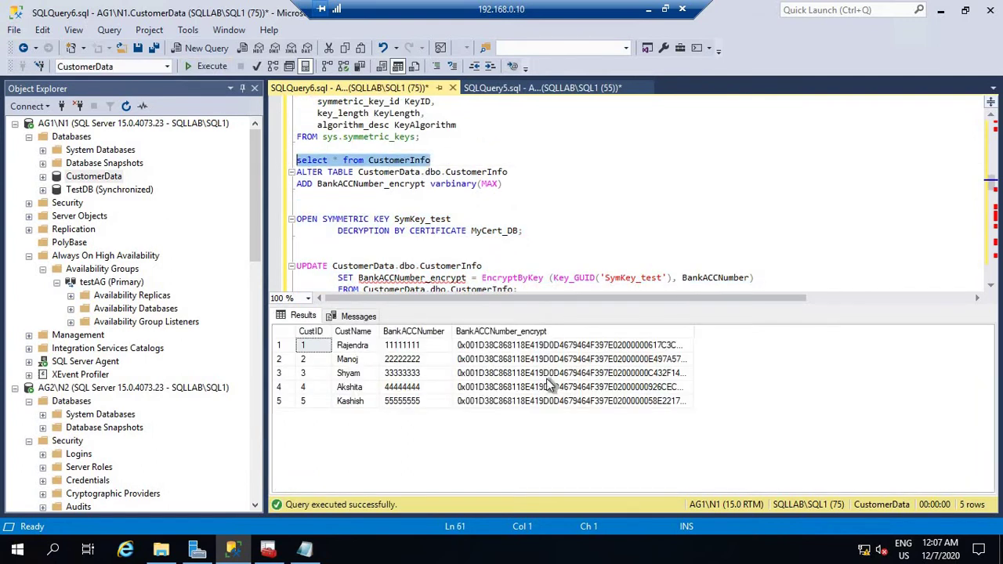
{"action": "scroll", "coordinate": [547, 204], "scroll_direction": "down", "scroll_amount": 2}
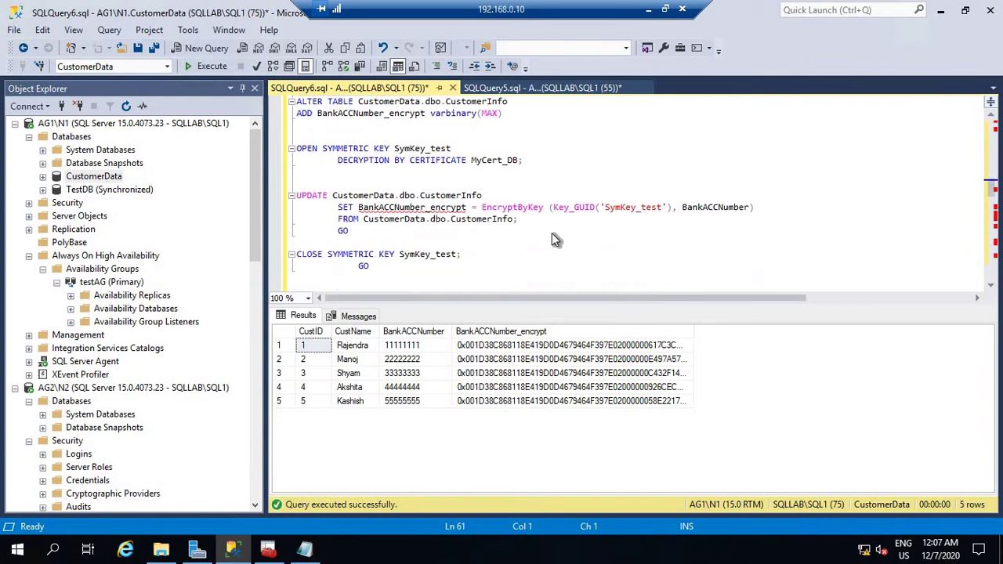
{"action": "scroll", "coordinate": [554, 240], "scroll_direction": "down", "scroll_amount": 2}
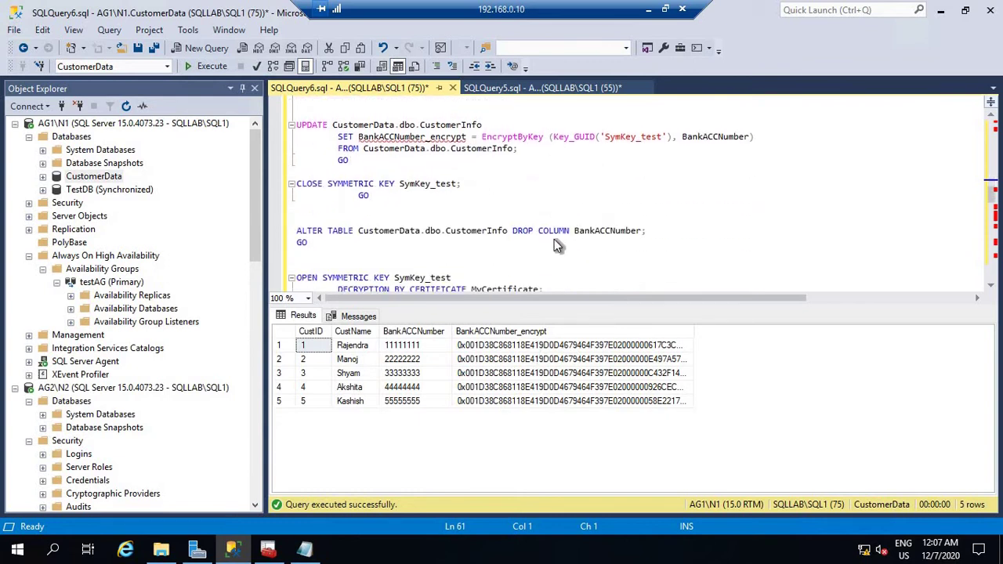
Execute ALTER TABLE DROP COLUMN BankACCNumber, then re-run 'select * from CustomerInfo' to check the remaining columns.
{"action": "left_click_drag", "start_coordinate": [646, 230], "coordinate": [258, 218]}
{"action": "left_click", "coordinate": [210, 67]}
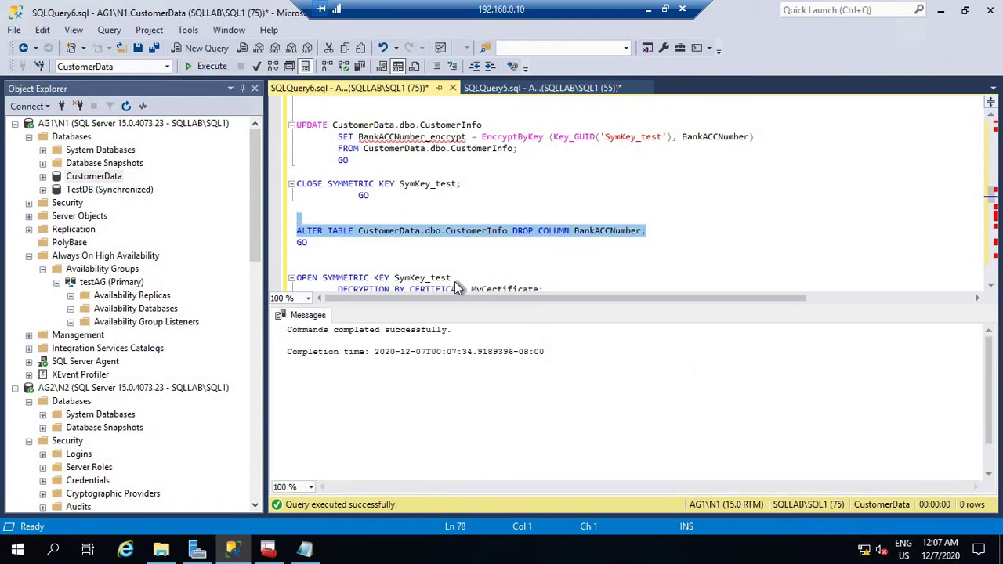
{"action": "scroll", "coordinate": [454, 279], "scroll_direction": "up", "scroll_amount": 7}
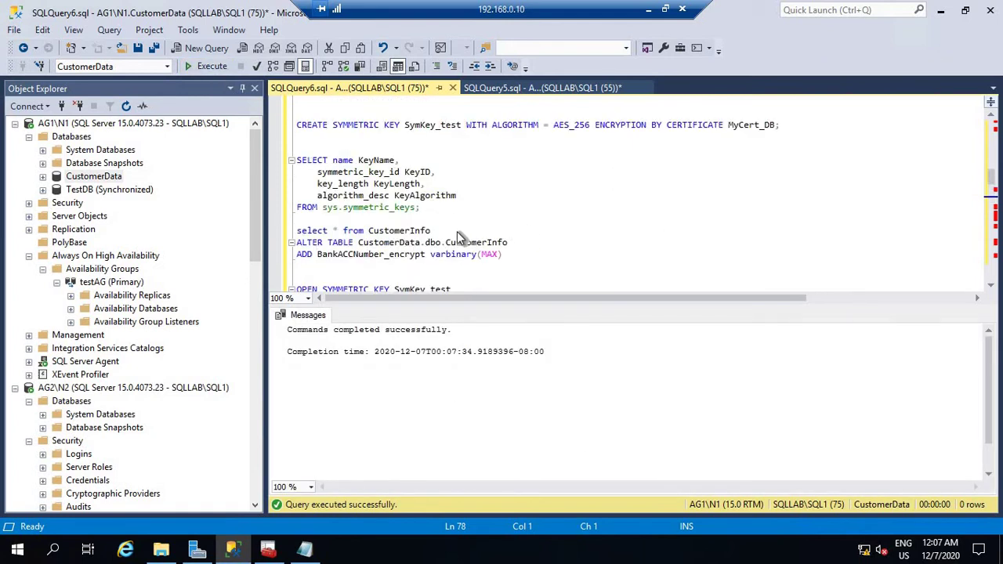
{"action": "left_click_drag", "start_coordinate": [457, 231], "coordinate": [248, 234]}
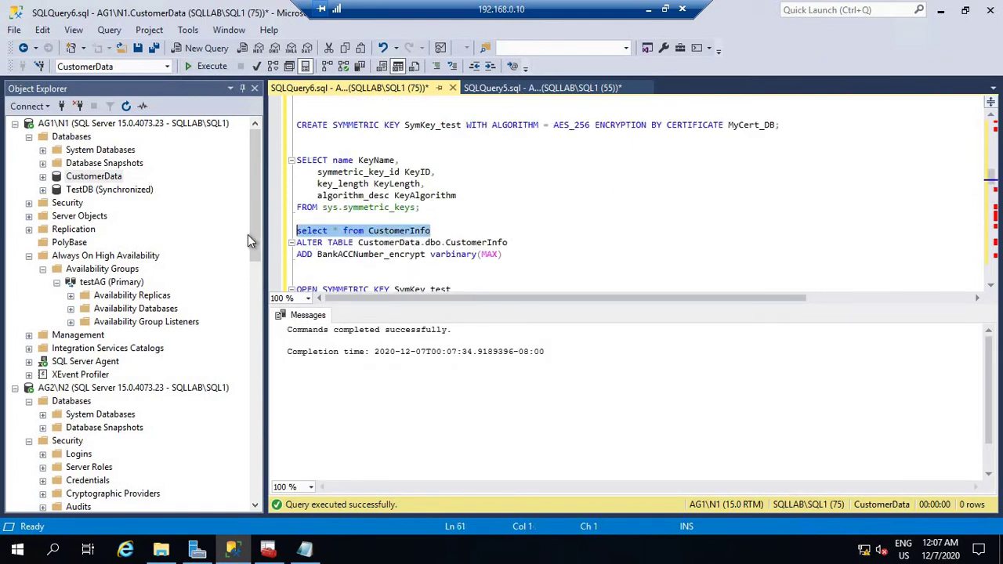
{"action": "left_click", "coordinate": [208, 67]}
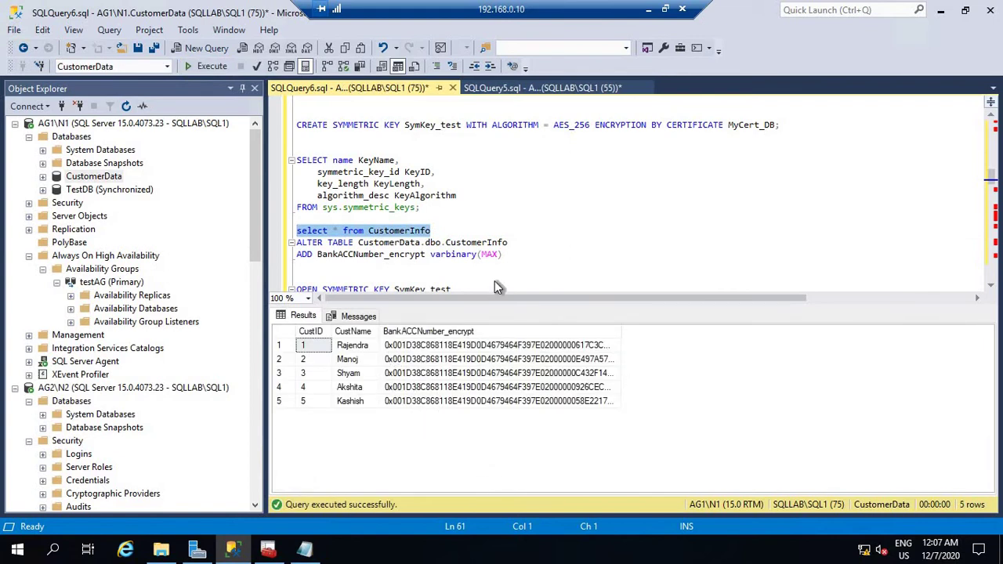
{"action": "scroll", "coordinate": [639, 251], "scroll_direction": "down", "scroll_amount": 2}
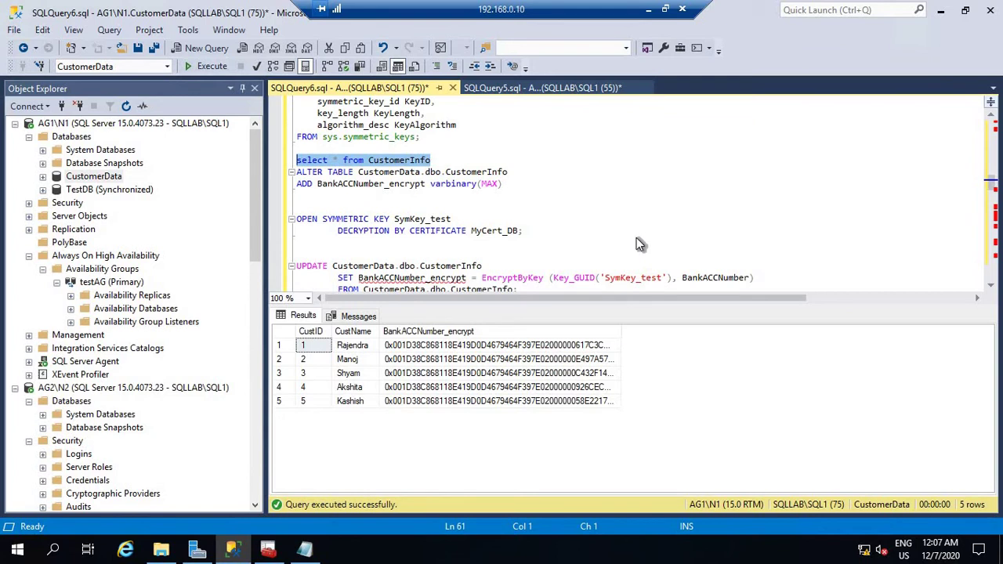
{"action": "scroll", "coordinate": [601, 212], "scroll_direction": "down", "scroll_amount": 5}
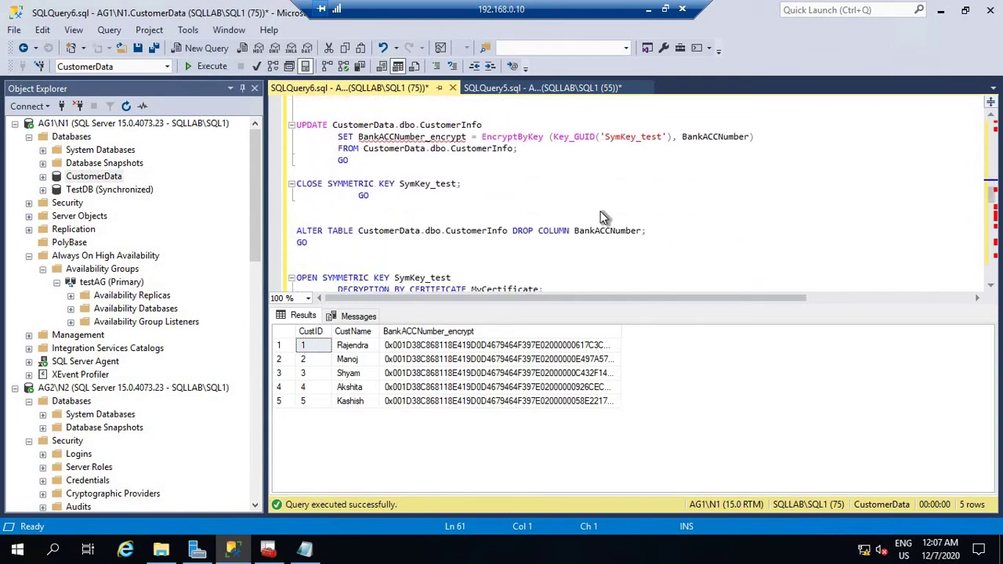
Copy MyCert_DB and paste it over MyCertificate in the OPEN SYMMETRIC KEY statement before the decrypting SELECT.
{"action": "scroll", "coordinate": [600, 211], "scroll_direction": "down", "scroll_amount": 4}
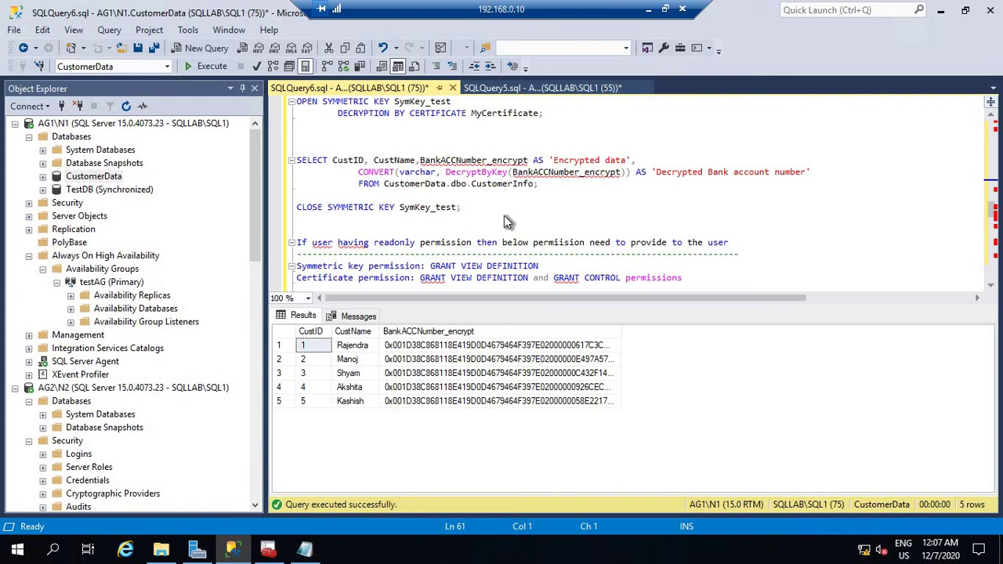
{"action": "scroll", "coordinate": [504, 217], "scroll_direction": "up", "scroll_amount": 3}
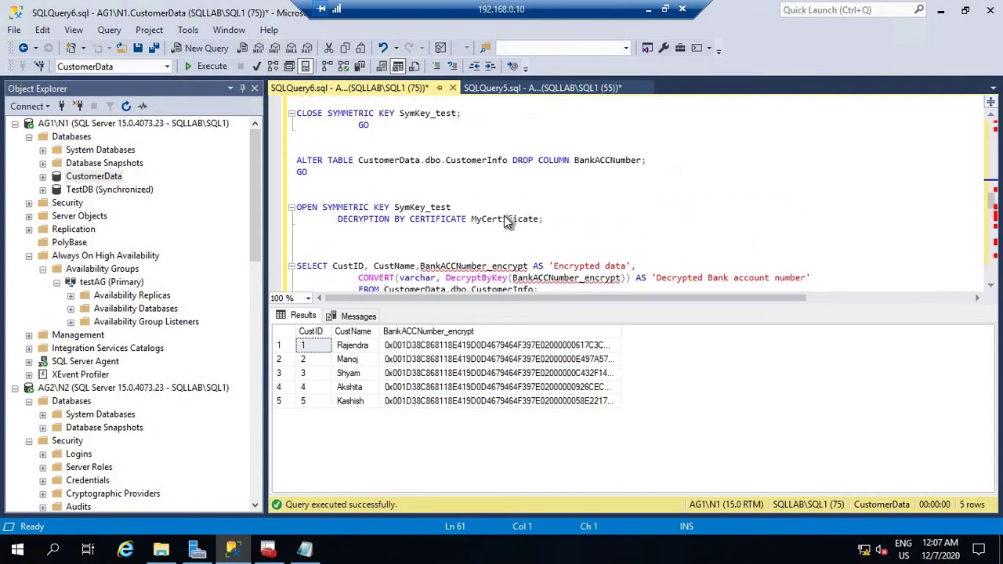
{"action": "scroll", "coordinate": [574, 189], "scroll_direction": "up", "scroll_amount": 3}
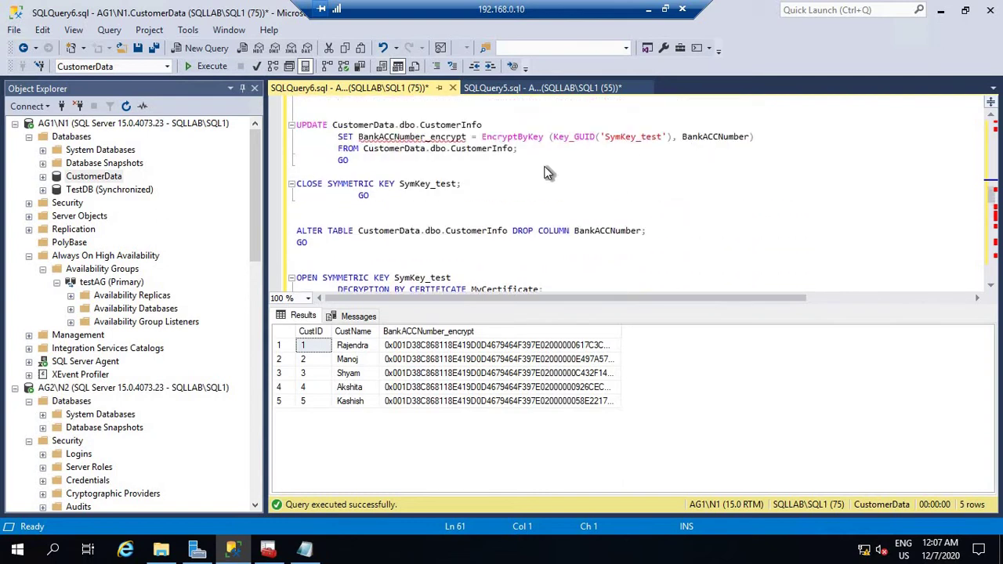
{"action": "double_click", "coordinate": [500, 124]}
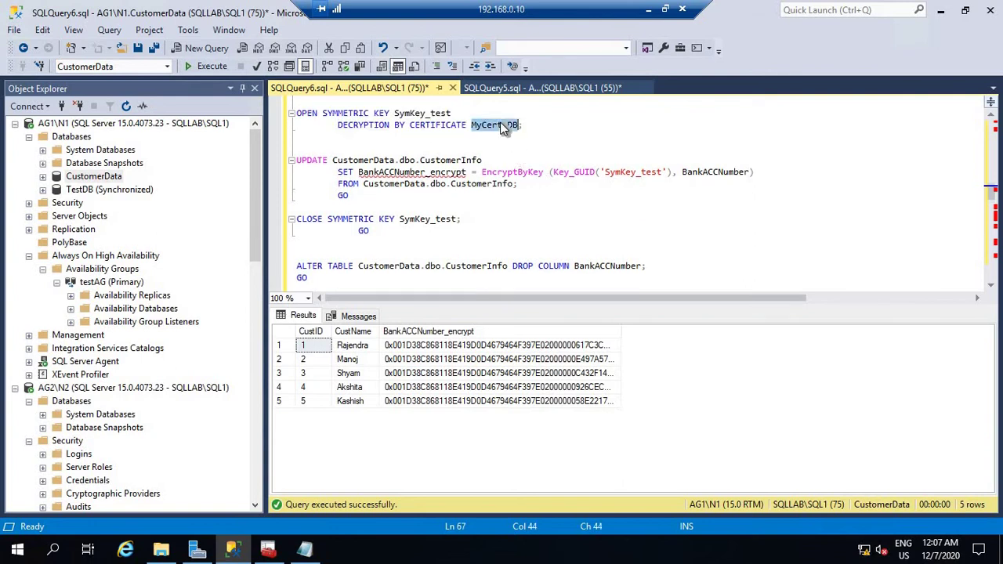
{"action": "right_click", "coordinate": [500, 125]}
{"action": "left_click", "coordinate": [532, 149]}
{"action": "scroll", "coordinate": [584, 208], "scroll_direction": "down", "scroll_amount": 1}
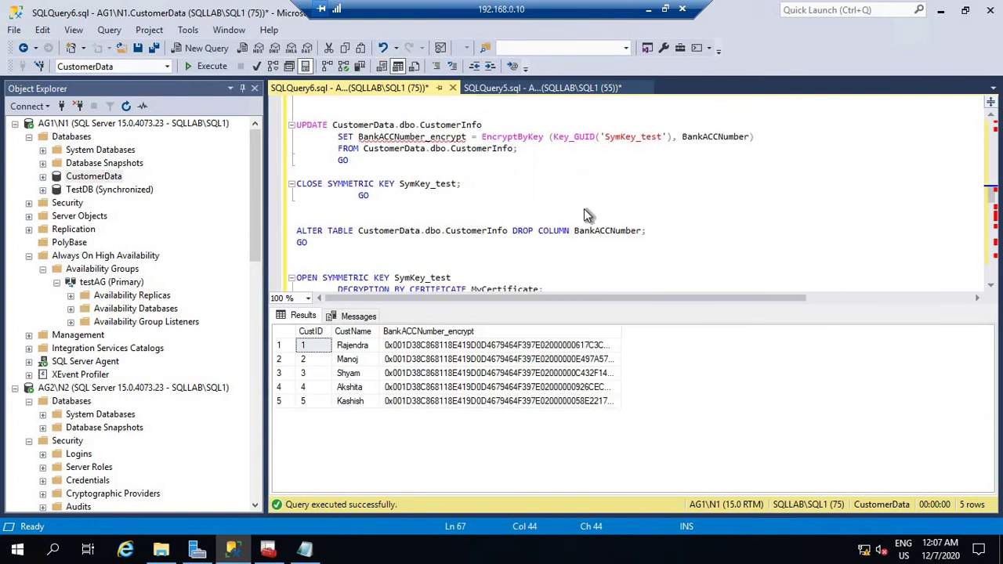
{"action": "scroll", "coordinate": [584, 208], "scroll_direction": "down", "scroll_amount": 2}
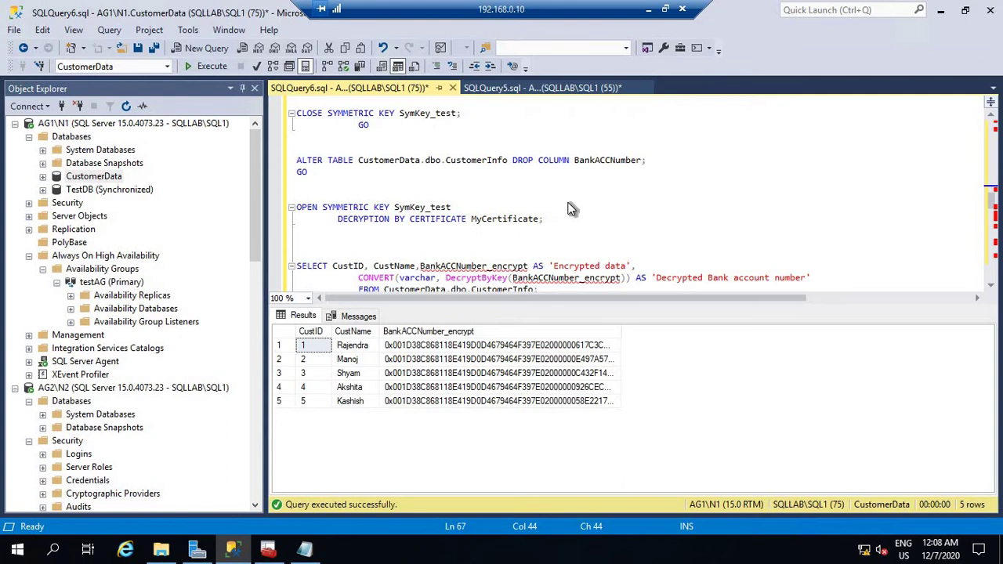
{"action": "scroll", "coordinate": [571, 209], "scroll_direction": "up", "scroll_amount": 1}
{"action": "scroll", "coordinate": [571, 208], "scroll_direction": "down", "scroll_amount": 2}
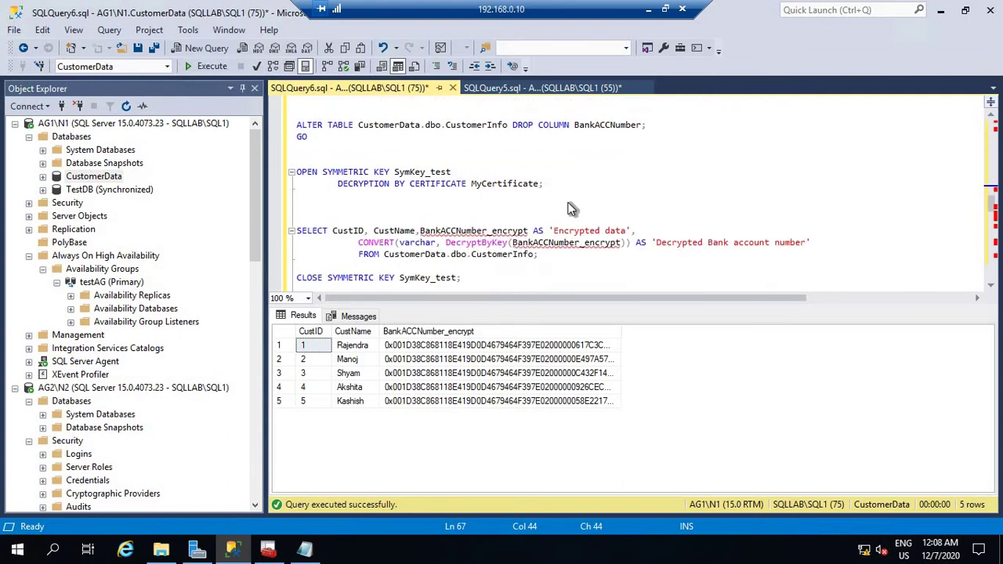
{"action": "double_click", "coordinate": [499, 185]}
{"action": "right_click", "coordinate": [496, 182]}
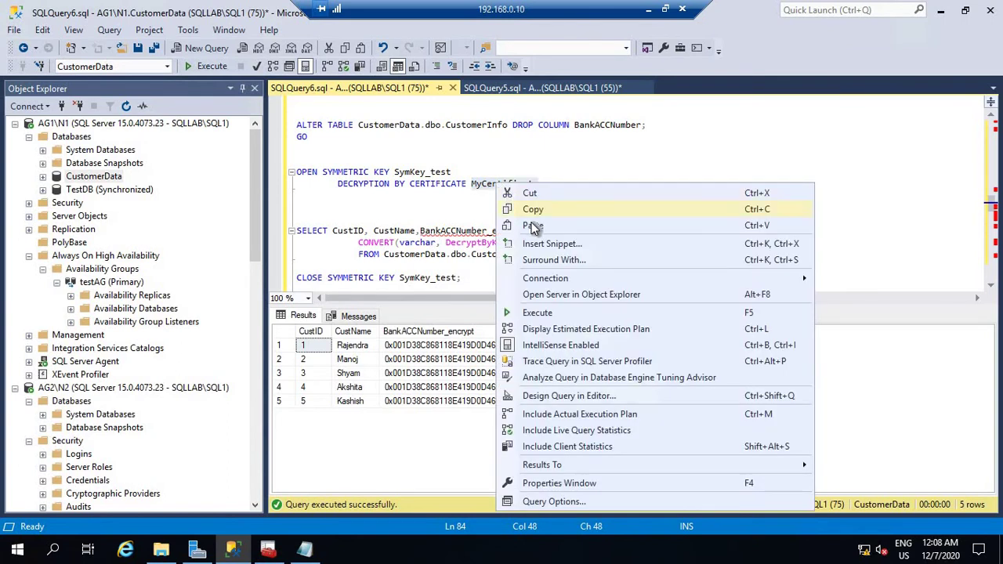
{"action": "left_click", "coordinate": [531, 223]}
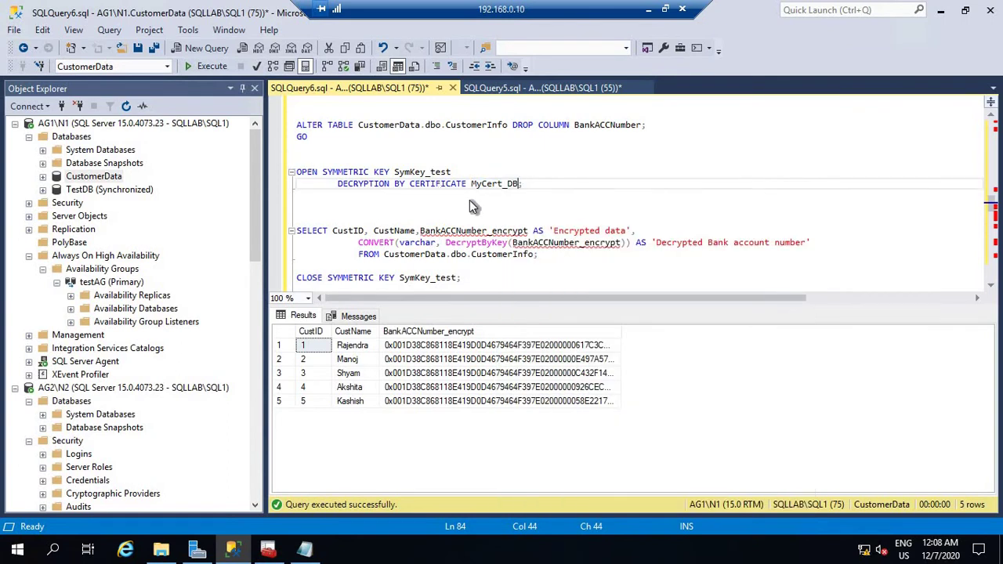
{"action": "scroll", "coordinate": [489, 235], "scroll_direction": "down", "scroll_amount": 1}
Run the OPEN SYMMETRIC KEY to CLOSE SYMMETRIC KEY block to list decrypted bank account numbers.
{"action": "left_click_drag", "start_coordinate": [379, 257], "coordinate": [275, 133]}
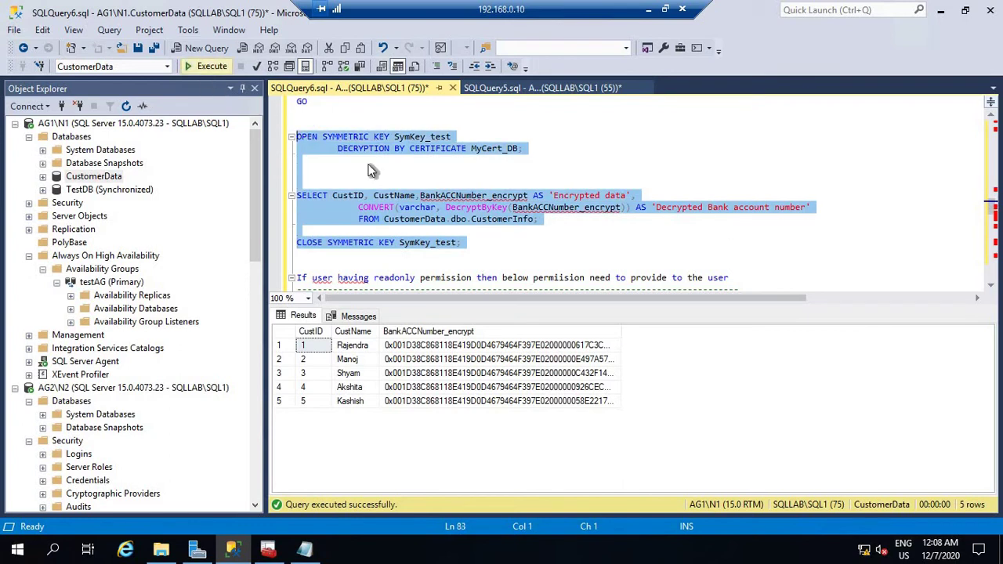
{"action": "left_click", "coordinate": [210, 66]}
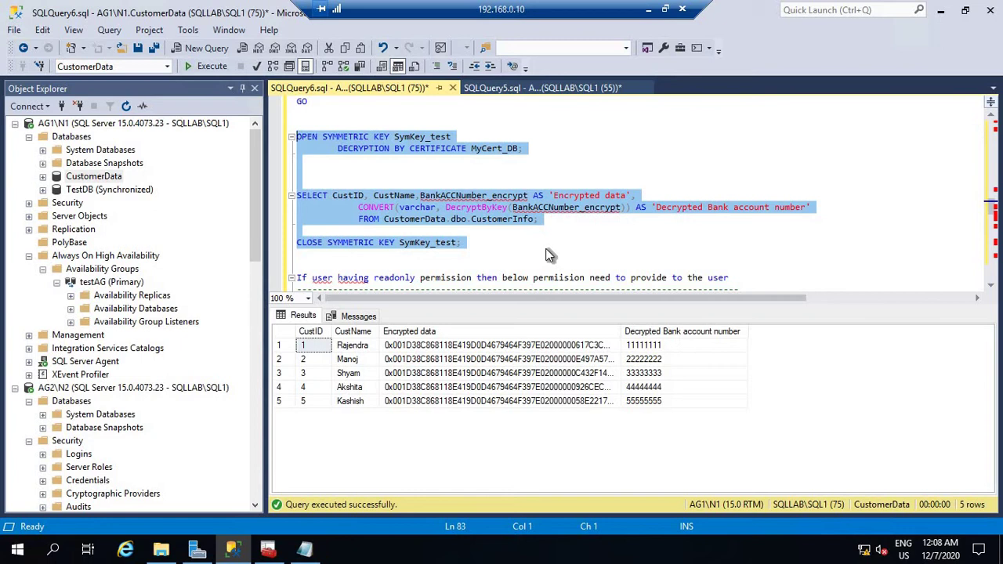
{"action": "left_click", "coordinate": [571, 253]}
{"action": "scroll", "coordinate": [584, 245], "scroll_direction": "down", "scroll_amount": 1}
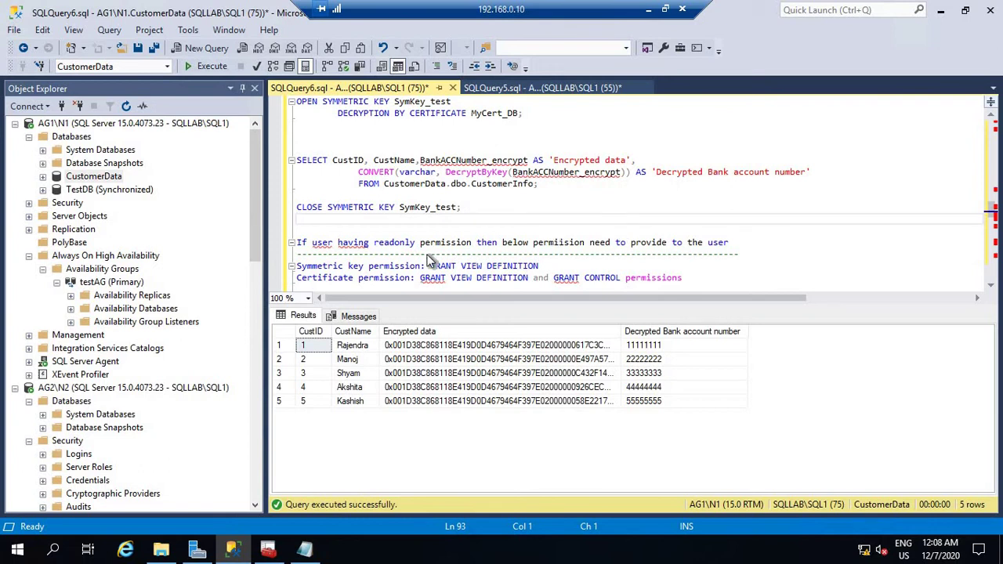
{"action": "left_click", "coordinate": [301, 233]}
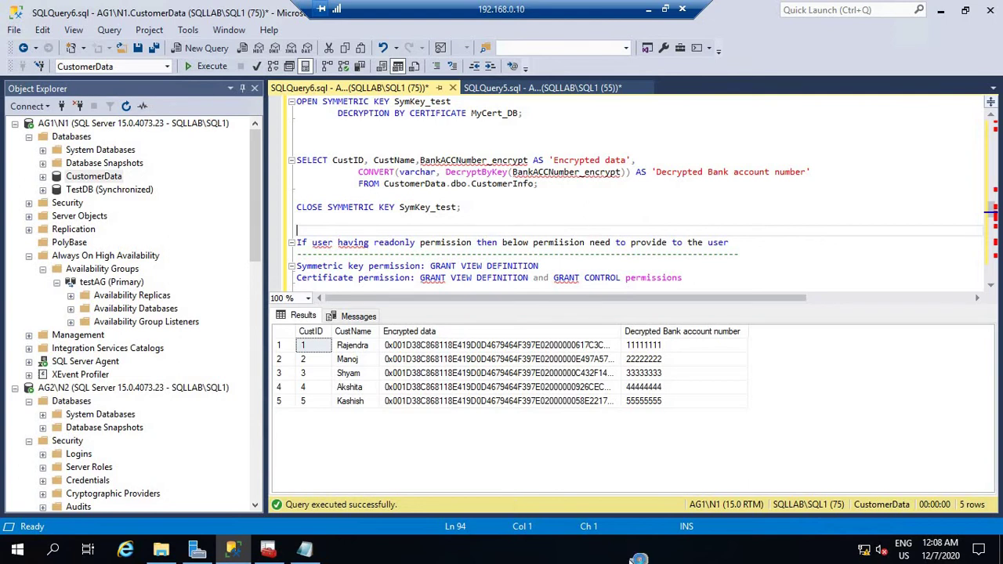
Permanently delete the three old files in C:\bkp, then add a blank line to the script.
{"action": "left_click", "coordinate": [162, 552]}
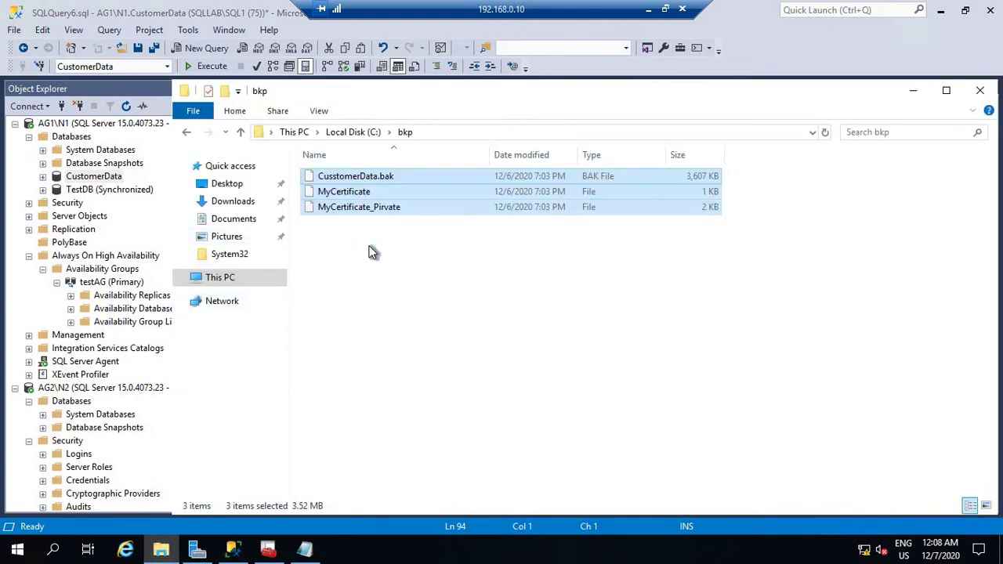
{"action": "key", "text": "shift+Delete"}
{"action": "key", "text": "Return"}
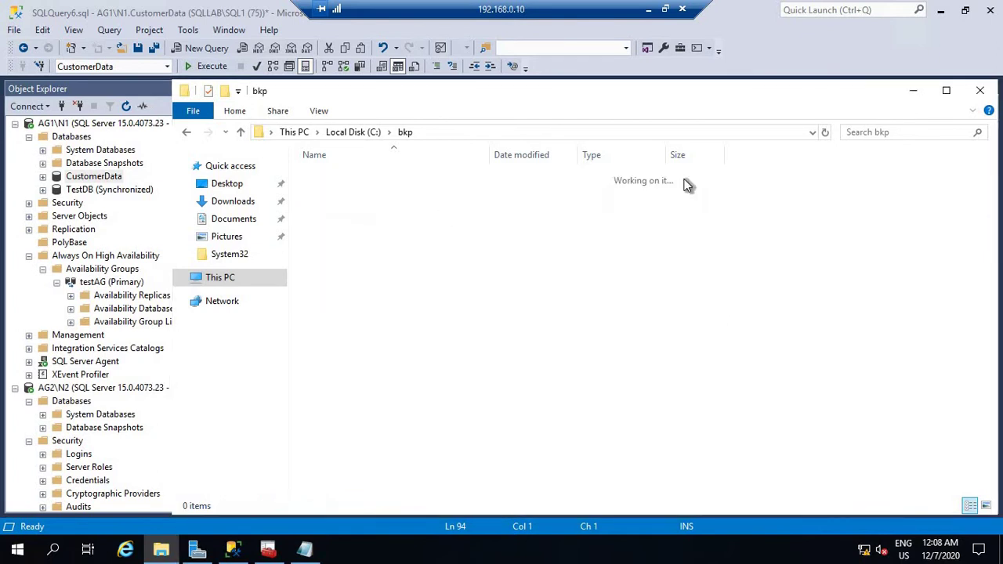
{"action": "left_click", "coordinate": [919, 92]}
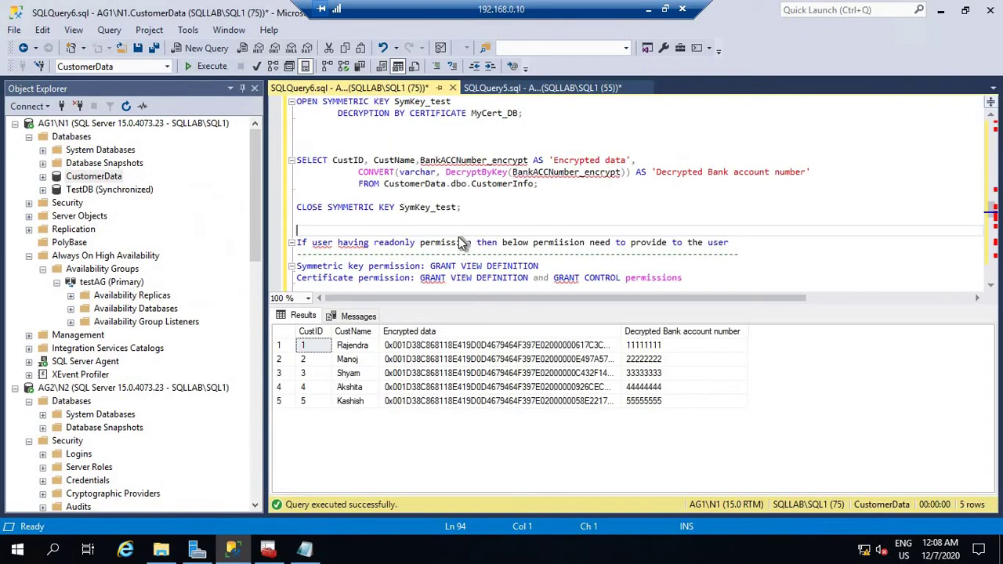
{"action": "key", "text": "Return"}
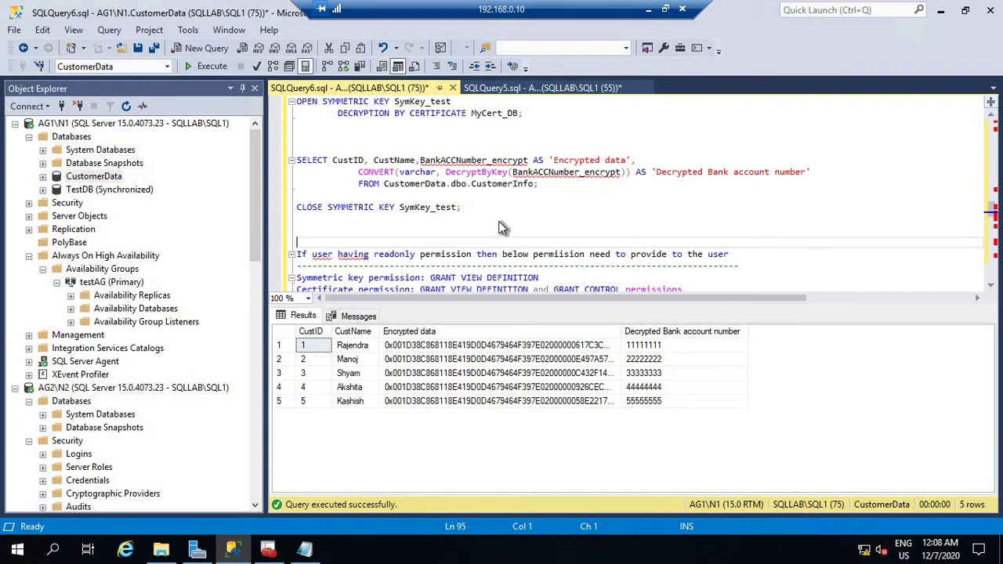
Change the script's USE statement from customerData to master.
{"action": "scroll", "coordinate": [498, 221], "scroll_direction": "down", "scroll_amount": 1}
{"action": "scroll", "coordinate": [499, 221], "scroll_direction": "down", "scroll_amount": 3}
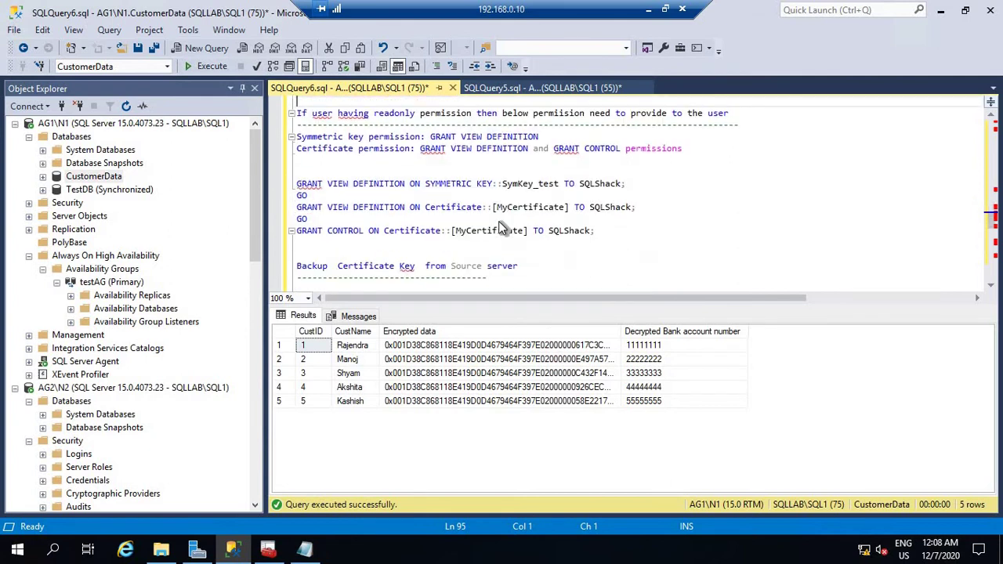
{"action": "scroll", "coordinate": [498, 221], "scroll_direction": "down", "scroll_amount": 3}
{"action": "scroll", "coordinate": [499, 221], "scroll_direction": "down", "scroll_amount": 1}
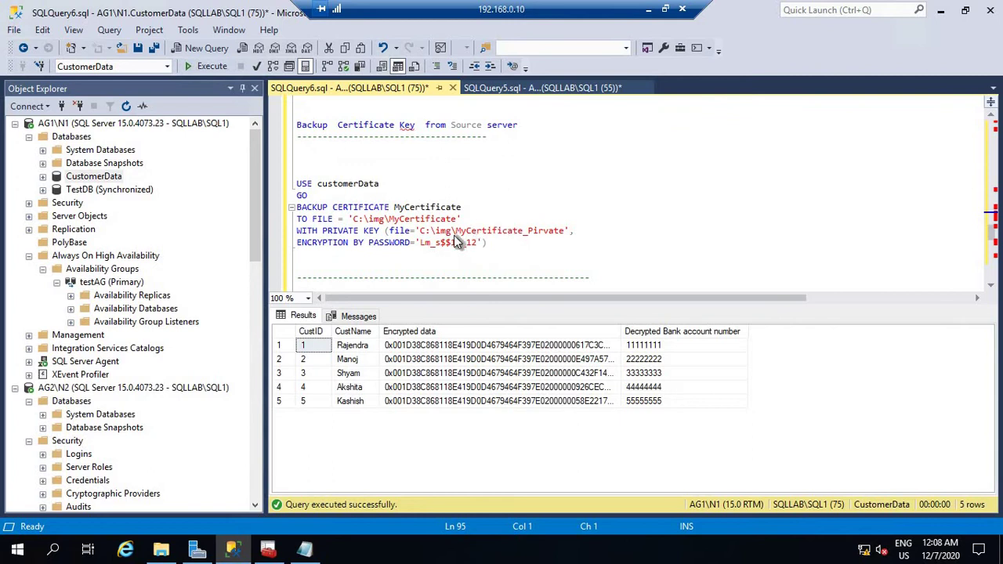
{"action": "double_click", "coordinate": [359, 185]}
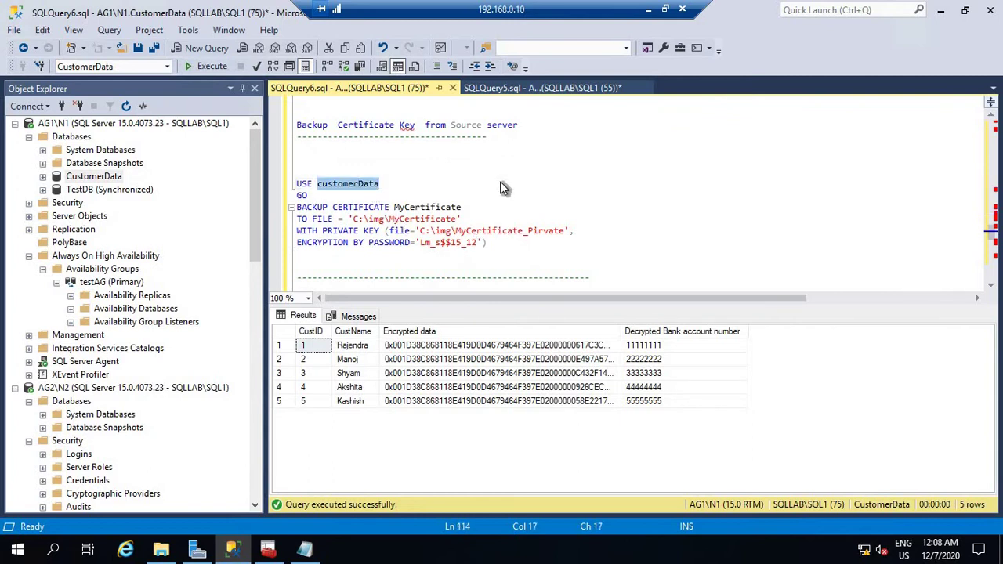
{"action": "type", "text": "master"}
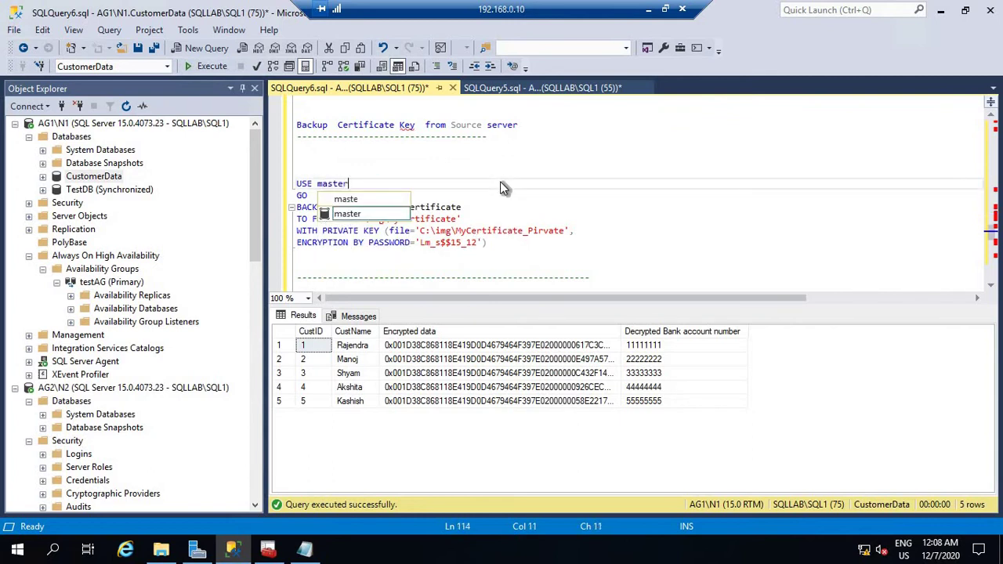
{"action": "left_click", "coordinate": [542, 194]}
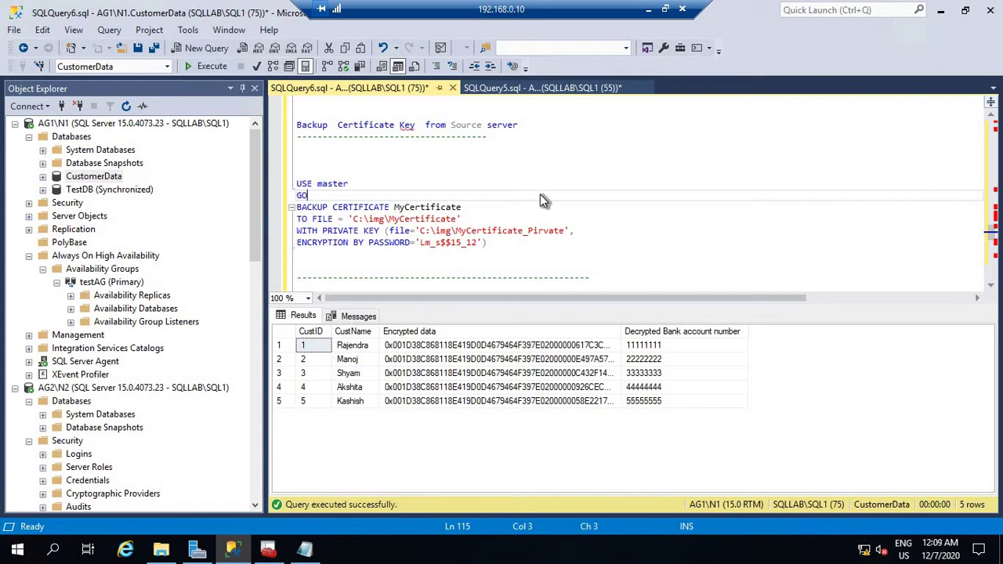
Replace the private-key encryption password with a new one and select the certificate backup statements.
{"action": "left_click", "coordinate": [422, 241]}
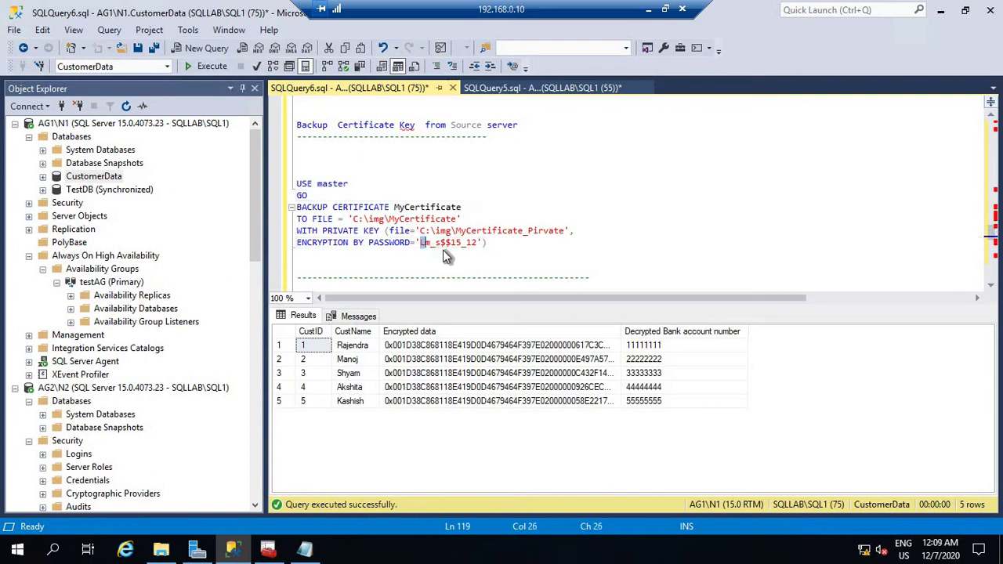
{"action": "left_click", "coordinate": [467, 244], "text": "shift"}
{"action": "type", "text": "SQ"}
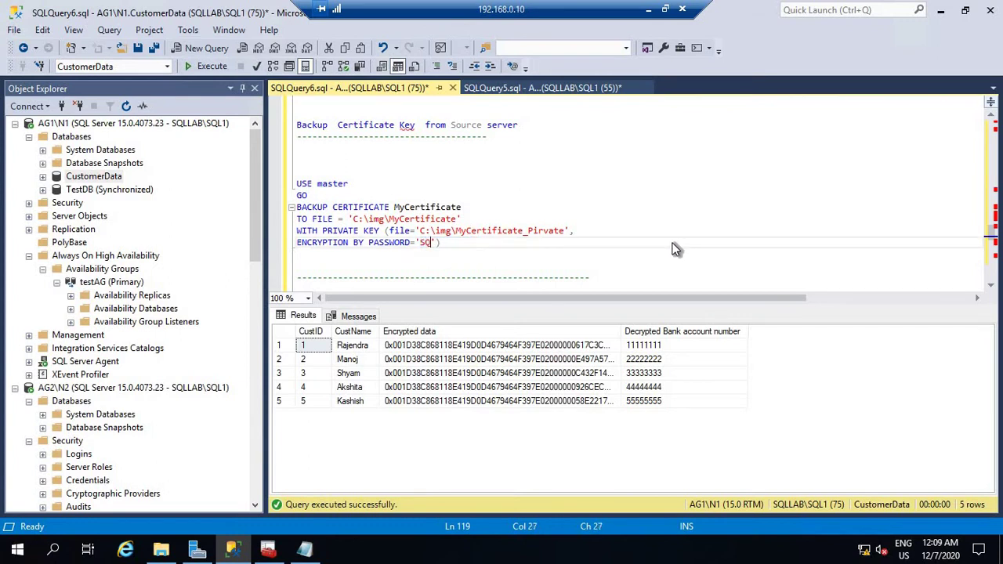
{"action": "type", "text": "L@123456"}
{"action": "left_click_drag", "start_coordinate": [298, 166], "coordinate": [510, 257]}
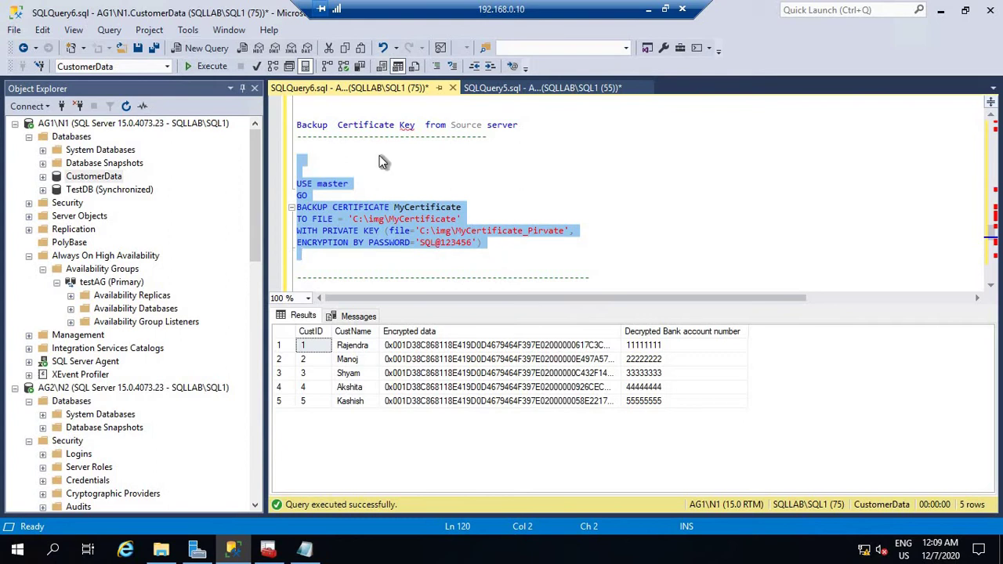
Change both certificate backup file paths from C:\img to C:\bkp.
{"action": "left_click", "coordinate": [161, 551]}
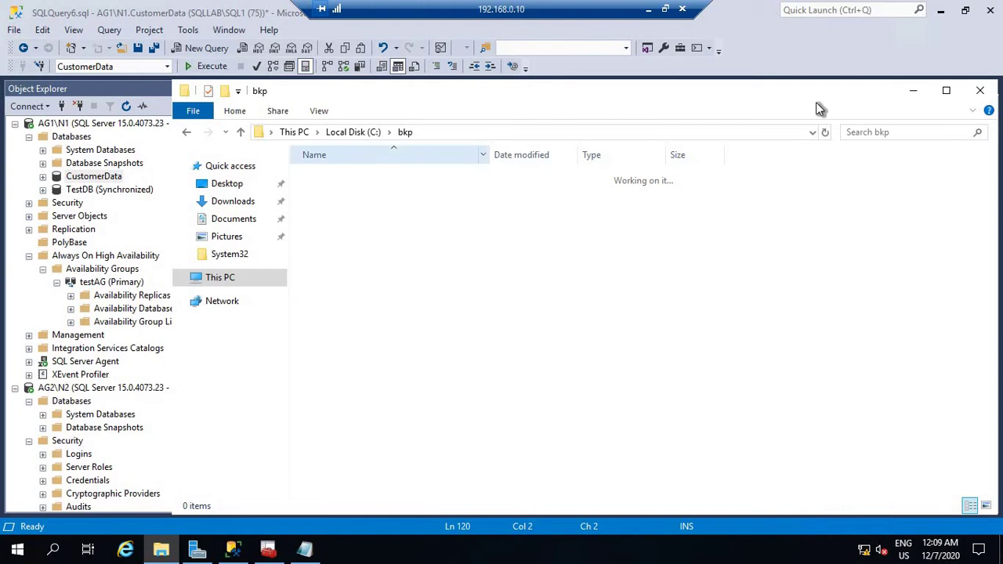
{"action": "left_click", "coordinate": [914, 90]}
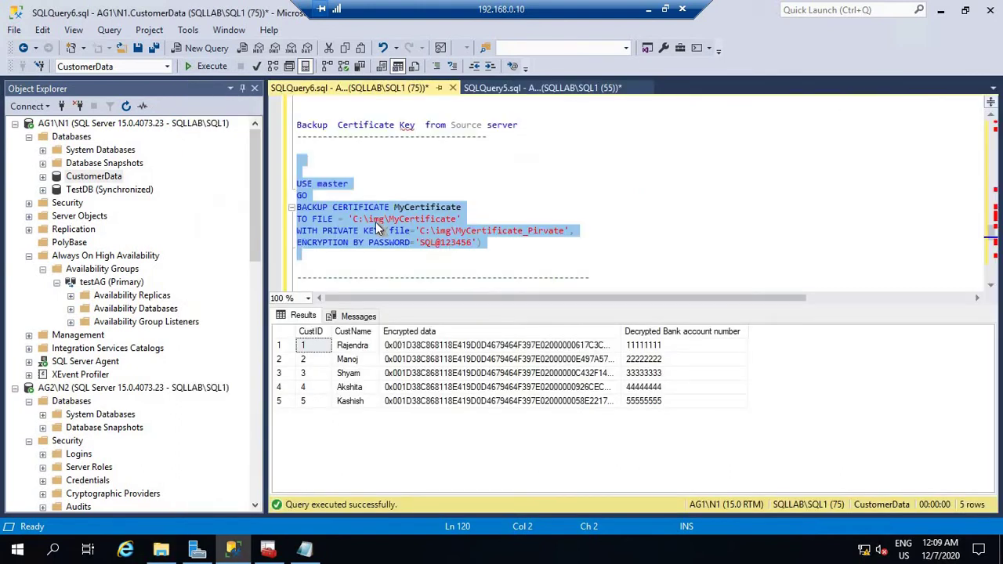
{"action": "left_click", "coordinate": [383, 220]}
{"action": "key", "text": "BackSpace"}
{"action": "key", "text": "BackSpace"}
{"action": "key", "text": "BackSpace"}
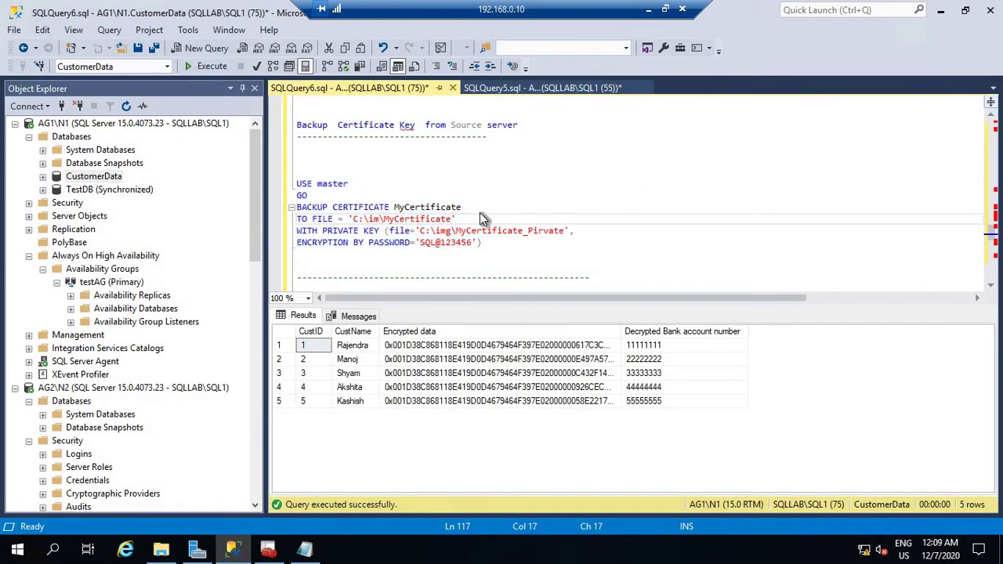
{"action": "type", "text": "bkp"}
{"action": "left_click", "coordinate": [453, 231]}
{"action": "key", "text": "BackSpace"}
{"action": "key", "text": "BackSpace"}
{"action": "key", "text": "BackSpace"}
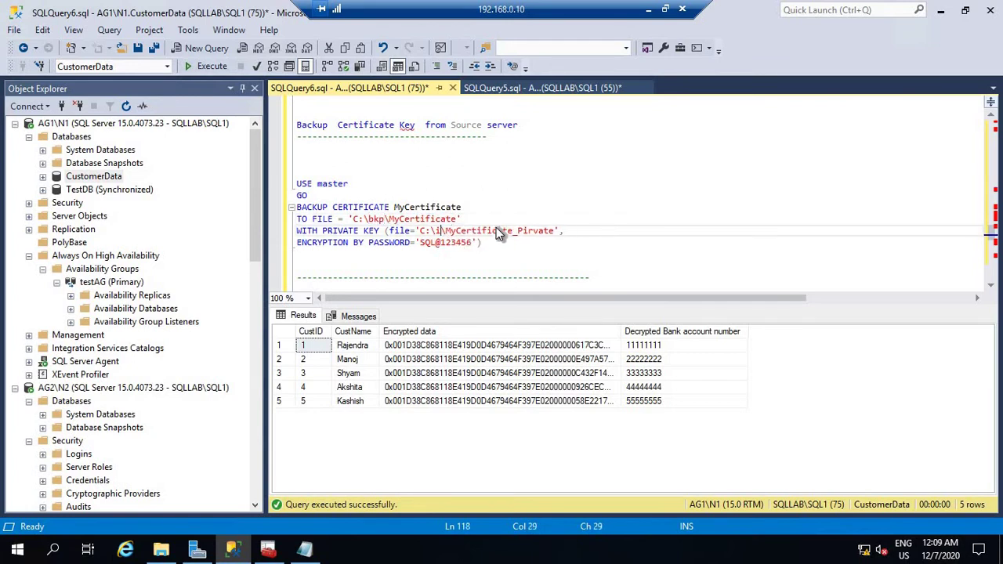
{"action": "type", "text": "bkp"}
Run the MyCertificate backup and check C:\bkp for the two certificate files.
{"action": "left_click_drag", "start_coordinate": [299, 160], "coordinate": [522, 250]}
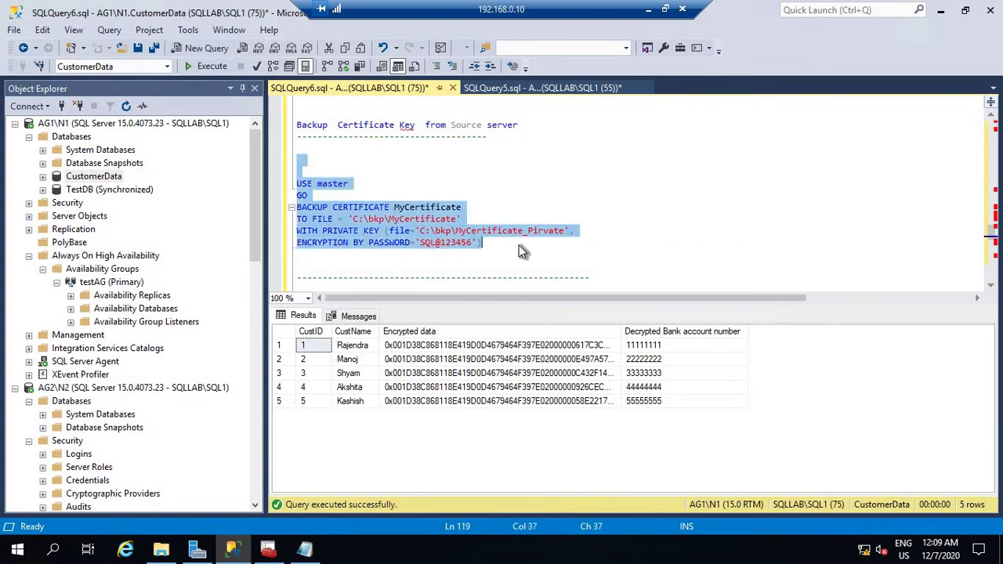
{"action": "left_click", "coordinate": [207, 67]}
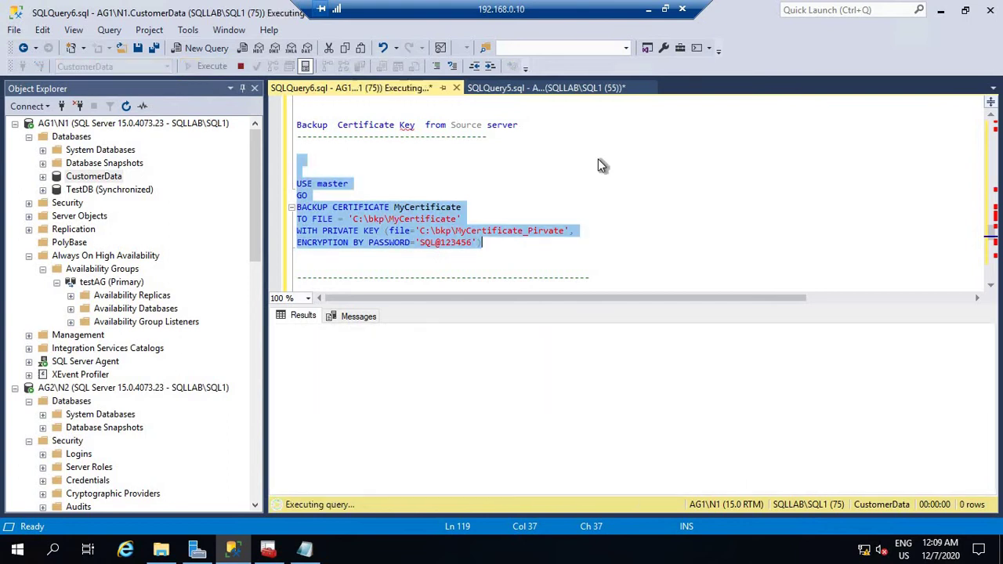
{"action": "left_click", "coordinate": [448, 265]}
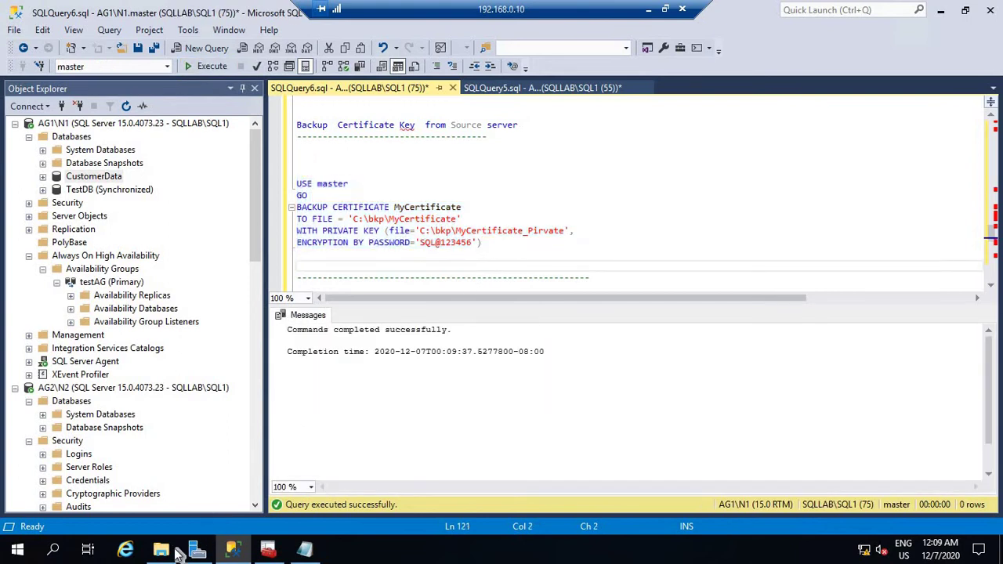
{"action": "left_click", "coordinate": [161, 549]}
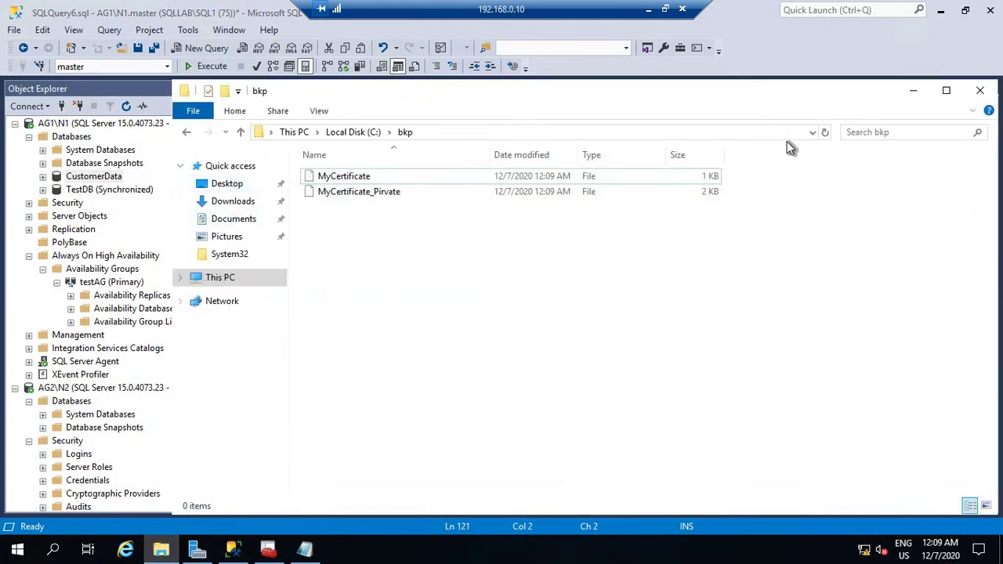
Run backup database CustomerData to disk='c:\bkp\CustomerData.bak' with stats=5.
{"action": "key", "text": "alt+Tab"}
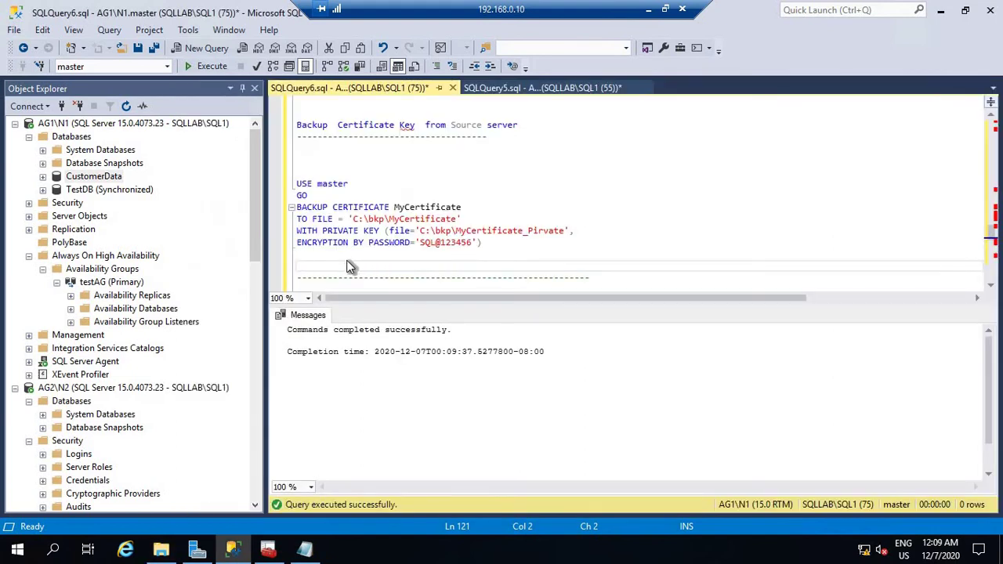
{"action": "type", "text": "backup database CustomerData "}
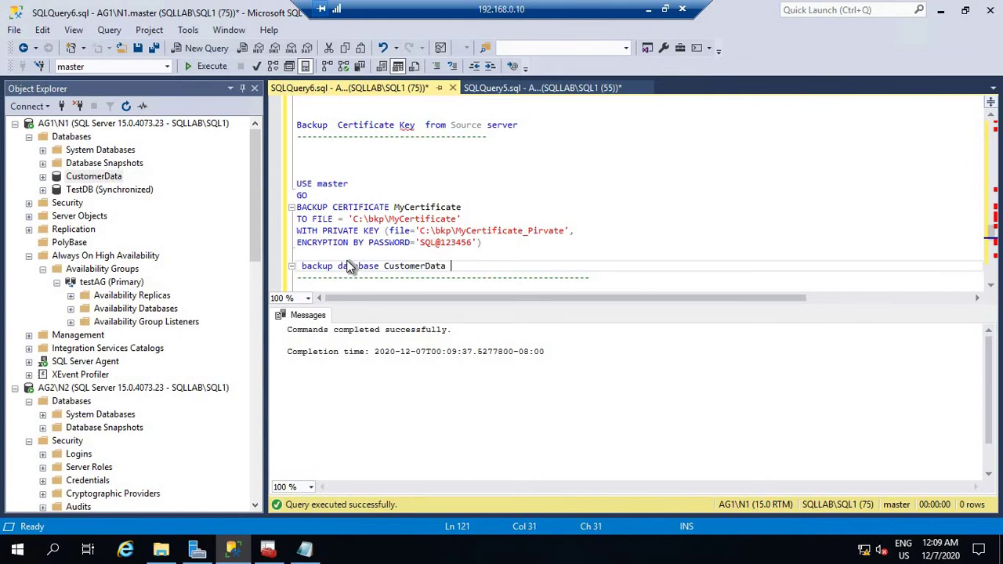
{"action": "type", "text": "to disk='c:\\bkp\\"}
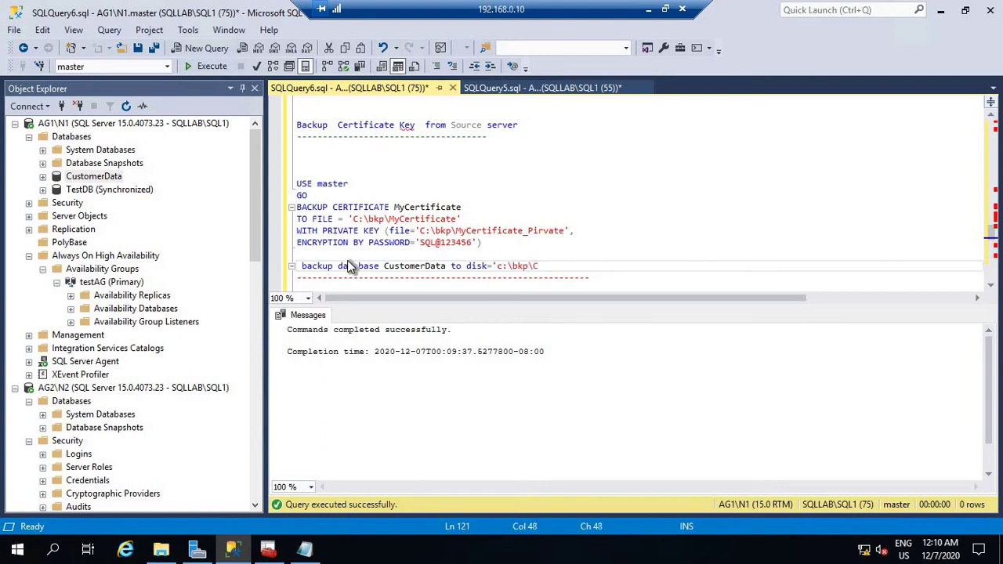
{"action": "type", "text": "CustomerData.bak"}
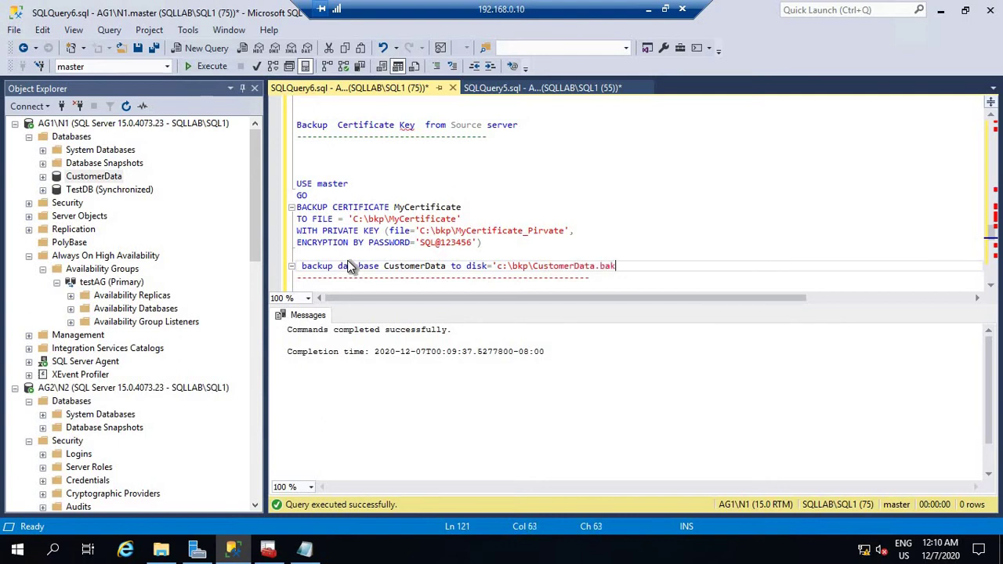
{"action": "type", "text": "' with stats=5"}
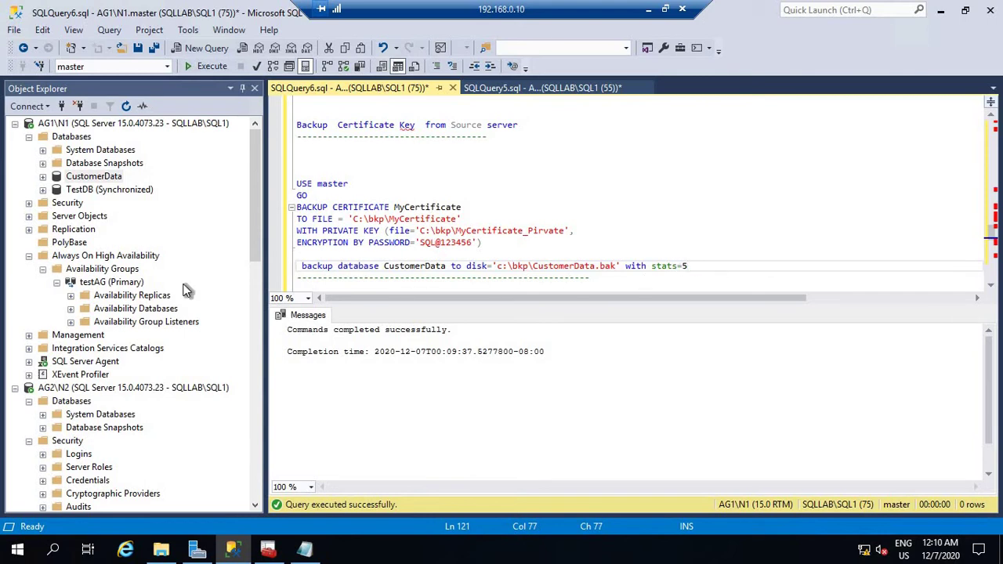
{"action": "key", "text": "shift+Home"}
{"action": "key", "text": "shift+Home"}
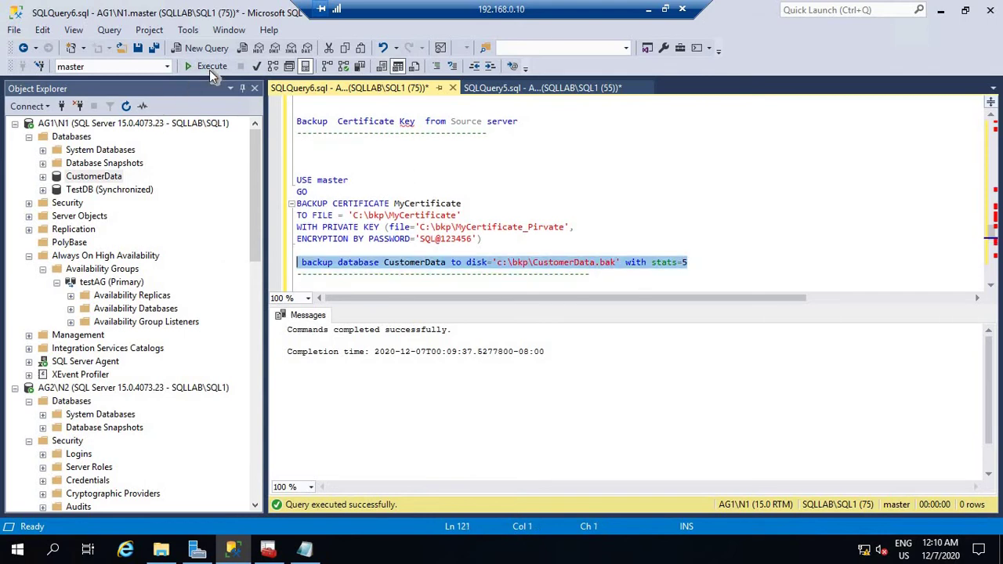
{"action": "left_click", "coordinate": [209, 68]}
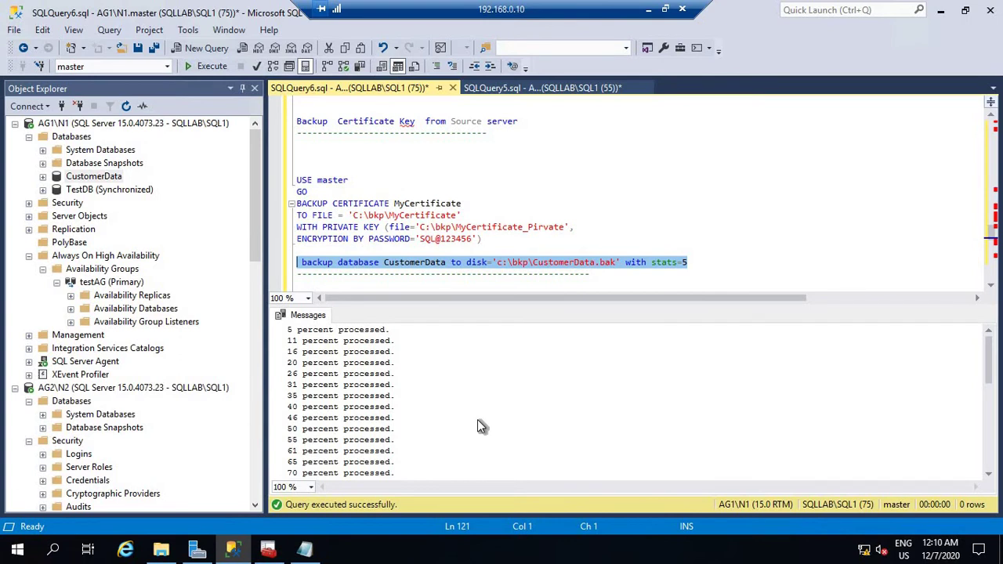
{"action": "scroll", "coordinate": [479, 427], "scroll_direction": "down", "scroll_amount": 4}
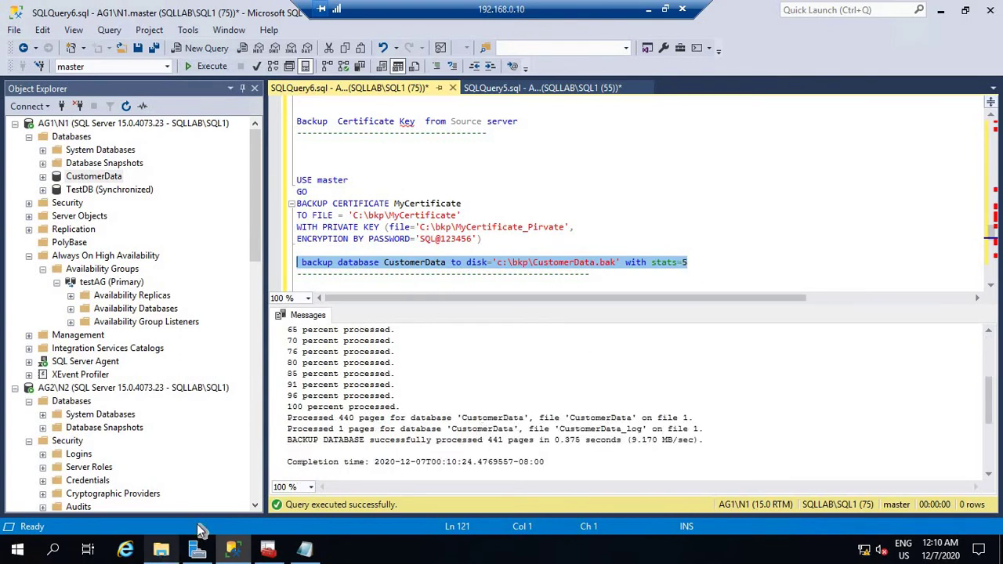
Check C:\bkp to confirm CustomerData.bak (3,607 KB) has been written.
{"action": "left_click", "coordinate": [161, 550]}
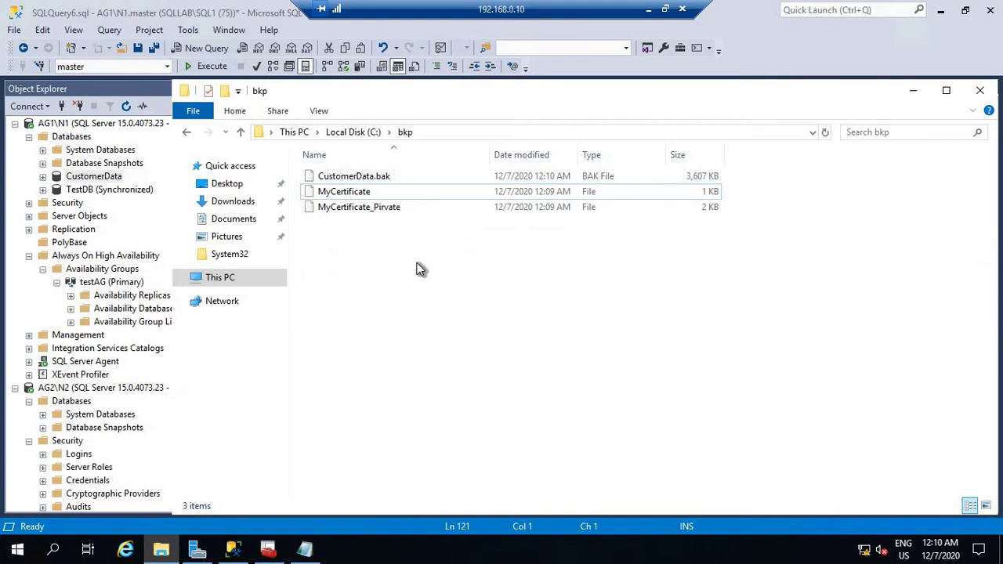
{"action": "right_click", "coordinate": [350, 179]}
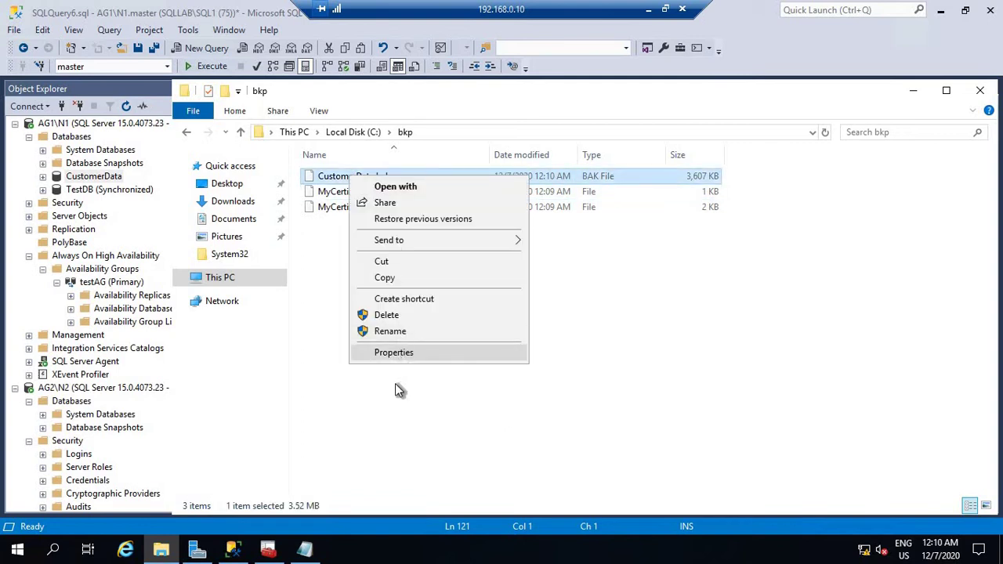
{"action": "left_click", "coordinate": [392, 376]}
{"action": "right_click", "coordinate": [358, 179]}
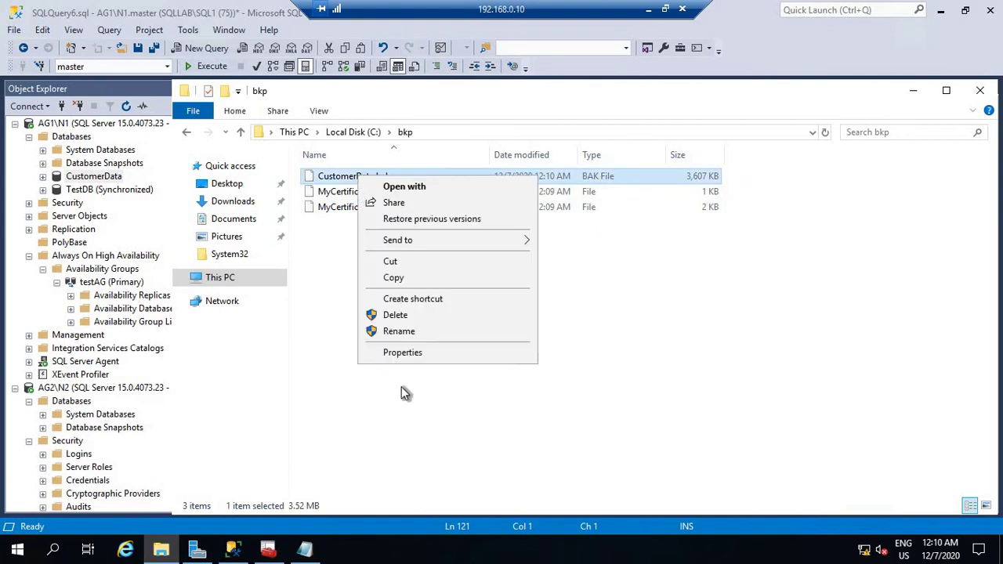
{"action": "left_click", "coordinate": [409, 381]}
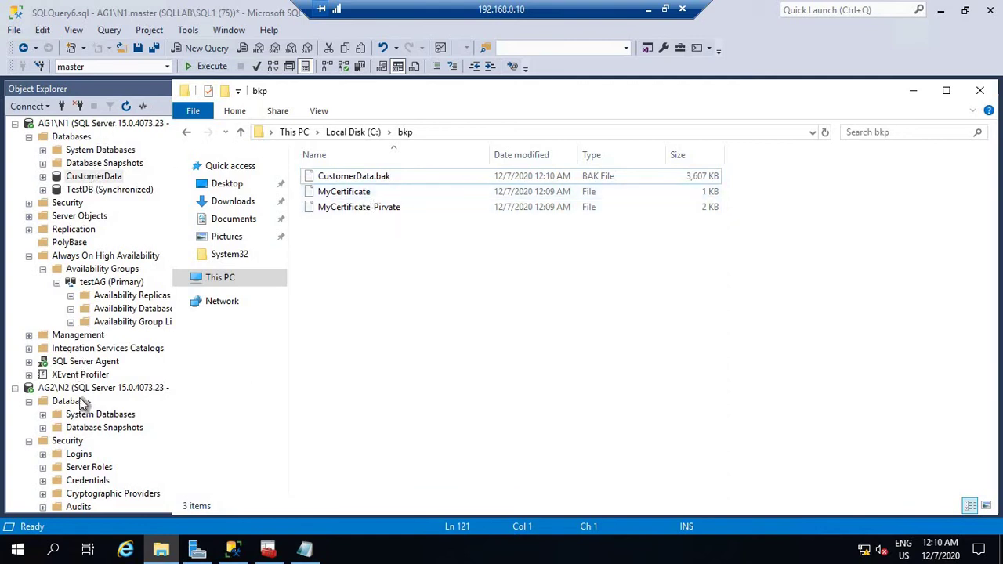
Copy CustomerData.bak and both certificate files from C:\bkp.
{"action": "left_click_drag", "start_coordinate": [362, 246], "coordinate": [325, 177]}
{"action": "right_click", "coordinate": [326, 177]}
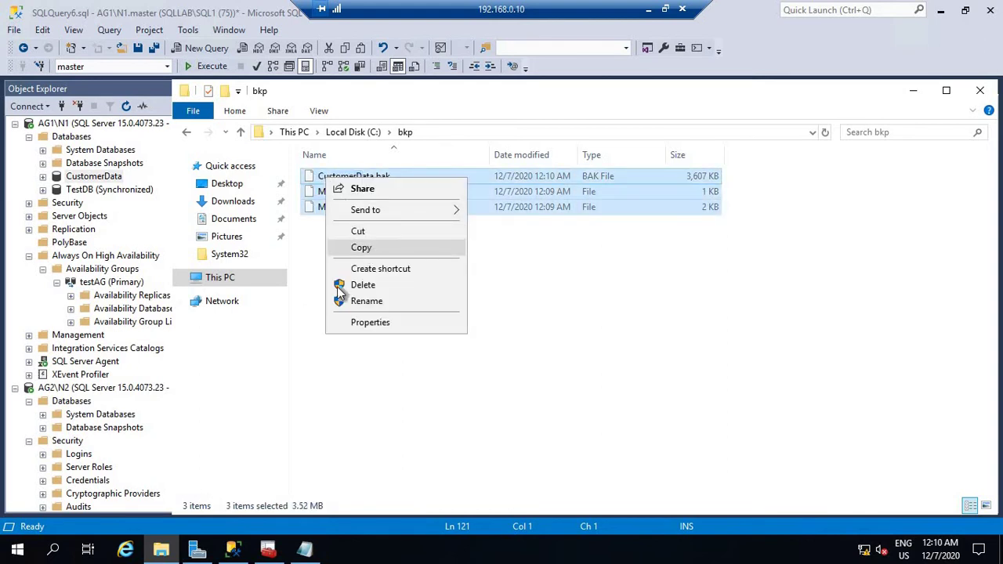
{"action": "left_click", "coordinate": [360, 247]}
{"action": "right_click", "coordinate": [17, 549]}
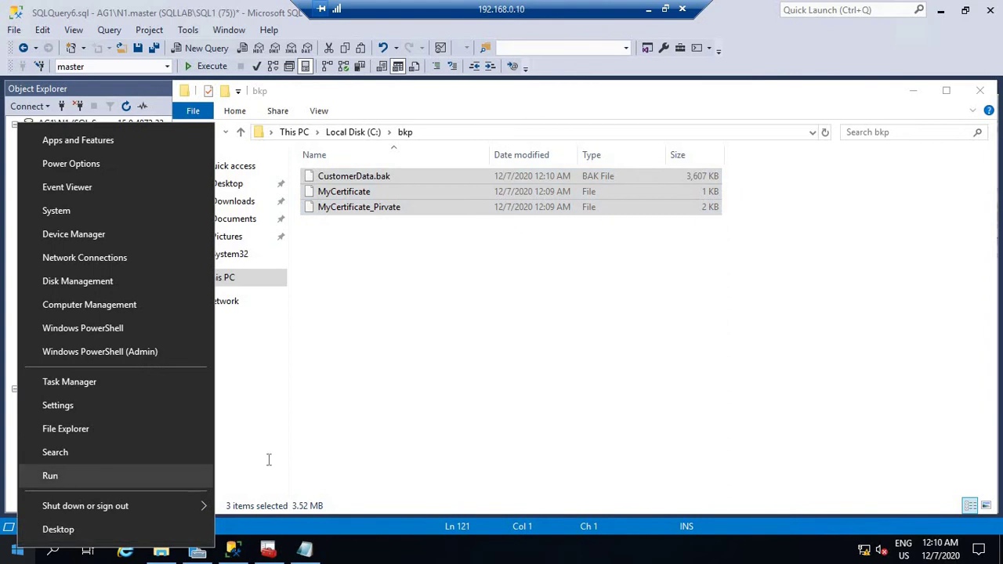
Open \\ag2\c$\bkp and permanently delete its three old files.
{"action": "type", "text": "r"}
{"action": "type", "text": "\\\\"}
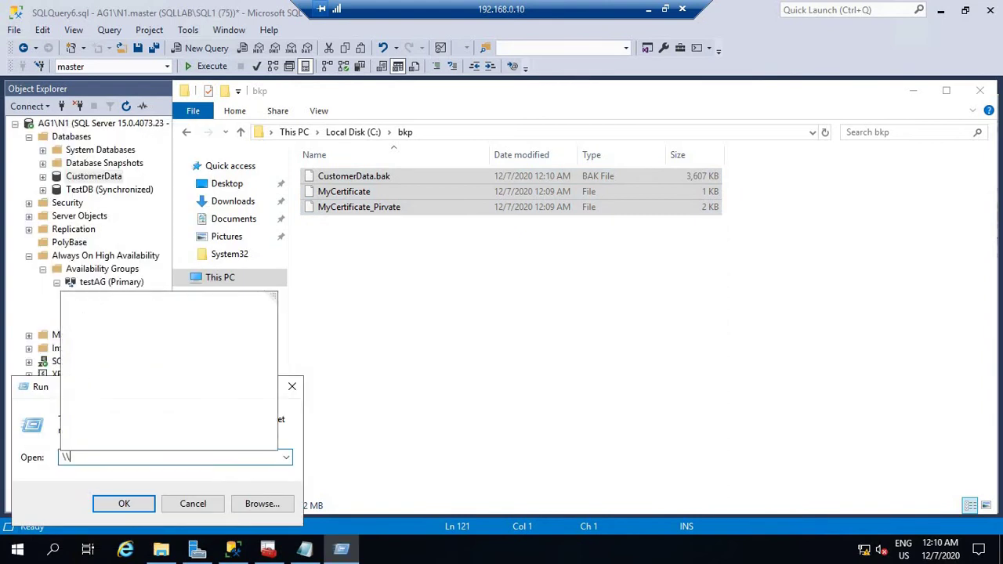
{"action": "type", "text": "ag"}
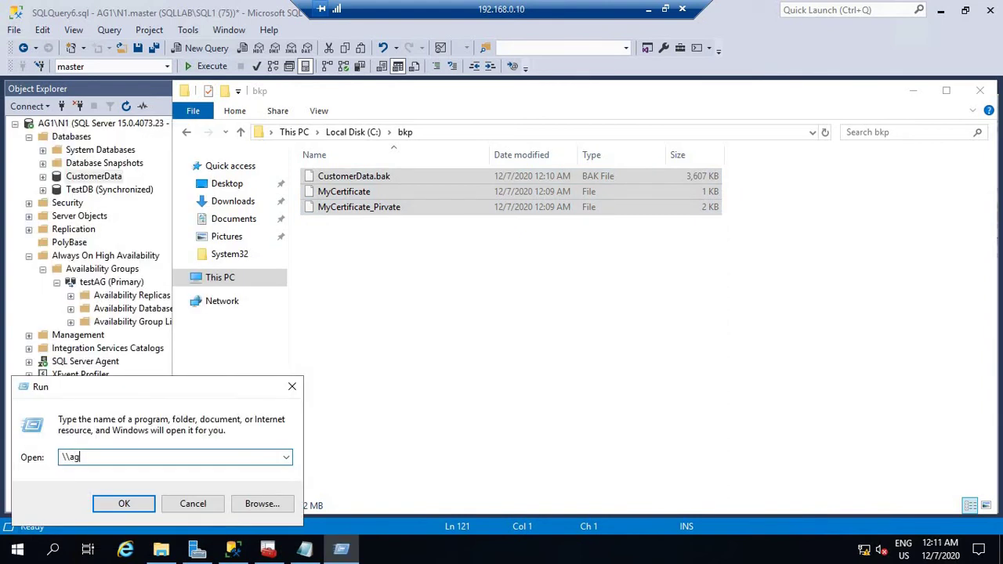
{"action": "type", "text": "2\\c$\\bkp"}
{"action": "key", "text": "Return"}
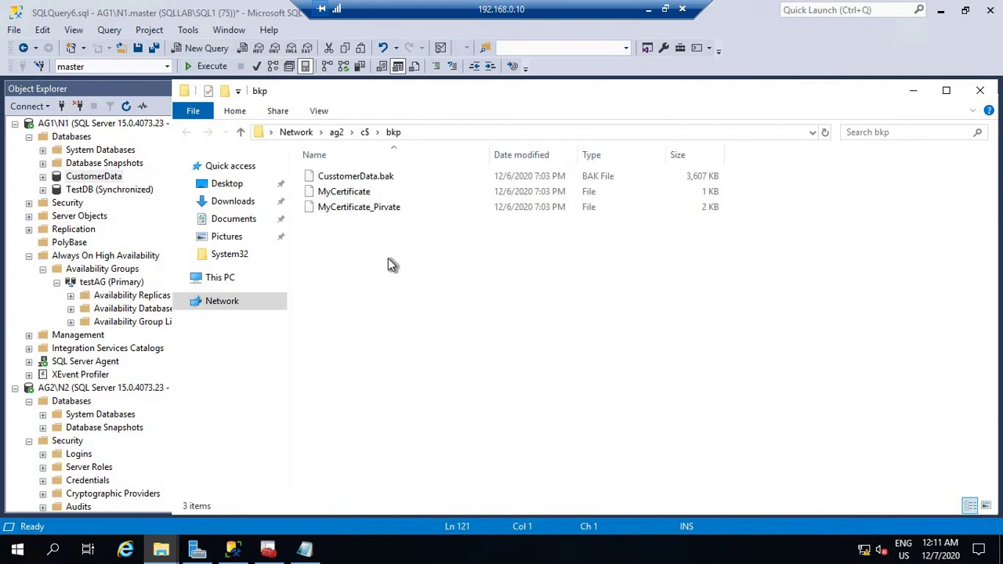
{"action": "key", "text": "ctrl+a"}
{"action": "key", "text": "shift+Delete"}
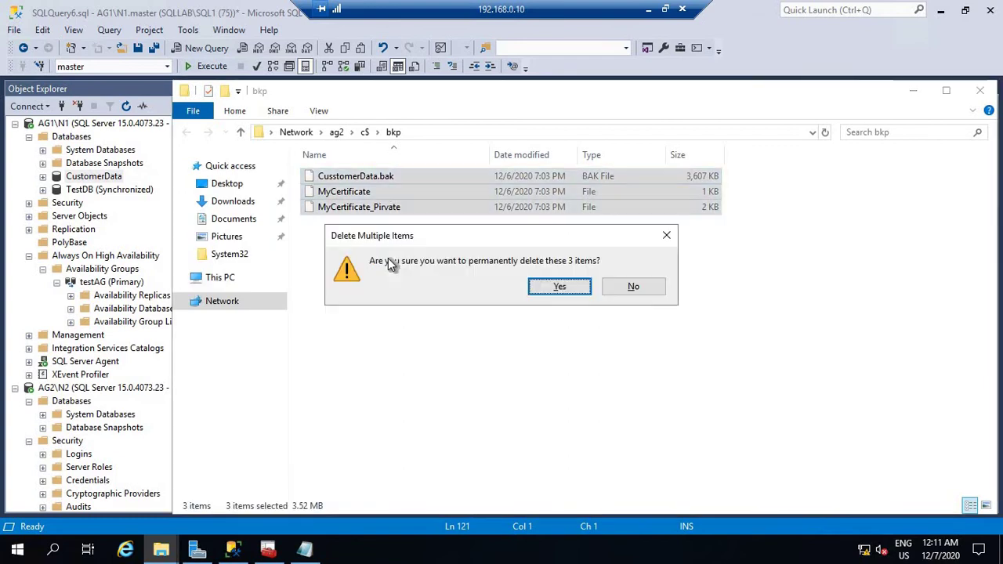
{"action": "key", "text": "Return"}
Paste the three backup files into ag2's bkp folder, granting access for the key file.
{"action": "right_click", "coordinate": [409, 232]}
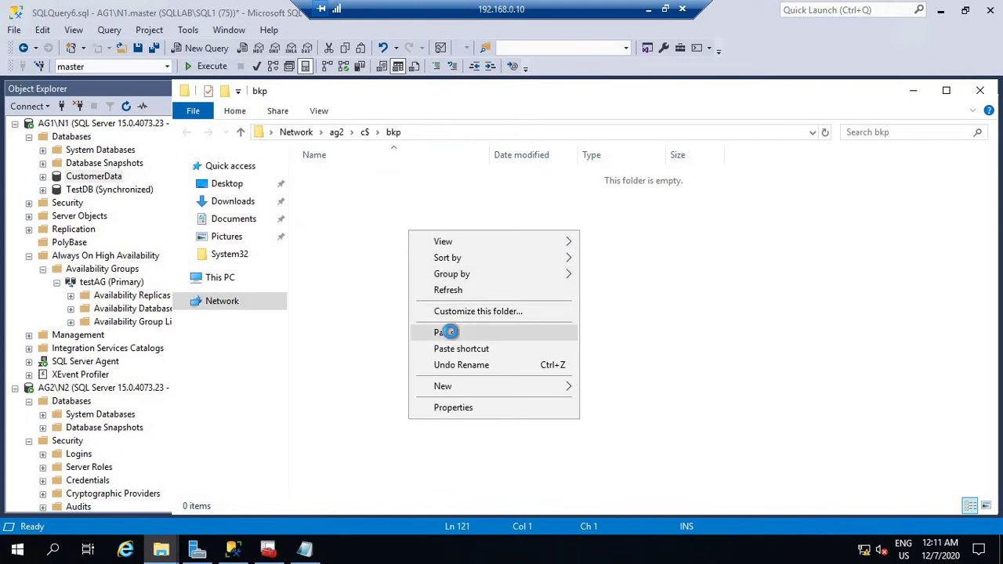
{"action": "left_click", "coordinate": [447, 331]}
{"action": "left_click", "coordinate": [257, 205]}
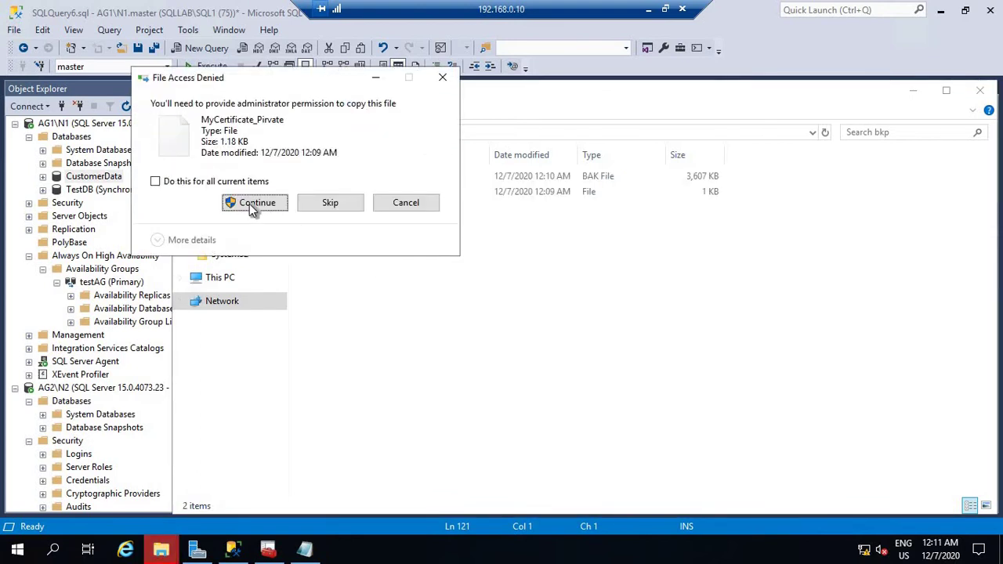
{"action": "left_click", "coordinate": [254, 203]}
{"action": "left_click", "coordinate": [446, 262]}
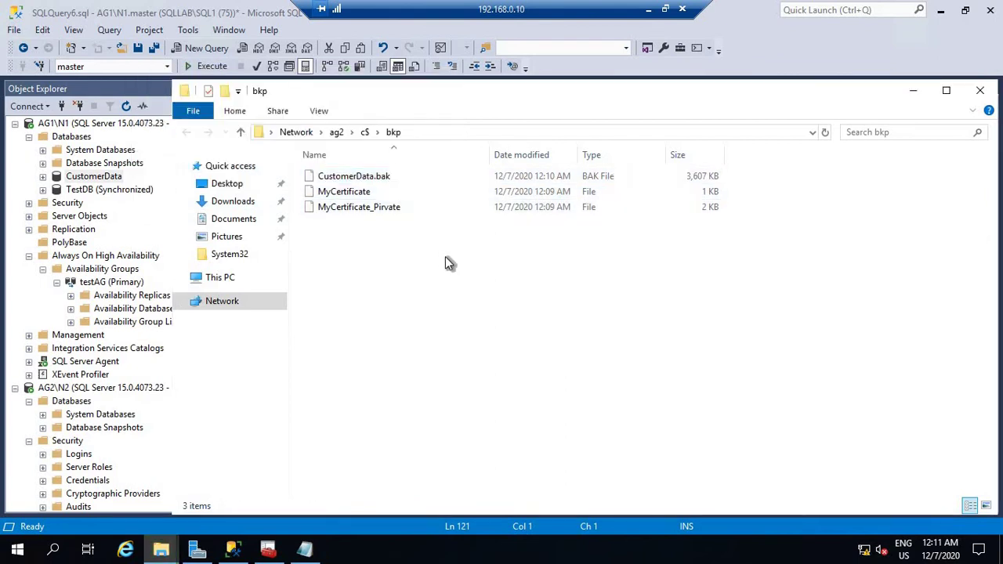
{"action": "left_click", "coordinate": [913, 91]}
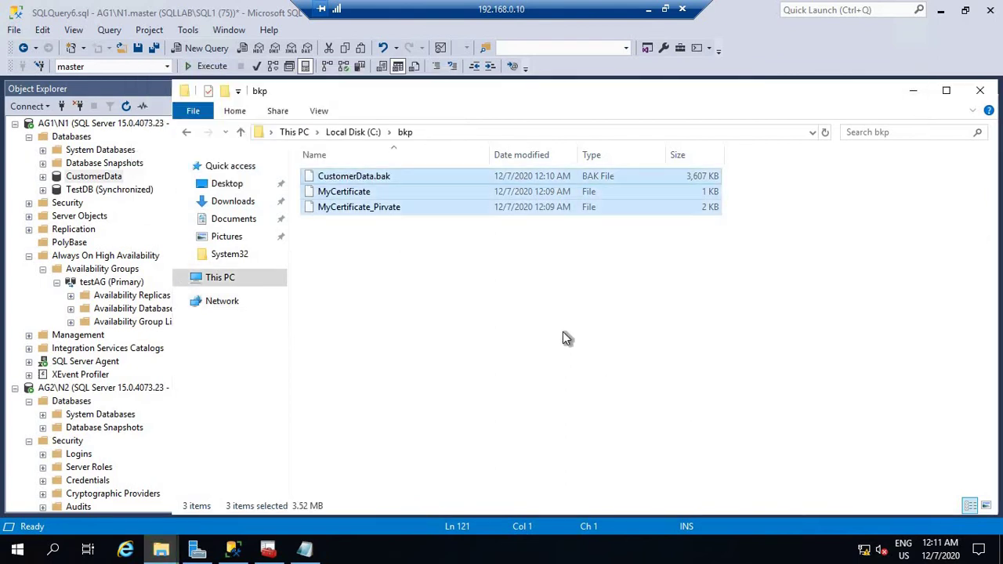
{"action": "left_click", "coordinate": [913, 91]}
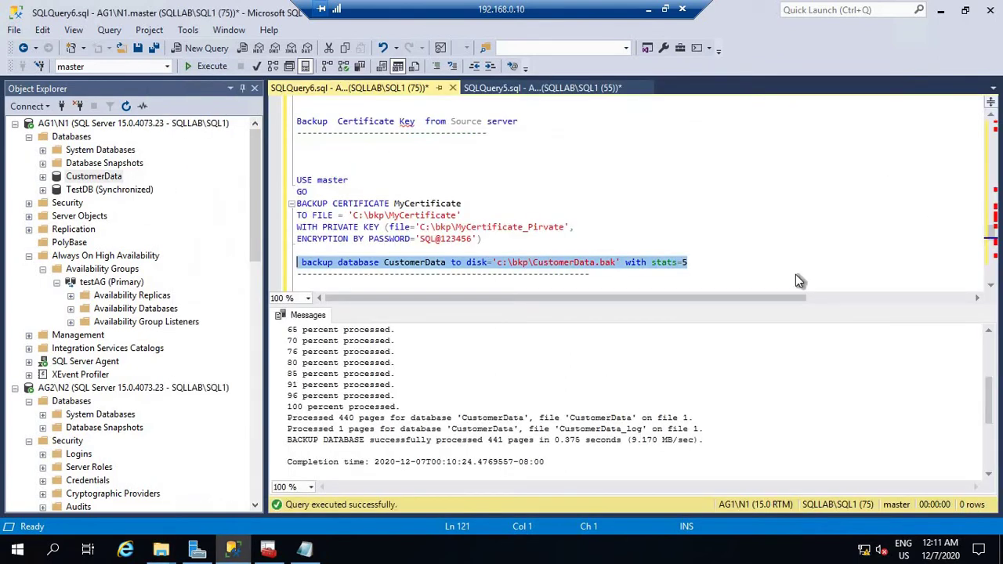
{"action": "left_click", "coordinate": [14, 123]}
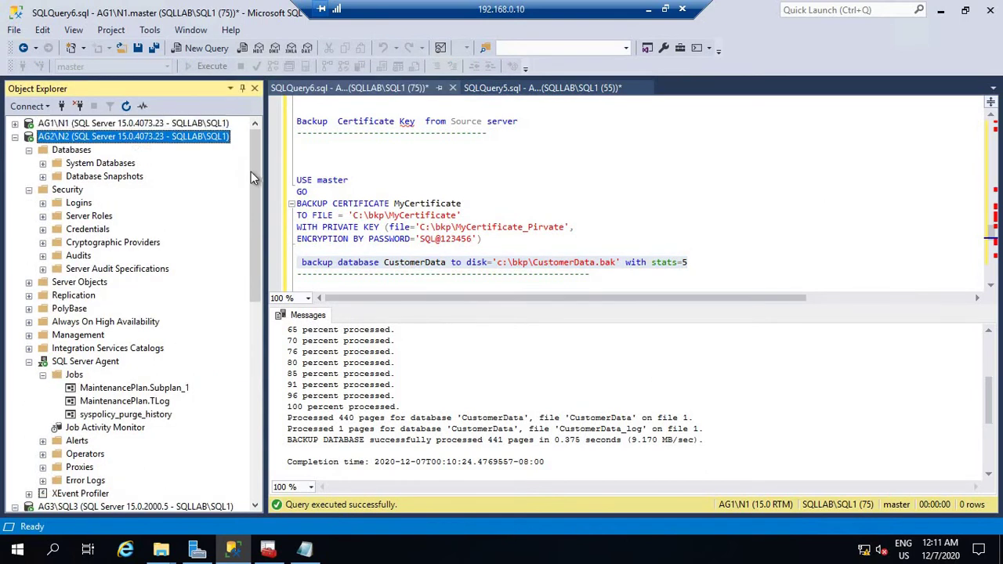
{"action": "left_click", "coordinate": [28, 189]}
{"action": "left_click", "coordinate": [28, 150]}
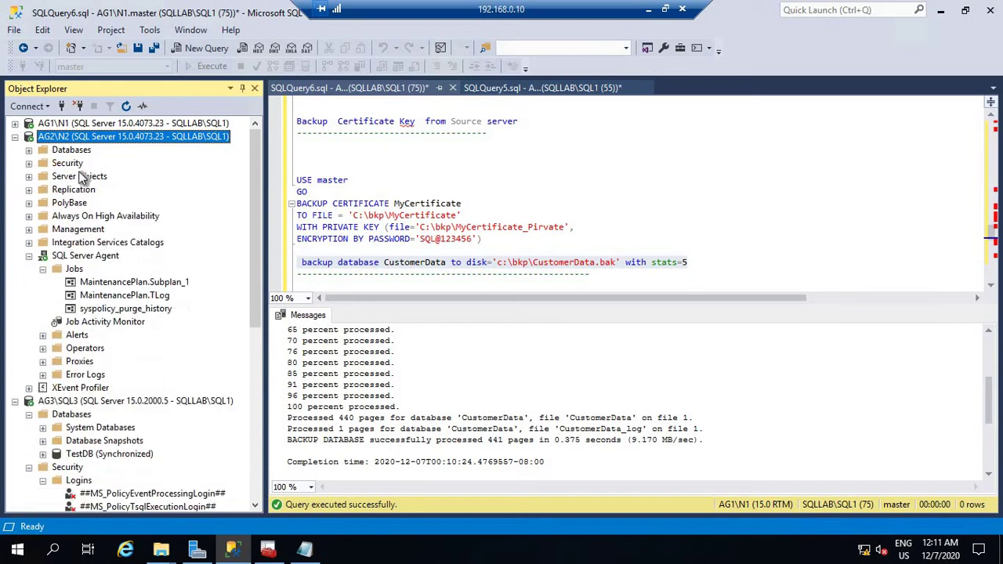
{"action": "right_click", "coordinate": [71, 150]}
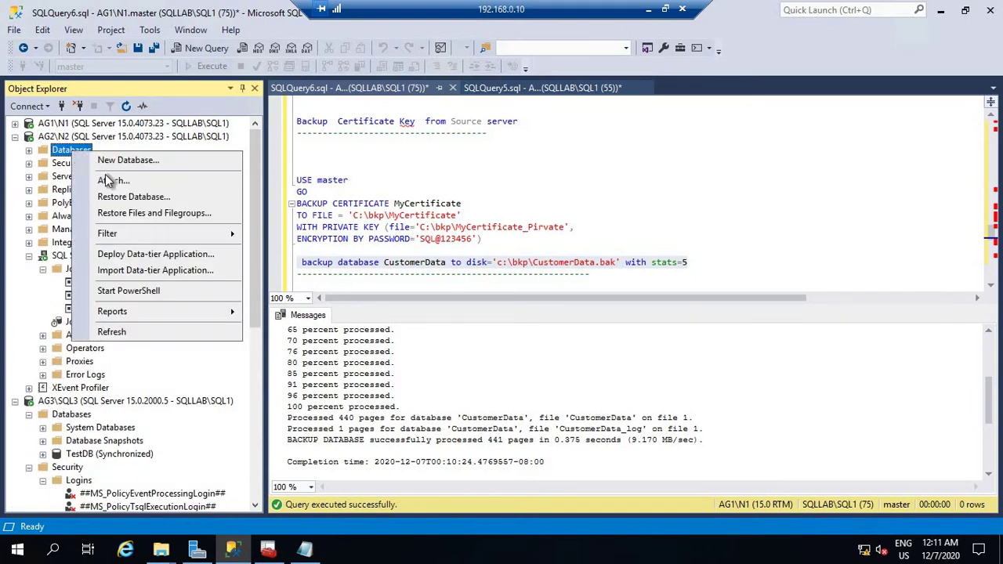
{"action": "left_click", "coordinate": [743, 206]}
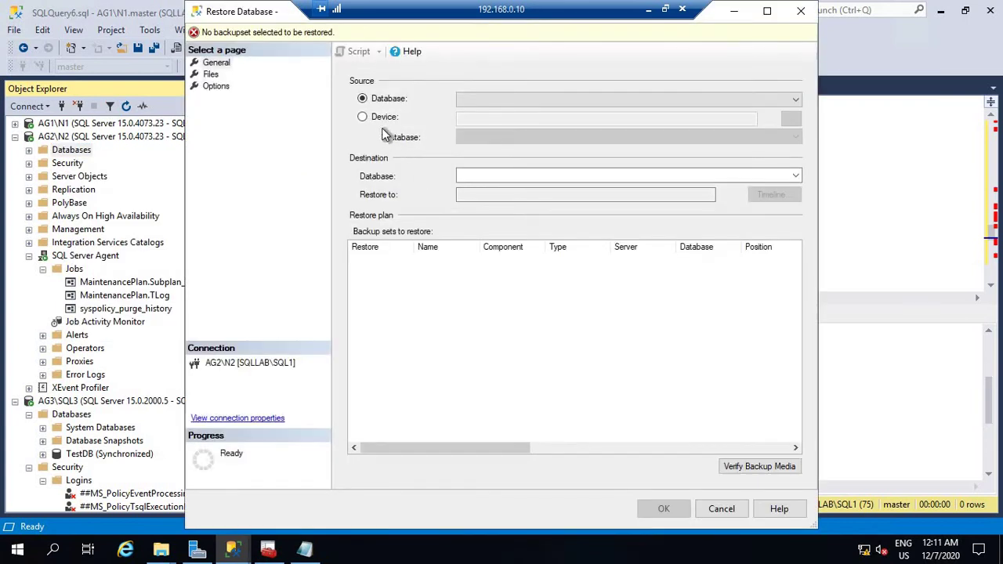
{"action": "left_click", "coordinate": [363, 117]}
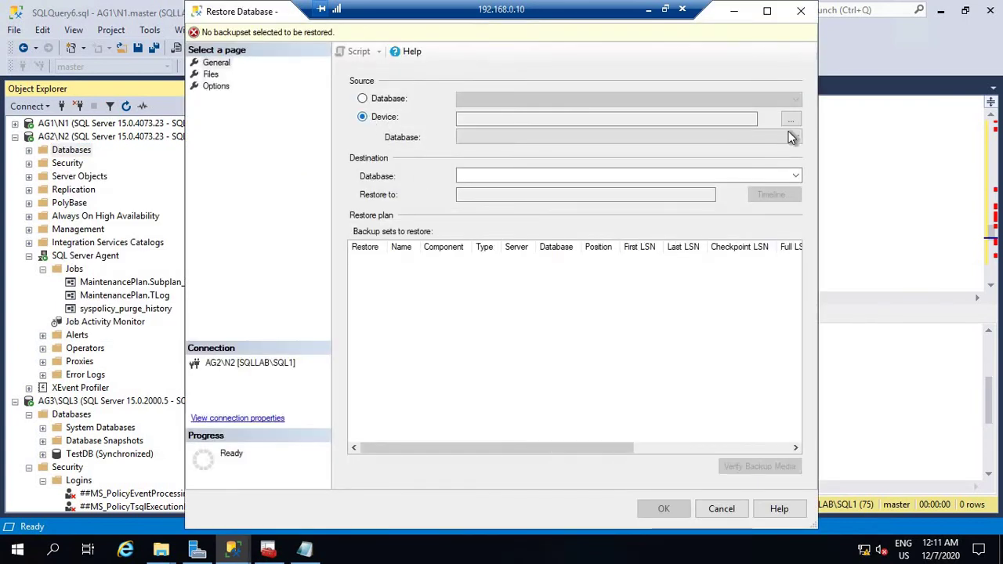
{"action": "left_click", "coordinate": [790, 121]}
{"action": "left_click", "coordinate": [603, 231]}
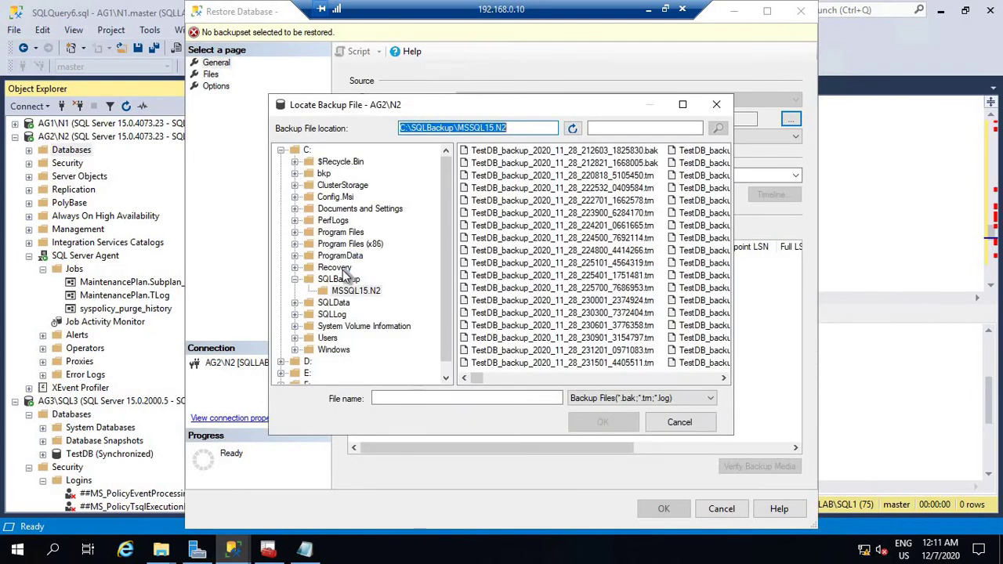
{"action": "left_click", "coordinate": [321, 174]}
{"action": "left_click", "coordinate": [493, 152]}
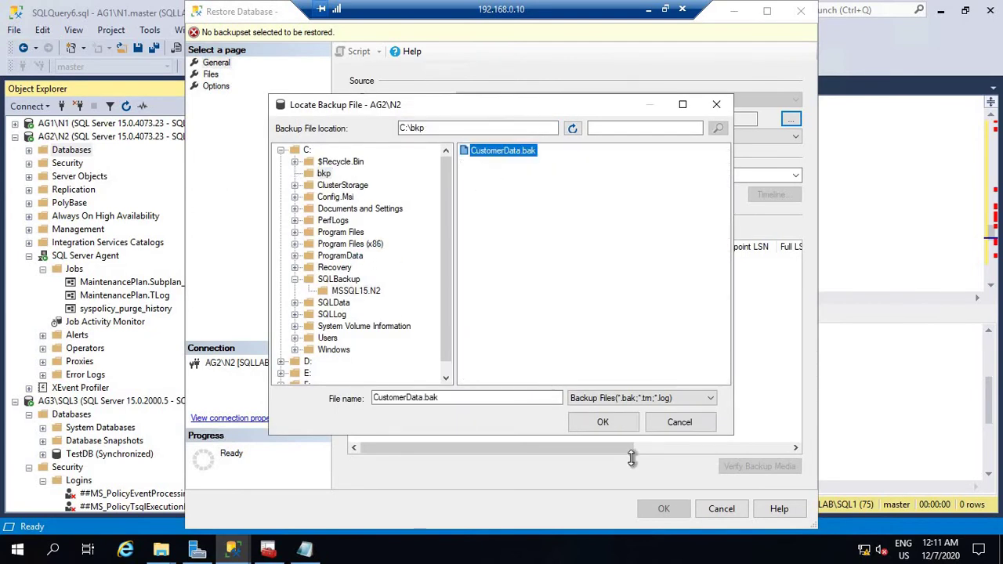
{"action": "left_click", "coordinate": [603, 422]}
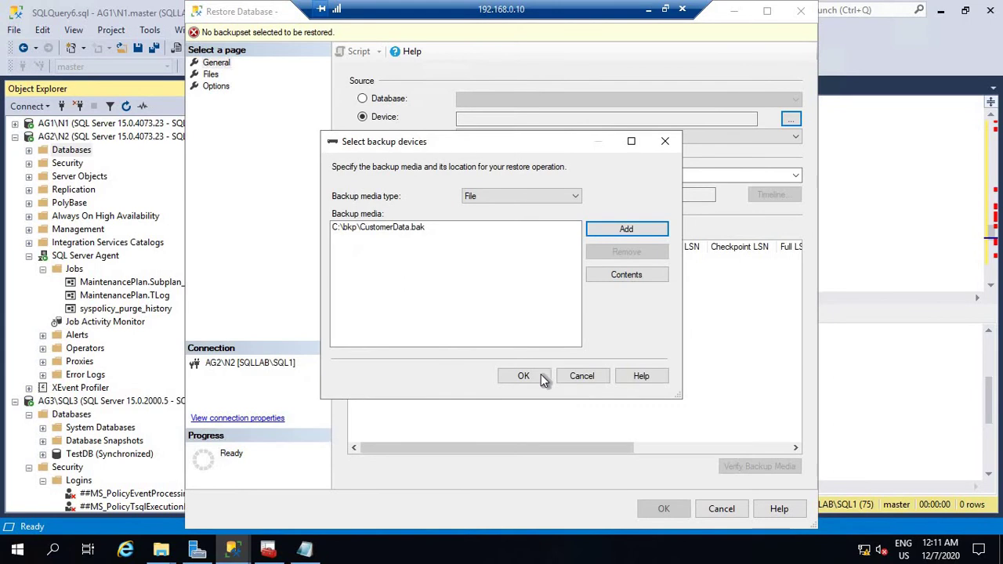
{"action": "left_click", "coordinate": [541, 374]}
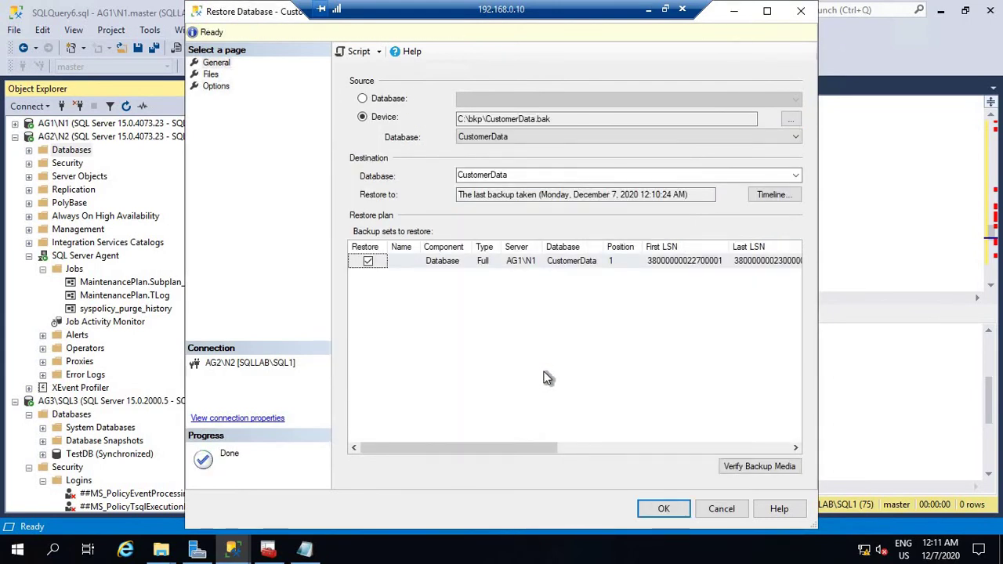
{"action": "left_click", "coordinate": [212, 75]}
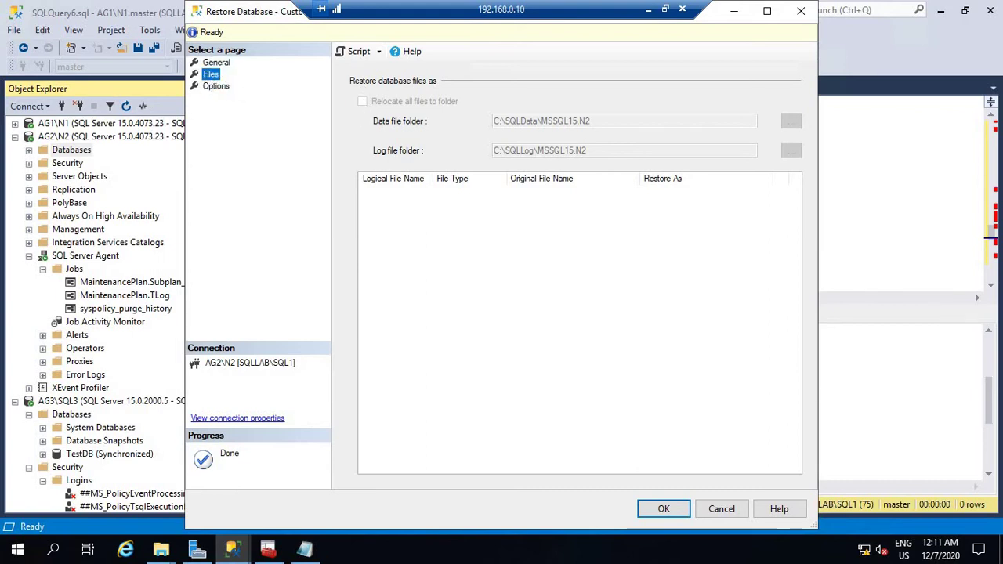
{"action": "left_click", "coordinate": [725, 510]}
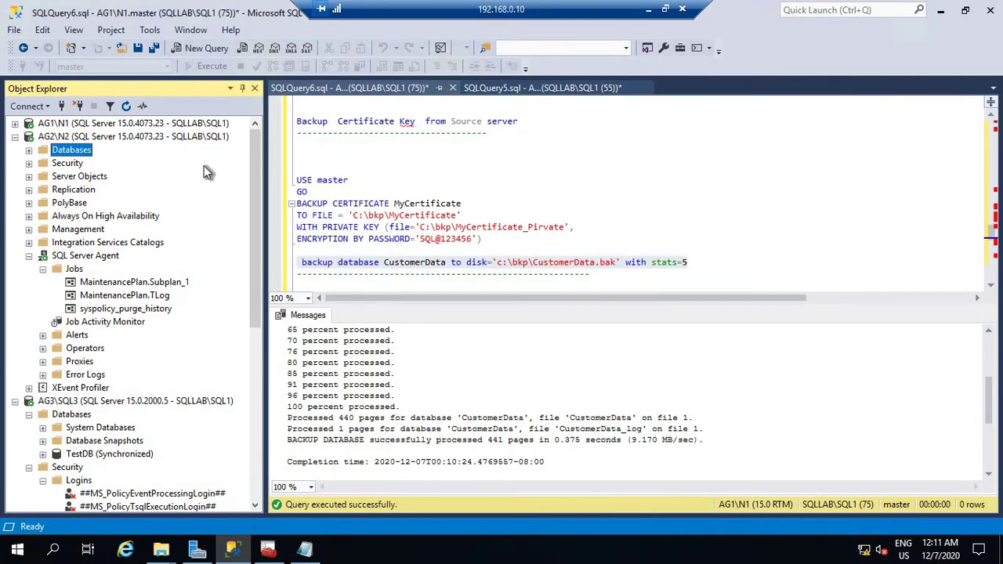
Open a new query against the master database on AG2\N2.
{"action": "left_click", "coordinate": [29, 151]}
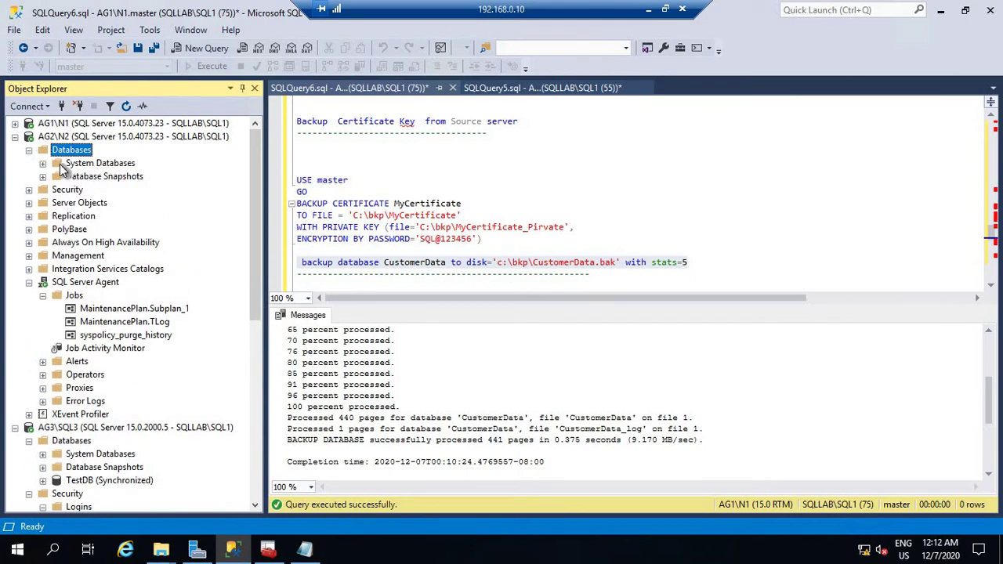
{"action": "left_click", "coordinate": [42, 163]}
{"action": "right_click", "coordinate": [94, 177]}
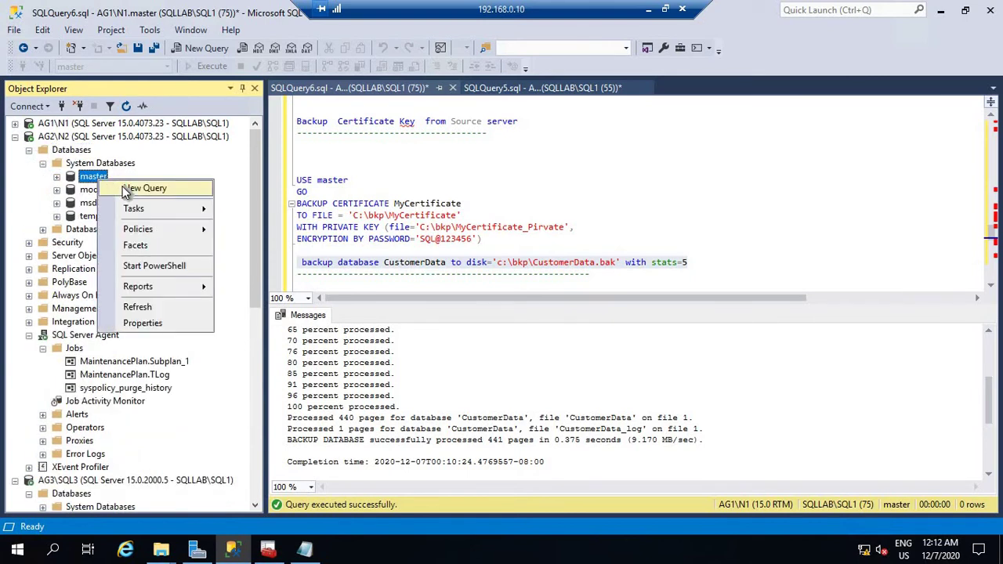
{"action": "left_click", "coordinate": [165, 186]}
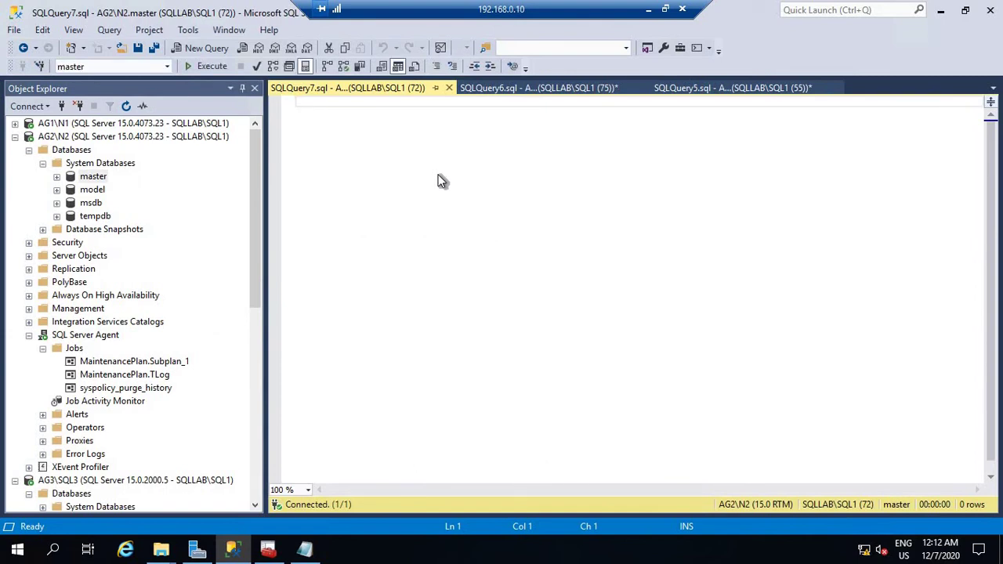
Write and run restore verifyonly from disk='c:\bkp\customerData.bak'.
{"action": "type", "text": "sel"}
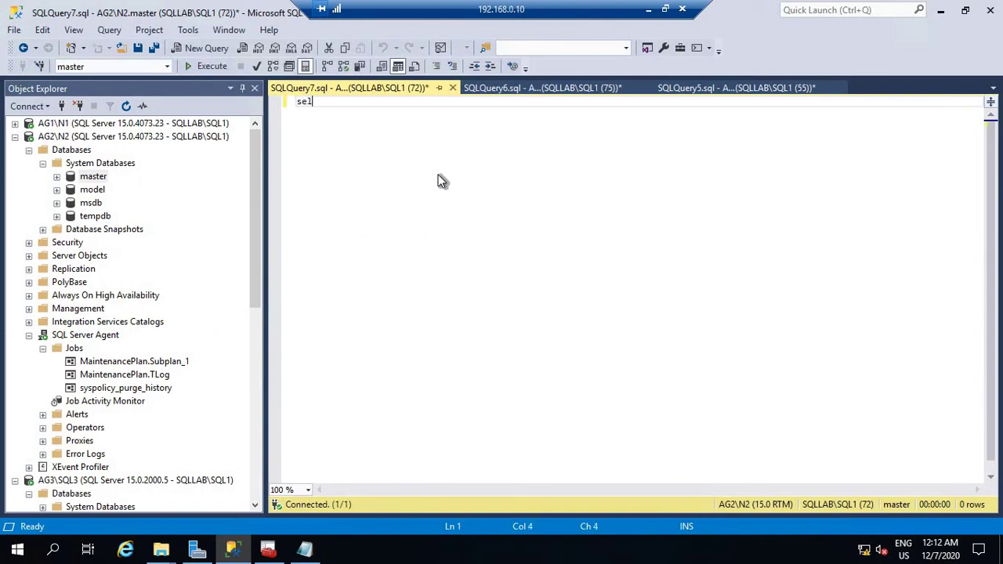
{"action": "type", "text": "ect"}
{"action": "key", "text": "BackSpace"}
{"action": "key", "text": "BackSpace"}
{"action": "key", "text": "BackSpace"}
{"action": "key", "text": "BackSpace"}
{"action": "key", "text": "BackSpace"}
{"action": "key", "text": "BackSpace"}
{"action": "key", "text": "BackSpace"}
{"action": "key", "text": "Return"}
{"action": "key", "text": "Return"}
{"action": "type", "text": "r"}
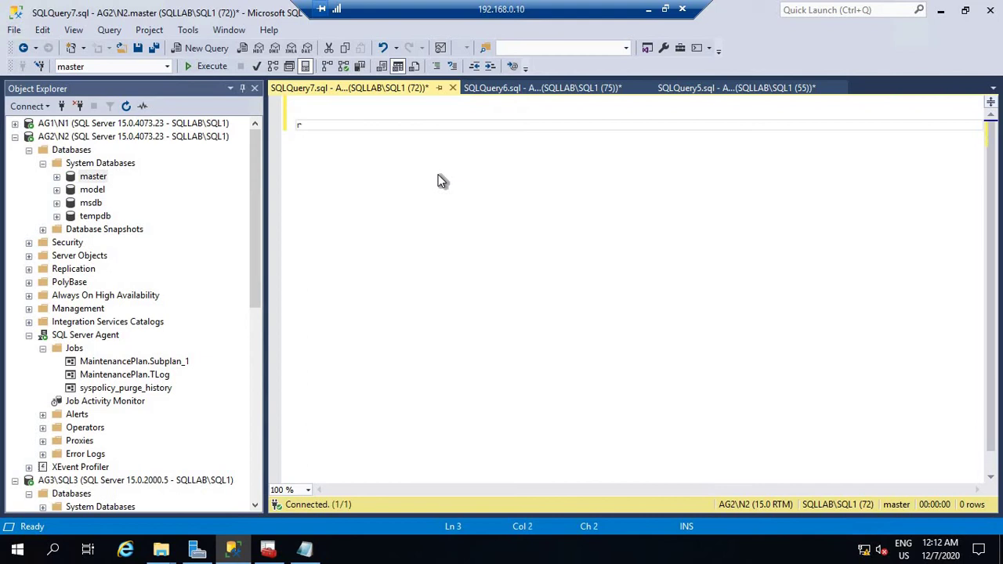
{"action": "type", "text": "estore verifyonl"}
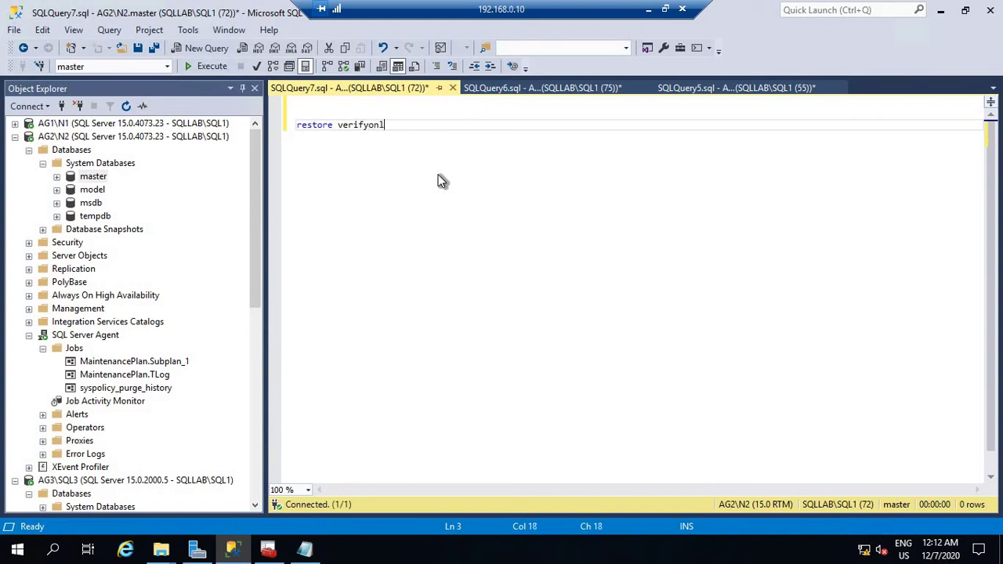
{"action": "type", "text": "y from disk"}
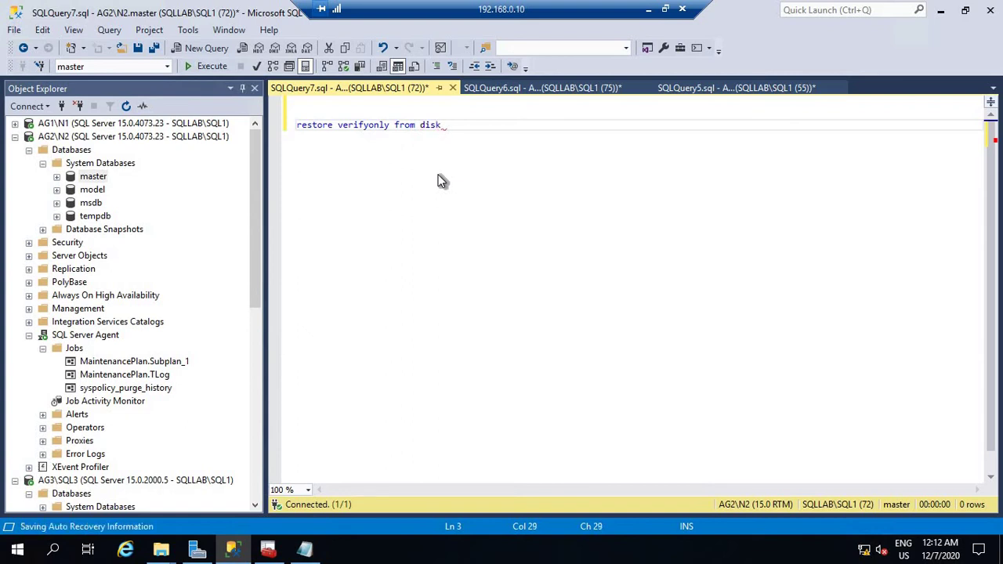
{"action": "type", "text": "='c"}
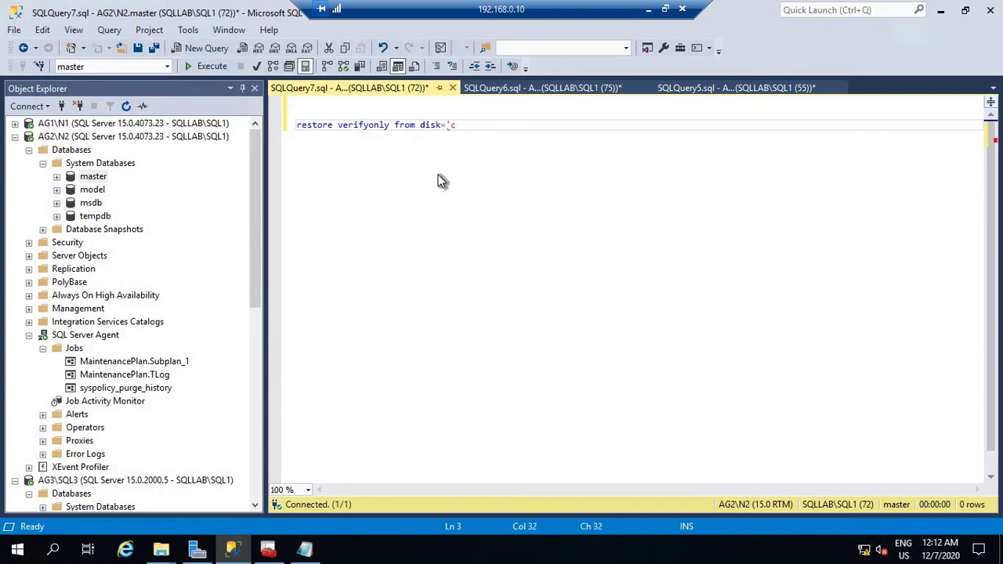
{"action": "type", "text": ":\bk"}
{"action": "type", "text": "p\\cus"}
{"action": "type", "text": "tomer"}
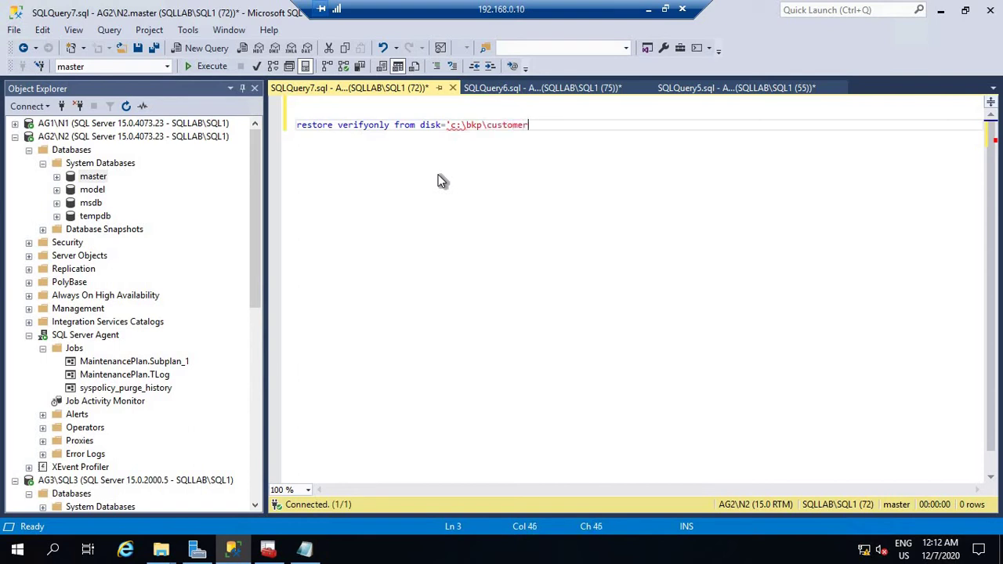
{"action": "type", "text": "Data.bak"}
{"action": "key", "text": "shift+Home"}
{"action": "left_click", "coordinate": [208, 67]}
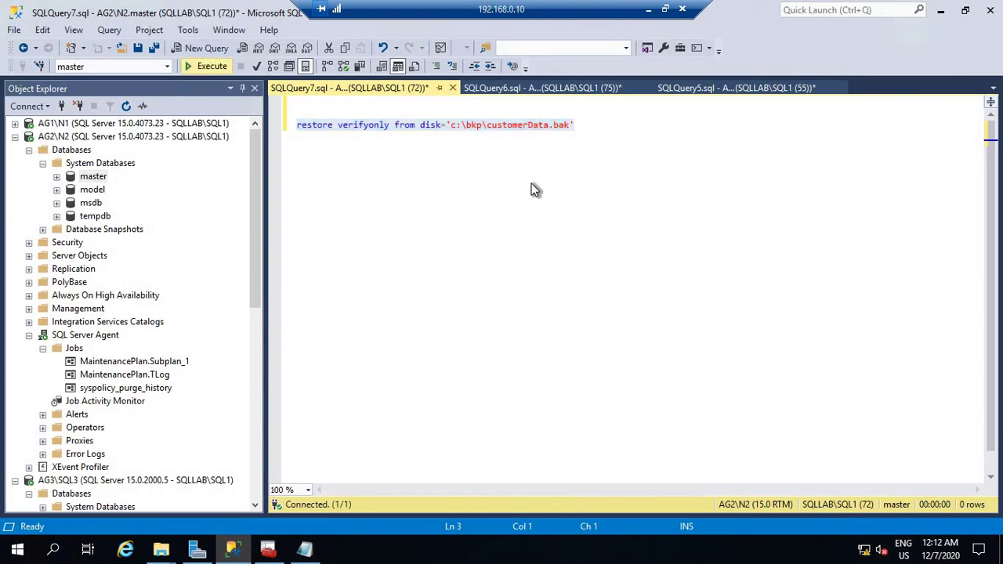
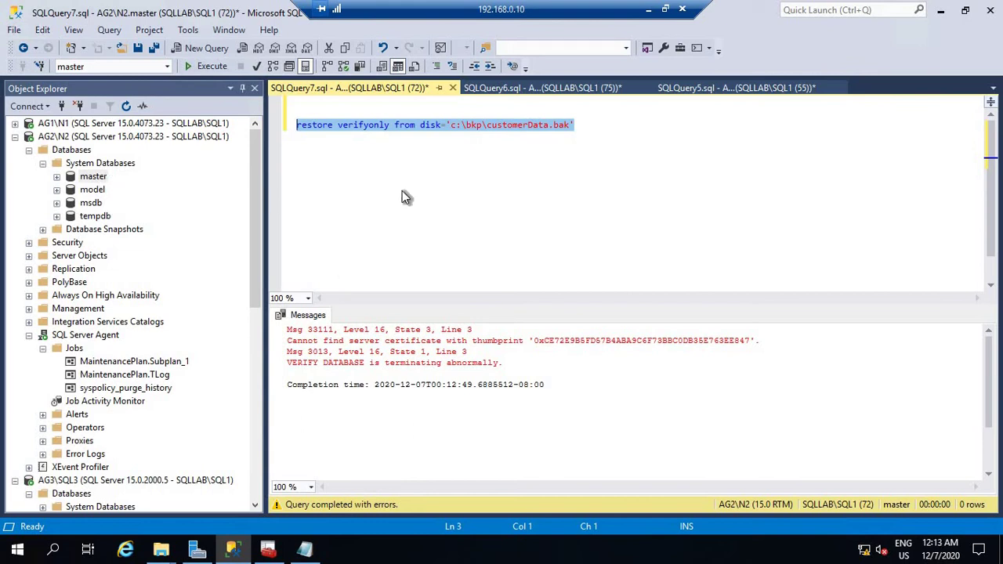
Add a blank line after the restore verifyonly statement for the next query.
{"action": "left_click", "coordinate": [631, 142]}
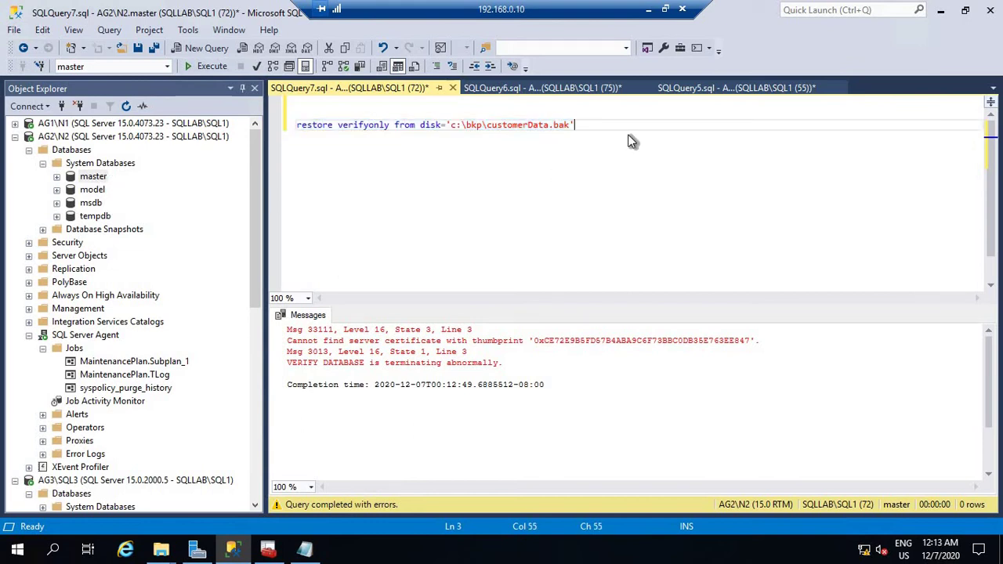
{"action": "key", "text": "Return"}
{"action": "key", "text": "Return"}
Run select * from sys.certificates on N2, which lists only built-in ##MS_ certificates.
{"action": "type", "text": "select"}
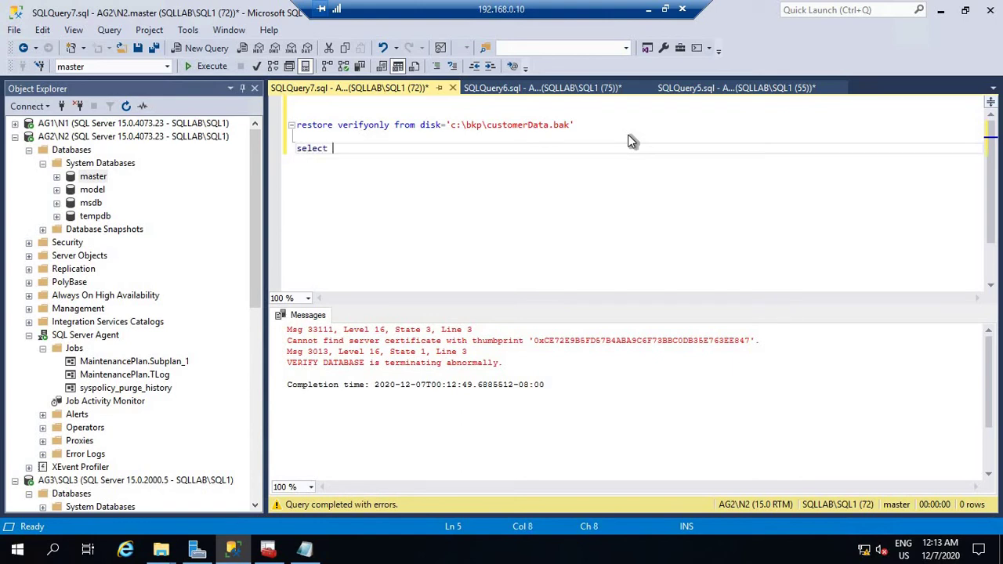
{"action": "type", "text": " * from sys."}
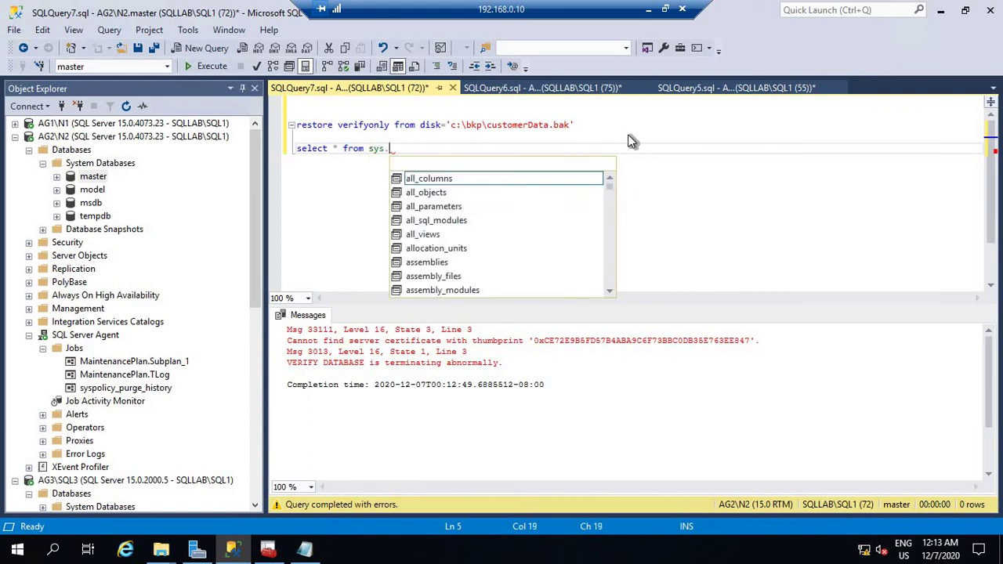
{"action": "type", "text": "certifi"}
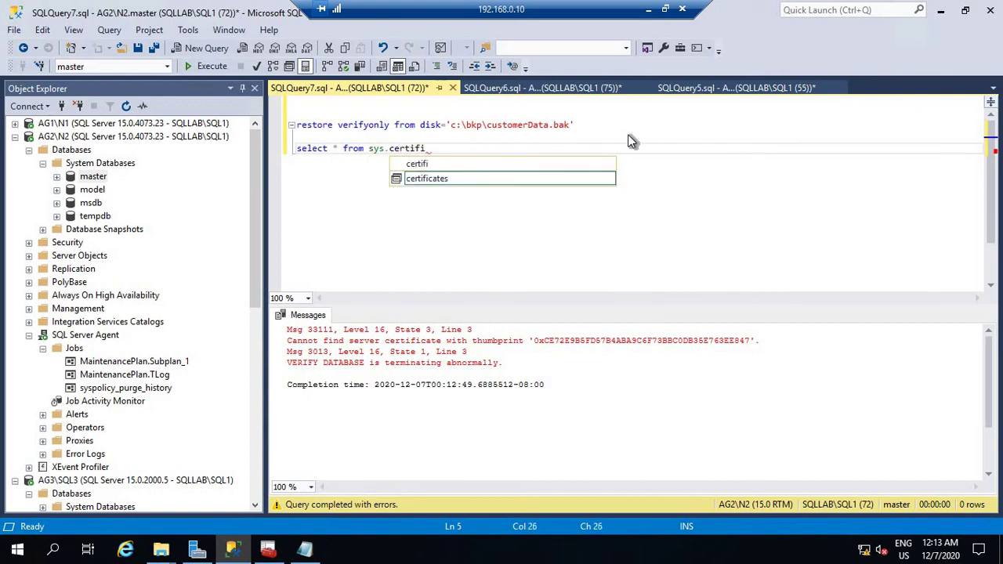
{"action": "type", "text": "cate"}
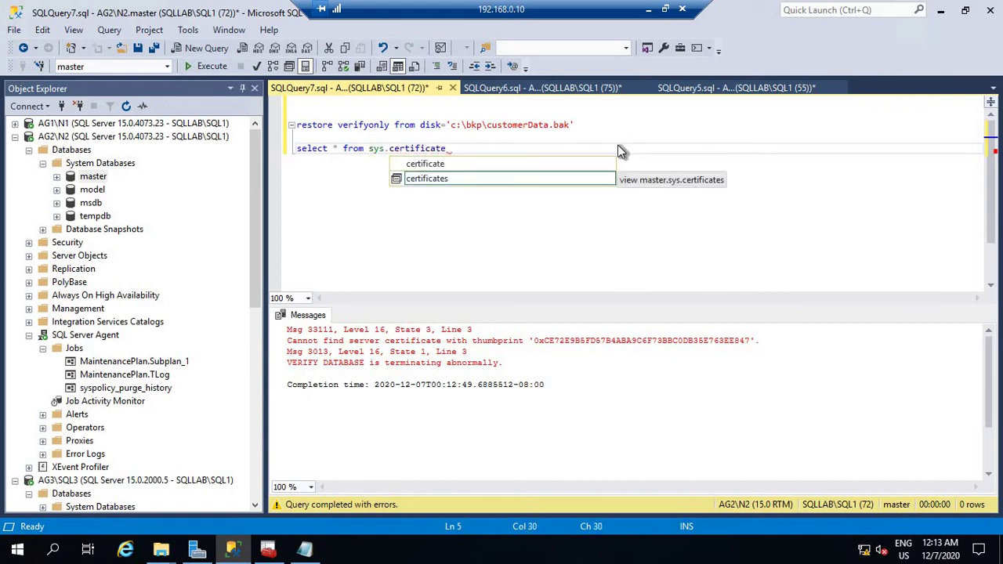
{"action": "double_click", "coordinate": [479, 180]}
{"action": "key", "text": "shift+Home"}
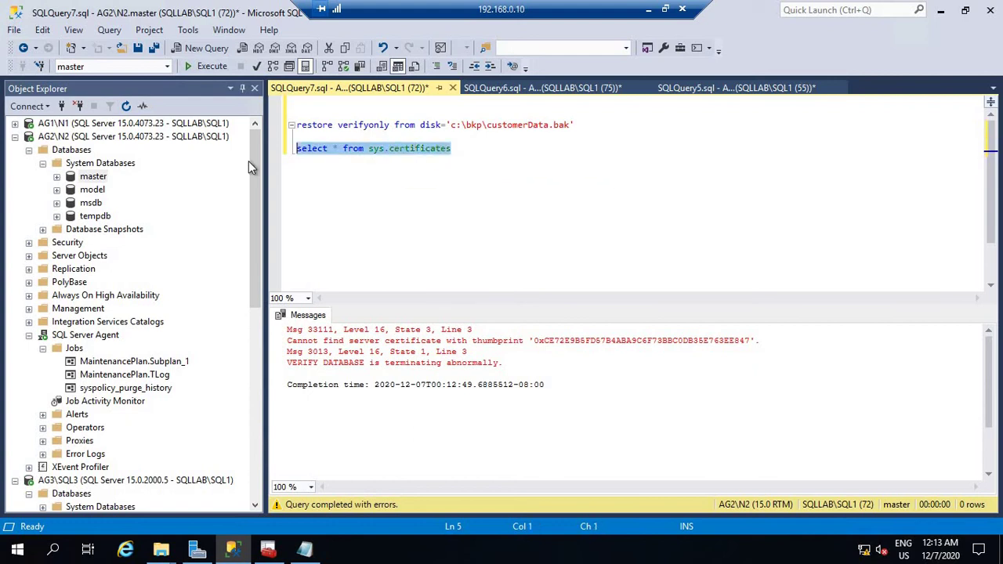
{"action": "left_click", "coordinate": [212, 67]}
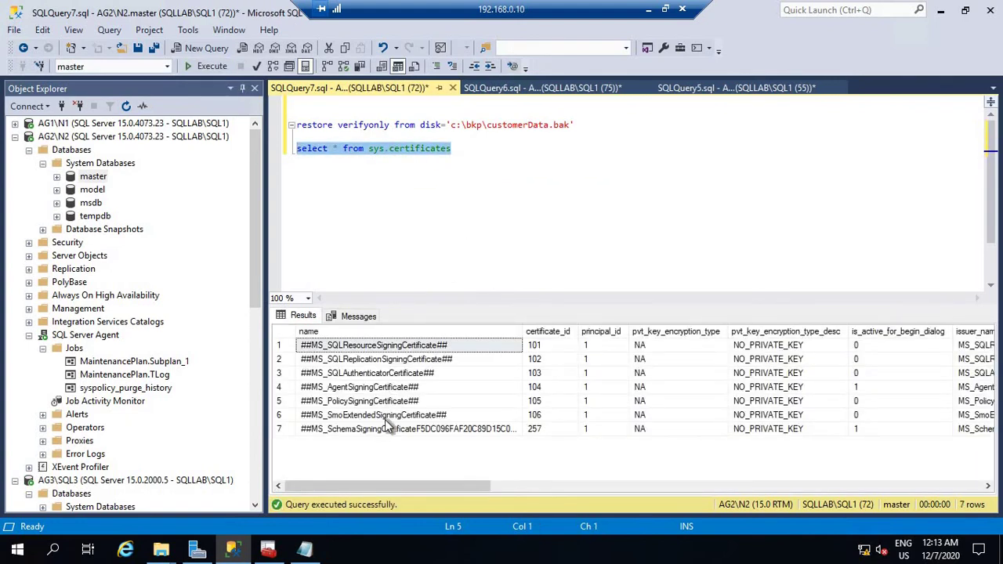
Run select * from sys.symmetric_keys, which returns only ##MS_ServiceMasterKey##.
{"action": "left_click", "coordinate": [486, 151]}
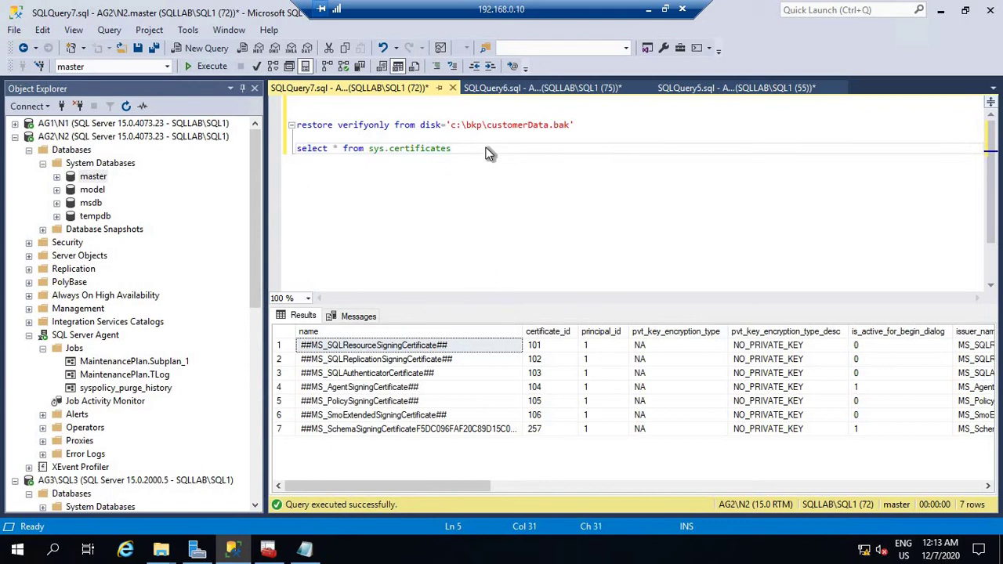
{"action": "key", "text": "Return"}
{"action": "key", "text": "Return"}
{"action": "type", "text": "sele"}
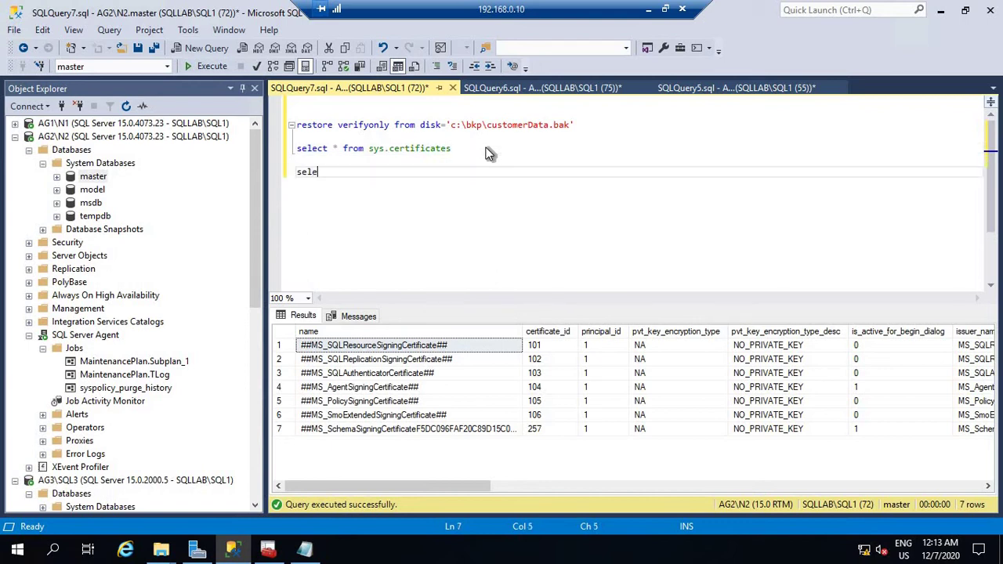
{"action": "type", "text": "ct * from sys"}
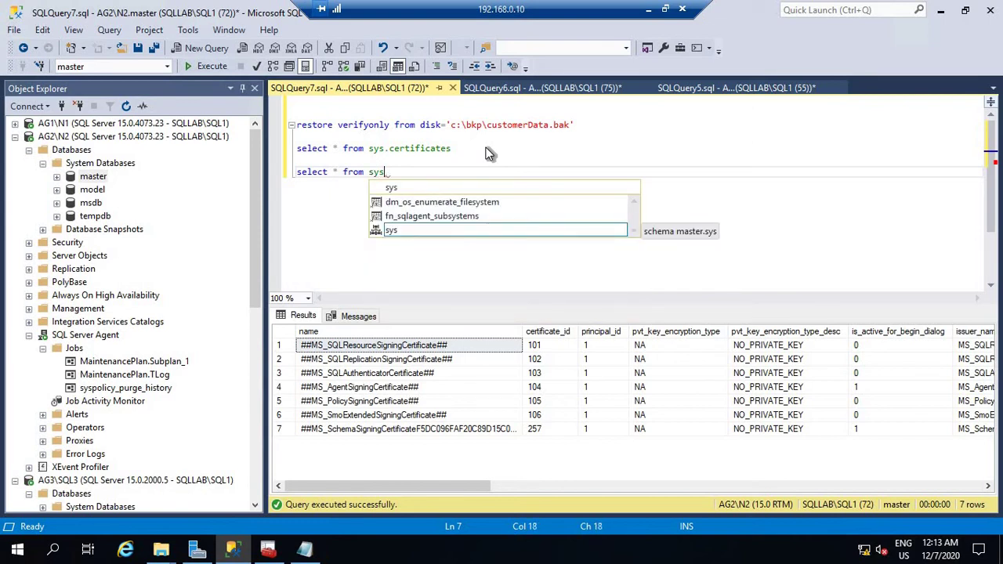
{"action": "type", "text": "."}
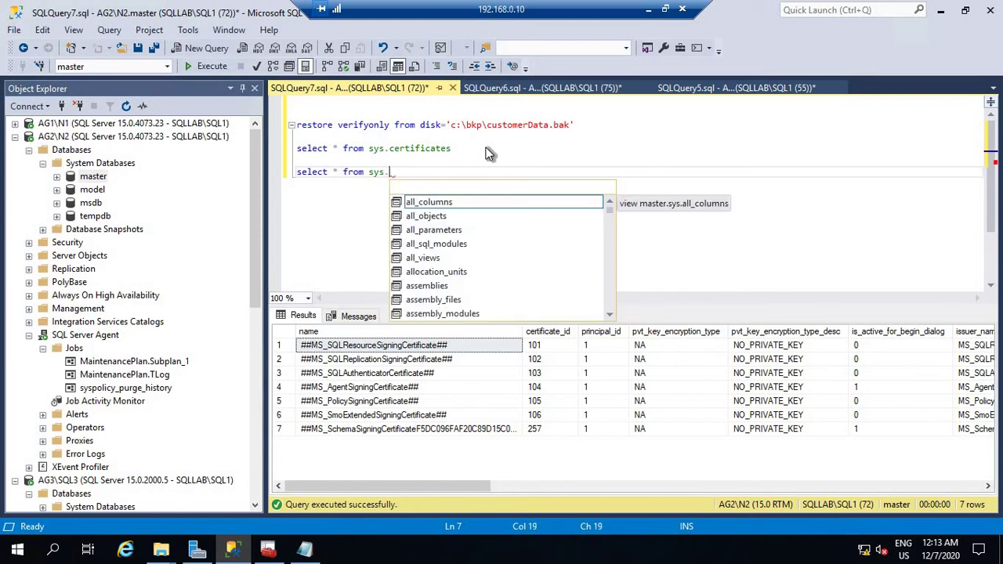
{"action": "type", "text": "sys"}
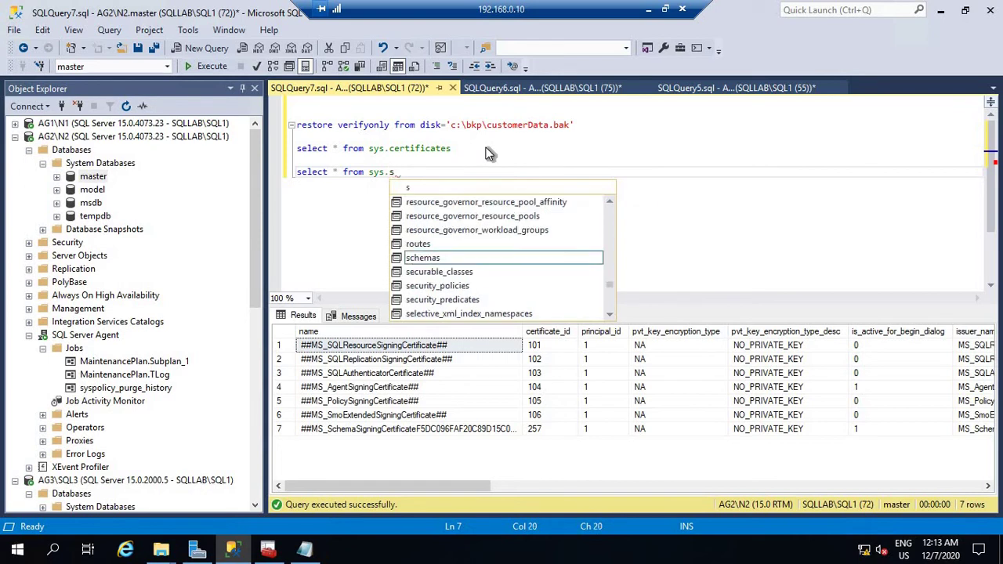
{"action": "key", "text": "BackSpace"}
{"action": "key", "text": "BackSpace"}
{"action": "type", "text": "ymm"}
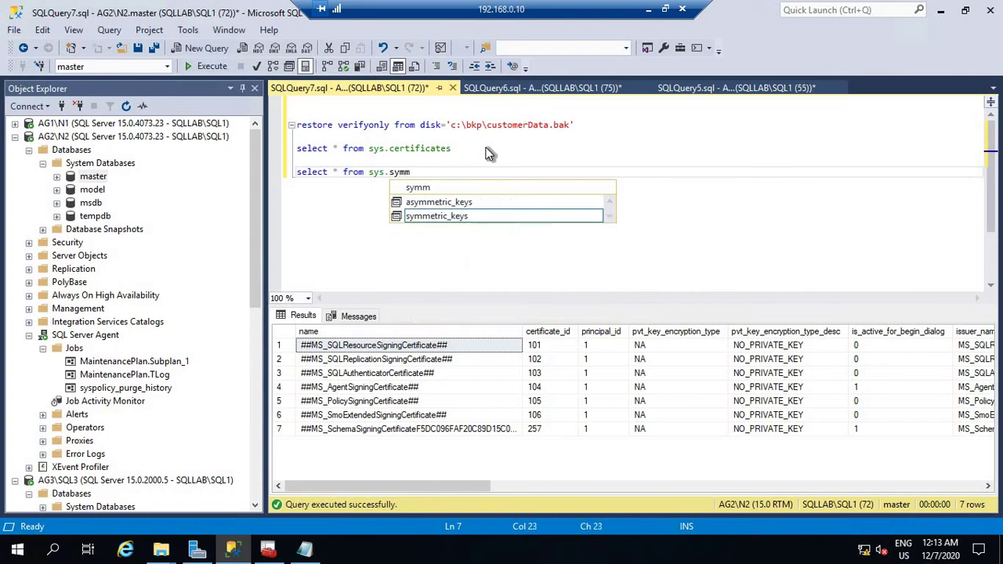
{"action": "key", "text": "Tab"}
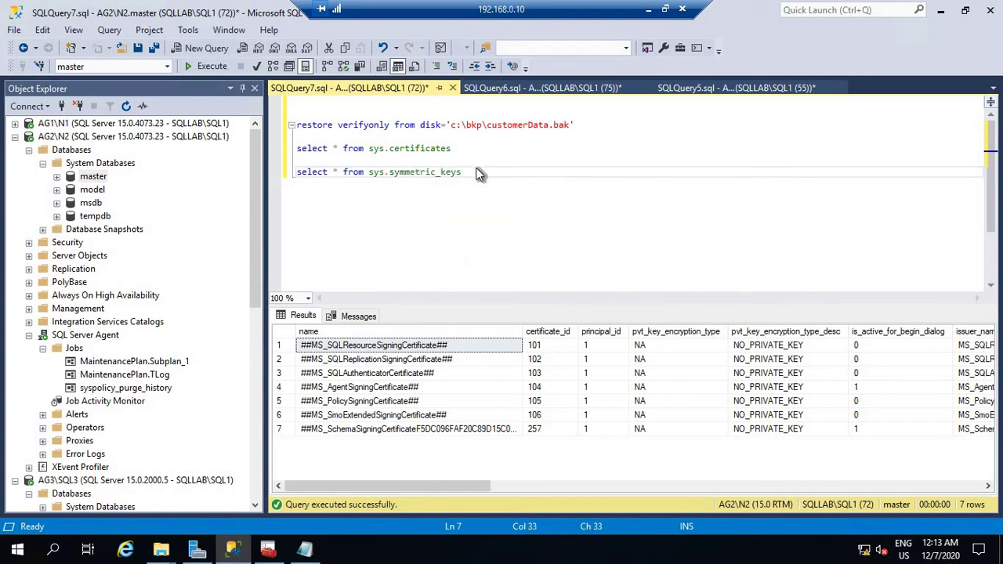
{"action": "left_click_drag", "start_coordinate": [479, 175], "coordinate": [298, 174]}
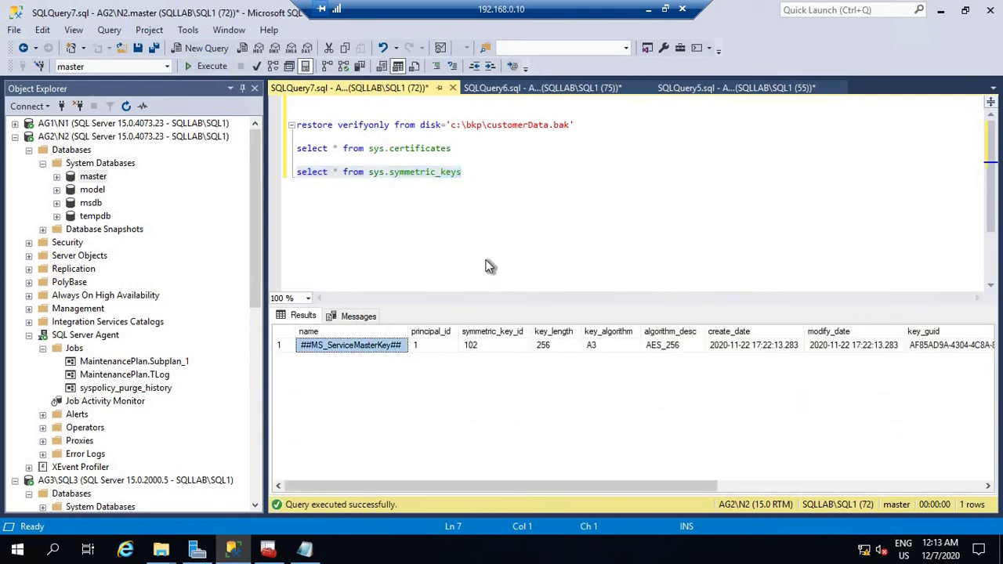
{"action": "left_click", "coordinate": [477, 198]}
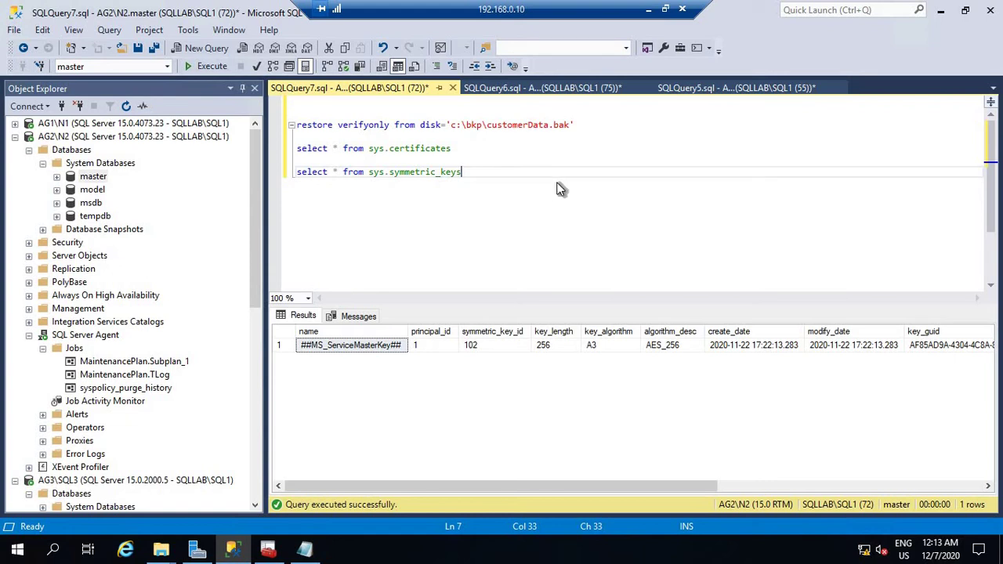
{"action": "left_click", "coordinate": [375, 349]}
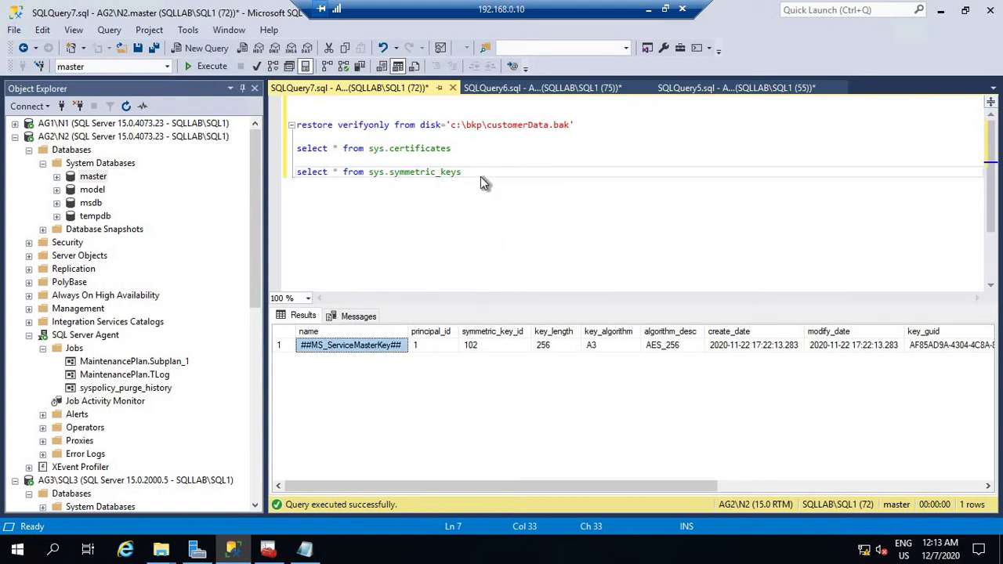
{"action": "left_click", "coordinate": [502, 176]}
Add a blank line under the sys.symmetric_keys query.
{"action": "key", "text": "Return"}
{"action": "key", "text": "Return"}
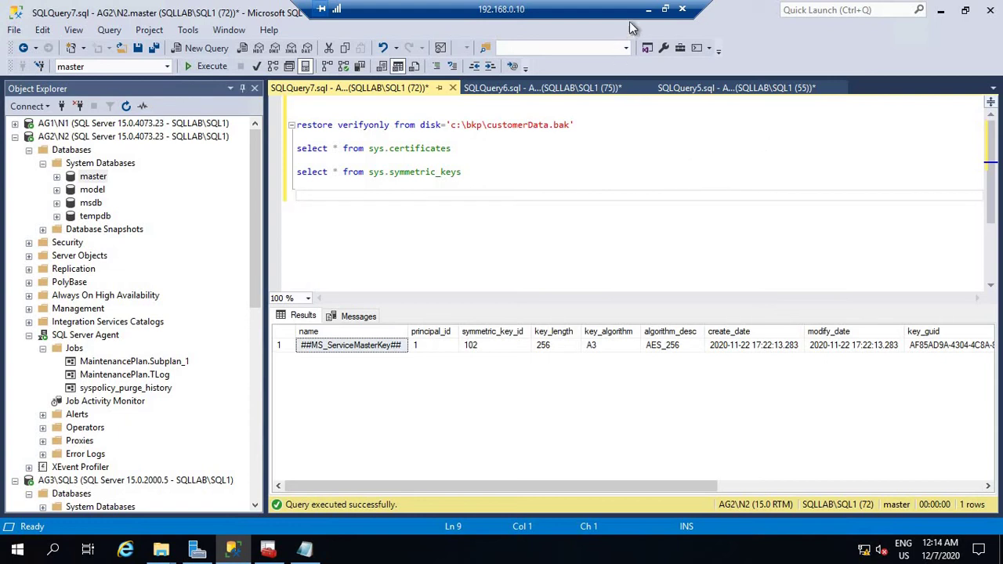
{"action": "left_click", "coordinate": [649, 9]}
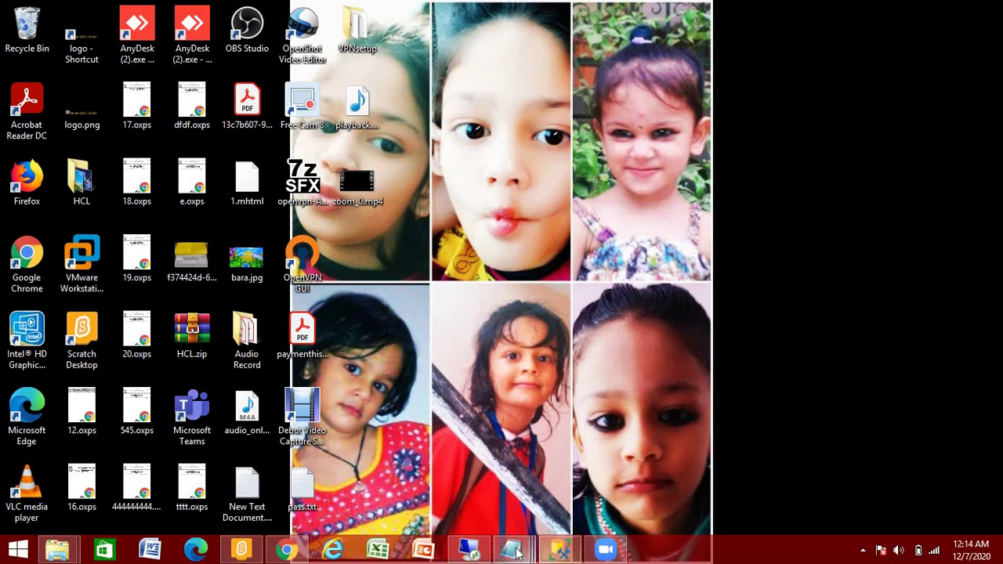
{"action": "mouse_move", "coordinate": [511, 549]}
{"action": "left_click", "coordinate": [810, 482]}
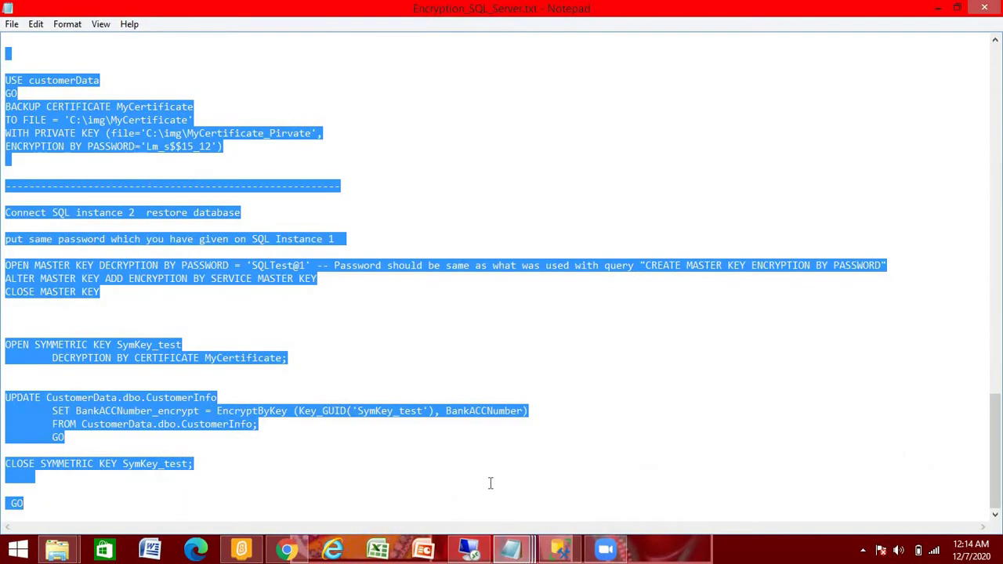
{"action": "left_click", "coordinate": [487, 481]}
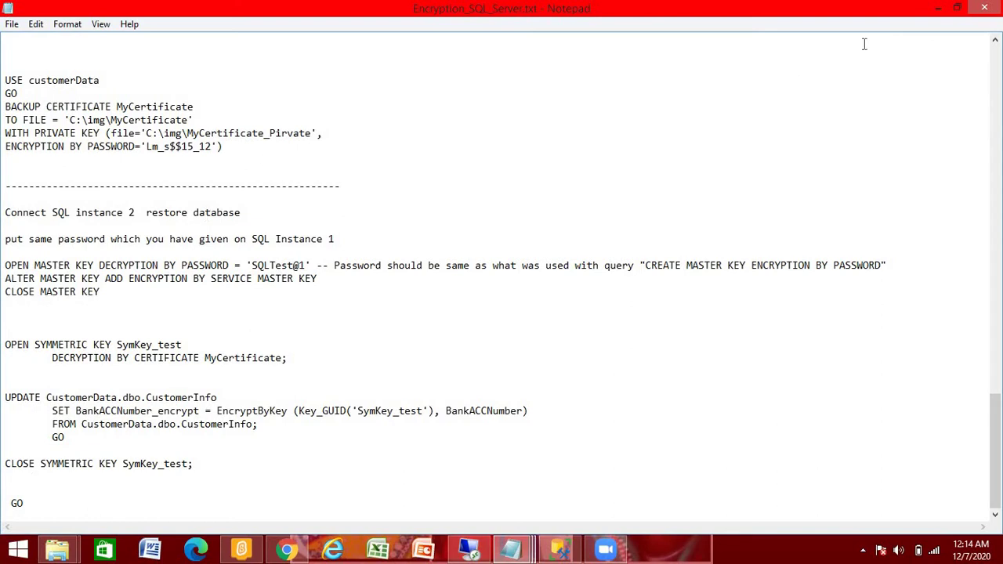
{"action": "left_click", "coordinate": [939, 10]}
{"action": "key", "text": "alt+Tab"}
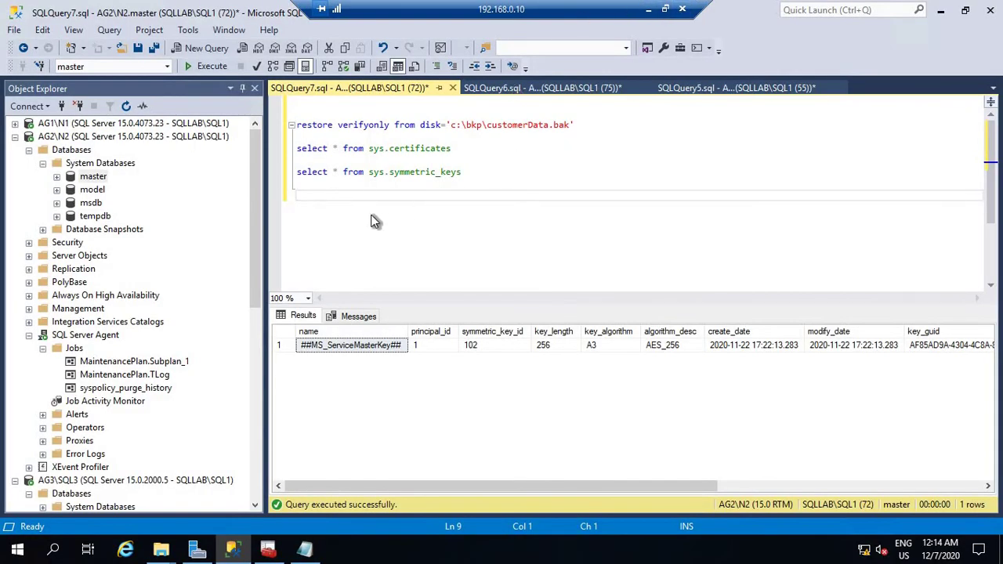
Locate and select the CREATE MASTER KEY statement in the SQLQuery6 backup script.
{"action": "left_click", "coordinate": [500, 89]}
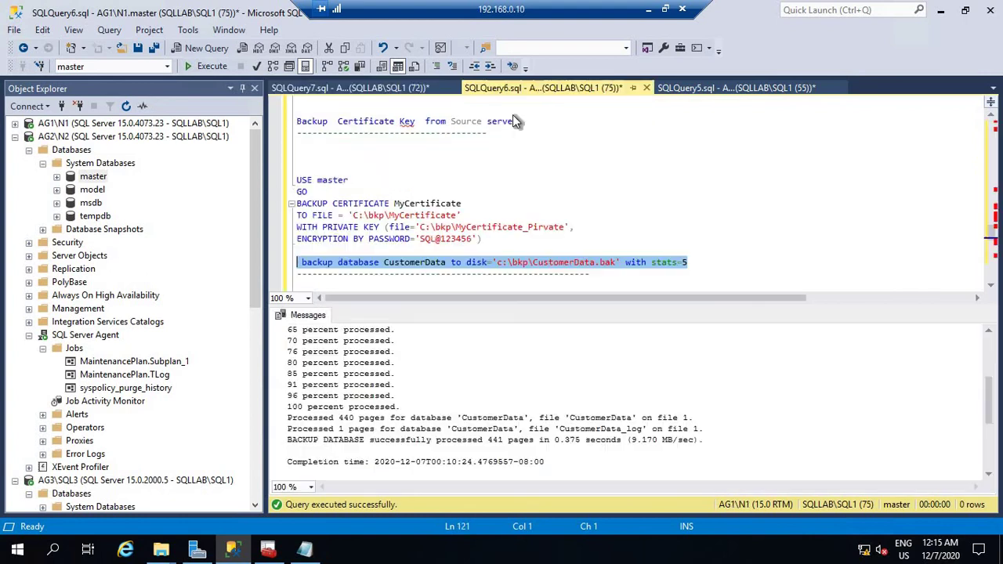
{"action": "scroll", "coordinate": [524, 176], "scroll_direction": "up", "scroll_amount": 4}
{"action": "scroll", "coordinate": [525, 177], "scroll_direction": "up", "scroll_amount": 15}
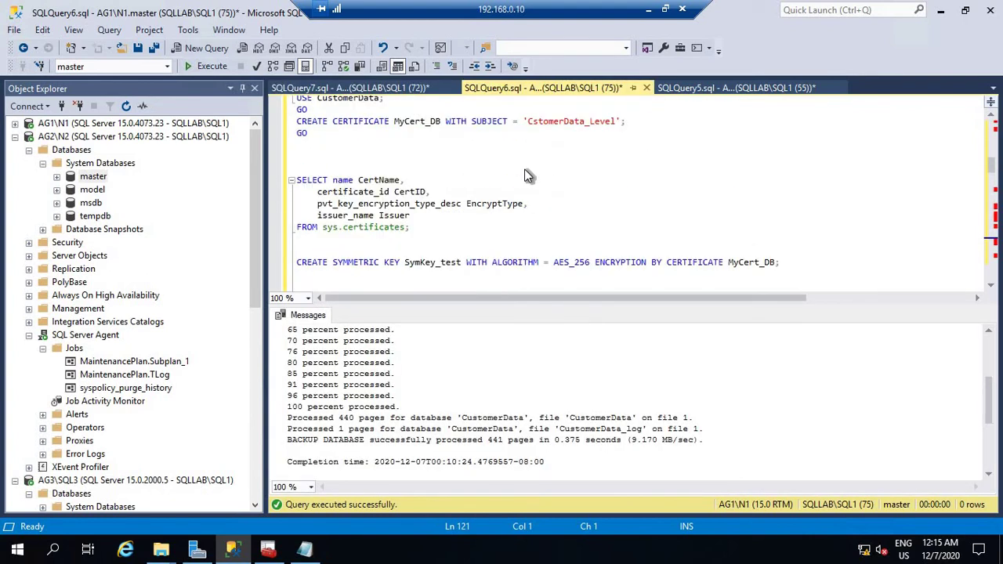
{"action": "scroll", "coordinate": [693, 182], "scroll_direction": "down", "scroll_amount": 5}
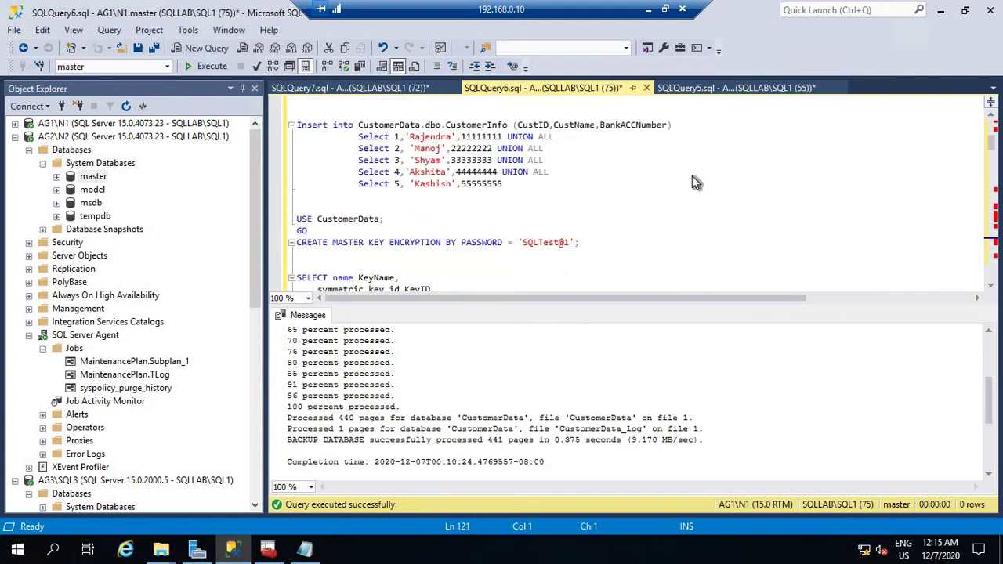
{"action": "scroll", "coordinate": [691, 180], "scroll_direction": "down", "scroll_amount": 1}
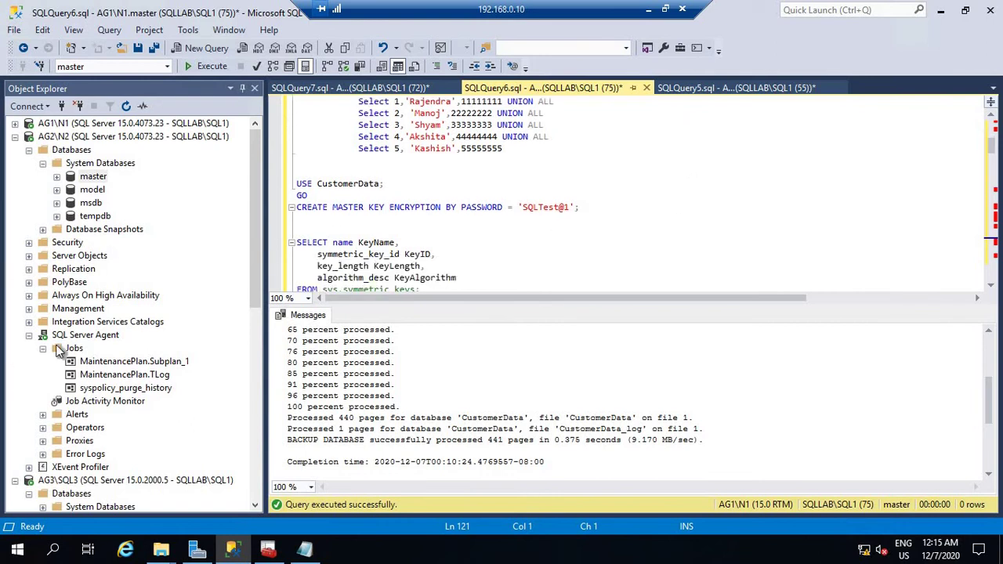
{"action": "left_click_drag", "start_coordinate": [597, 203], "coordinate": [283, 203]}
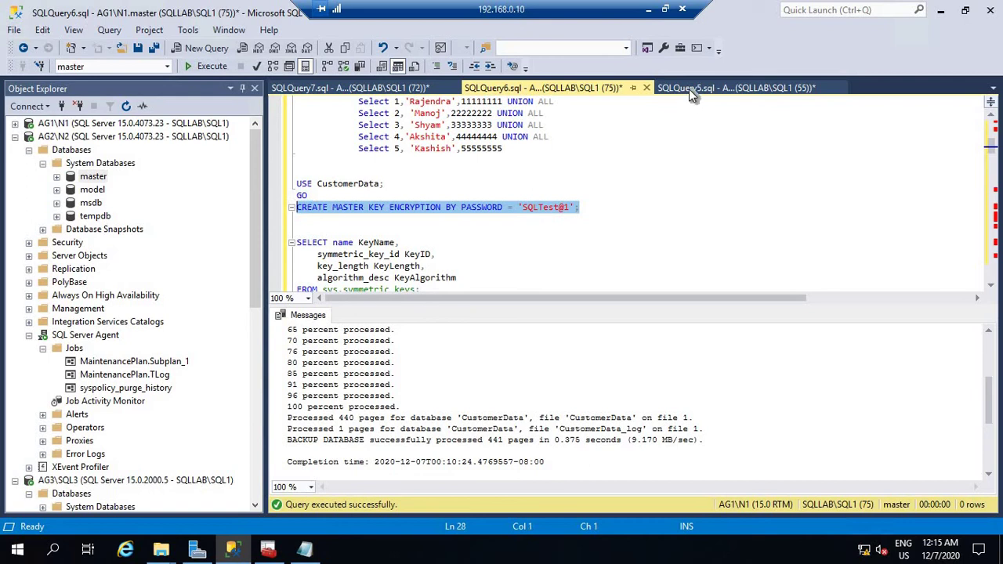
Copy the CREATE MASTER KEY statement from the N1 SQLQuery5 script.
{"action": "left_click", "coordinate": [689, 88]}
{"action": "scroll", "coordinate": [643, 208], "scroll_direction": "up", "scroll_amount": 15}
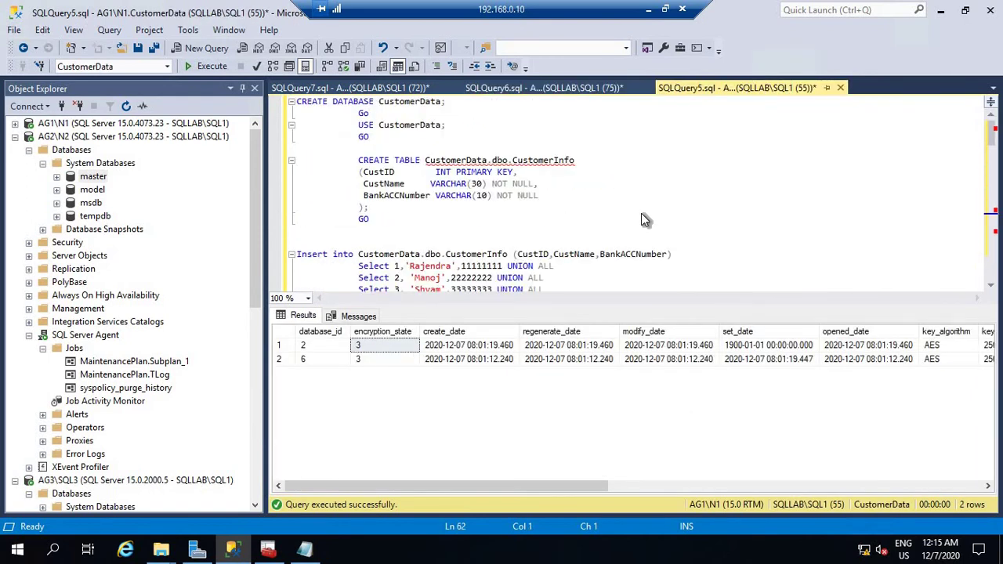
{"action": "scroll", "coordinate": [641, 214], "scroll_direction": "down", "scroll_amount": 5}
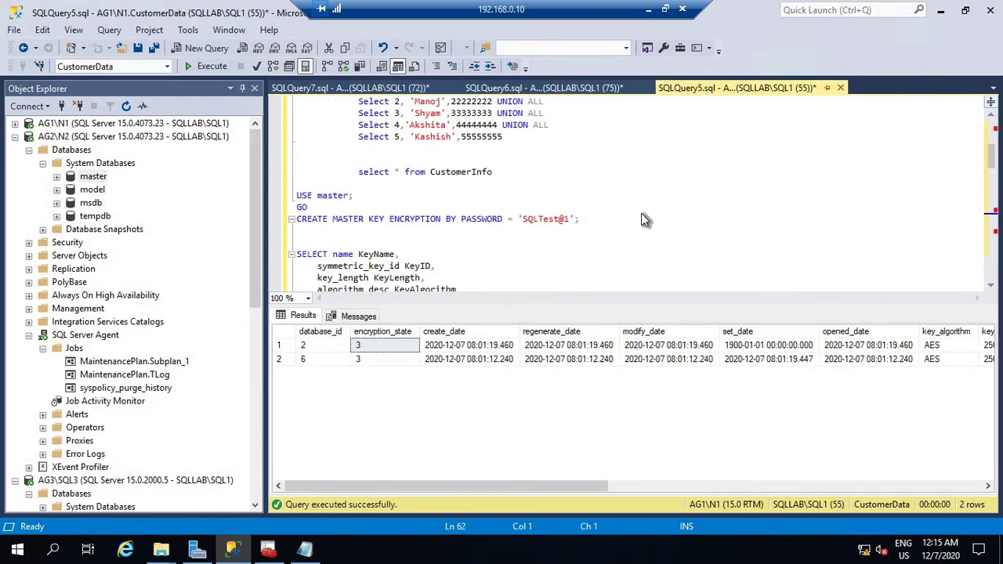
{"action": "left_click_drag", "start_coordinate": [596, 220], "coordinate": [292, 221]}
{"action": "right_click", "coordinate": [327, 222]}
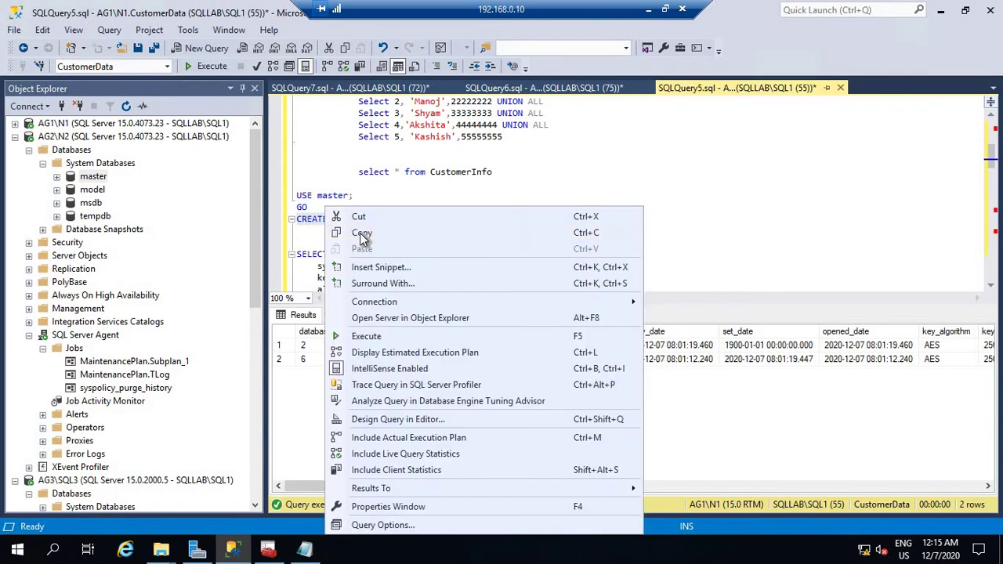
{"action": "left_click", "coordinate": [361, 233]}
{"action": "left_click", "coordinate": [329, 90]}
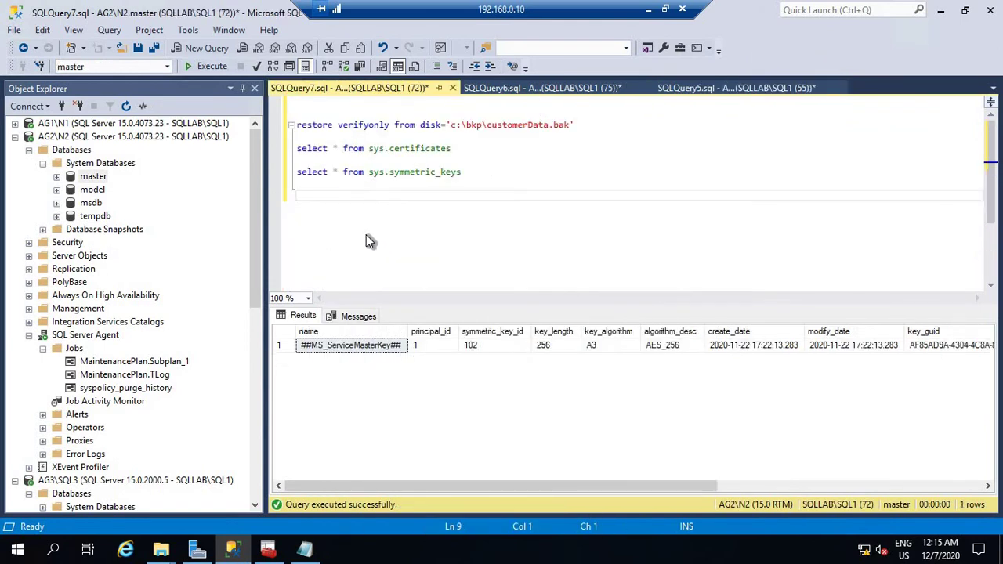
Paste and run the CREATE MASTER KEY statement against N2's master database.
{"action": "key", "text": "ctrl+v"}
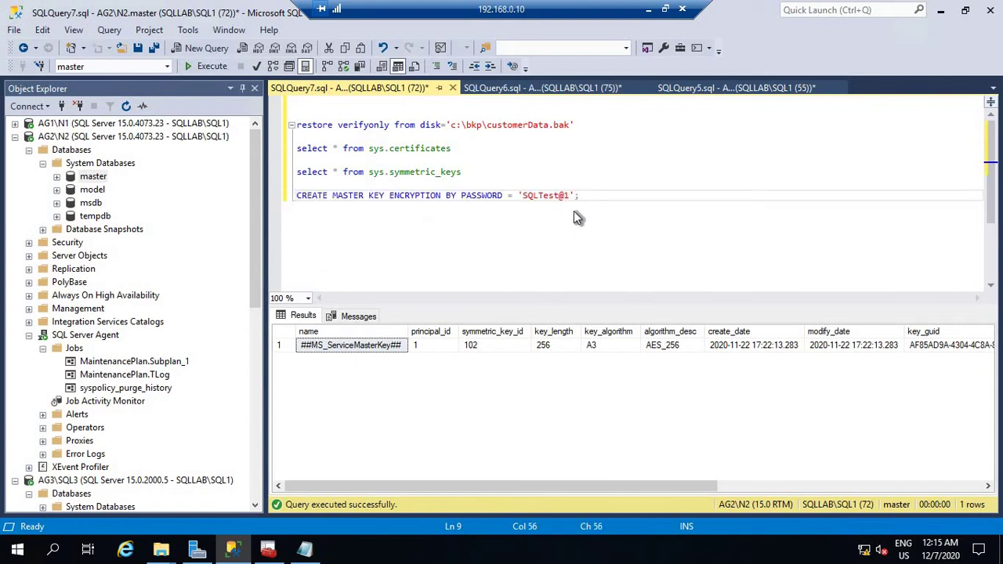
{"action": "left_click_drag", "start_coordinate": [606, 204], "coordinate": [292, 198]}
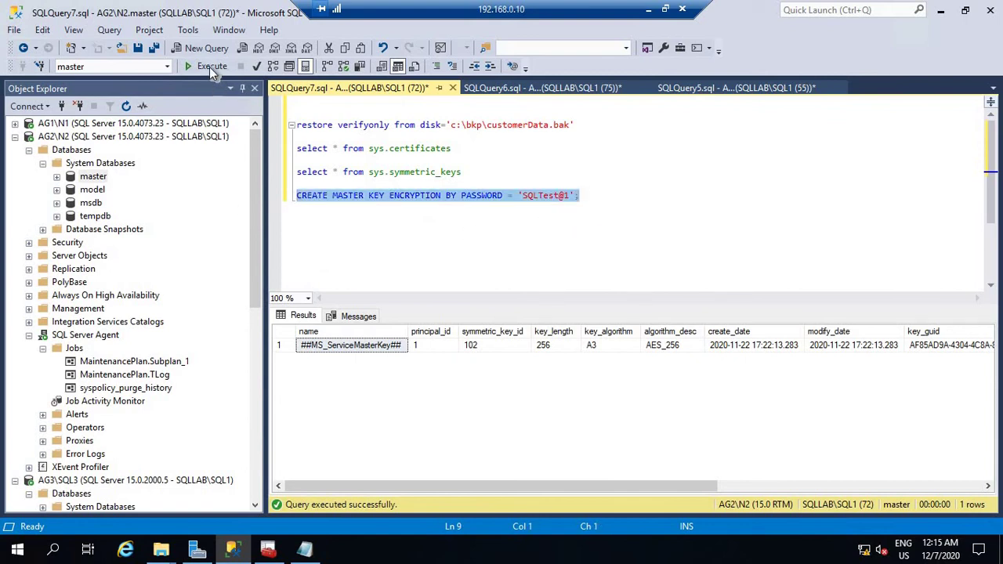
{"action": "left_click", "coordinate": [210, 66]}
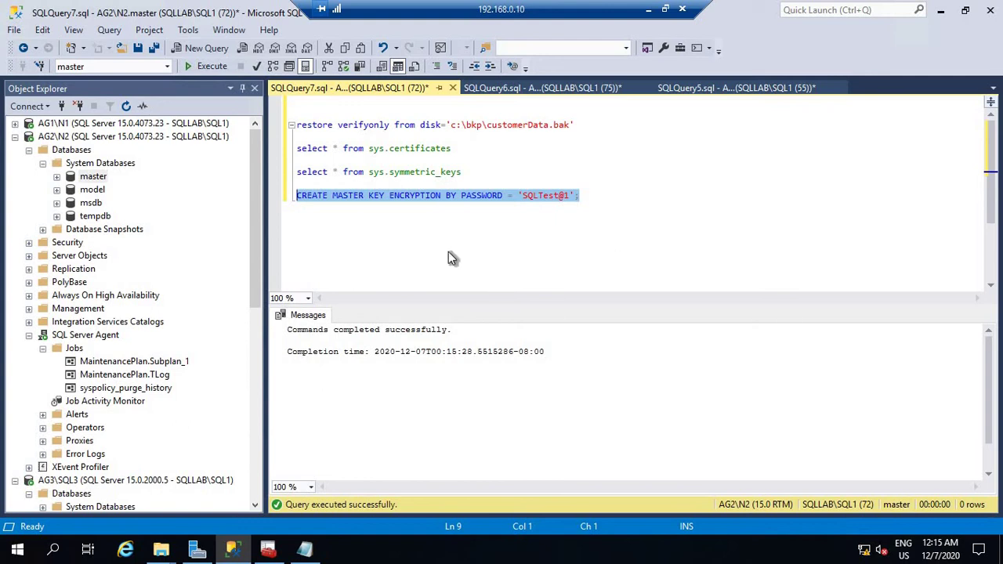
Re-run the sys.symmetric_keys query to confirm ##MS_DatabaseMasterKey## now exists.
{"action": "left_click", "coordinate": [423, 234]}
{"action": "left_click_drag", "start_coordinate": [470, 173], "coordinate": [291, 167]}
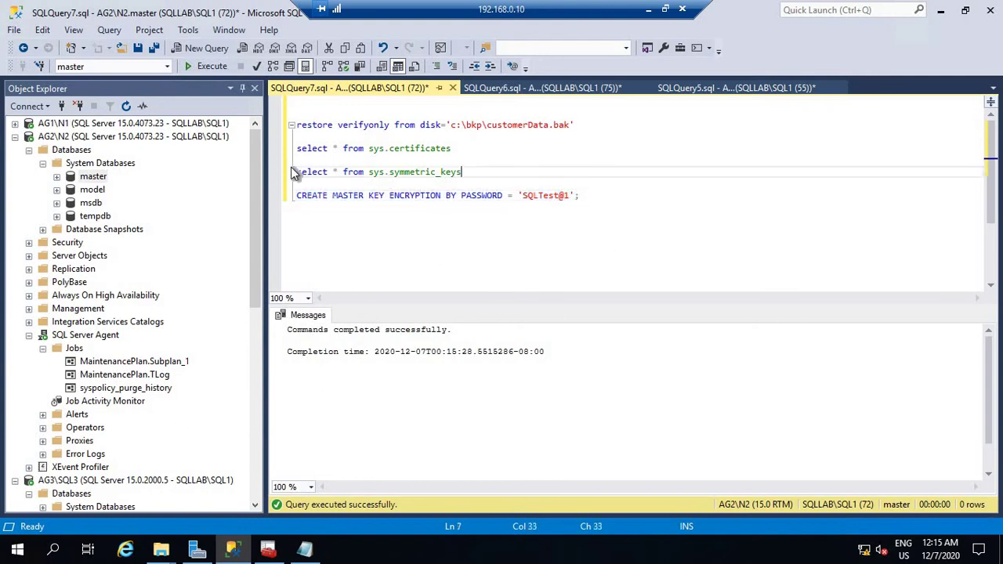
{"action": "left_click", "coordinate": [210, 67]}
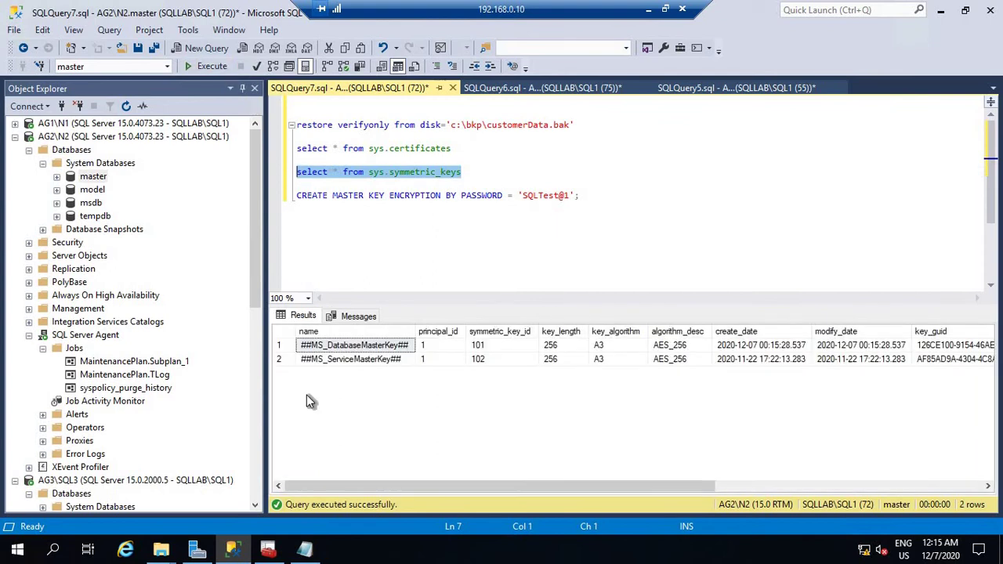
{"action": "left_click", "coordinate": [420, 260]}
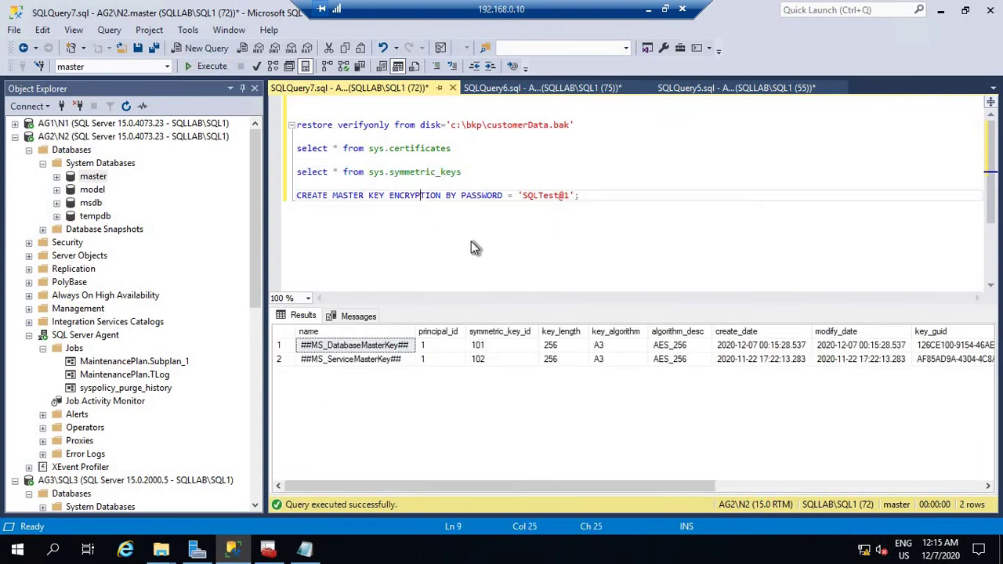
{"action": "left_click", "coordinate": [645, 200]}
{"action": "key", "text": "Return"}
{"action": "key", "text": "Return"}
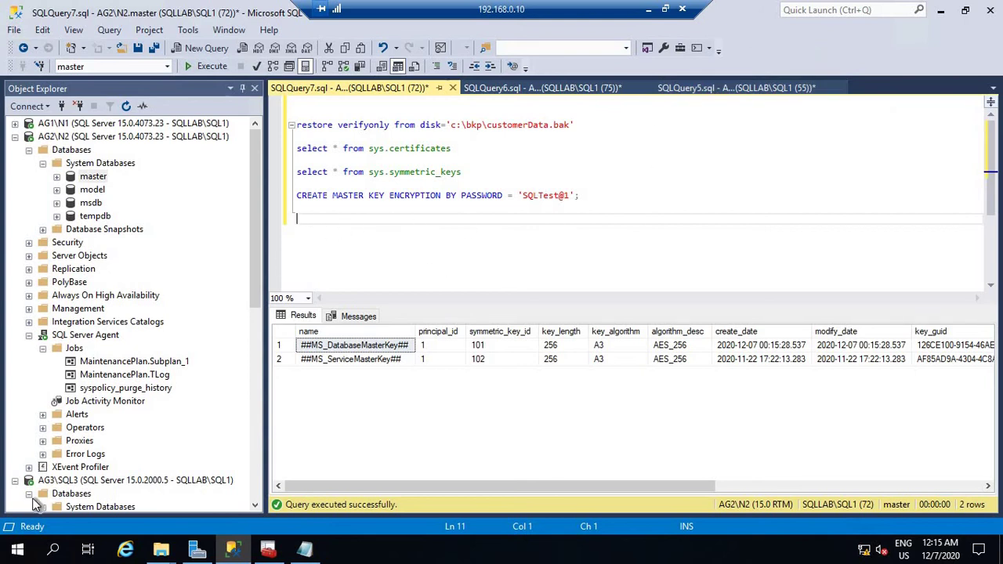
Check CustomerData.bak and the certificate files in the bkp folder, then return to SQLQuery5.
{"action": "mouse_move", "coordinate": [161, 551]}
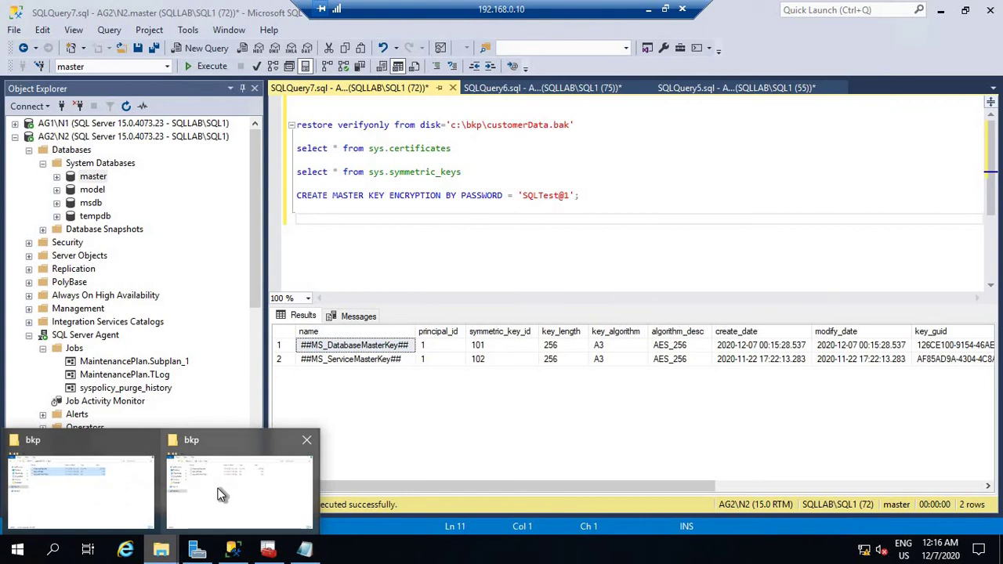
{"action": "left_click", "coordinate": [222, 494]}
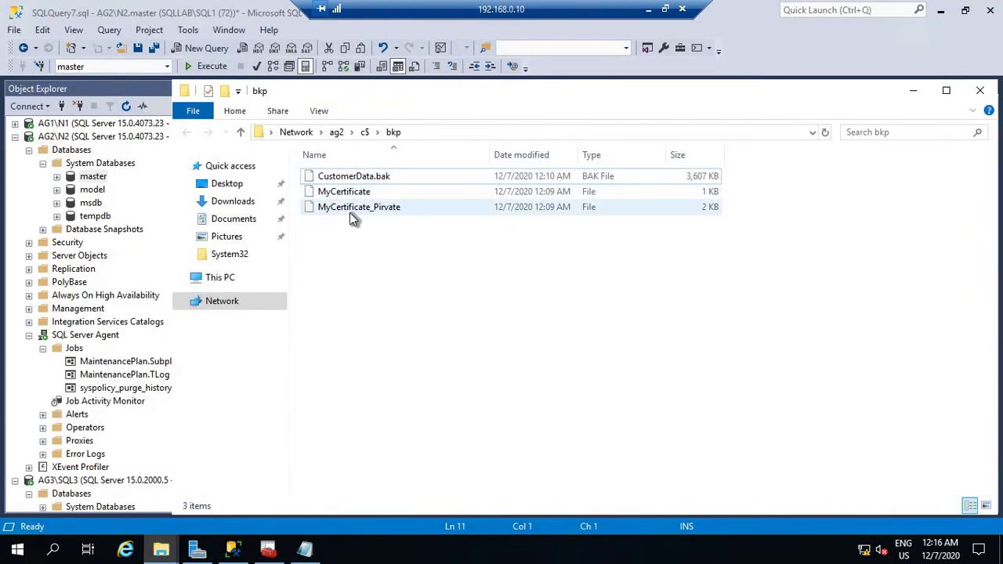
{"action": "left_click", "coordinate": [914, 90]}
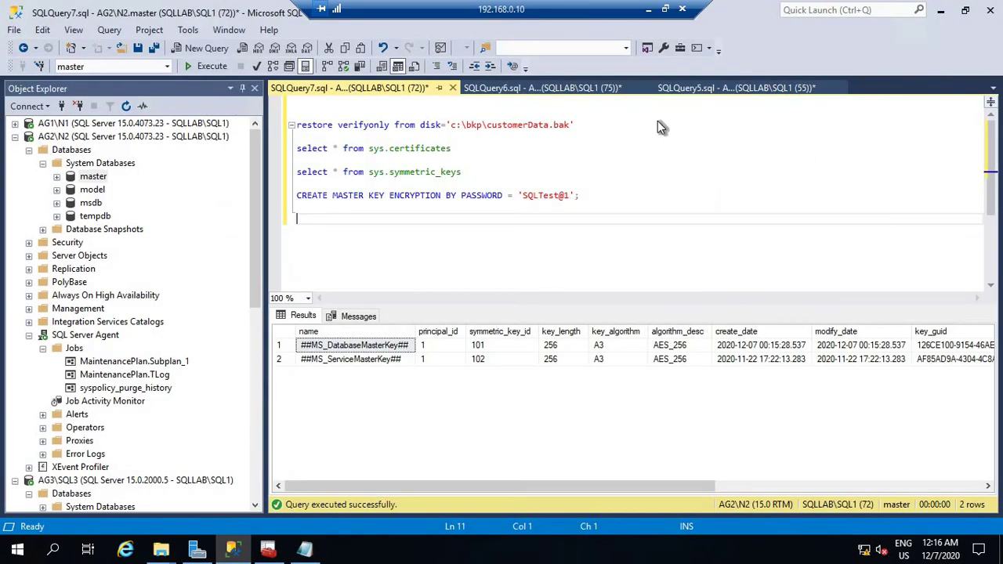
{"action": "left_click", "coordinate": [706, 89]}
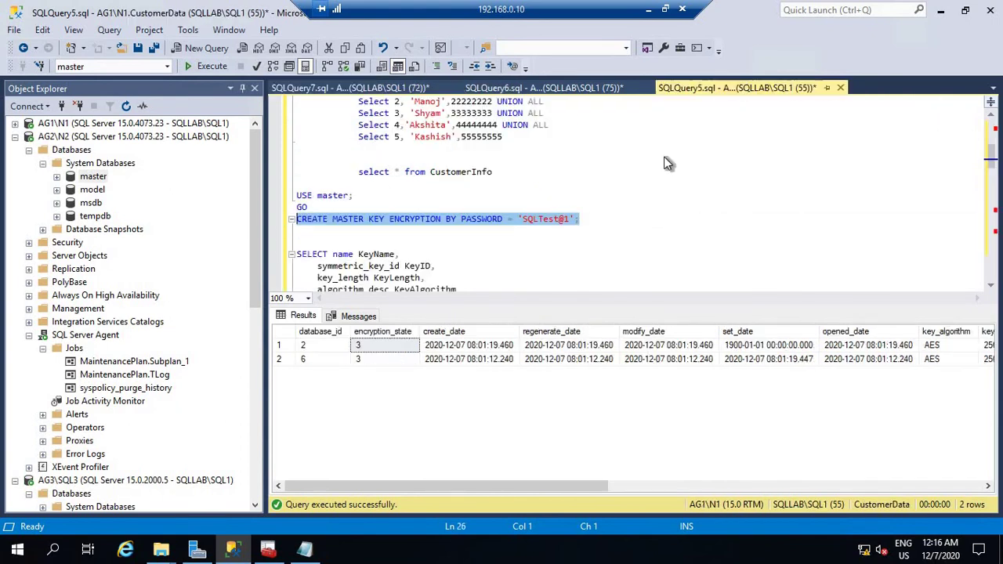
Copy the three-line CREATE CERTIFICATE MyCertificate FROM FILE statement into the N2 script.
{"action": "scroll", "coordinate": [620, 205], "scroll_direction": "down", "scroll_amount": 14}
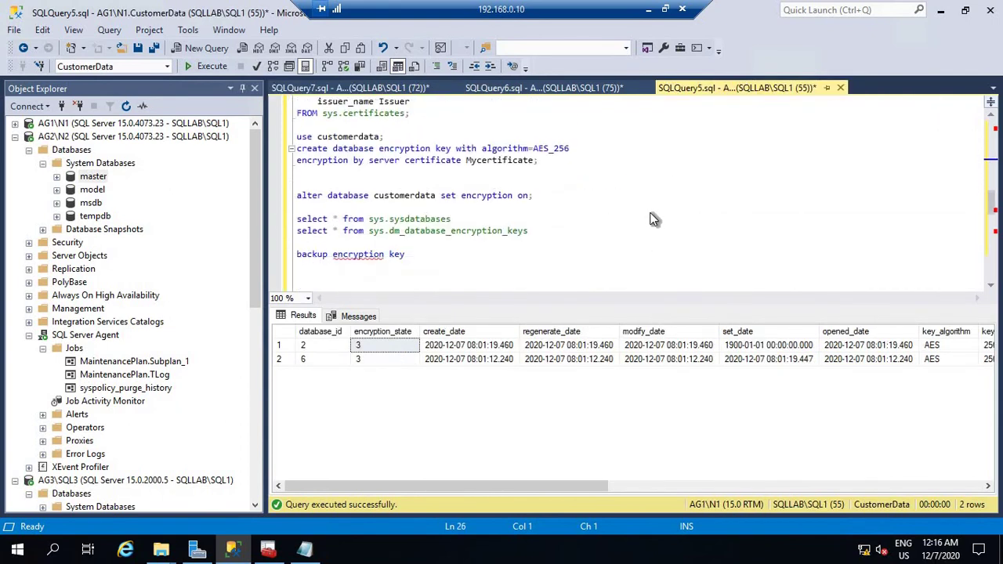
{"action": "scroll", "coordinate": [654, 219], "scroll_direction": "down", "scroll_amount": 4}
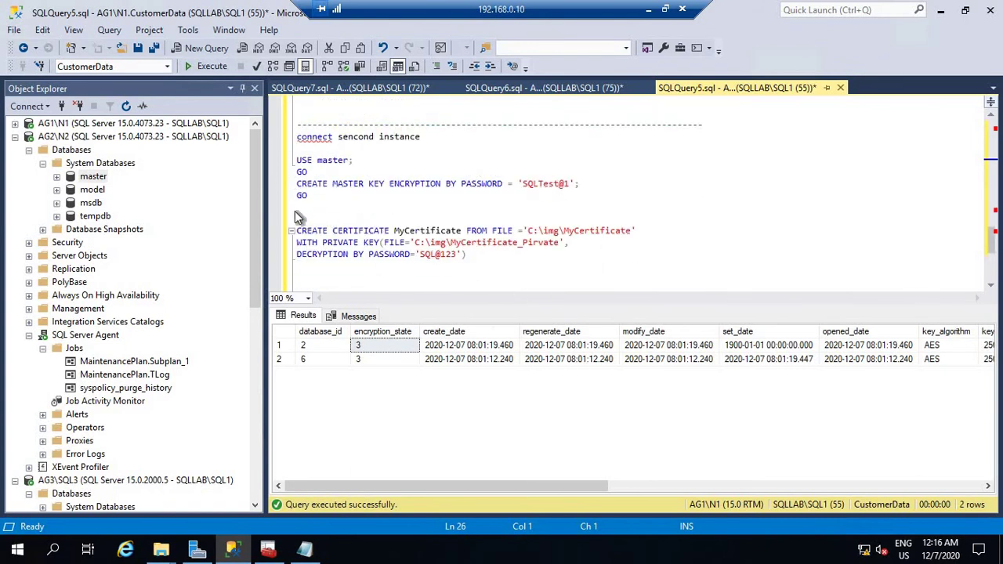
{"action": "left_click_drag", "start_coordinate": [296, 230], "coordinate": [480, 265]}
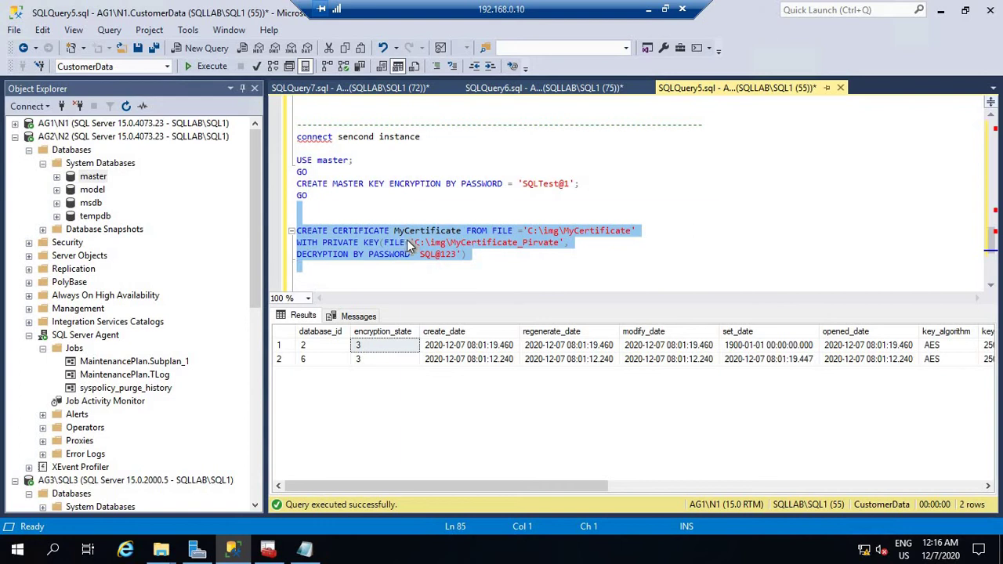
{"action": "right_click", "coordinate": [407, 240]}
{"action": "left_click", "coordinate": [441, 233]}
{"action": "left_click", "coordinate": [330, 87]}
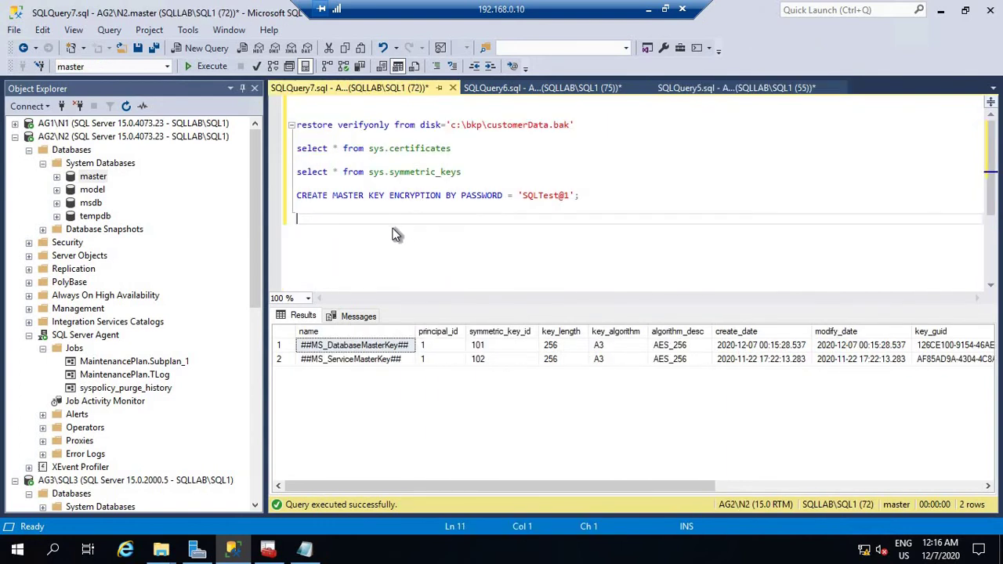
{"action": "key", "text": "ctrl+v"}
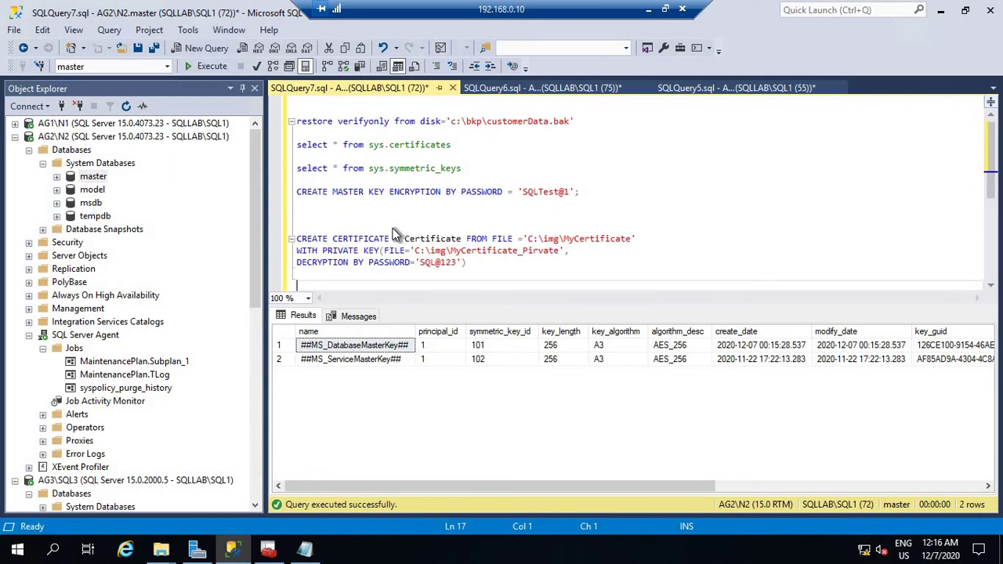
{"action": "left_click", "coordinate": [321, 219]}
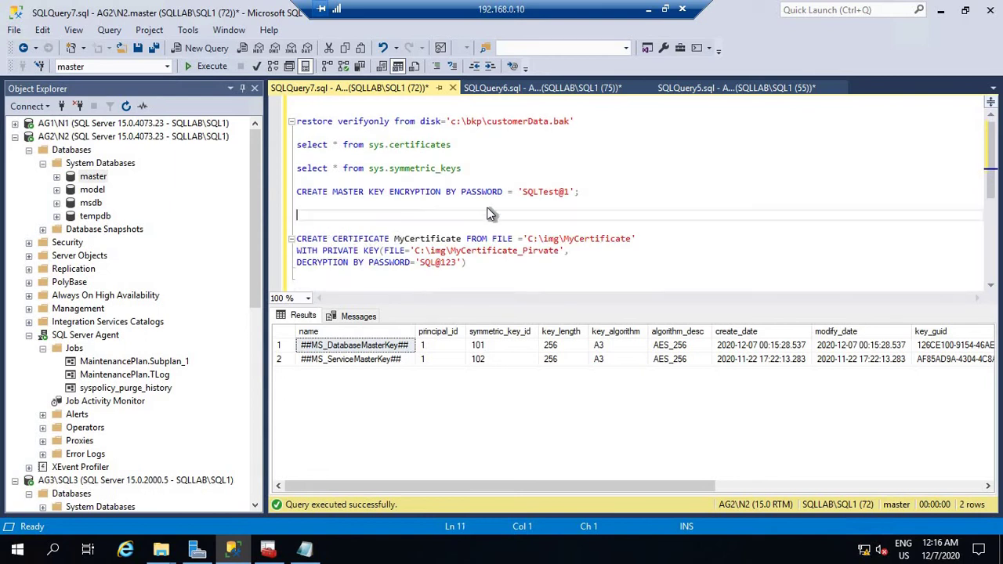
{"action": "left_click", "coordinate": [507, 274]}
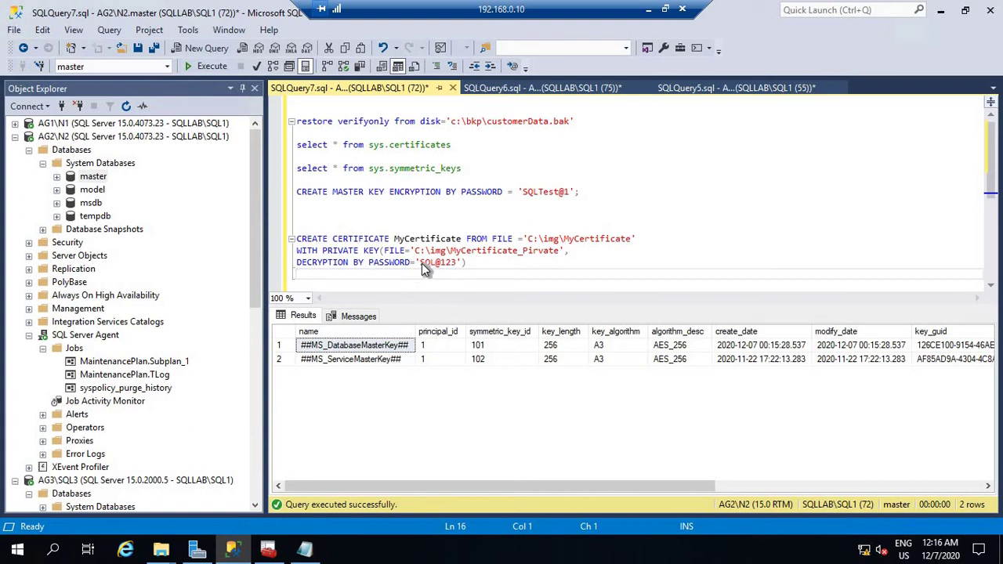
{"action": "left_click_drag", "start_coordinate": [421, 263], "coordinate": [454, 262]}
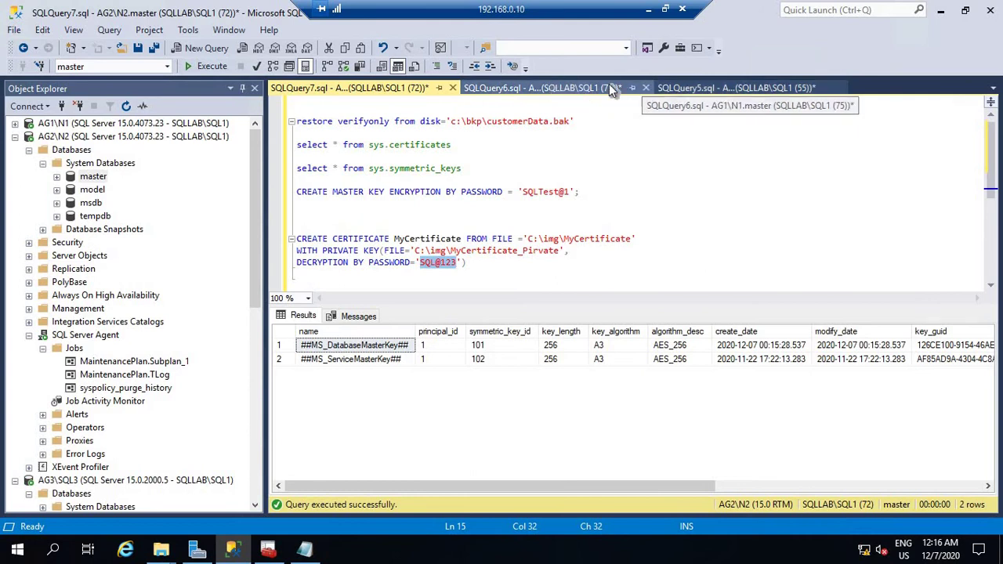
Correct the certificate's decryption password to match the one in the N1 script.
{"action": "left_click", "coordinate": [581, 85]}
{"action": "scroll", "coordinate": [555, 215], "scroll_direction": "down", "scroll_amount": 10}
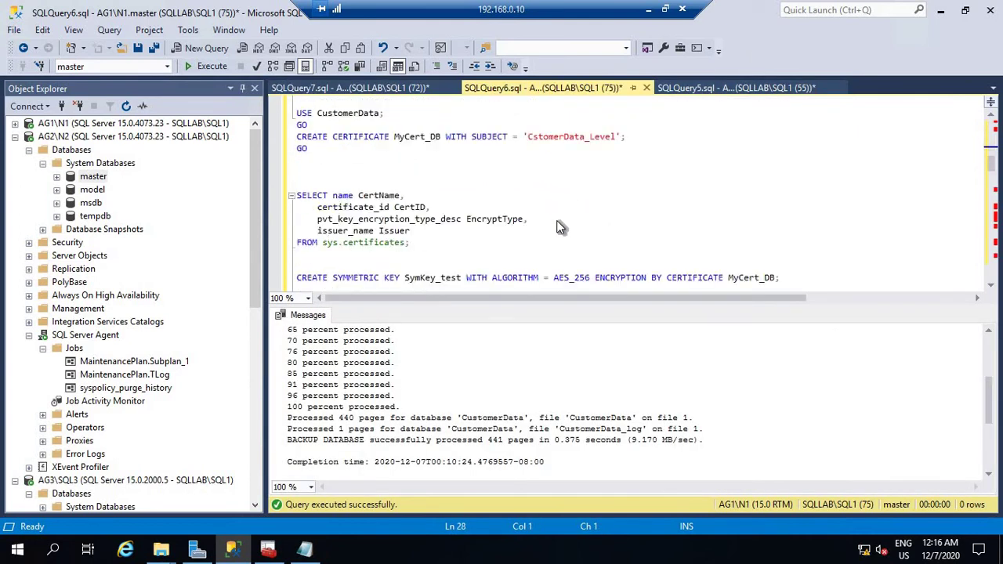
{"action": "scroll", "coordinate": [559, 227], "scroll_direction": "down", "scroll_amount": 10}
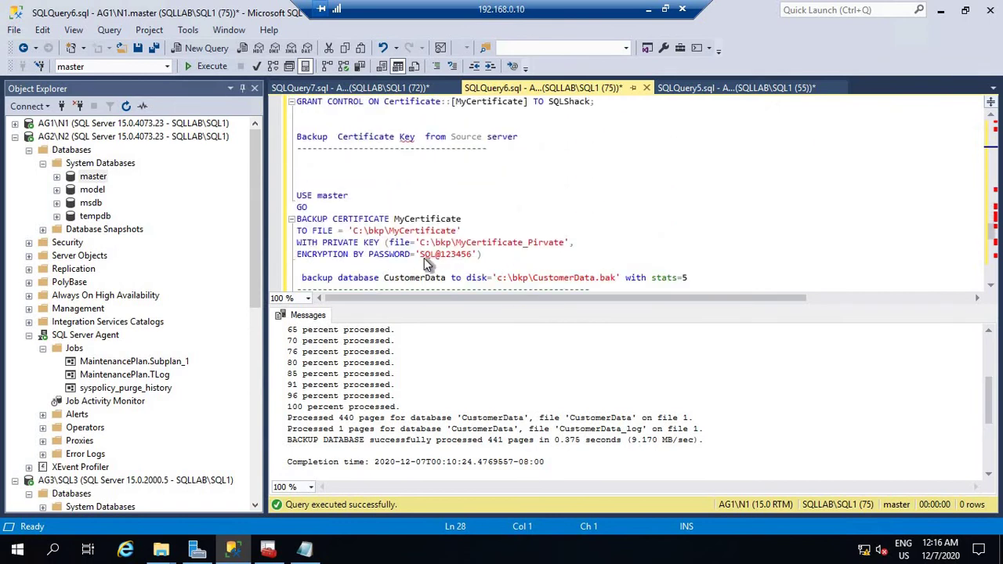
{"action": "left_click", "coordinate": [341, 87]}
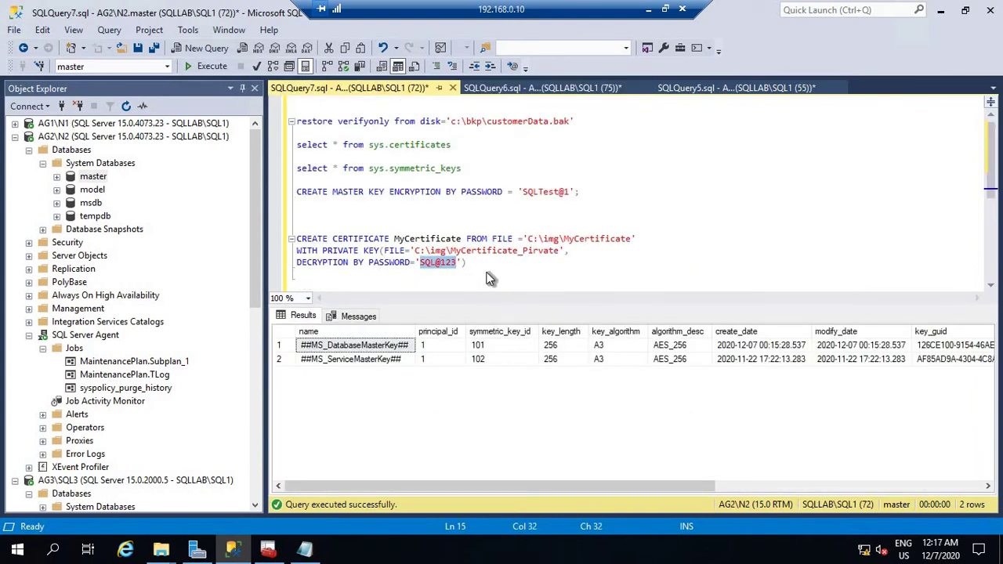
{"action": "key", "text": "BackSpace"}
{"action": "key", "text": "BackSpace"}
{"action": "key", "text": "BackSpace"}
{"action": "key", "text": "BackSpace"}
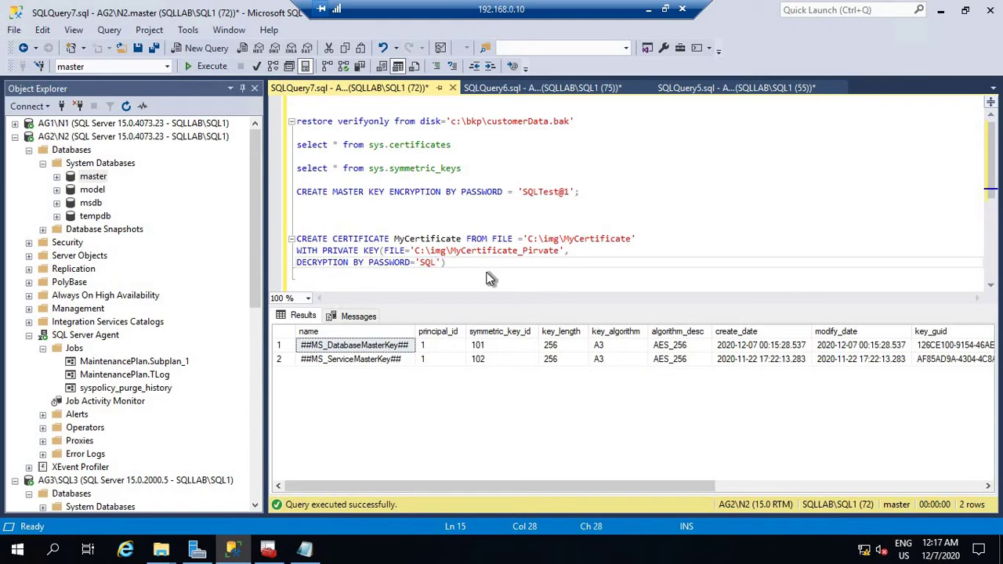
{"action": "type", "text": "@123456"}
Change the certificate and private key file paths from C:\img to C:\bkp.
{"action": "left_click_drag", "start_coordinate": [300, 222], "coordinate": [470, 281]}
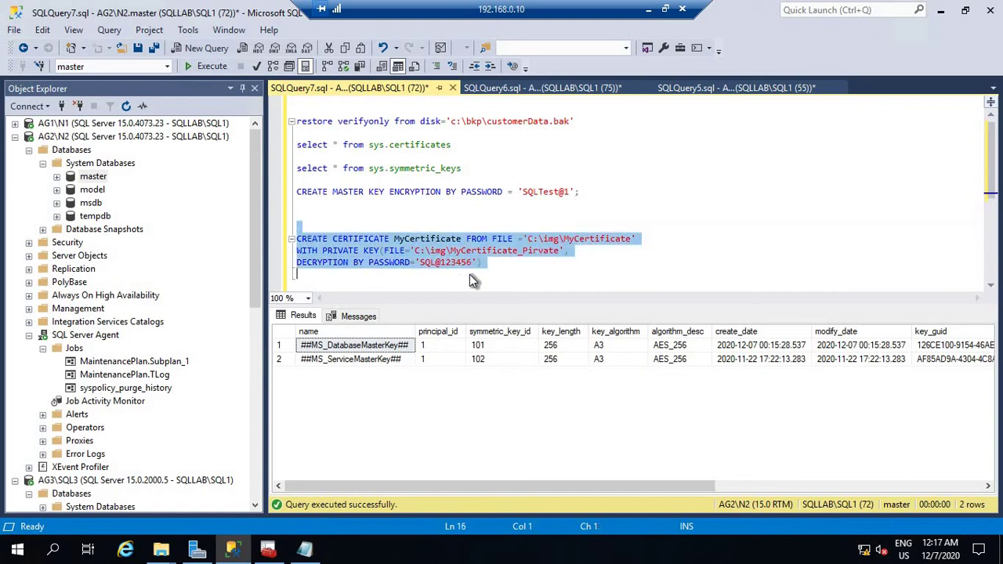
{"action": "left_click", "coordinate": [544, 239]}
{"action": "key", "text": "Delete"}
{"action": "key", "text": "Delete"}
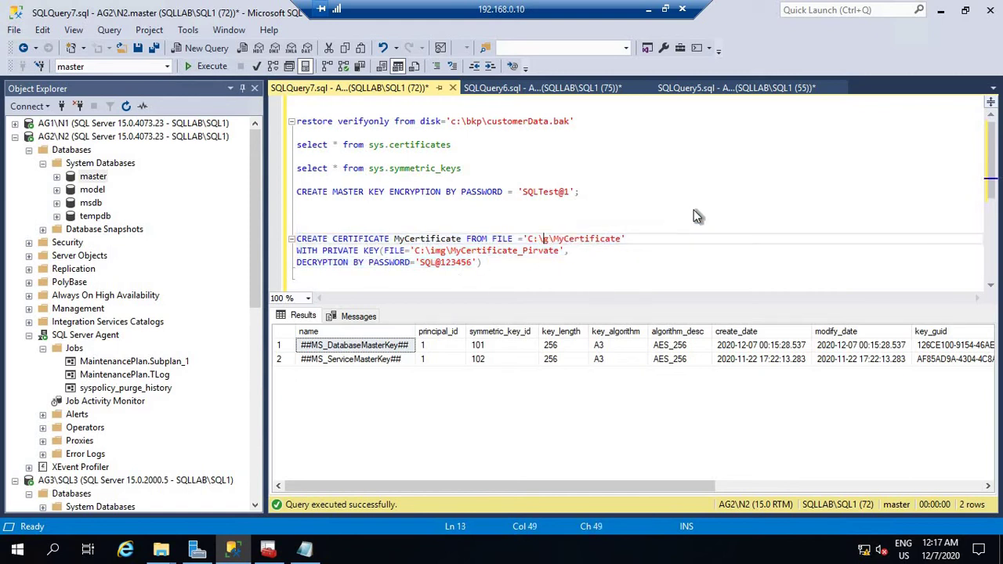
{"action": "key", "text": "Delete"}
{"action": "type", "text": "bkp"}
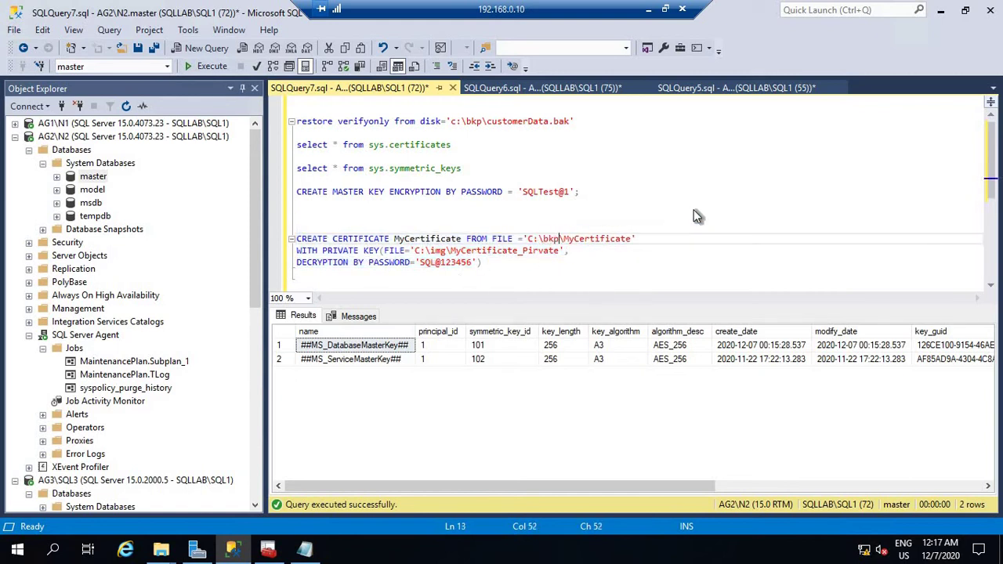
{"action": "left_click", "coordinate": [432, 252]}
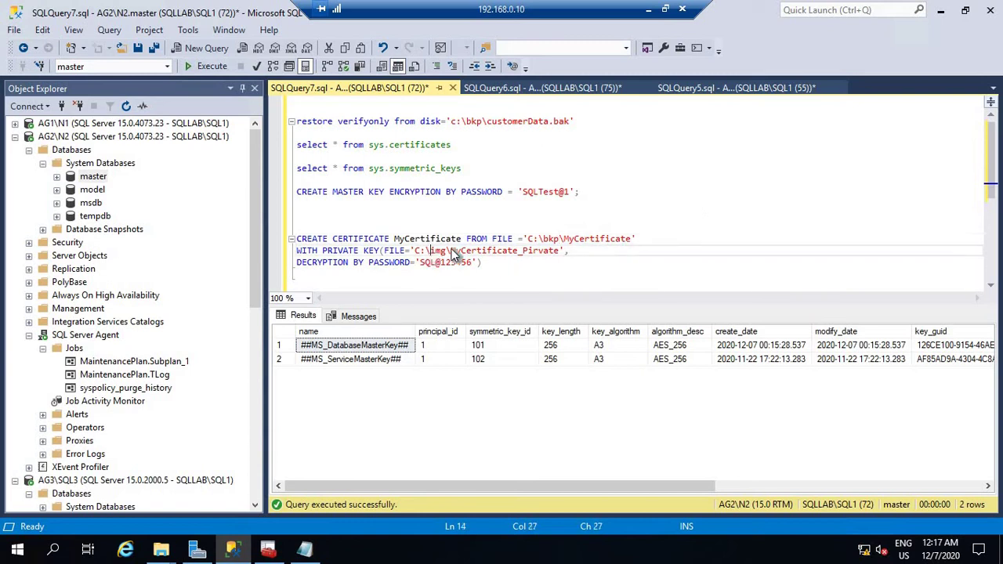
{"action": "key", "text": "Delete"}
{"action": "key", "text": "Delete"}
{"action": "key", "text": "Delete"}
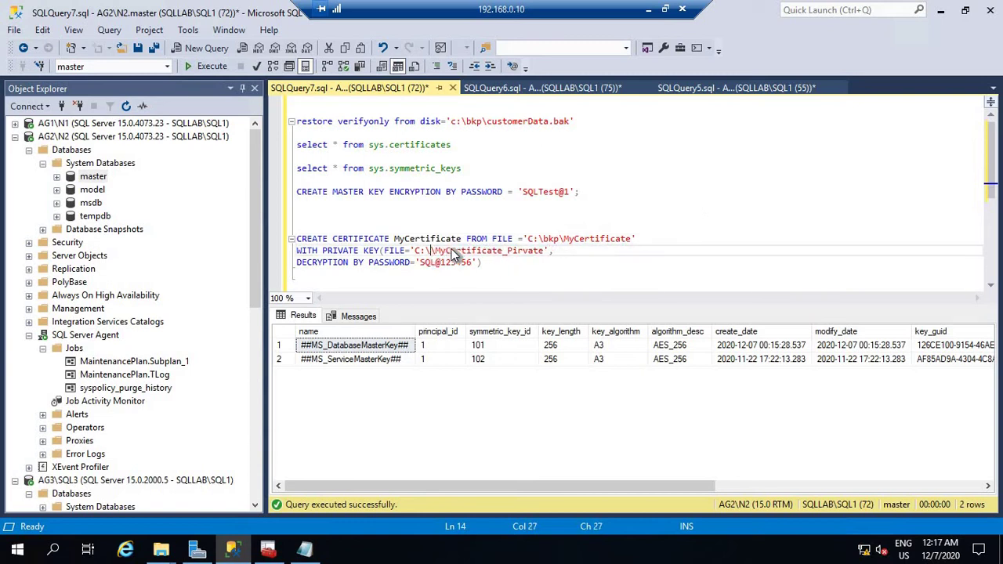
{"action": "type", "text": "bkp\\"}
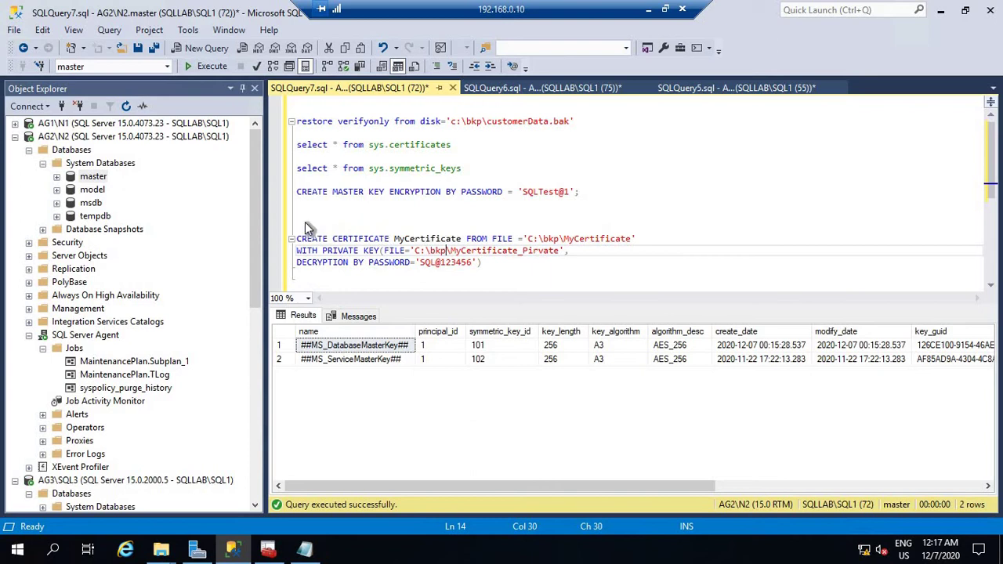
Run the CREATE CERTIFICATE MyCertificate statement, which now succeeds on N2.
{"action": "left_click_drag", "start_coordinate": [304, 221], "coordinate": [317, 284]}
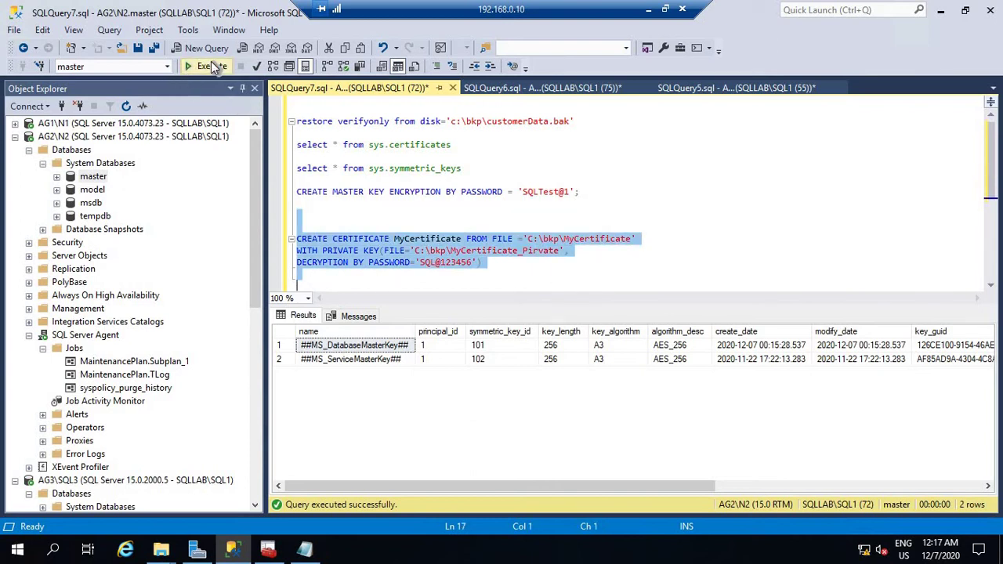
{"action": "left_click", "coordinate": [213, 65]}
{"action": "left_click", "coordinate": [430, 214]}
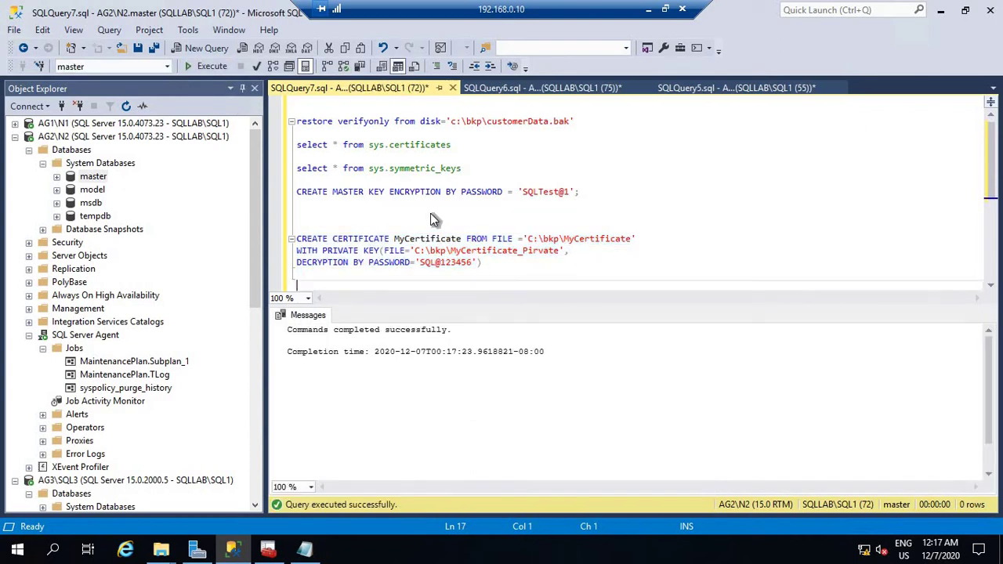
{"action": "scroll", "coordinate": [601, 144], "scroll_direction": "up", "scroll_amount": 1}
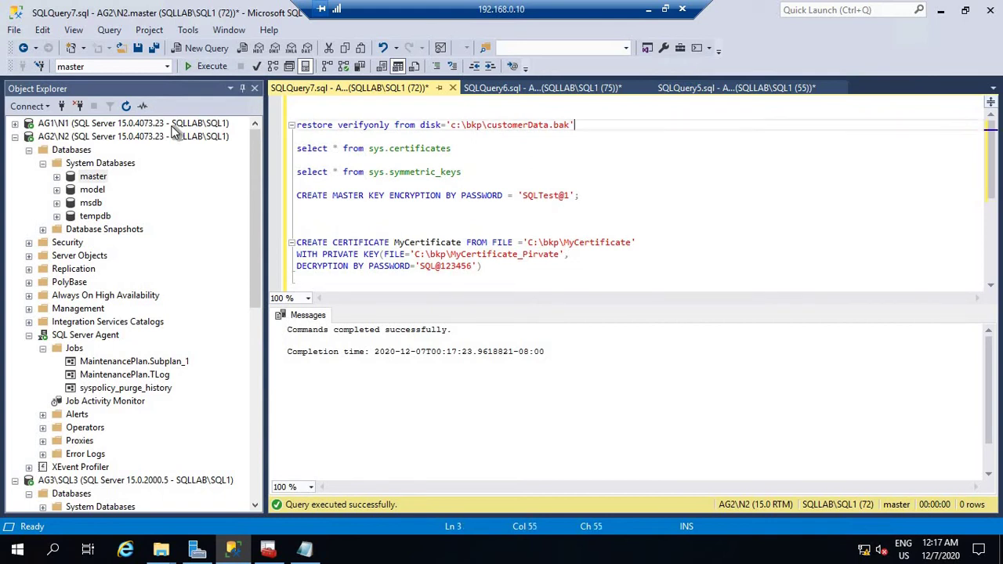
{"action": "left_click_drag", "start_coordinate": [597, 125], "coordinate": [296, 125]}
Re-run RESTORE VERIFYONLY on c:\bkp\customerData.bak, now reporting the backup set valid.
{"action": "left_click", "coordinate": [211, 66]}
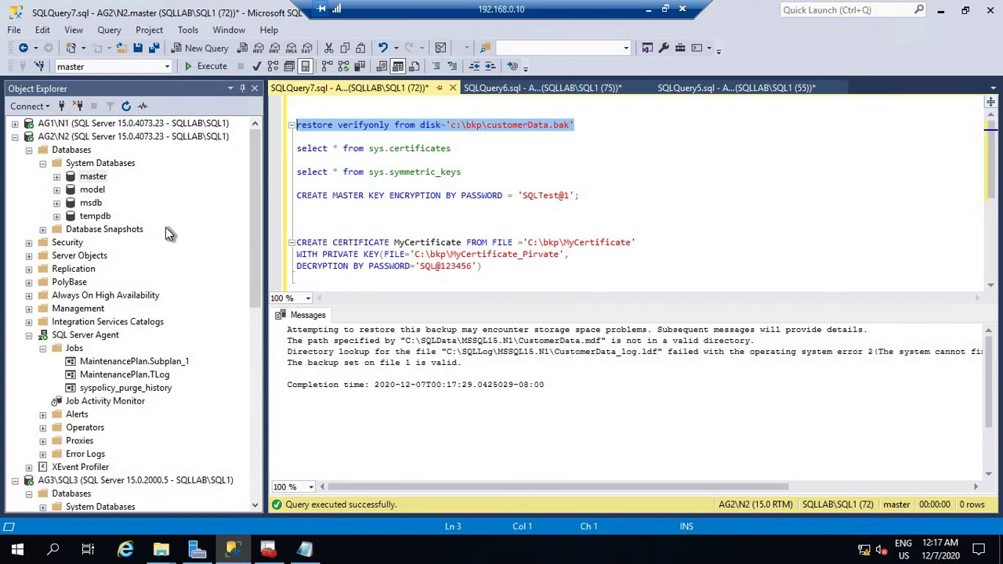
{"action": "left_click", "coordinate": [590, 128]}
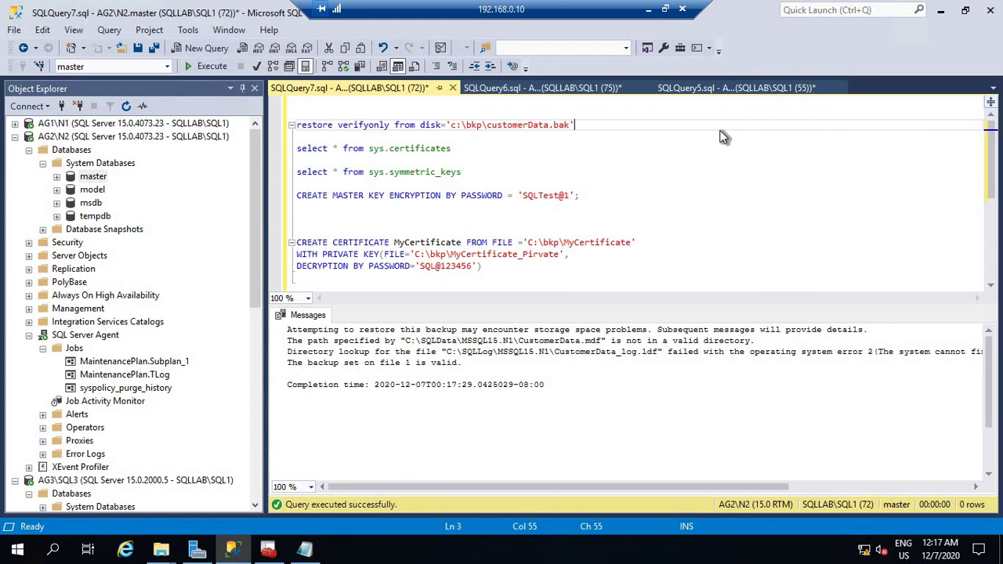
{"action": "key", "text": "Return"}
{"action": "key", "text": "Return"}
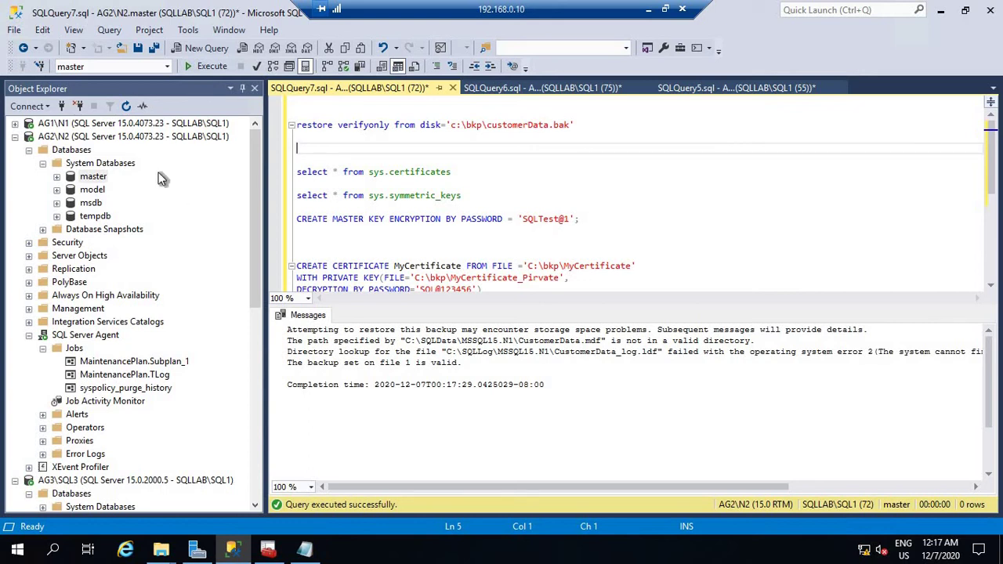
Start a database restore on N2 using C:\bkp\CustomerData.bak as the backup device.
{"action": "right_click", "coordinate": [77, 140]}
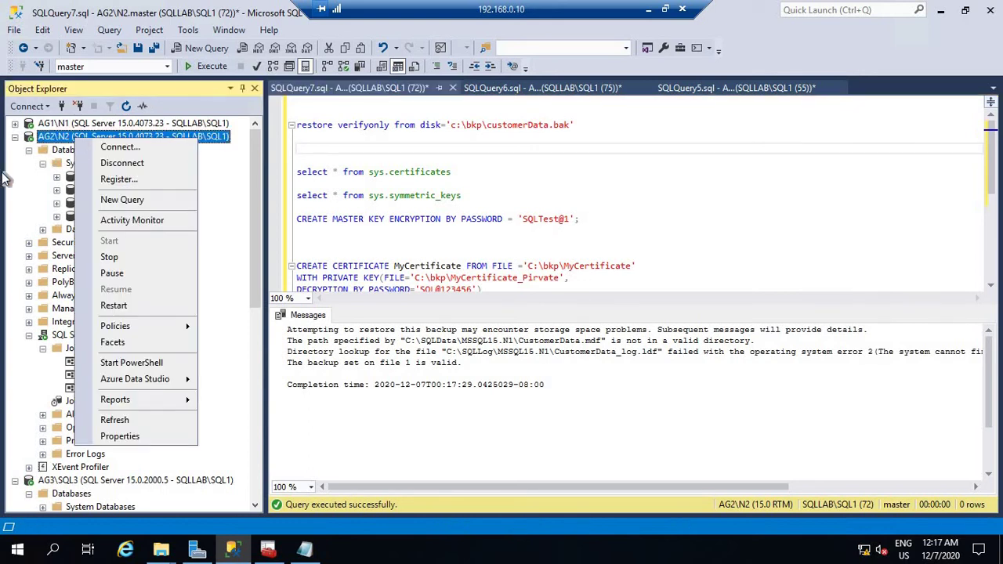
{"action": "key", "text": "Escape"}
{"action": "right_click", "coordinate": [74, 151]}
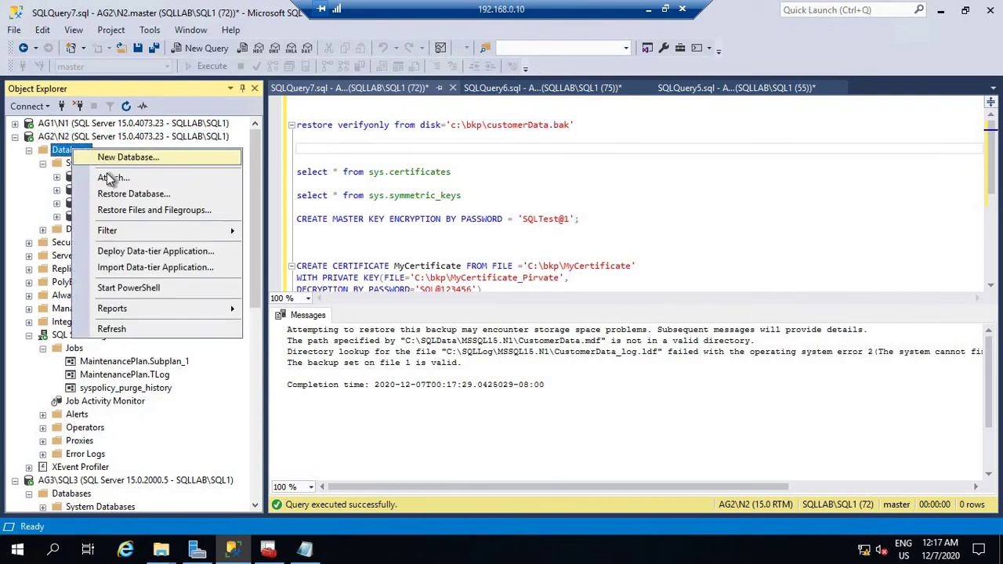
{"action": "key", "text": "Escape"}
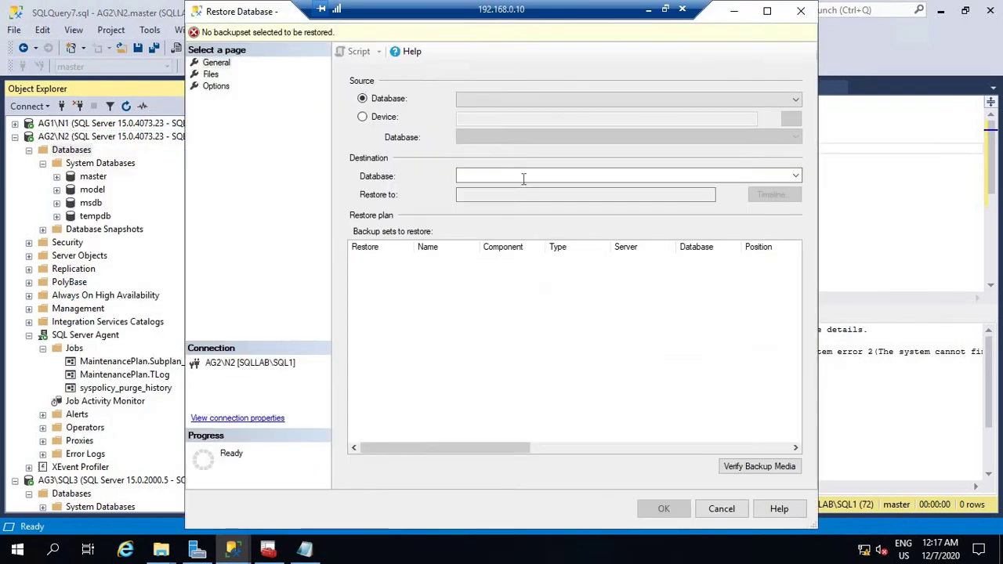
{"action": "left_click", "coordinate": [370, 117]}
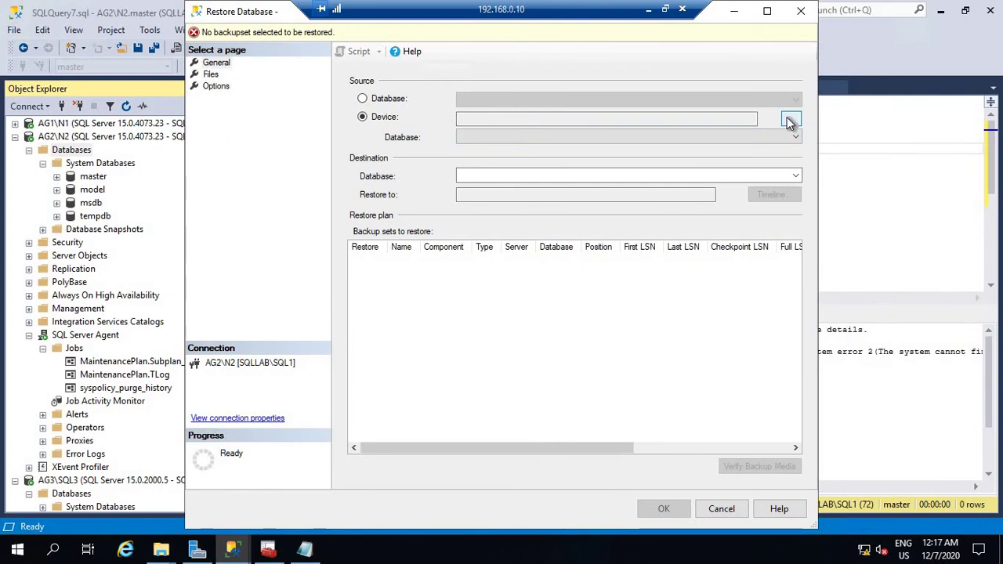
{"action": "left_click", "coordinate": [790, 119]}
{"action": "left_click", "coordinate": [637, 232]}
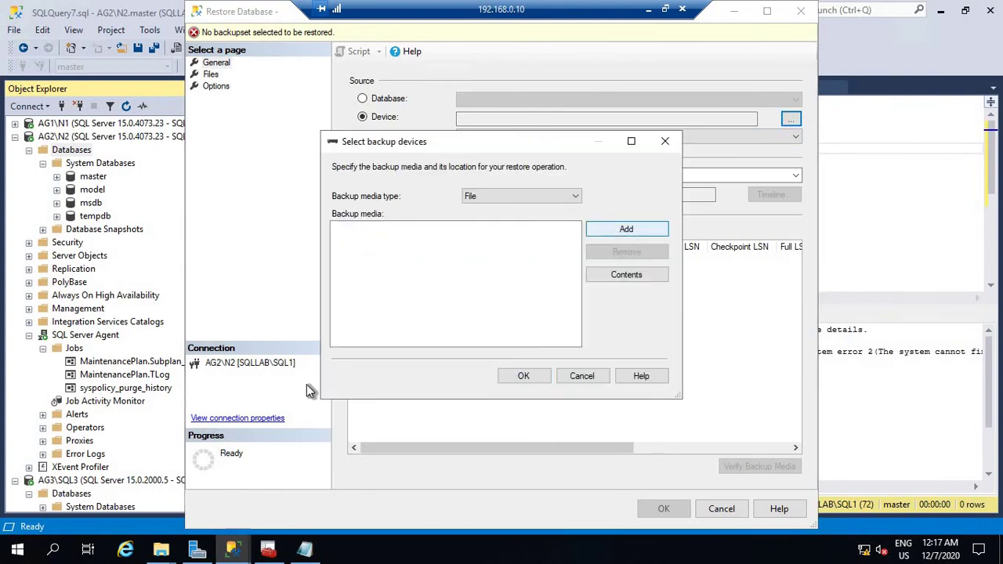
{"action": "left_click", "coordinate": [324, 174]}
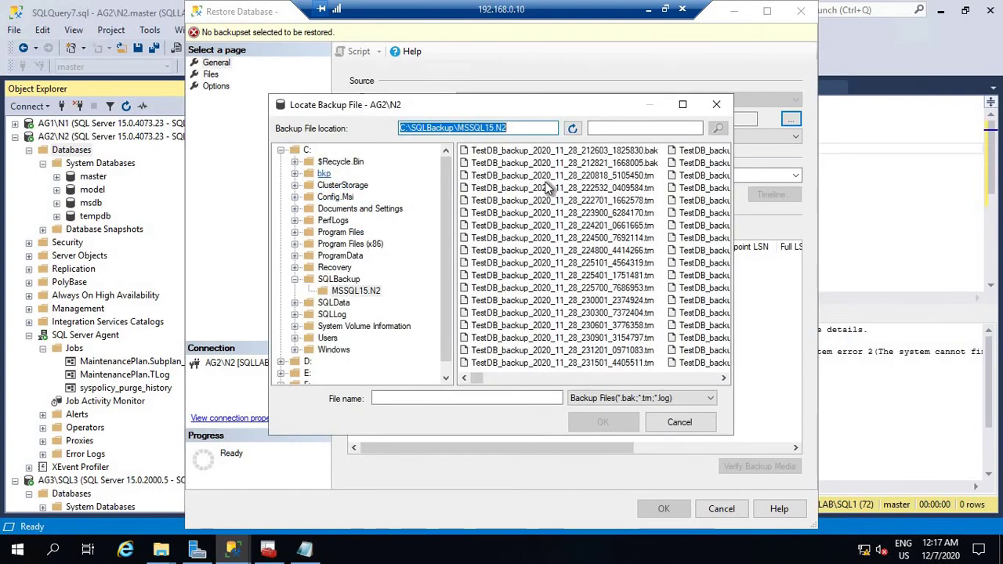
{"action": "left_click", "coordinate": [505, 151]}
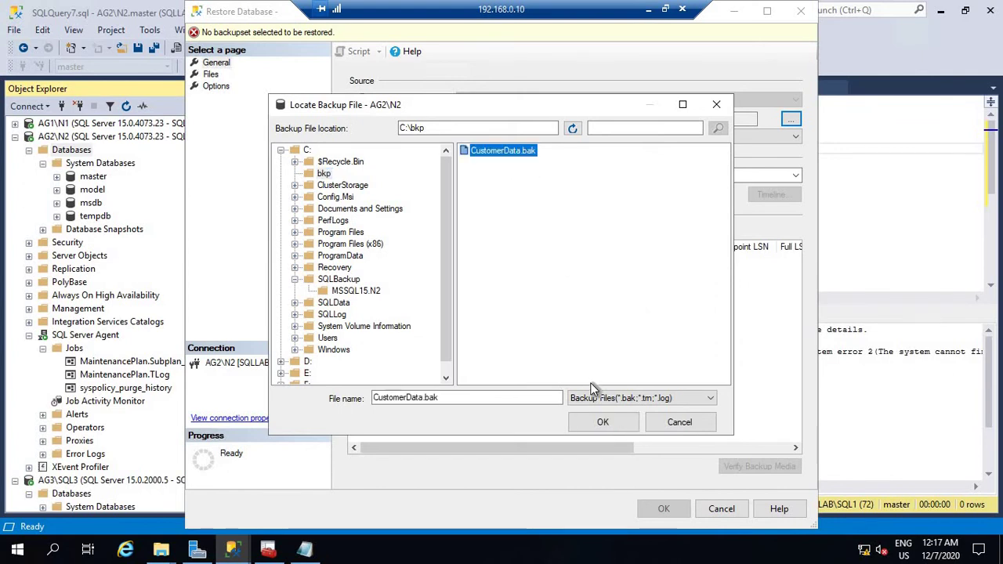
{"action": "left_click", "coordinate": [602, 421]}
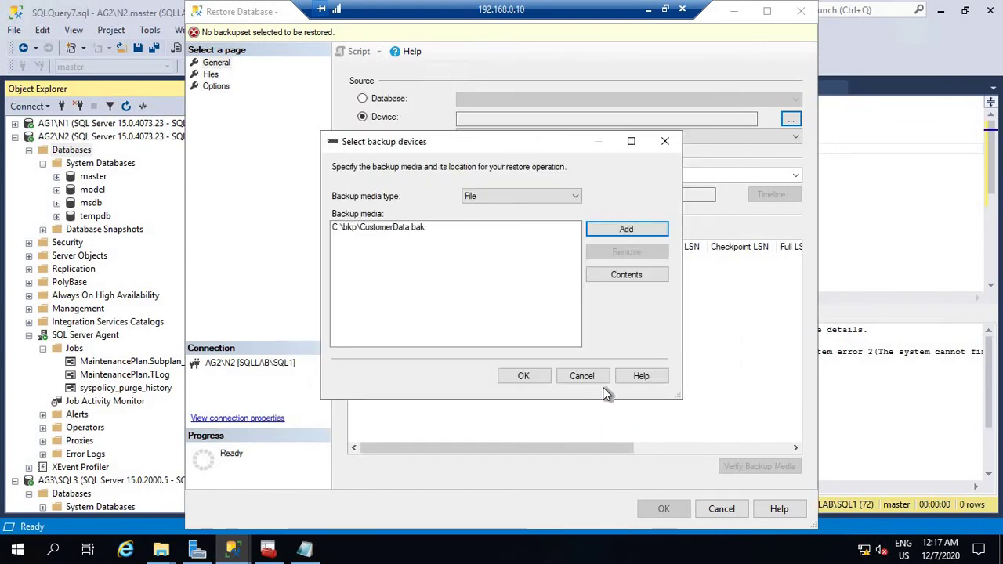
{"action": "left_click", "coordinate": [527, 374]}
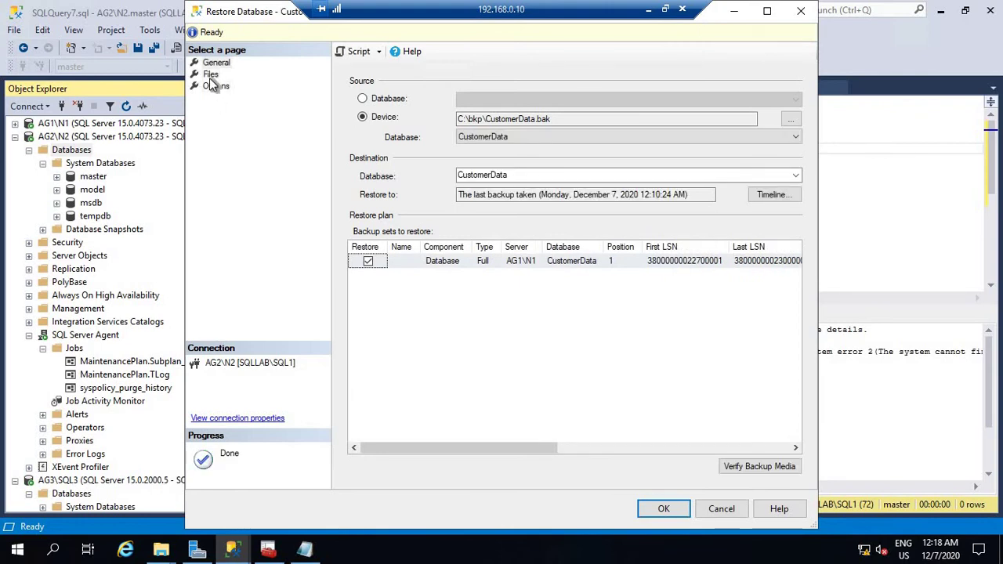
Relocate all files to the N2 folders and restore CustomerData successfully.
{"action": "left_click", "coordinate": [210, 74]}
{"action": "left_click", "coordinate": [362, 101]}
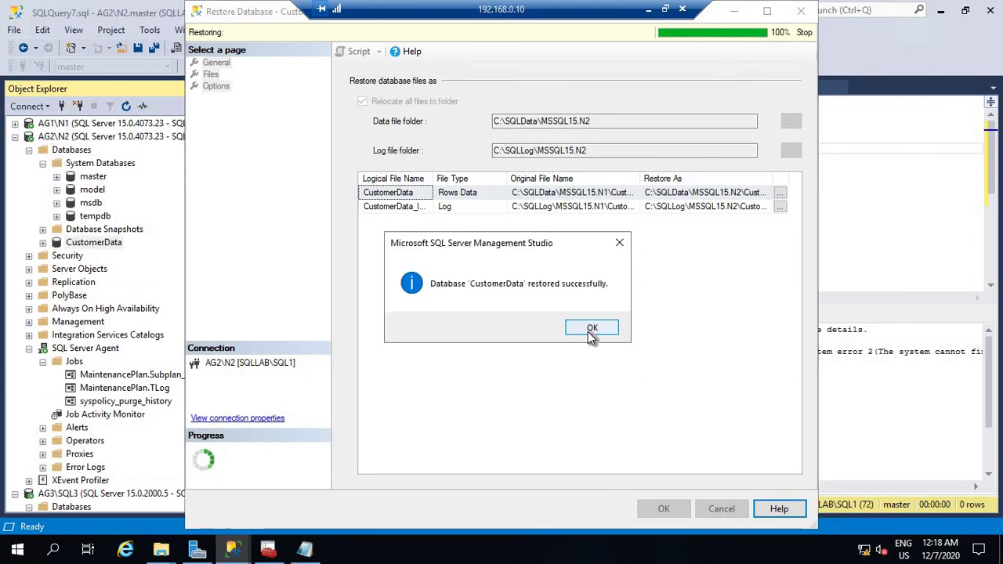
{"action": "left_click", "coordinate": [593, 327]}
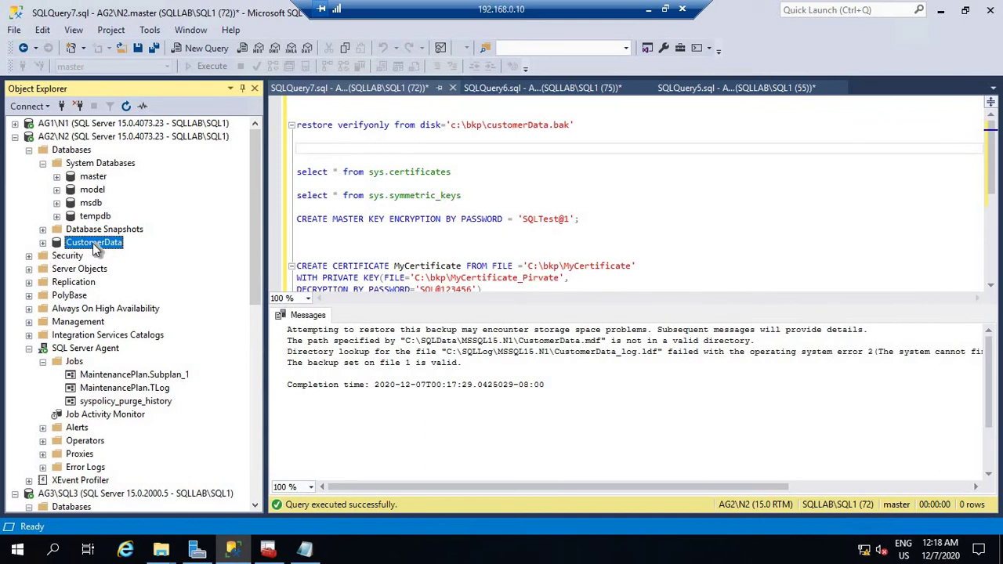
Open a new query on CustomerData and list sys.symmetric_keys, showing SymKey_test and the database master key.
{"action": "left_click", "coordinate": [44, 244]}
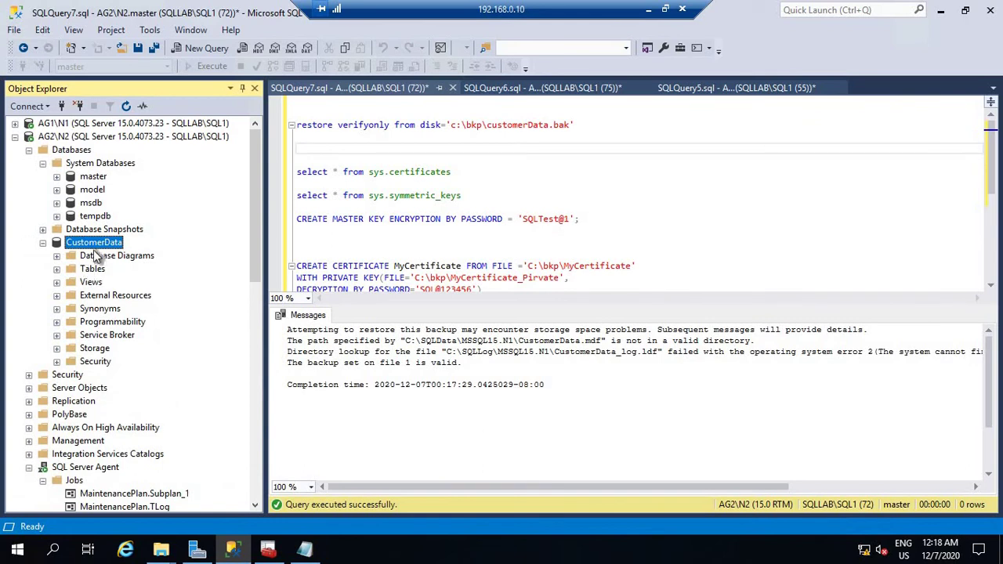
{"action": "right_click", "coordinate": [101, 243]}
{"action": "left_click", "coordinate": [145, 267]}
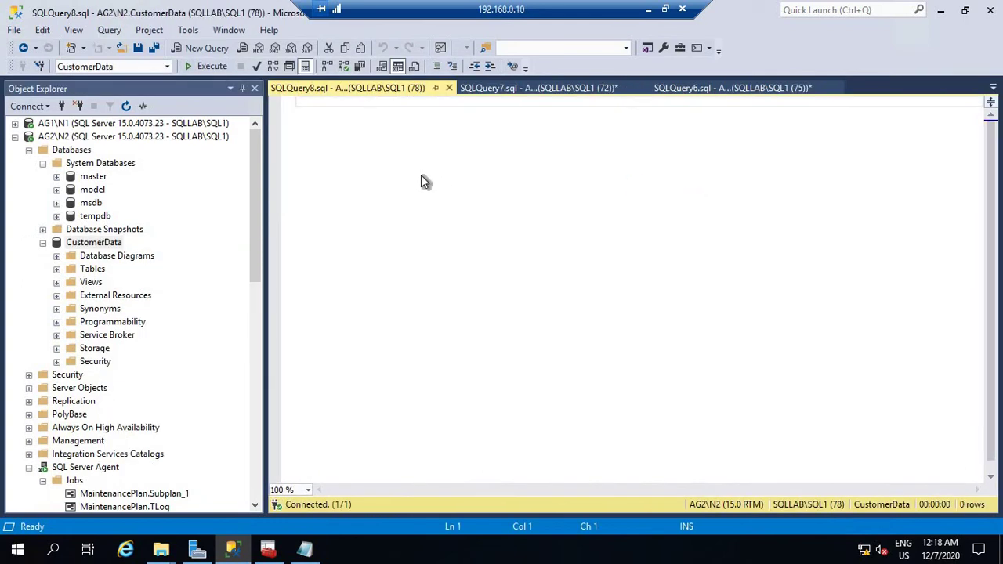
{"action": "type", "text": "sele"}
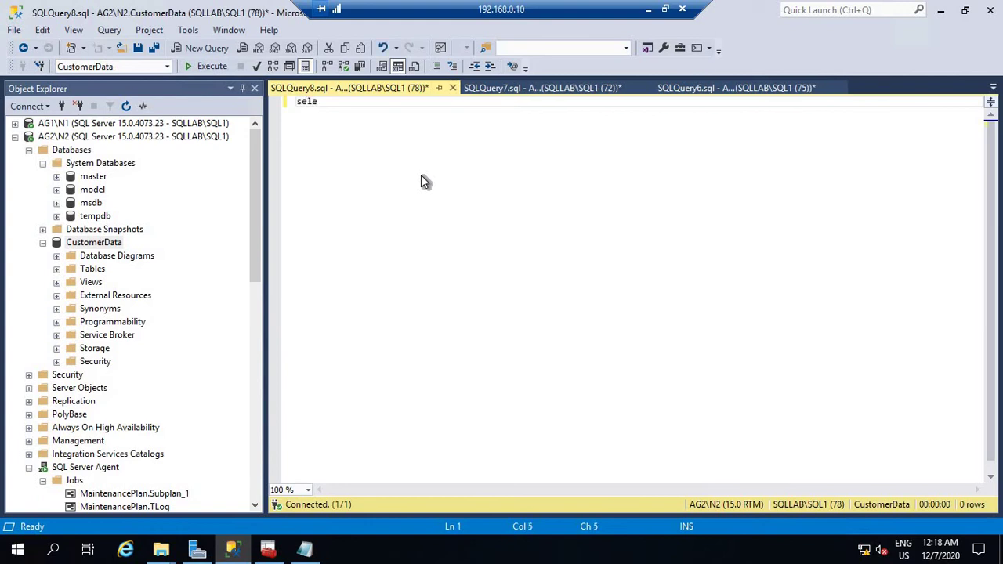
{"action": "type", "text": "ct * from sys"}
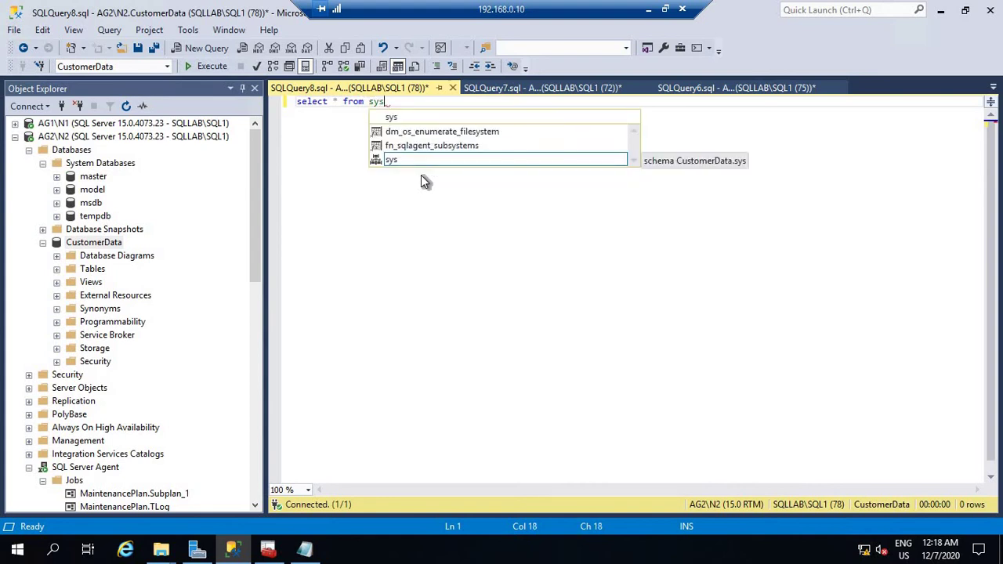
{"action": "type", "text": ".sys"}
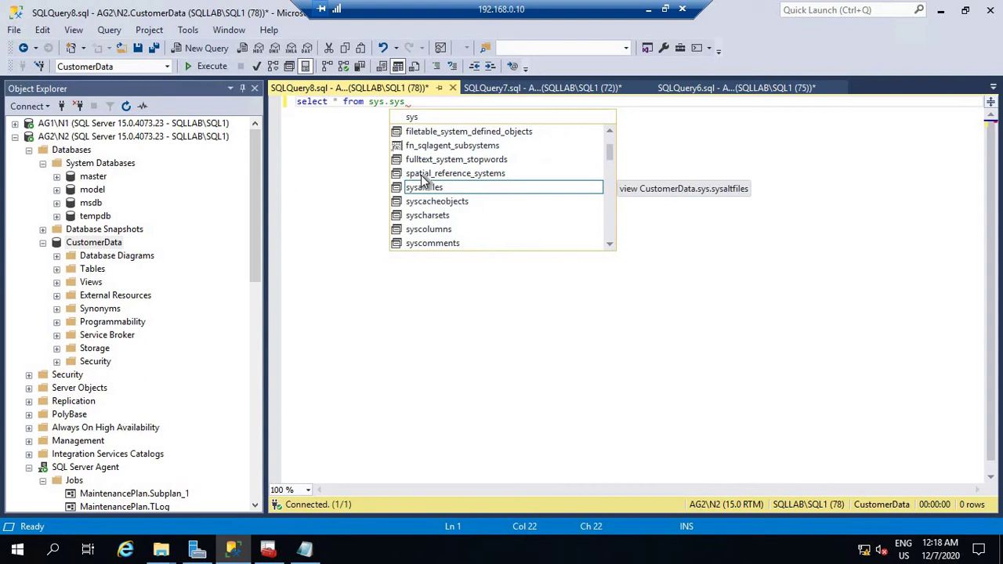
{"action": "key", "text": "BackSpace"}
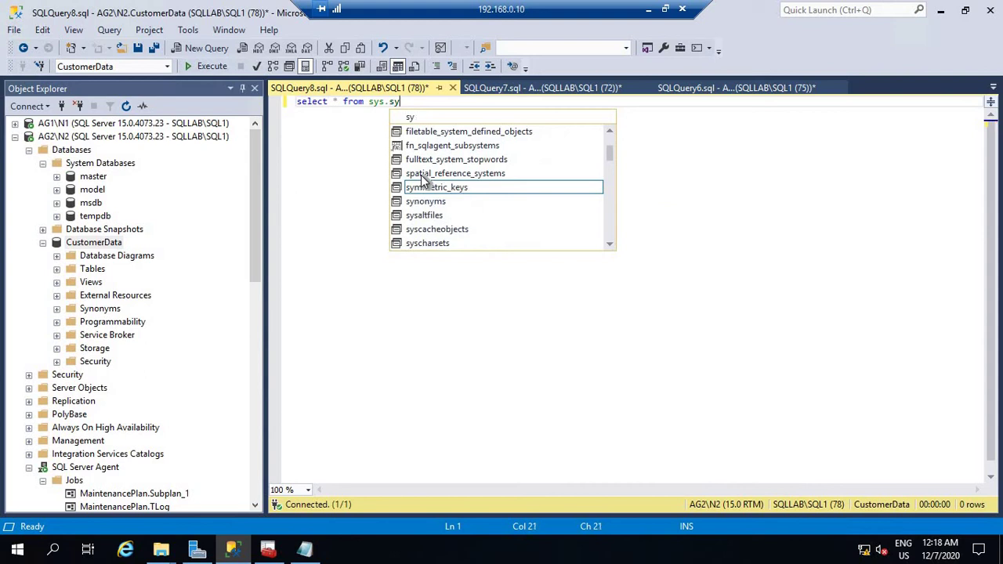
{"action": "type", "text": "mmet"}
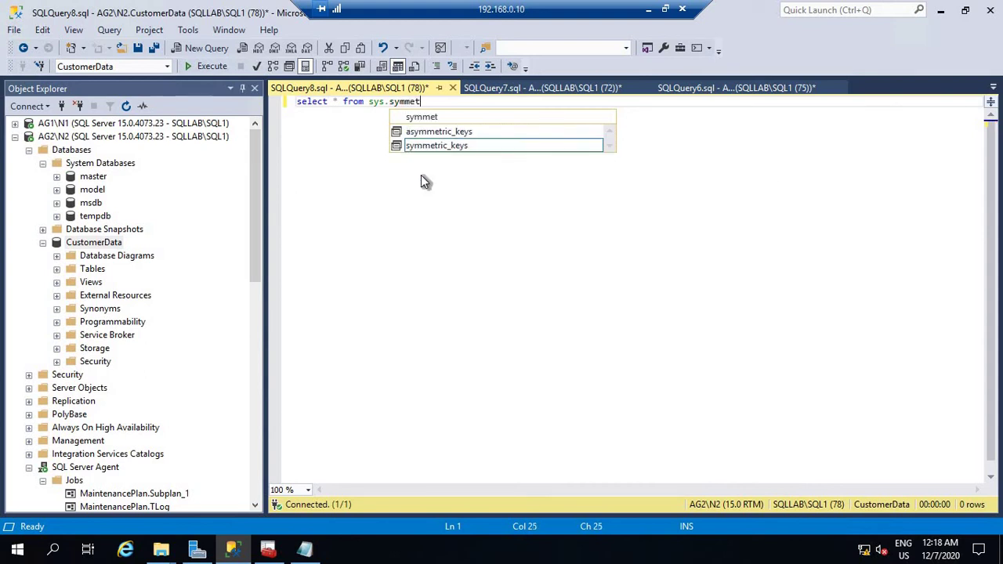
{"action": "type", "text": "ric_key"}
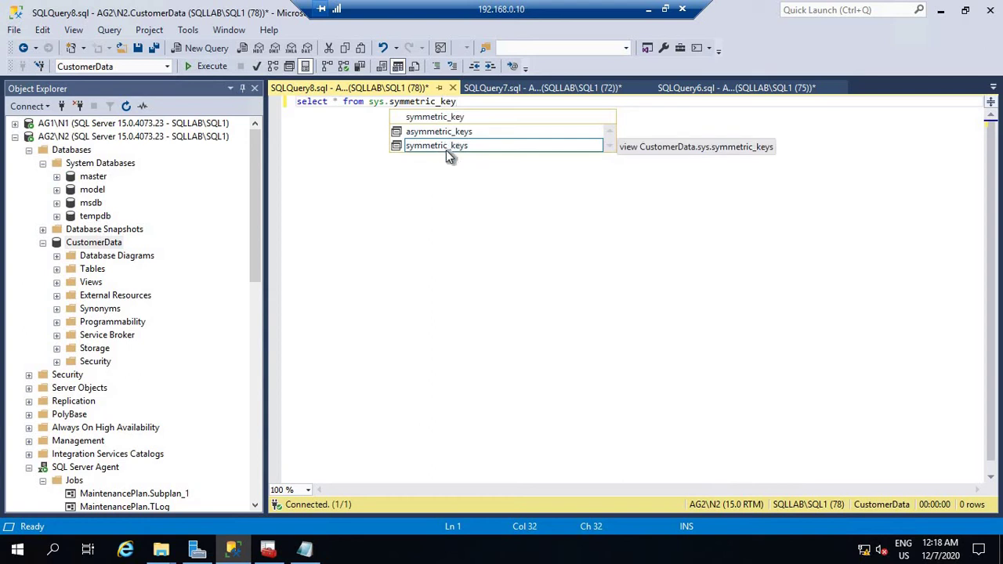
{"action": "double_click", "coordinate": [446, 150]}
{"action": "left_click", "coordinate": [210, 68]}
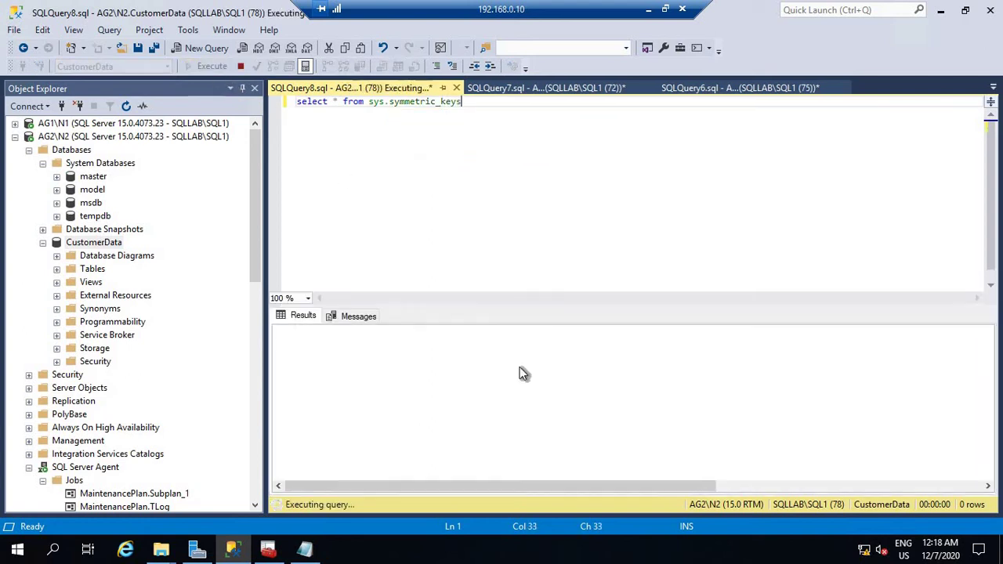
{"action": "left_click", "coordinate": [313, 364]}
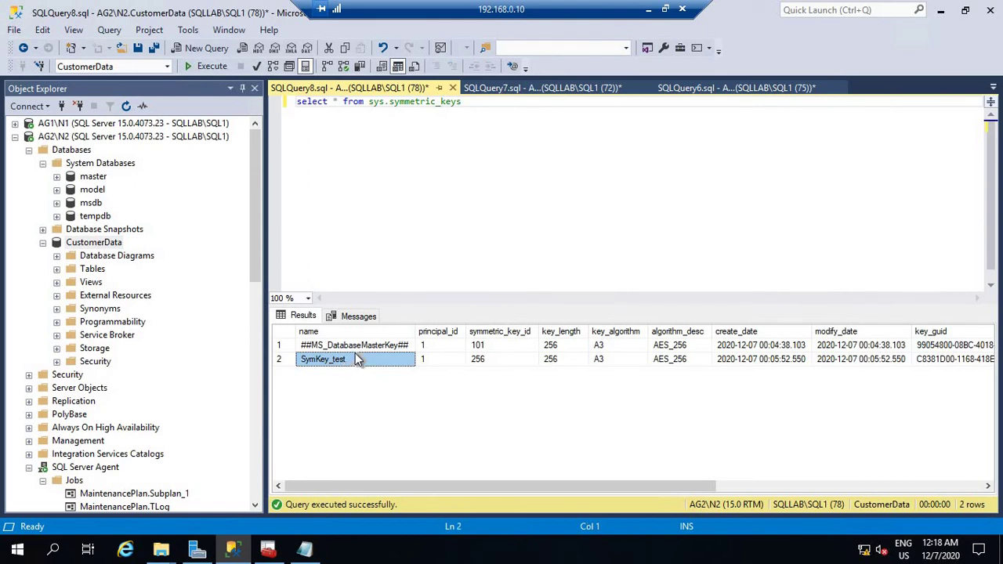
{"action": "left_click", "coordinate": [339, 346]}
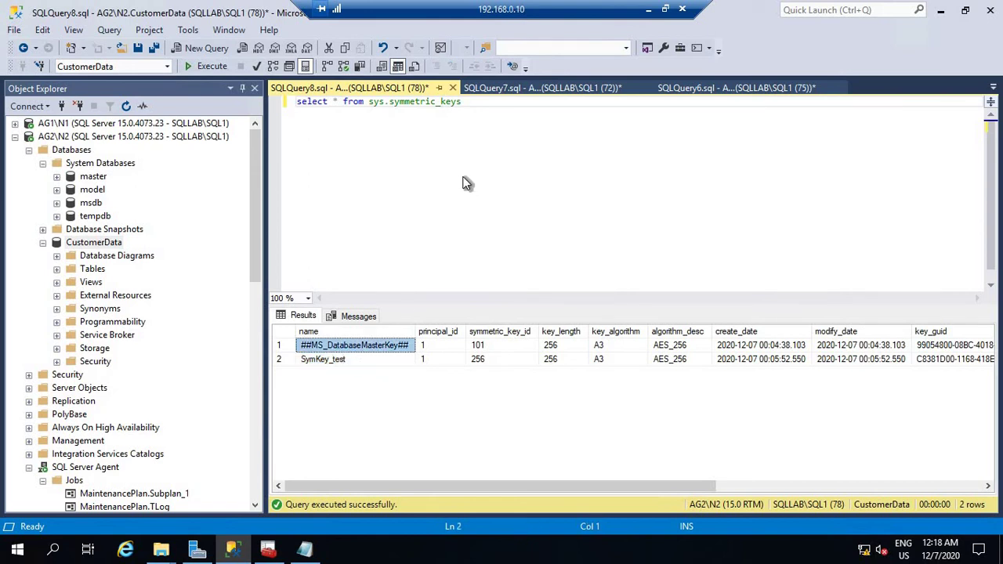
Add and run select * from sys.certificates on its own, showing certificate MyCert_DB.
{"action": "left_click", "coordinate": [491, 111]}
{"action": "key", "text": "Return"}
{"action": "key", "text": "Return"}
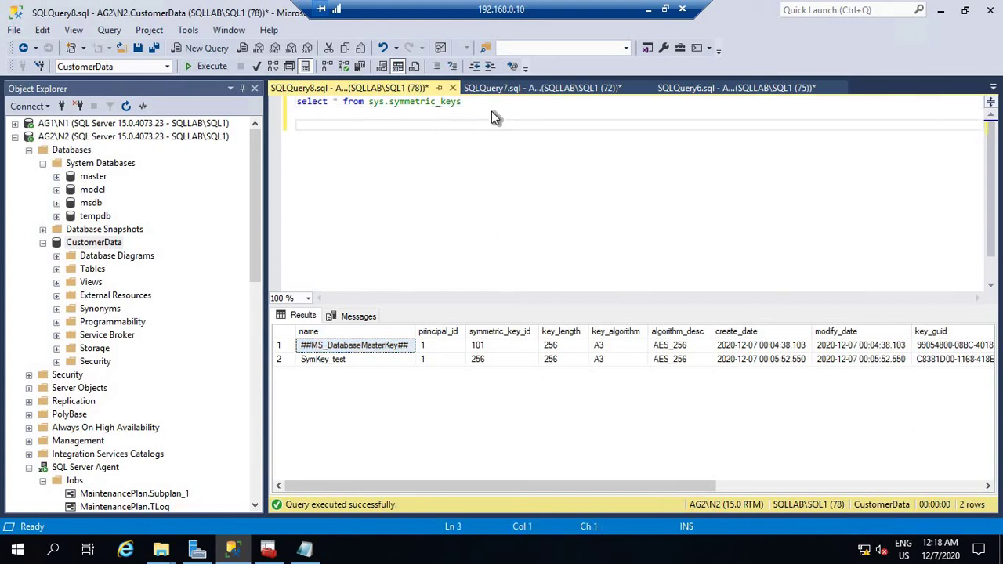
{"action": "type", "text": "select * from sys"}
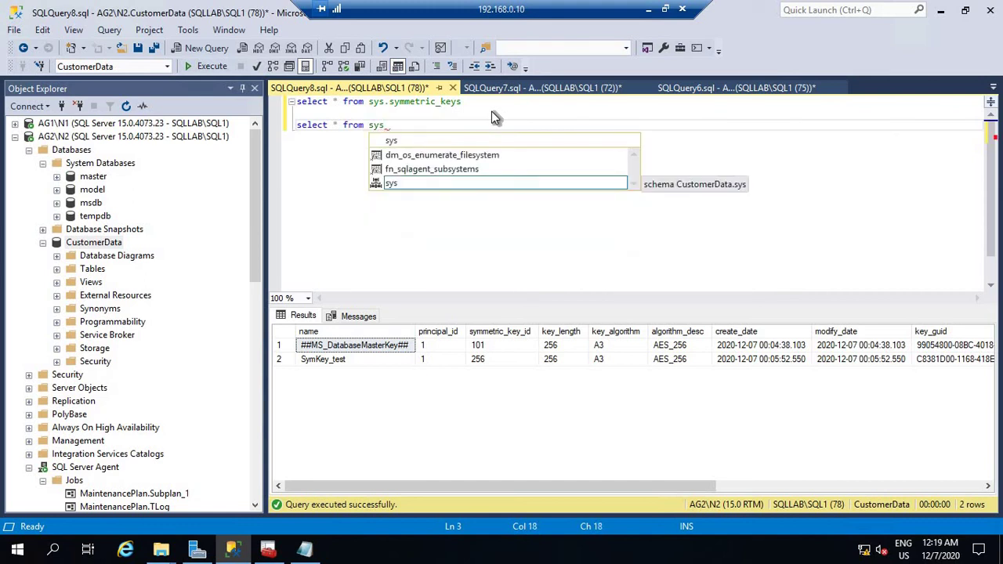
{"action": "type", "text": ".certi"}
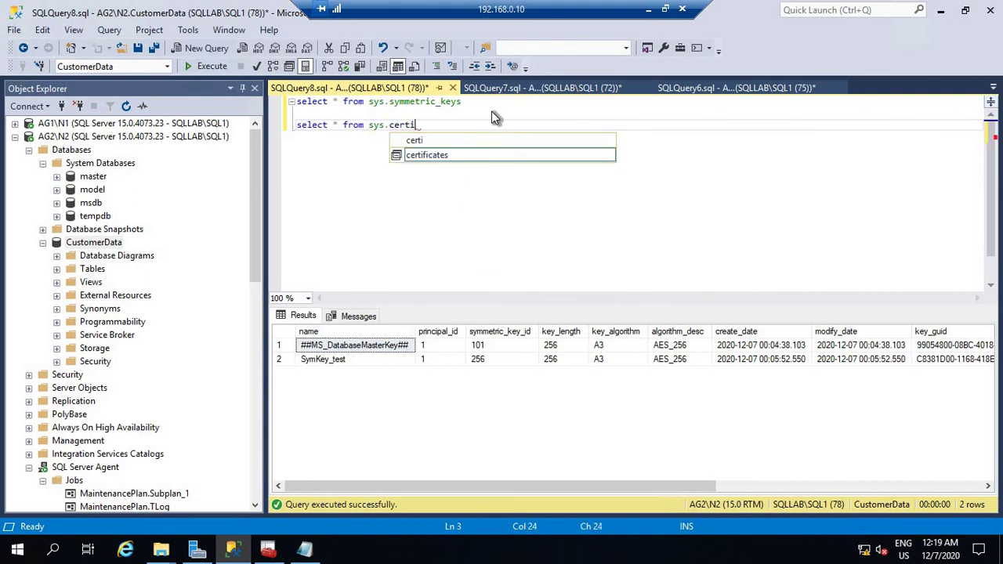
{"action": "type", "text": "ficate"}
{"action": "double_click", "coordinate": [465, 147]}
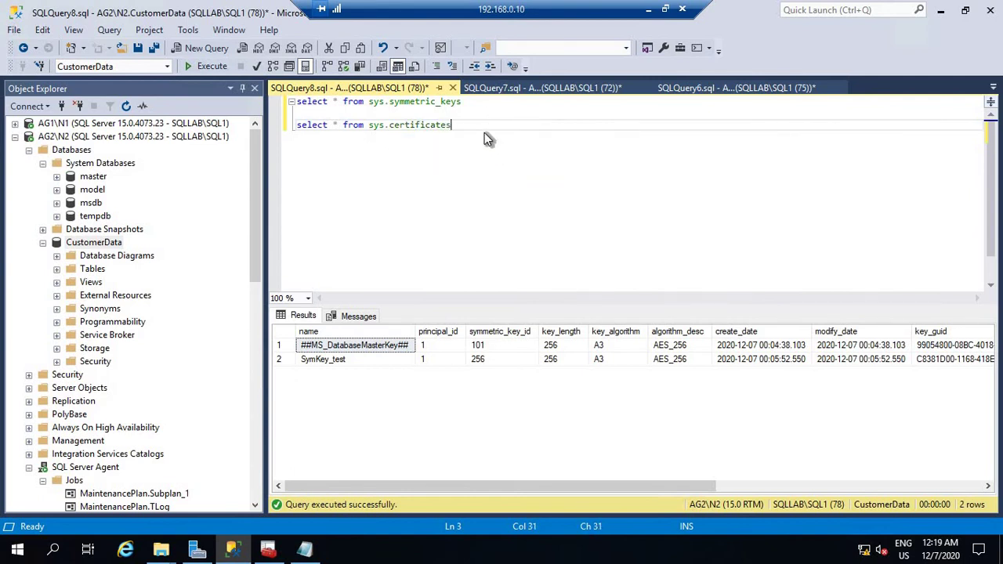
{"action": "key", "text": "shift+Home"}
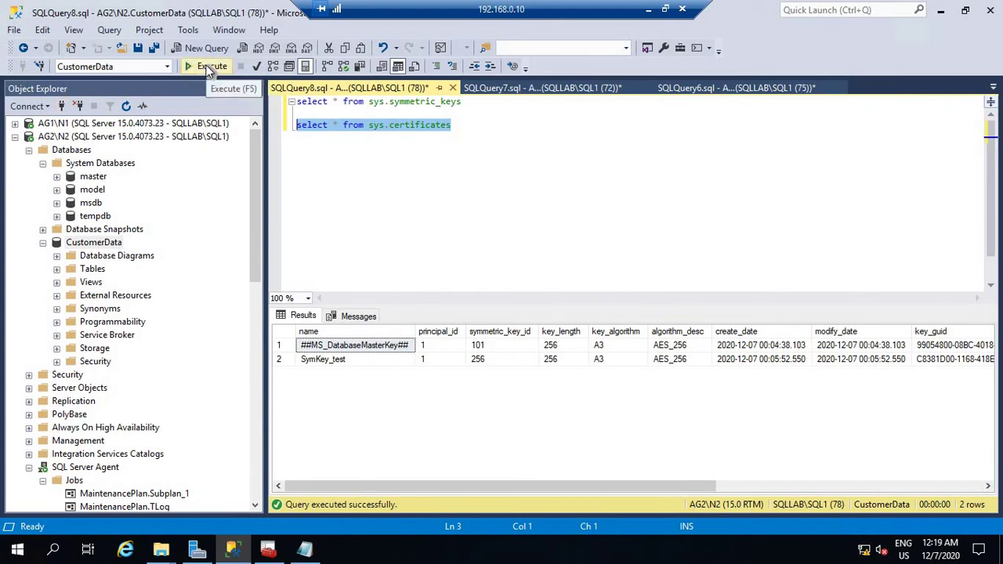
{"action": "left_click", "coordinate": [209, 67]}
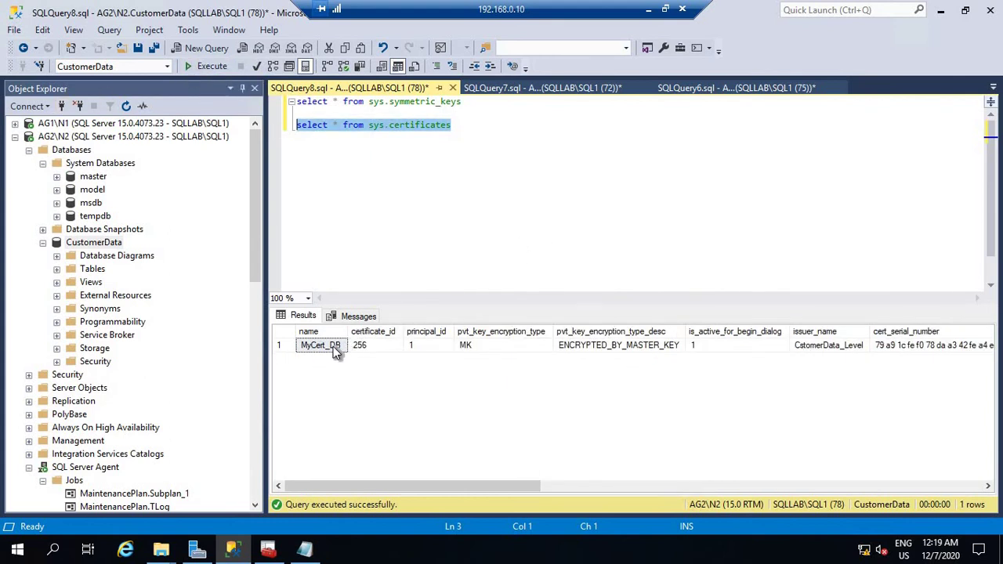
{"action": "left_click", "coordinate": [331, 346]}
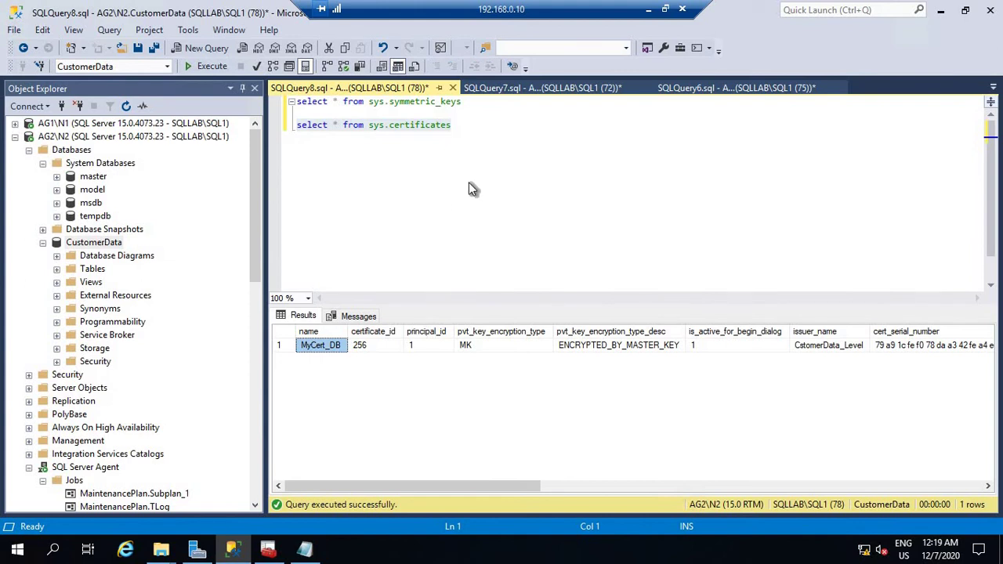
{"action": "right_click", "coordinate": [94, 179]}
{"action": "key", "text": "Return"}
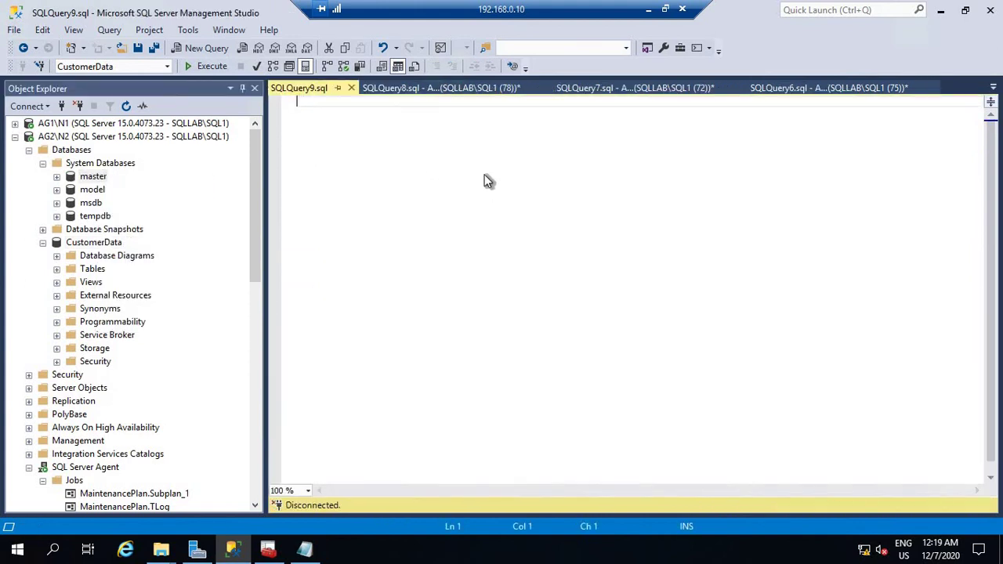
{"action": "left_click", "coordinate": [505, 85]}
{"action": "left_click", "coordinate": [472, 167]}
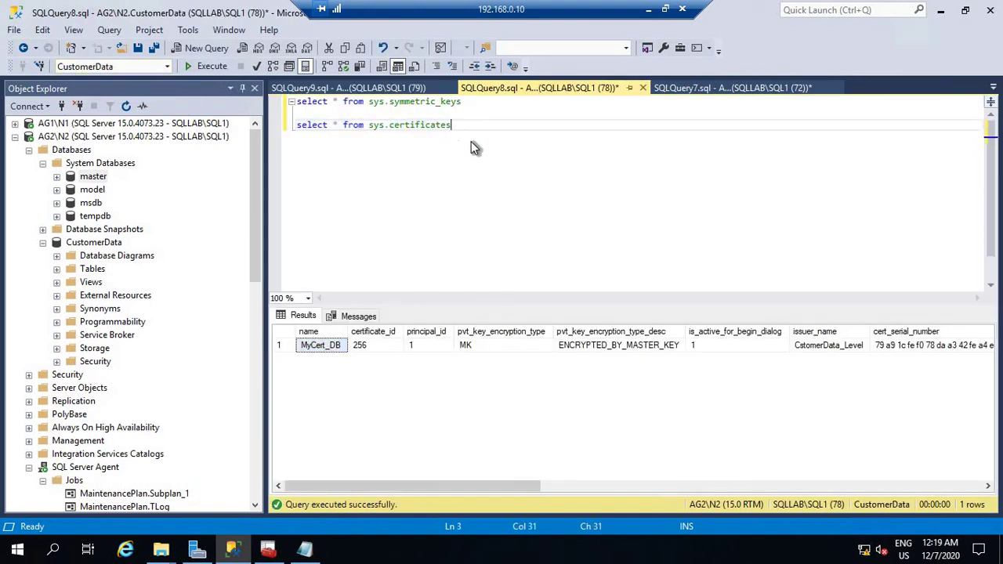
{"action": "left_click_drag", "start_coordinate": [453, 125], "coordinate": [286, 108]}
{"action": "right_click", "coordinate": [328, 128]}
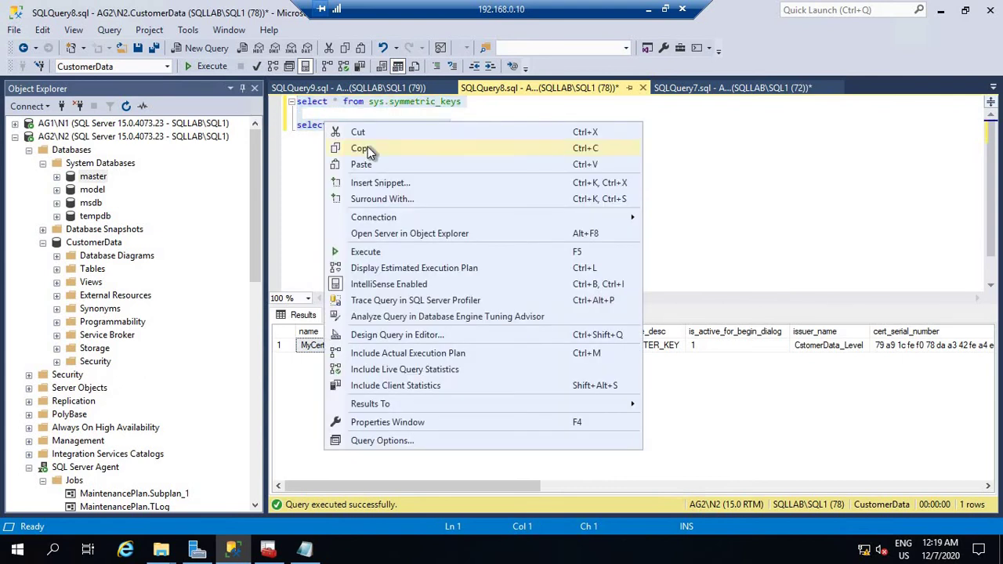
{"action": "left_click", "coordinate": [363, 148]}
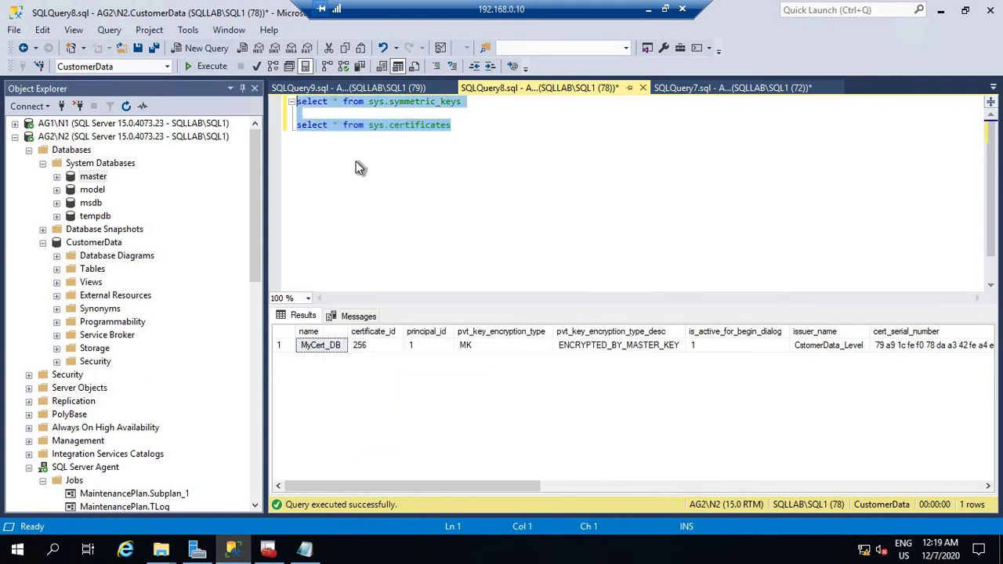
{"action": "right_click", "coordinate": [95, 178]}
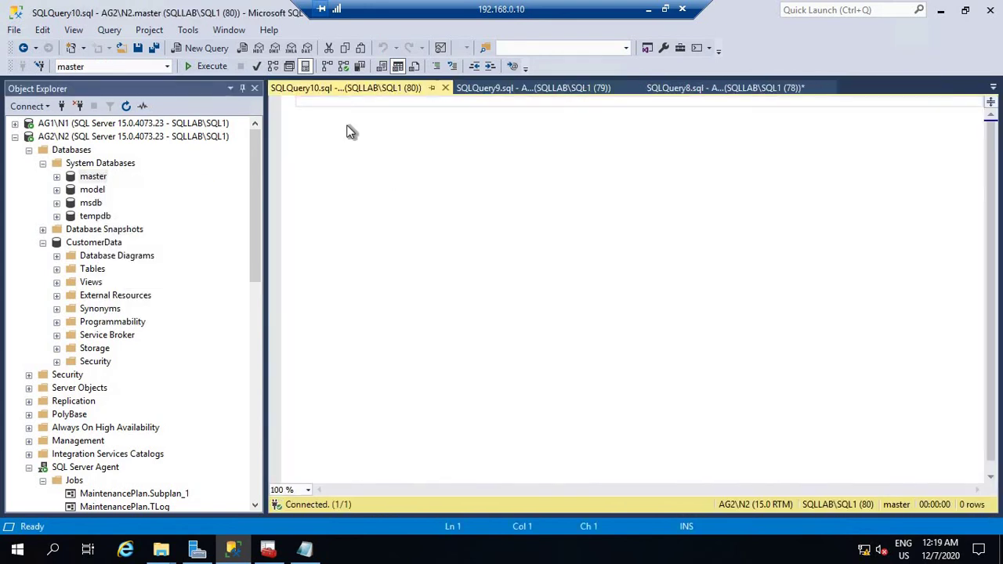
{"action": "right_click", "coordinate": [347, 128]}
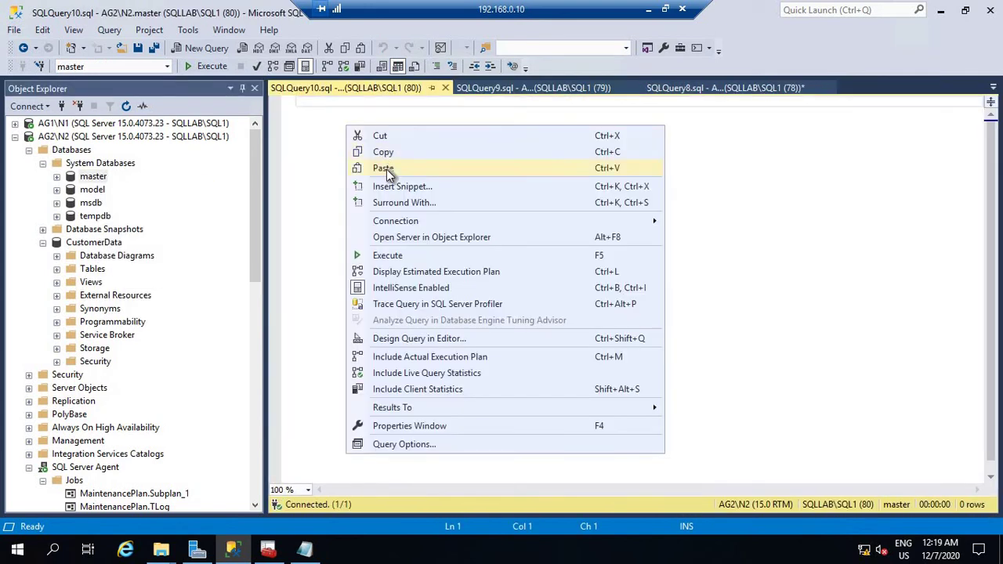
{"action": "left_click", "coordinate": [383, 169]}
{"action": "left_click", "coordinate": [208, 66]}
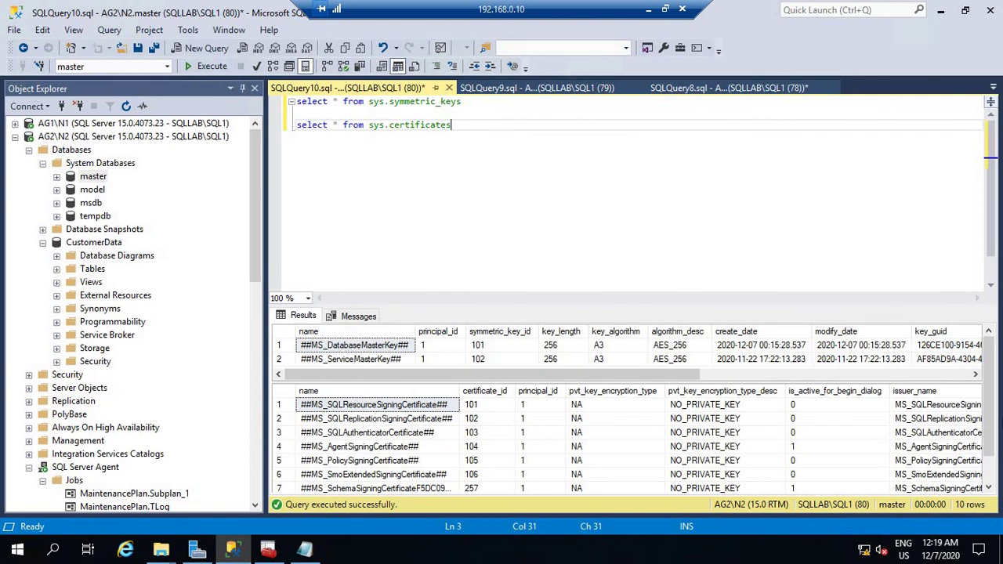
{"action": "scroll", "coordinate": [326, 475], "scroll_direction": "down", "scroll_amount": 1}
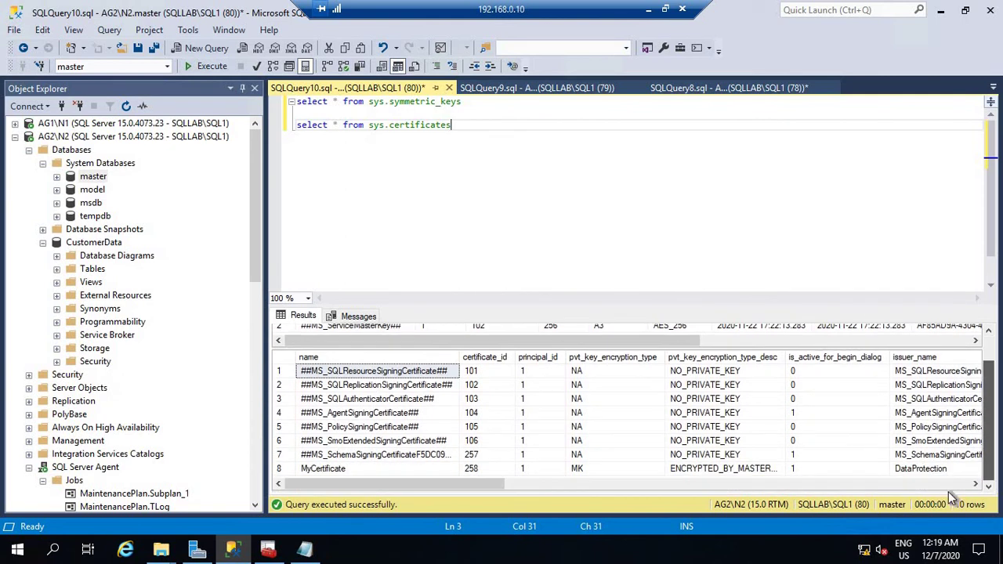
{"action": "left_click", "coordinate": [316, 469]}
{"action": "left_click", "coordinate": [396, 225]}
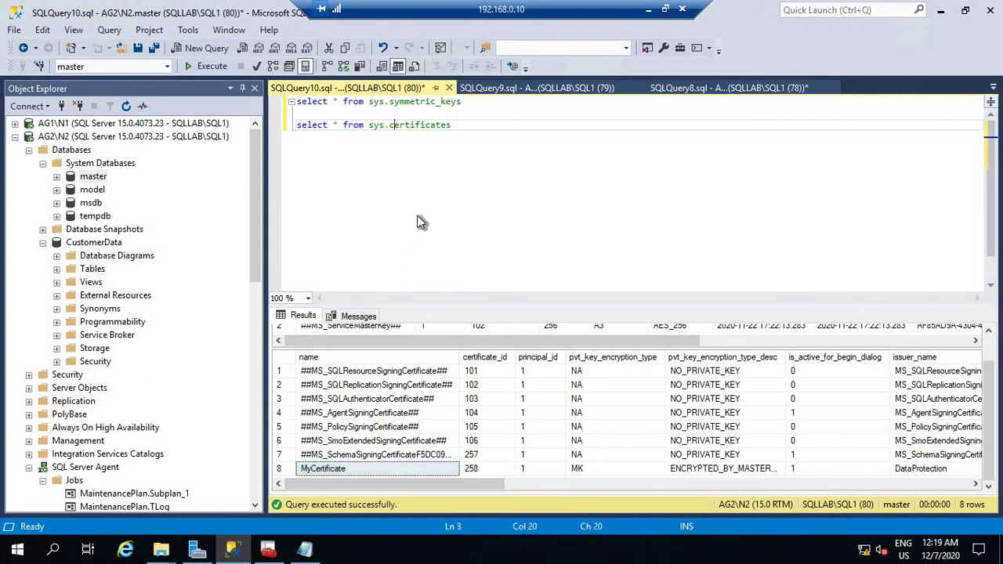
{"action": "key", "text": "Right"}
{"action": "key", "text": "Right"}
{"action": "key", "text": "Right"}
{"action": "key", "text": "Right"}
{"action": "key", "text": "Right"}
{"action": "key", "text": "Right"}
{"action": "key", "text": "Right"}
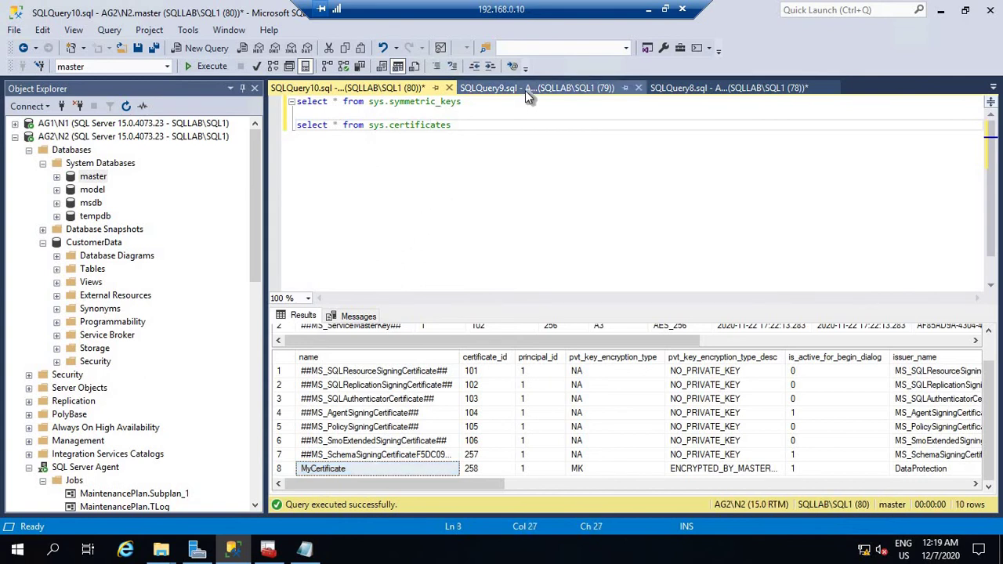
{"action": "key", "text": "Right"}
{"action": "key", "text": "Right"}
{"action": "key", "text": "Right"}
{"action": "key", "text": "Right"}
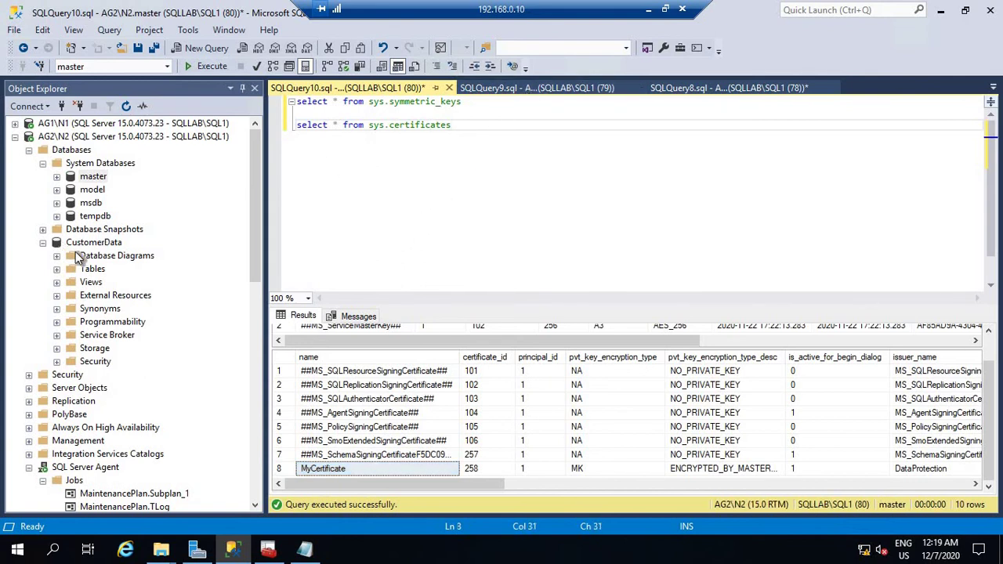
{"action": "right_click", "coordinate": [118, 243]}
{"action": "left_click", "coordinate": [448, 90]}
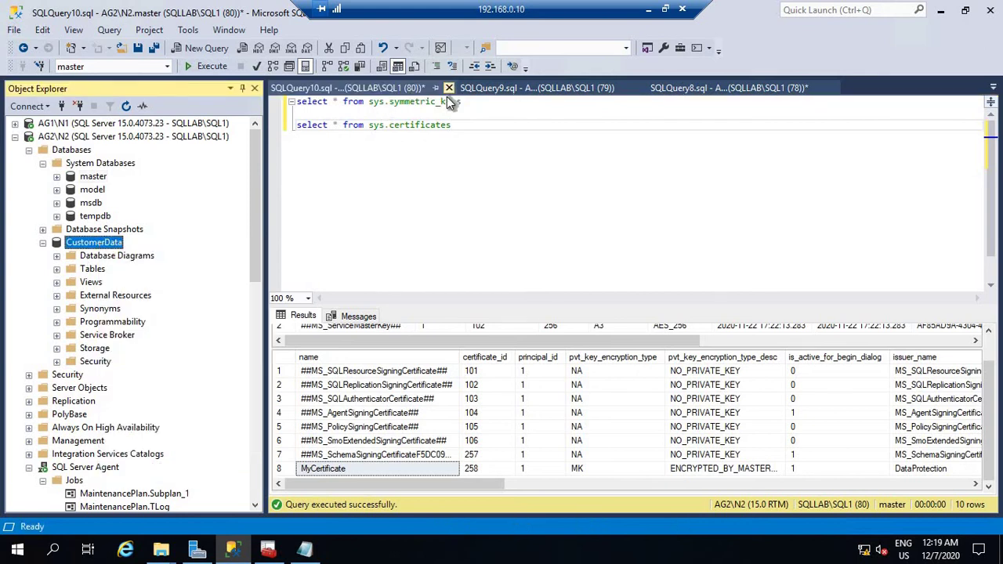
{"action": "left_click", "coordinate": [556, 362]}
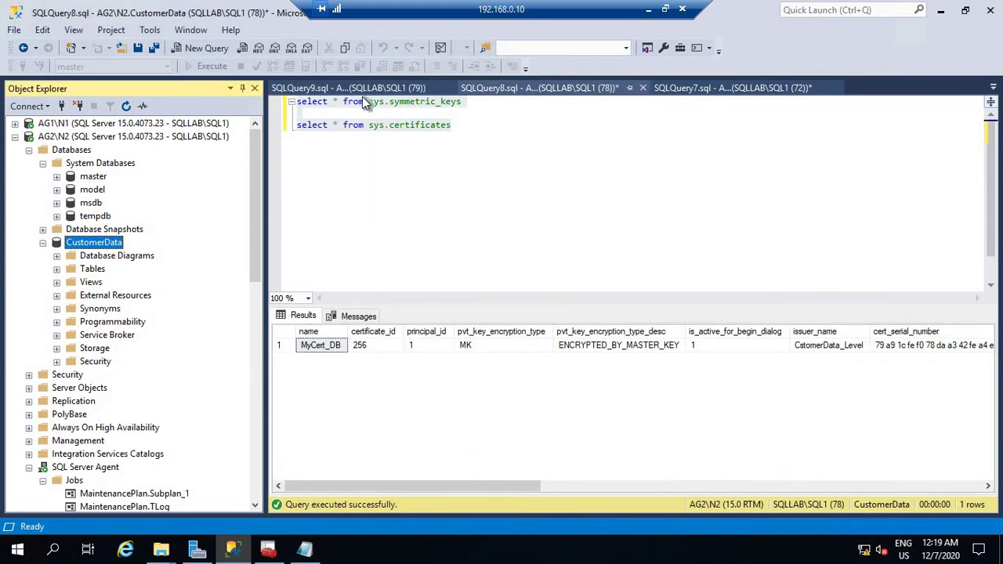
{"action": "left_click", "coordinate": [386, 182]}
{"action": "left_click", "coordinate": [371, 90]}
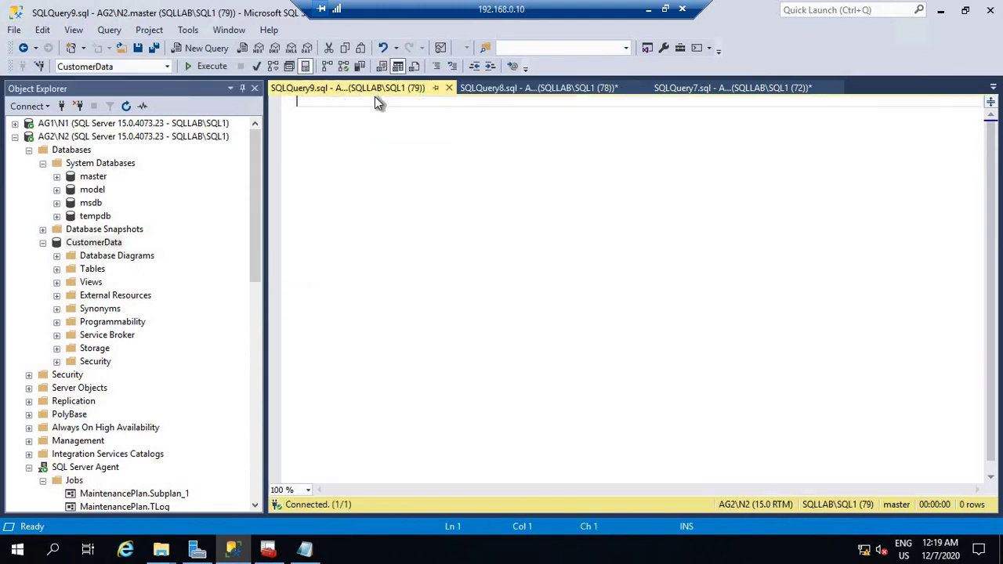
{"action": "left_click", "coordinate": [449, 88]}
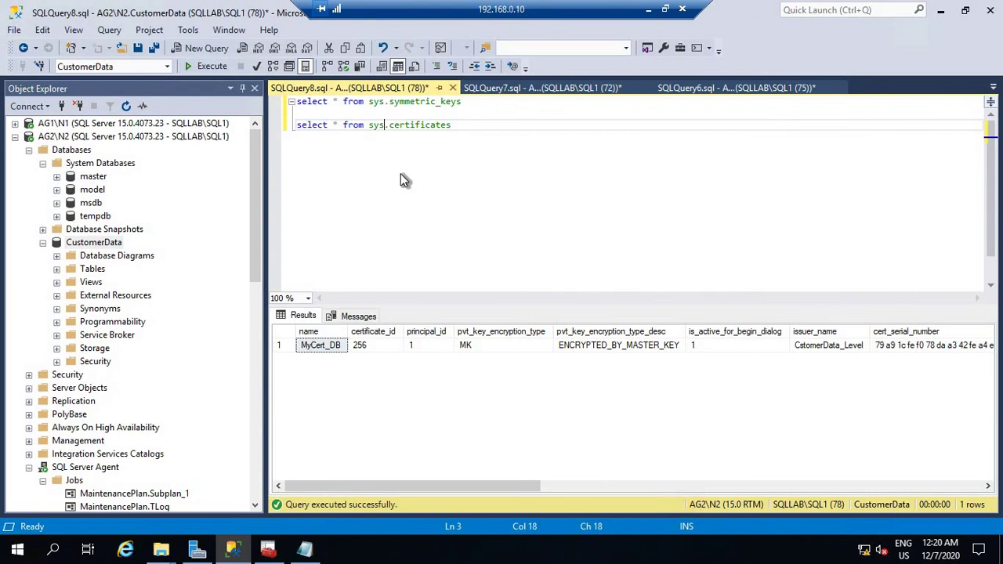
{"action": "left_click", "coordinate": [699, 121]}
{"action": "left_click", "coordinate": [716, 87]}
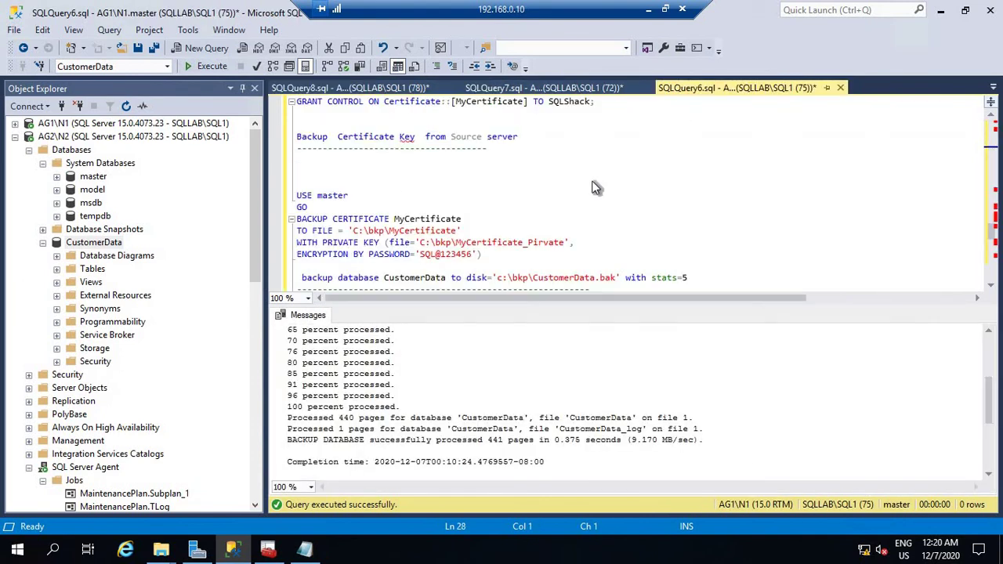
{"action": "scroll", "coordinate": [572, 210], "scroll_direction": "down", "scroll_amount": 1}
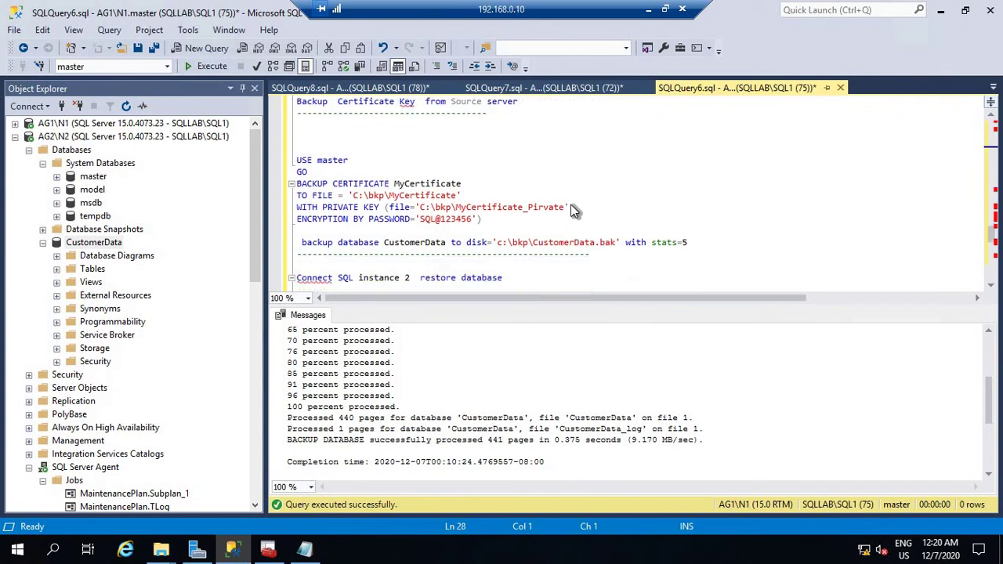
{"action": "scroll", "coordinate": [573, 210], "scroll_direction": "up", "scroll_amount": 7}
{"action": "scroll", "coordinate": [572, 210], "scroll_direction": "up", "scroll_amount": 3}
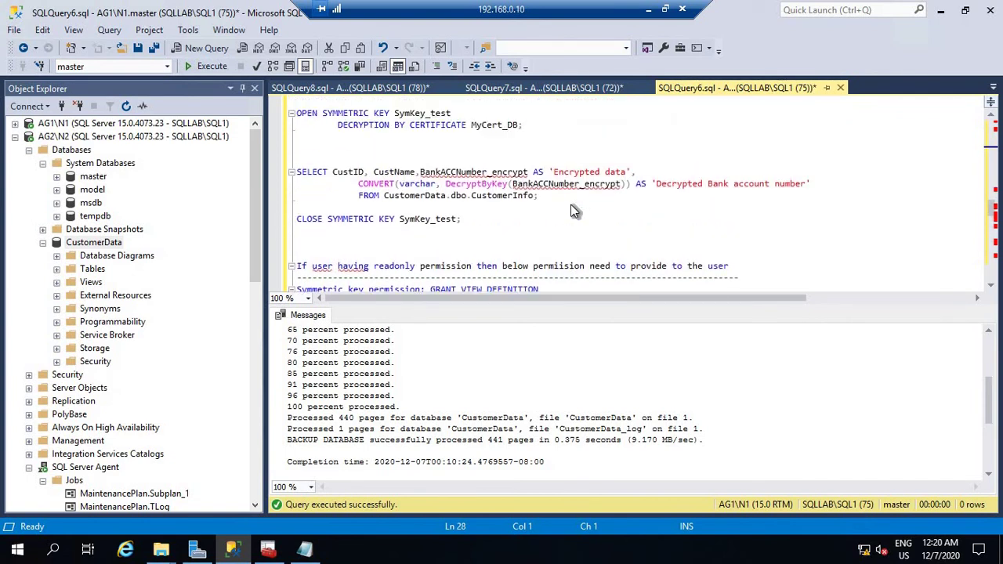
{"action": "left_click", "coordinate": [380, 278]}
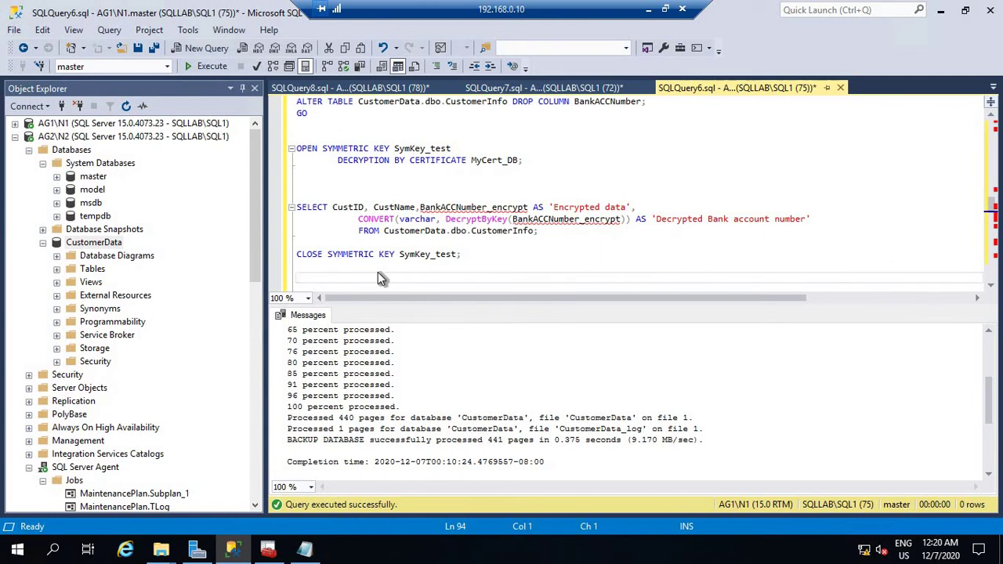
{"action": "left_click_drag", "start_coordinate": [380, 278], "coordinate": [488, 257]}
{"action": "key", "text": "ctrl+c"}
{"action": "left_click", "coordinate": [295, 142]}
{"action": "left_click", "coordinate": [299, 134]}
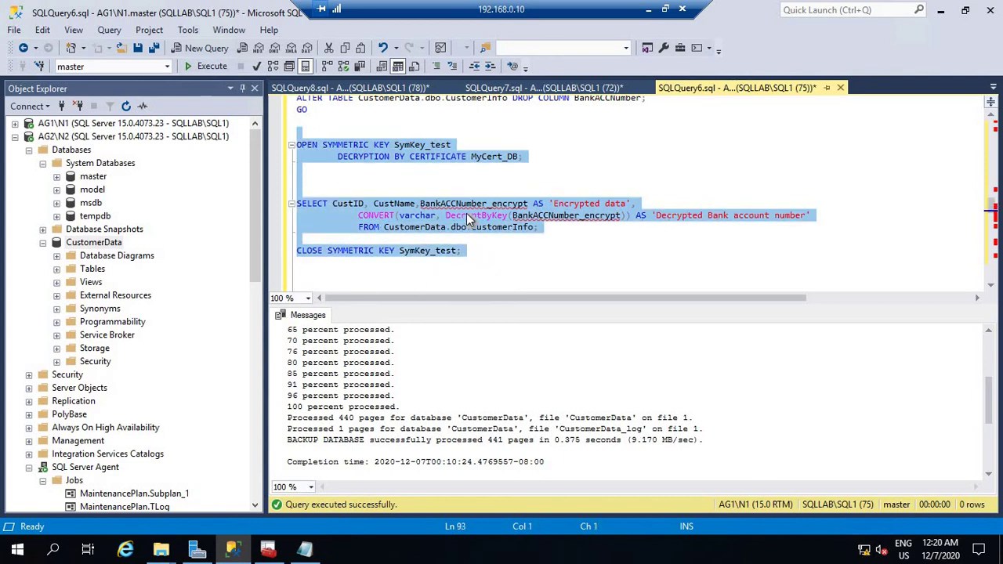
{"action": "right_click", "coordinate": [469, 210]}
{"action": "key", "text": "Escape"}
{"action": "key", "text": "ctrl+Tab"}
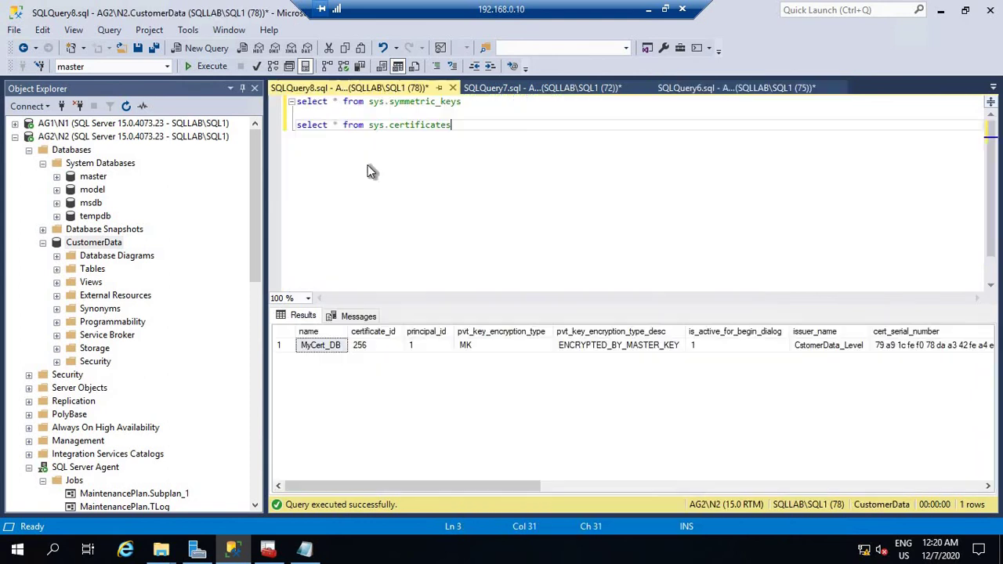
Paste the OPEN/SELECT/CLOSE SYMMETRIC KEY decryption block and copy its table name CustomerInfo.
{"action": "key", "text": "Return"}
{"action": "key", "text": "Return"}
{"action": "key", "text": "Return"}
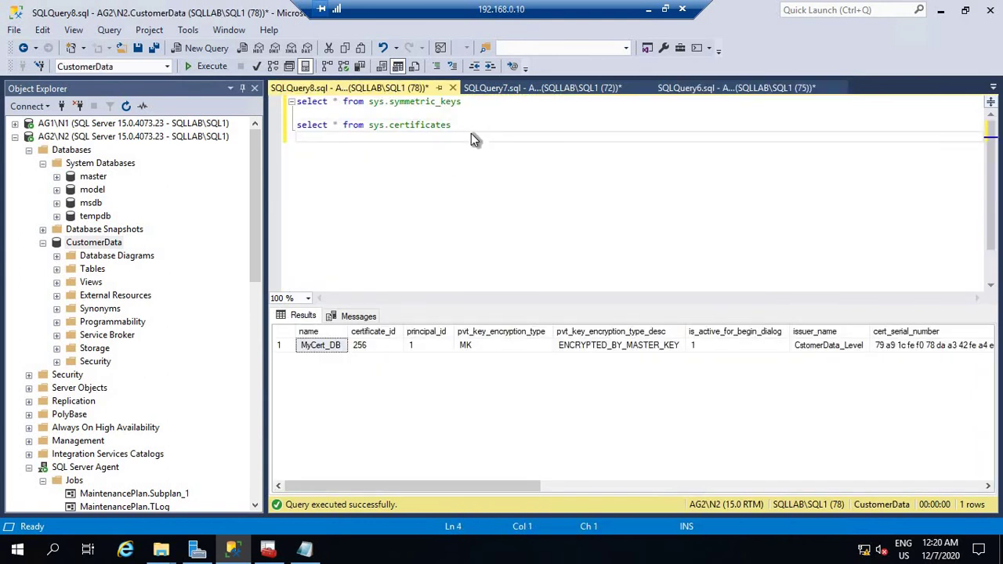
{"action": "key", "text": "ctrl+v"}
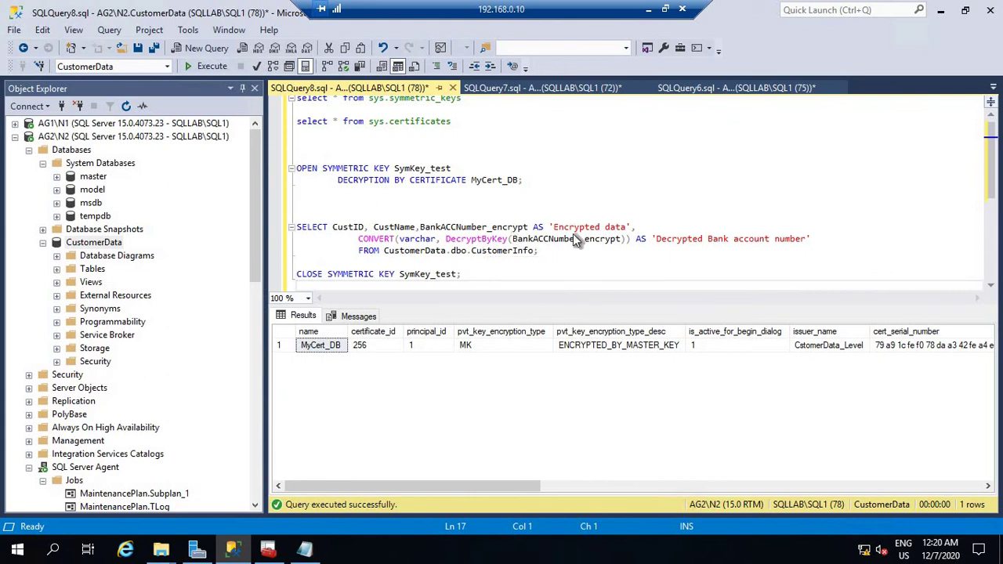
{"action": "double_click", "coordinate": [489, 251]}
{"action": "right_click", "coordinate": [488, 251]}
{"action": "left_click", "coordinate": [502, 233]}
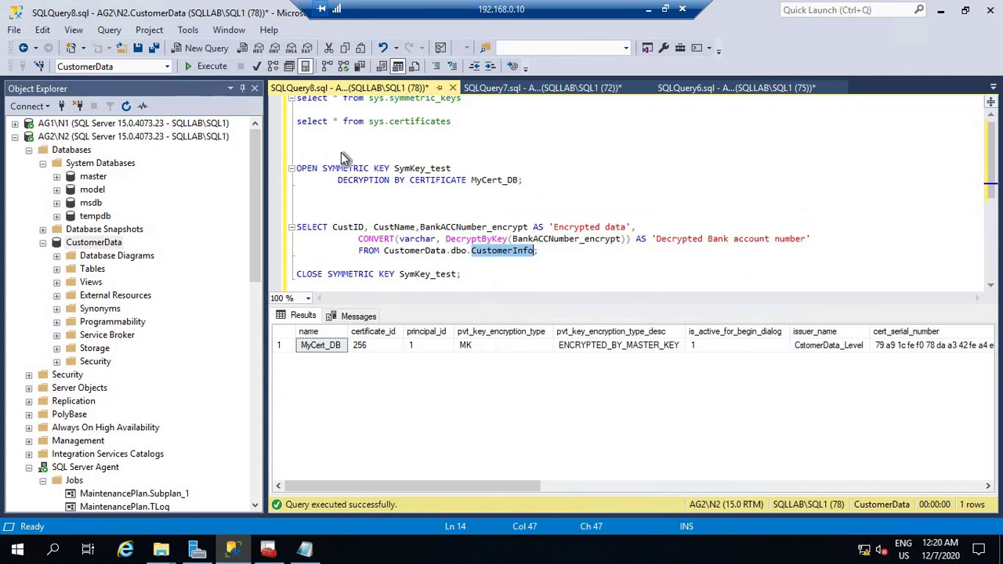
Add and run select * from CustomerInfo, returning 5 rows with encrypted BankACCNumber values.
{"action": "left_click", "coordinate": [334, 154]}
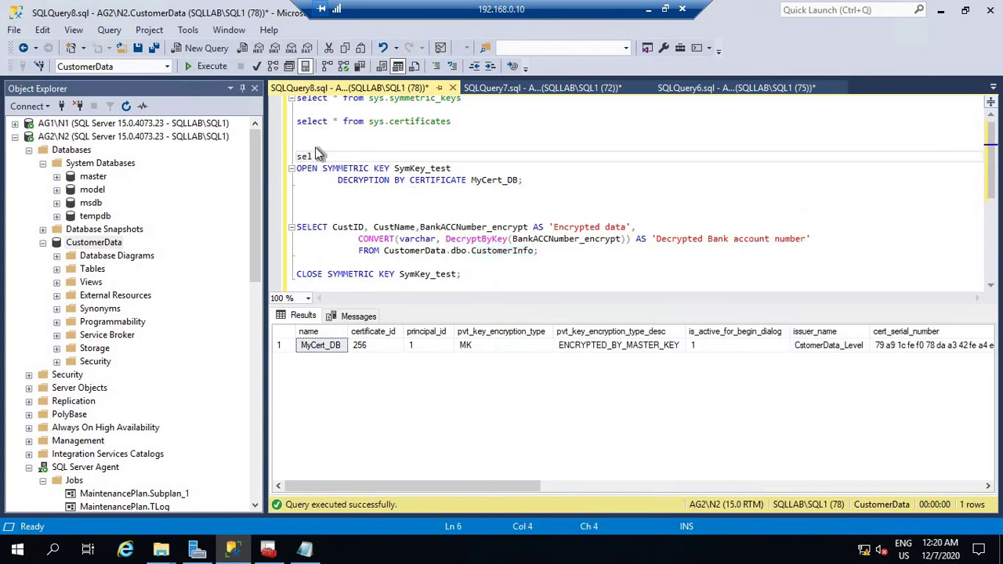
{"action": "type", "text": "select * from"}
{"action": "key", "text": "ctrl+v"}
{"action": "left_click_drag", "start_coordinate": [453, 148], "coordinate": [250, 151]}
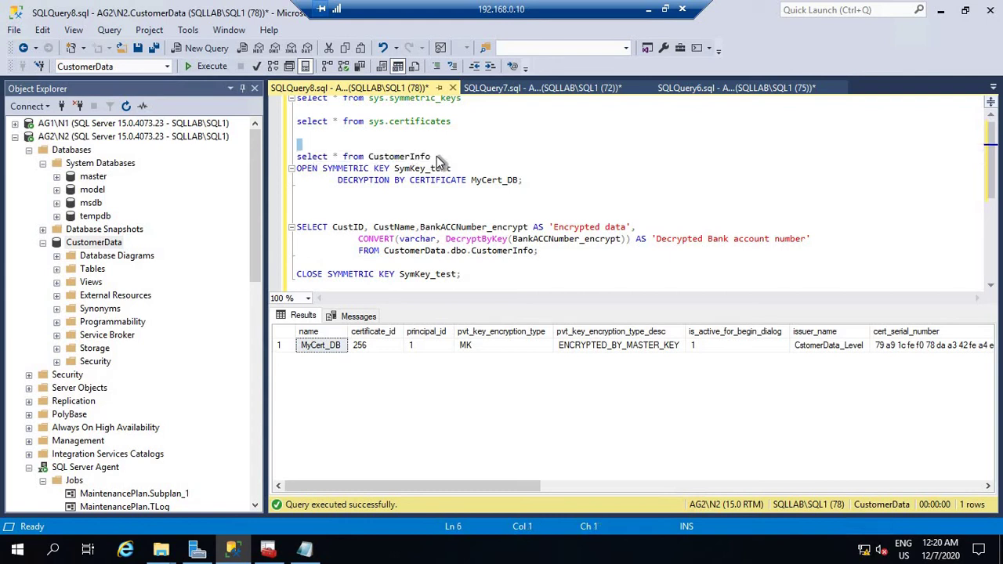
{"action": "left_click_drag", "start_coordinate": [433, 157], "coordinate": [248, 150]}
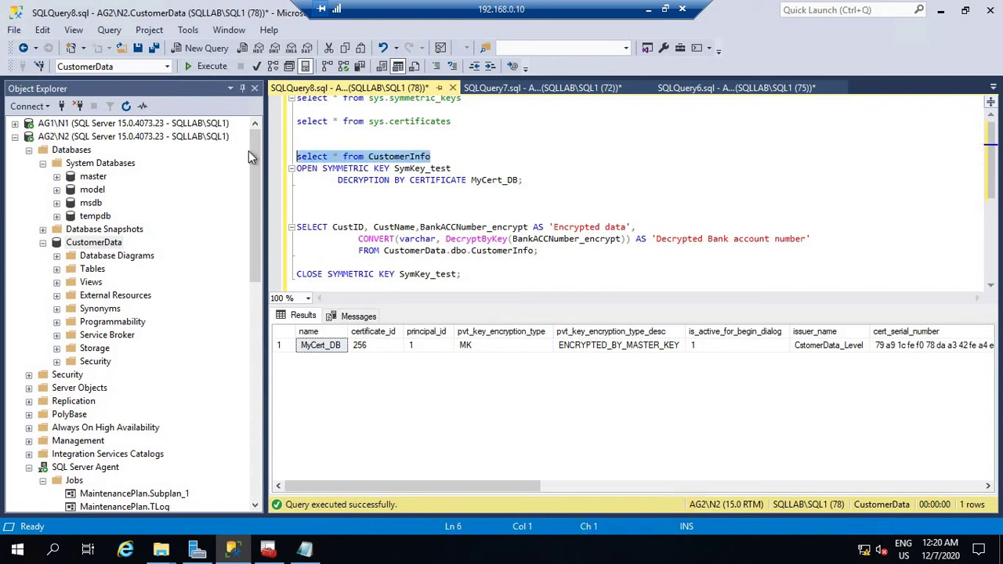
{"action": "left_click", "coordinate": [213, 69]}
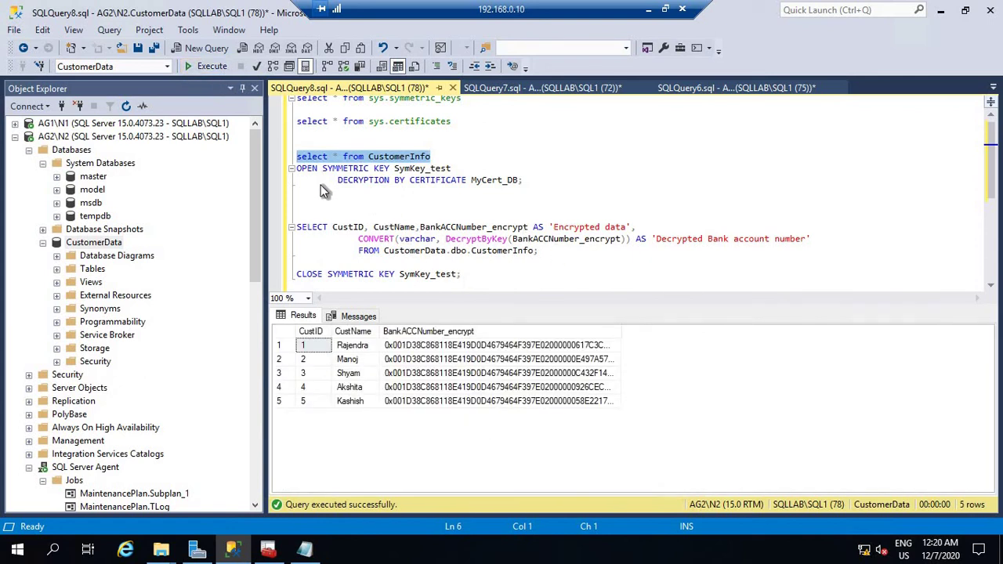
{"action": "left_click_drag", "start_coordinate": [298, 167], "coordinate": [464, 274]}
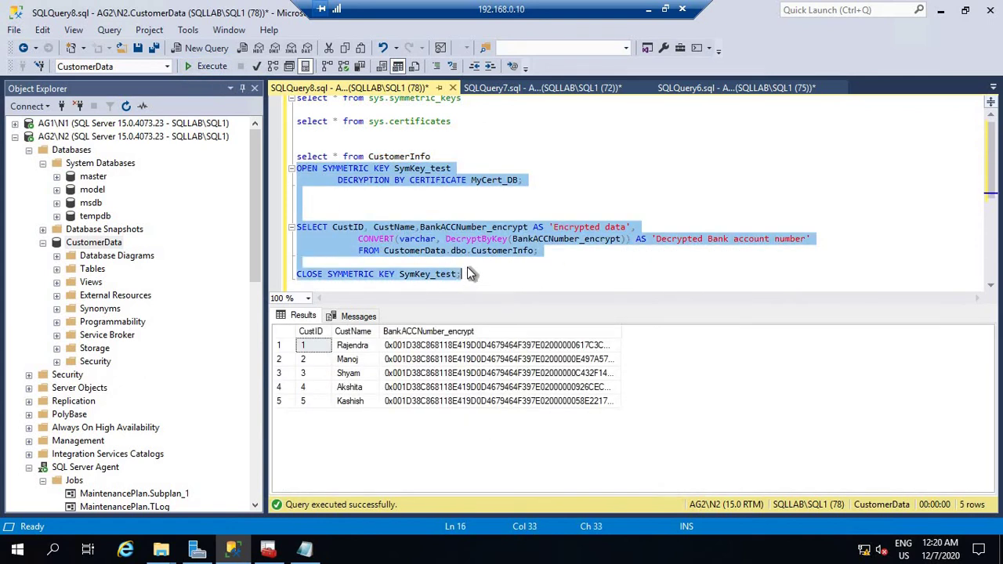
Run the decryption block, which fails, rerun the key and certificate queries, then show SQLQuery7.
{"action": "key", "text": "F5"}
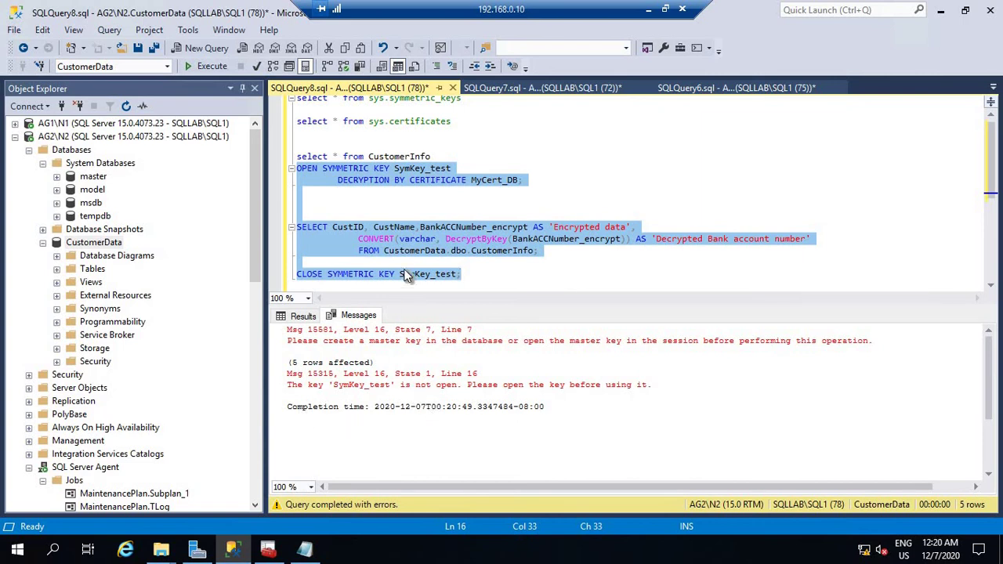
{"action": "left_click", "coordinate": [448, 144]}
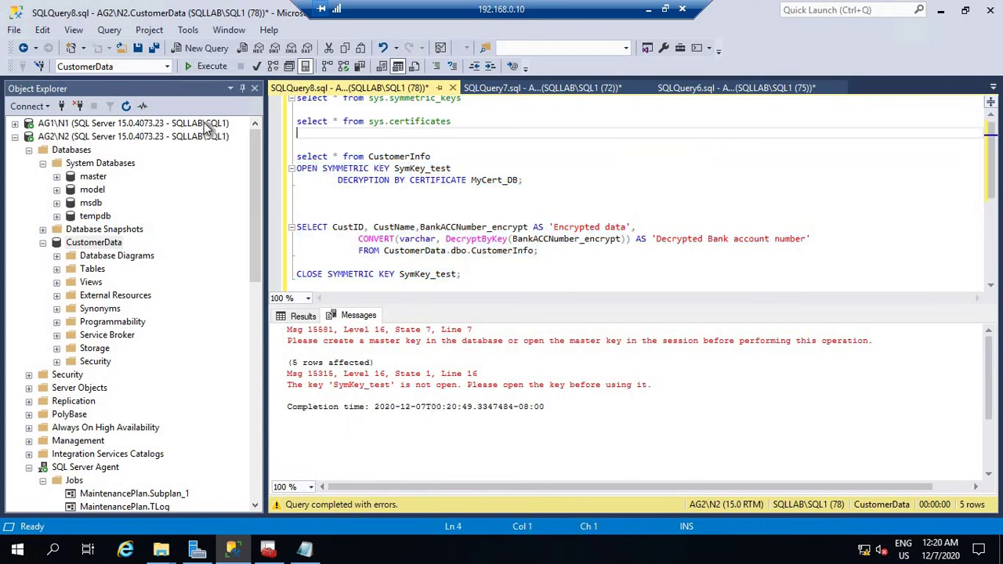
{"action": "key", "text": "ctrl+shift+Home"}
{"action": "left_click", "coordinate": [201, 69]}
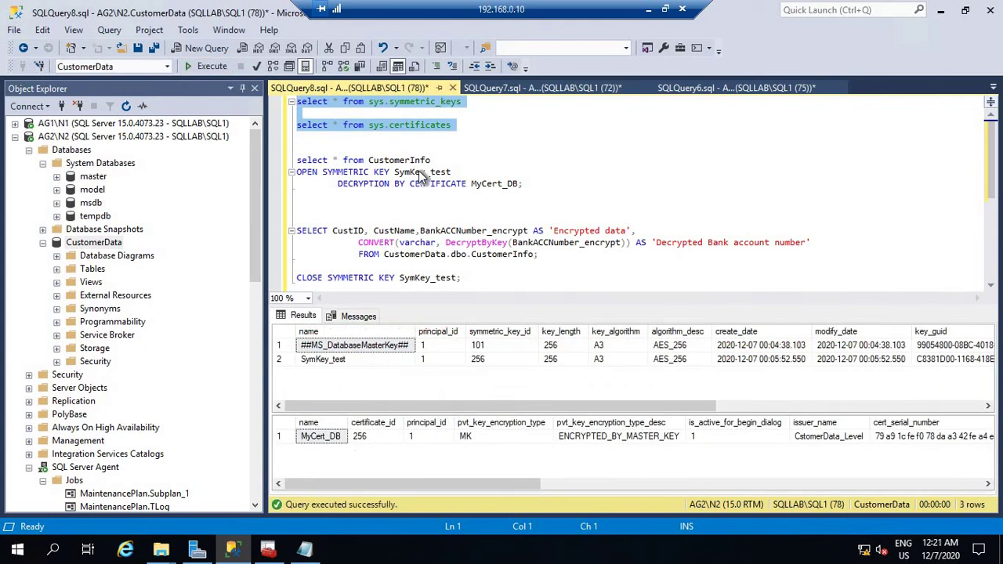
{"action": "left_click", "coordinate": [502, 208]}
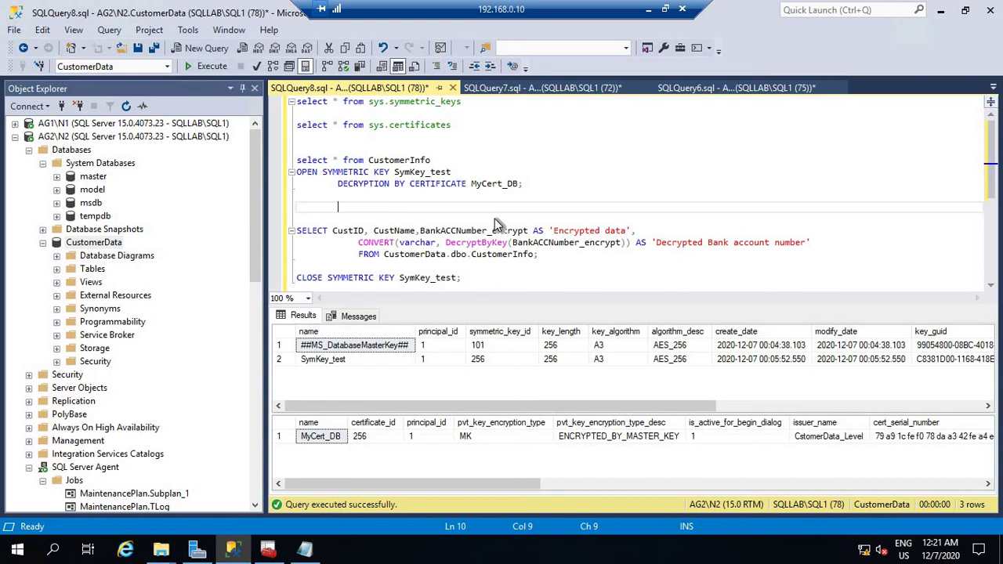
{"action": "left_click", "coordinate": [539, 90]}
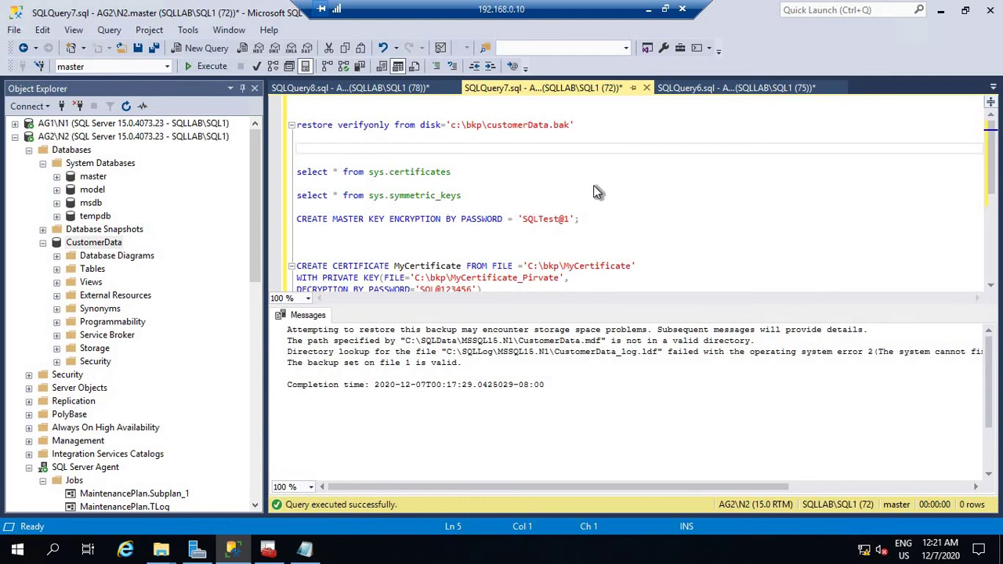
In N1's SQLQuery6 script, copy the password from the CREATE MASTER KEY ENCRYPTION BY PASSWORD statement.
{"action": "left_click", "coordinate": [696, 86]}
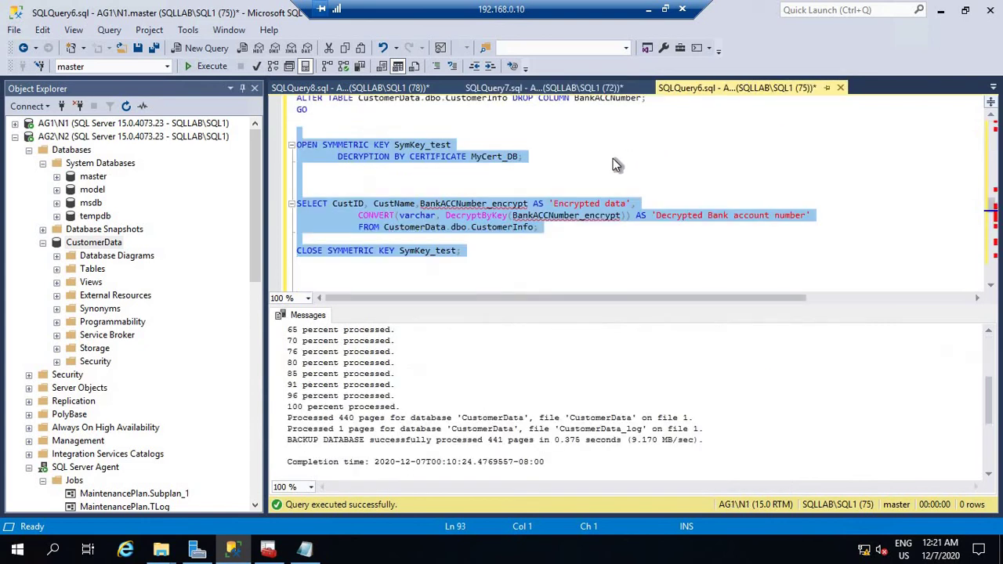
{"action": "left_click", "coordinate": [614, 159]}
{"action": "scroll", "coordinate": [623, 176], "scroll_direction": "up", "scroll_amount": 12}
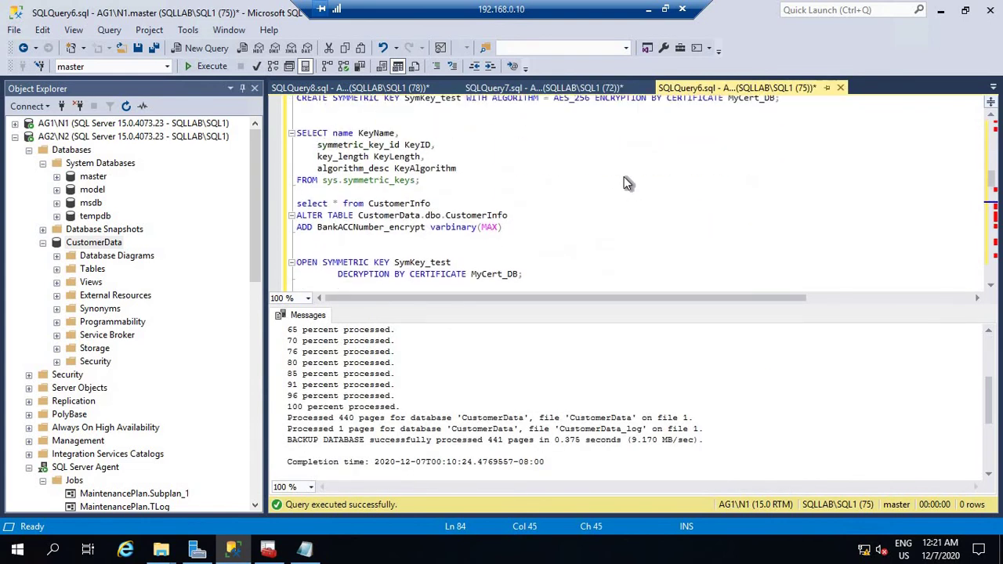
{"action": "scroll", "coordinate": [625, 182], "scroll_direction": "up", "scroll_amount": 15}
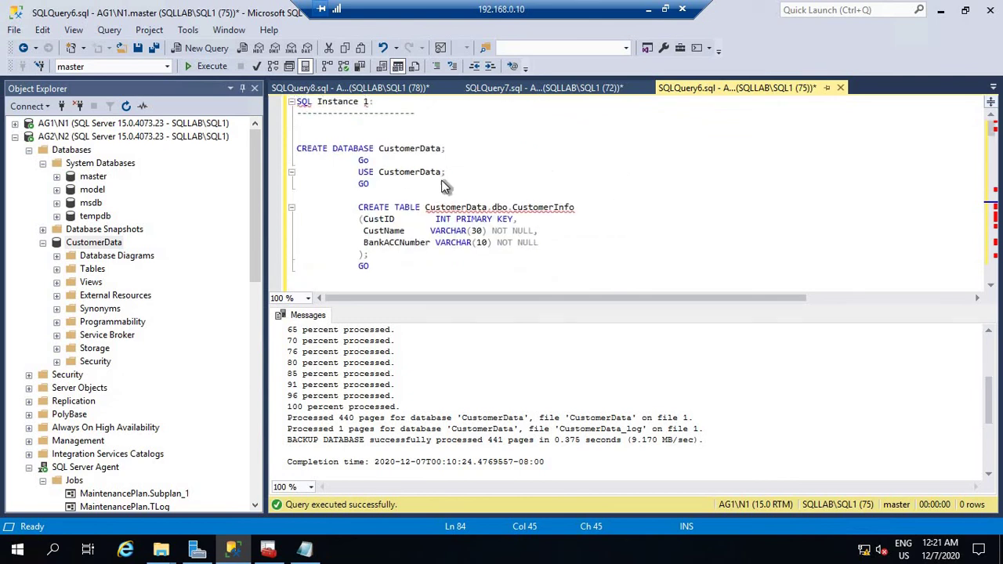
{"action": "scroll", "coordinate": [746, 205], "scroll_direction": "down", "scroll_amount": 4}
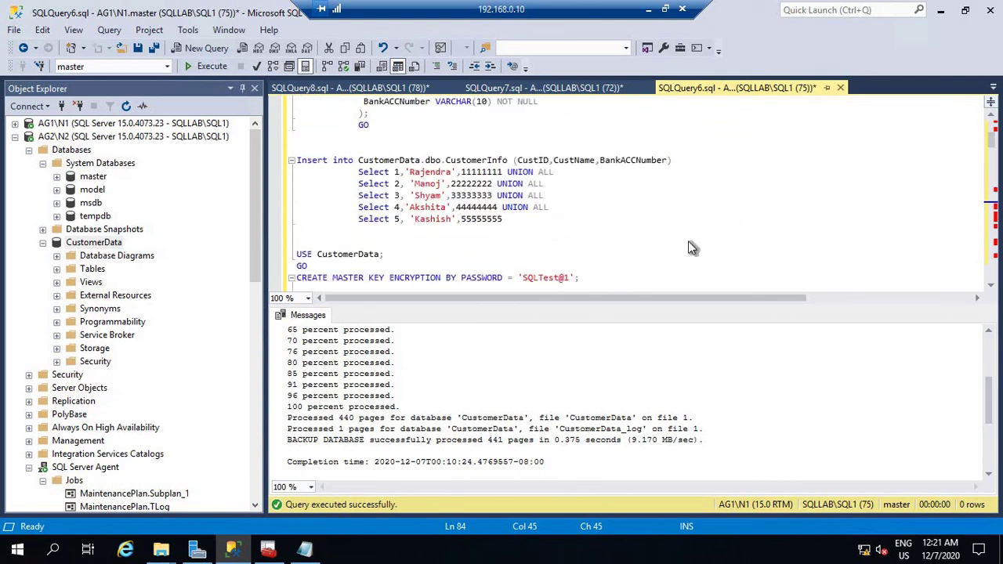
{"action": "scroll", "coordinate": [401, 245], "scroll_direction": "down", "scroll_amount": 1}
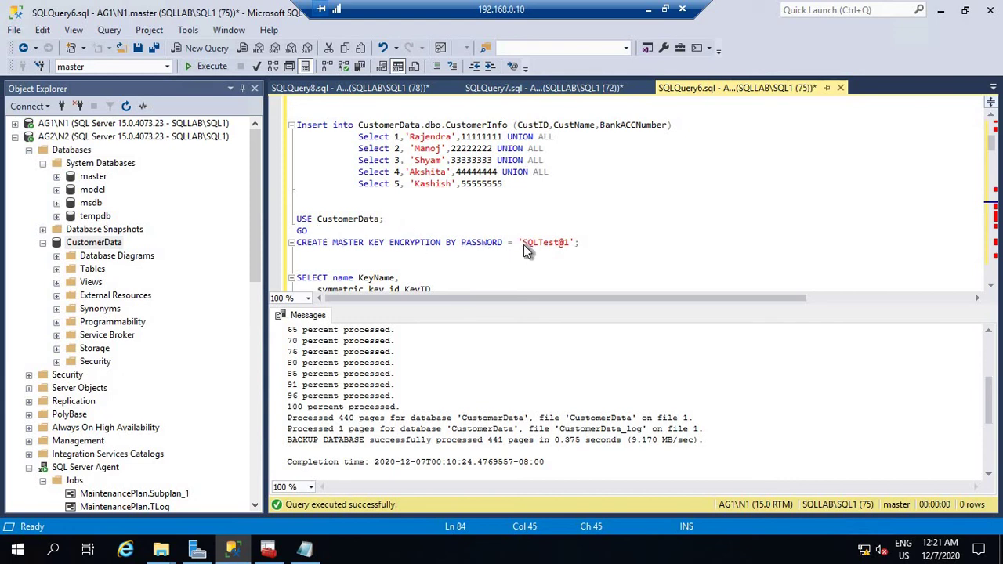
{"action": "left_click_drag", "start_coordinate": [523, 245], "coordinate": [570, 245]}
{"action": "right_click", "coordinate": [548, 246]}
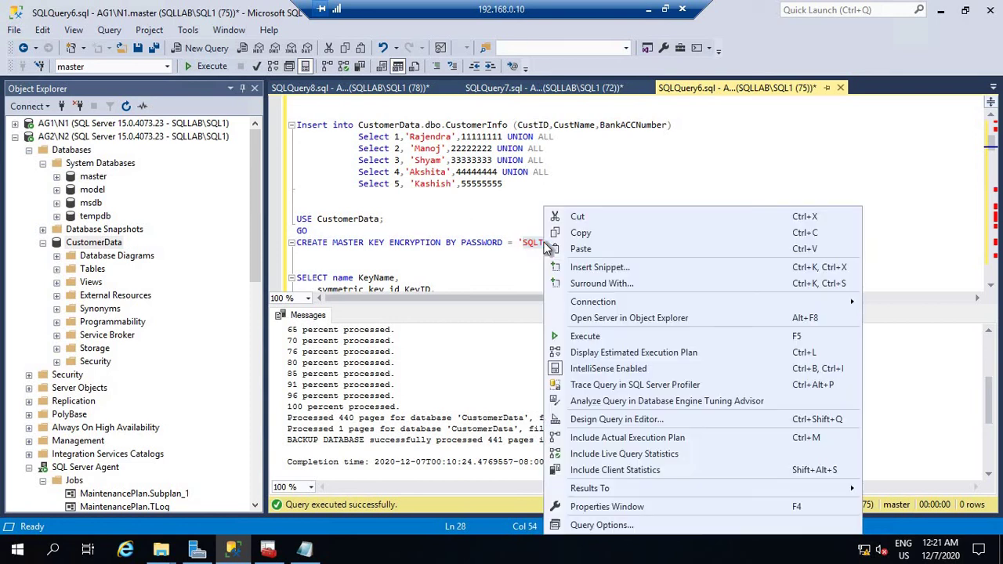
{"action": "left_click", "coordinate": [589, 234]}
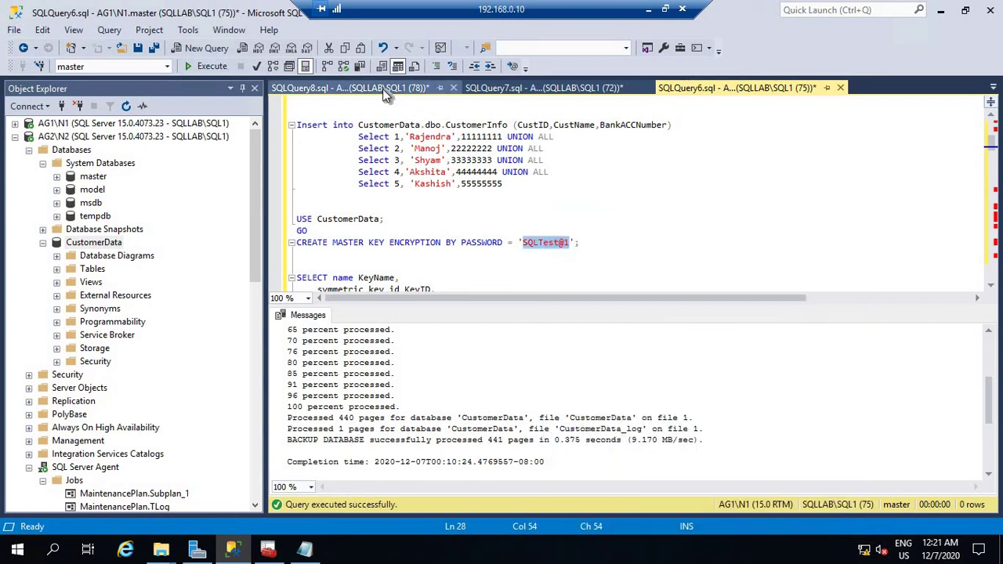
In SQLQuery8, add a comment with the master key password below CLOSE SYMMETRIC KEY, then bring Notepad forward.
{"action": "left_click", "coordinate": [383, 89]}
{"action": "scroll", "coordinate": [493, 220], "scroll_direction": "down", "scroll_amount": 5}
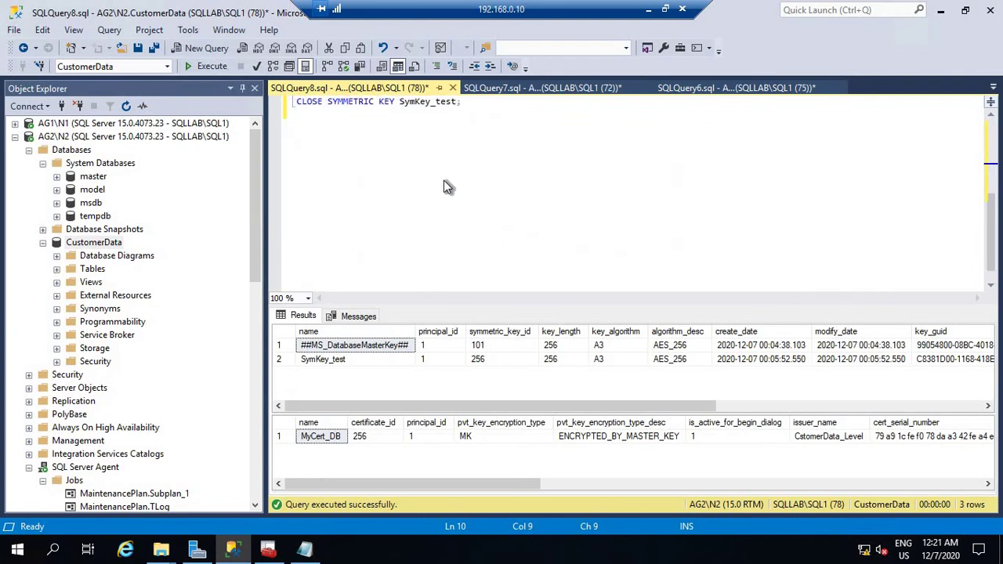
{"action": "scroll", "coordinate": [483, 190], "scroll_direction": "up", "scroll_amount": 2}
{"action": "left_click", "coordinate": [539, 187]}
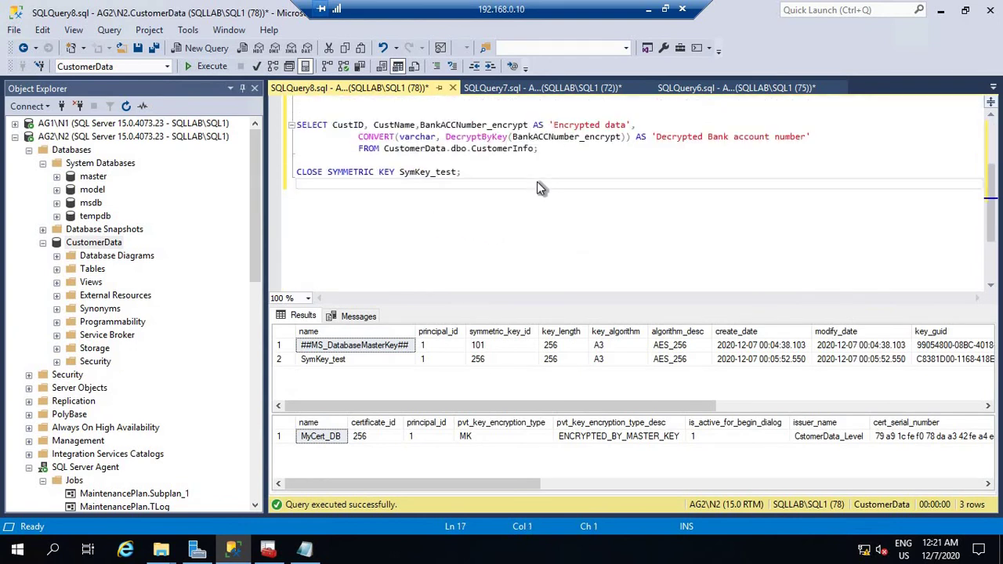
{"action": "key", "text": "Return"}
{"action": "key", "text": "Return"}
{"action": "type", "text": "--"}
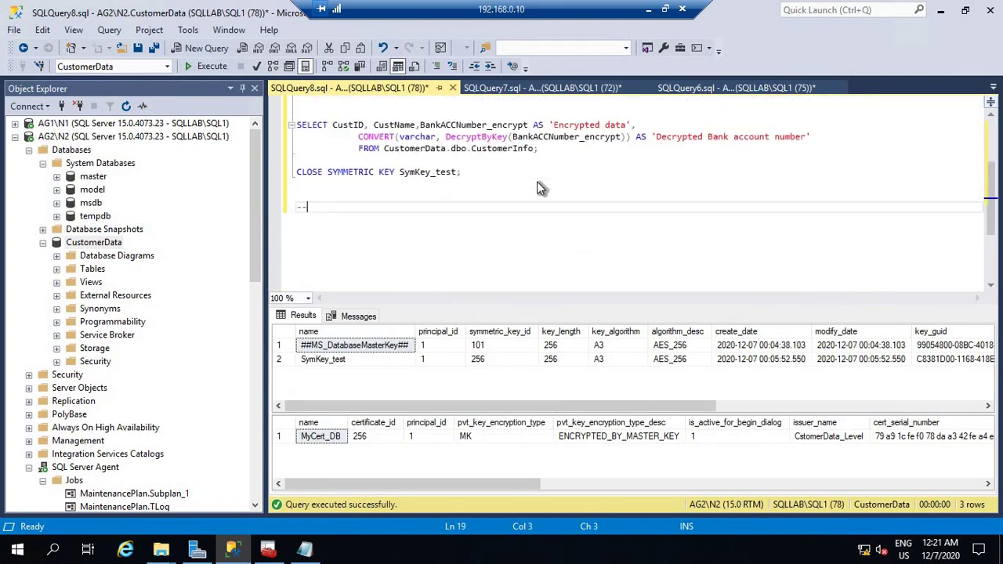
{"action": "type", "text": "SQLTest@1"}
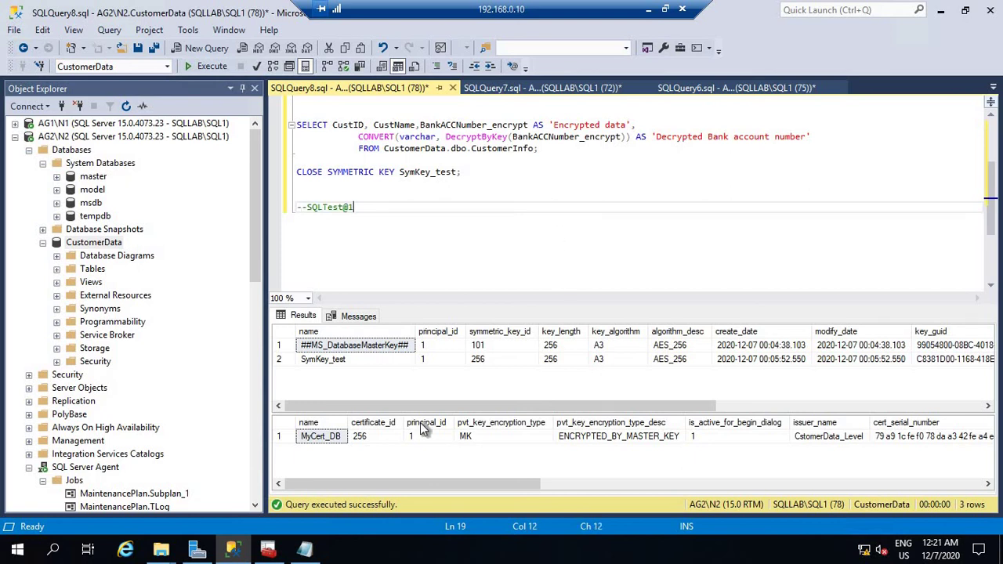
{"action": "left_click", "coordinate": [304, 550]}
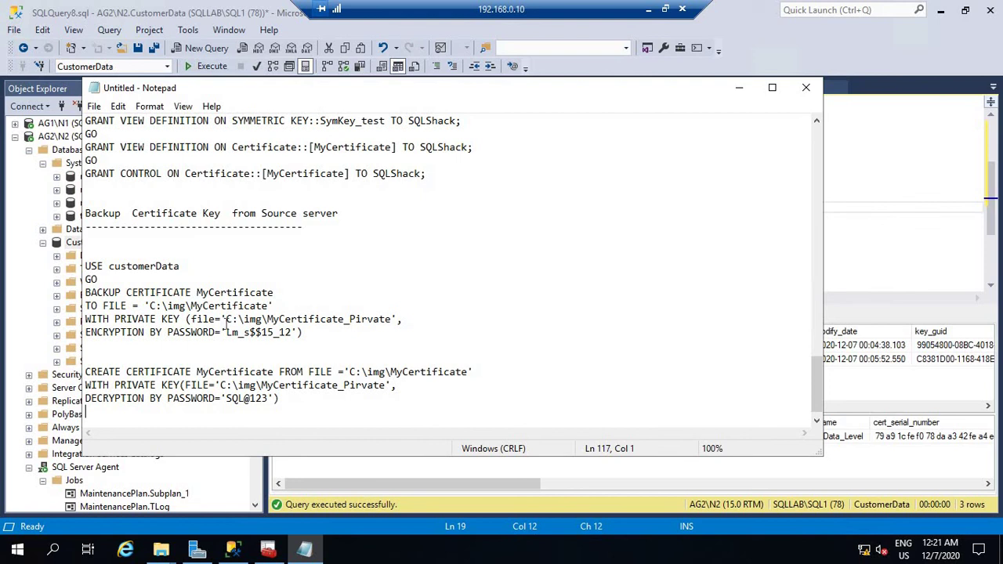
{"action": "left_click", "coordinate": [649, 8]}
Copy the OPEN, ALTER and CLOSE MASTER KEY lines from Encryption_SQL_Server.txt, then return to the remote session.
{"action": "mouse_move", "coordinate": [510, 550]}
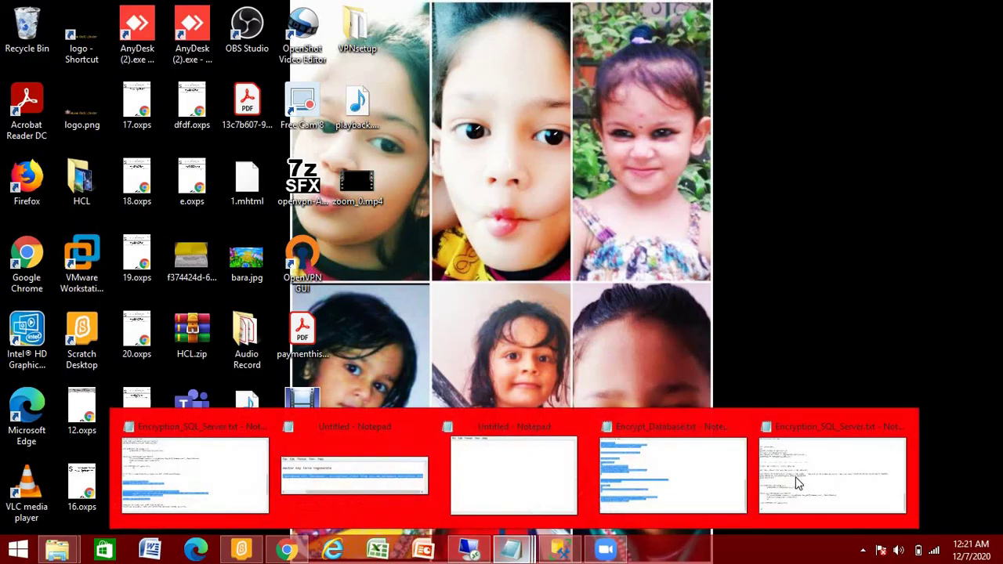
{"action": "left_click", "coordinate": [830, 474]}
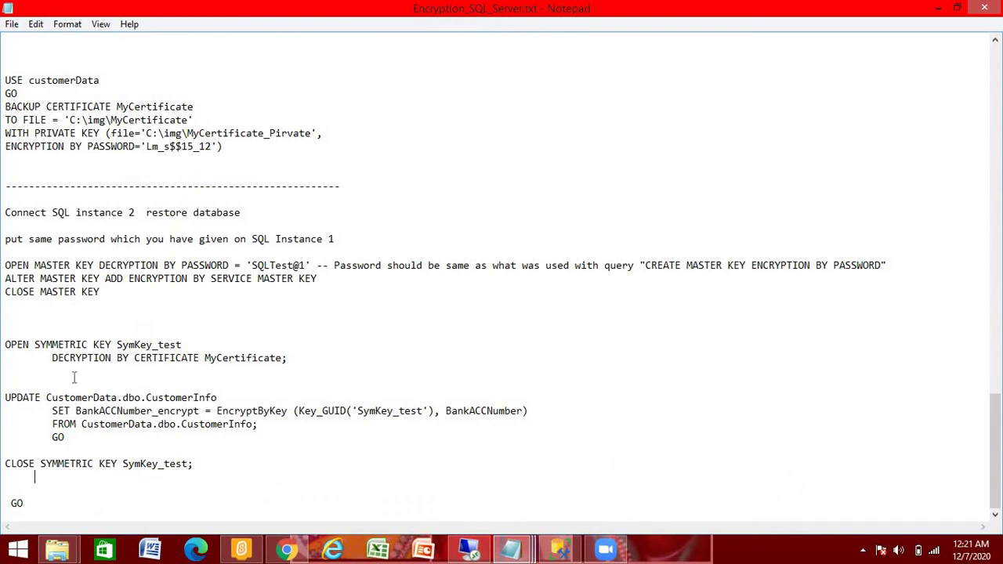
{"action": "key", "text": "Up"}
{"action": "key", "text": "Up"}
{"action": "key", "text": "Up"}
{"action": "key", "text": "Up"}
{"action": "key", "text": "Up"}
{"action": "key", "text": "Up"}
{"action": "left_click", "coordinate": [106, 294], "text": "shift"}
{"action": "right_click", "coordinate": [111, 272]}
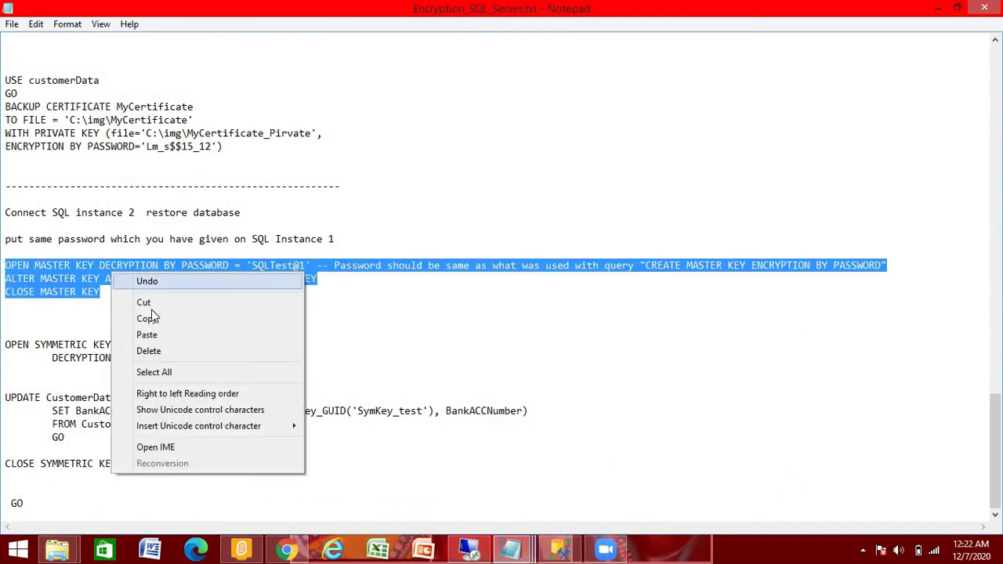
{"action": "left_click", "coordinate": [449, 147]}
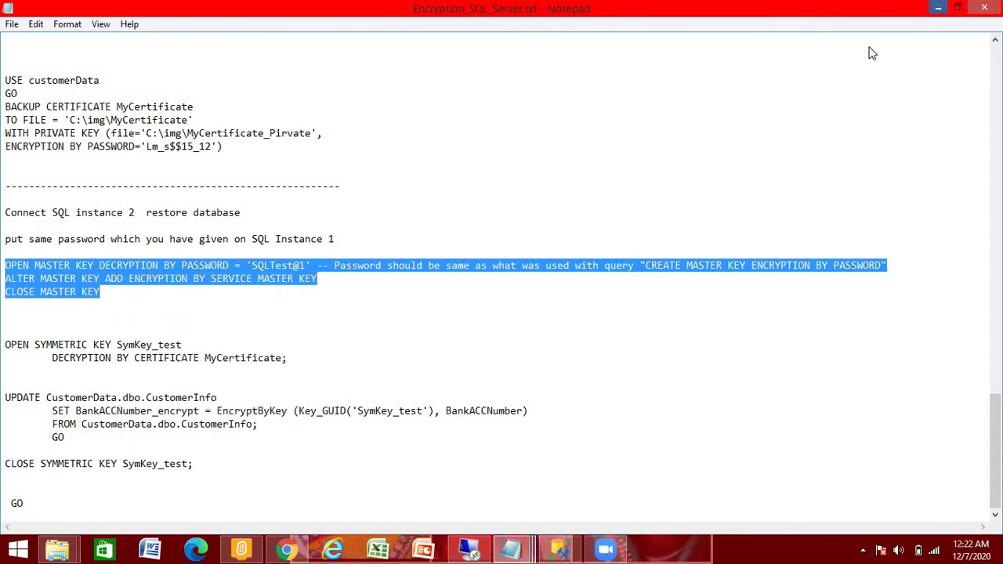
{"action": "left_click", "coordinate": [939, 8]}
{"action": "left_click", "coordinate": [468, 551]}
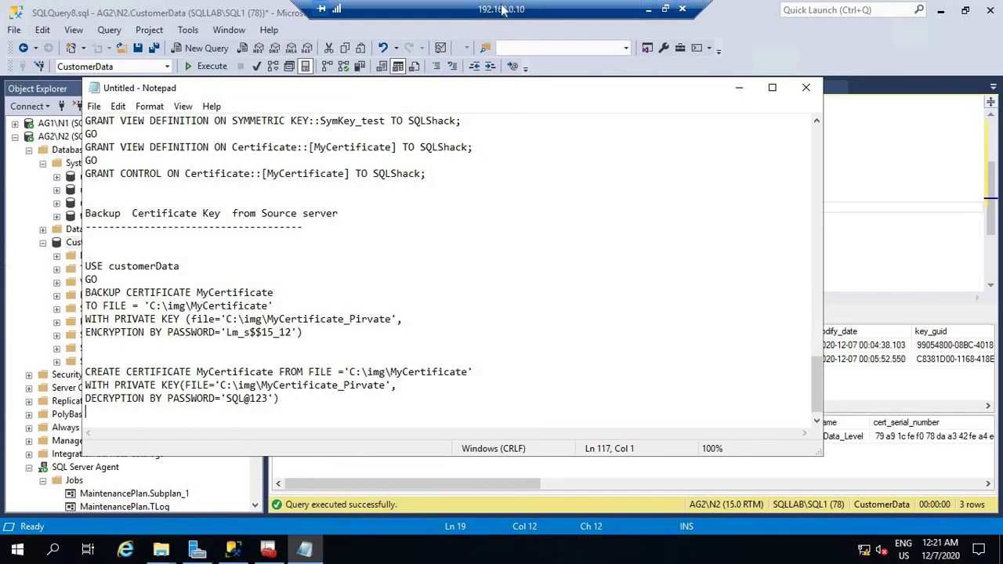
Paste the OPEN/ALTER/CLOSE MASTER KEY lines and replace their password string with the one noted in the comment.
{"action": "left_click", "coordinate": [739, 87]}
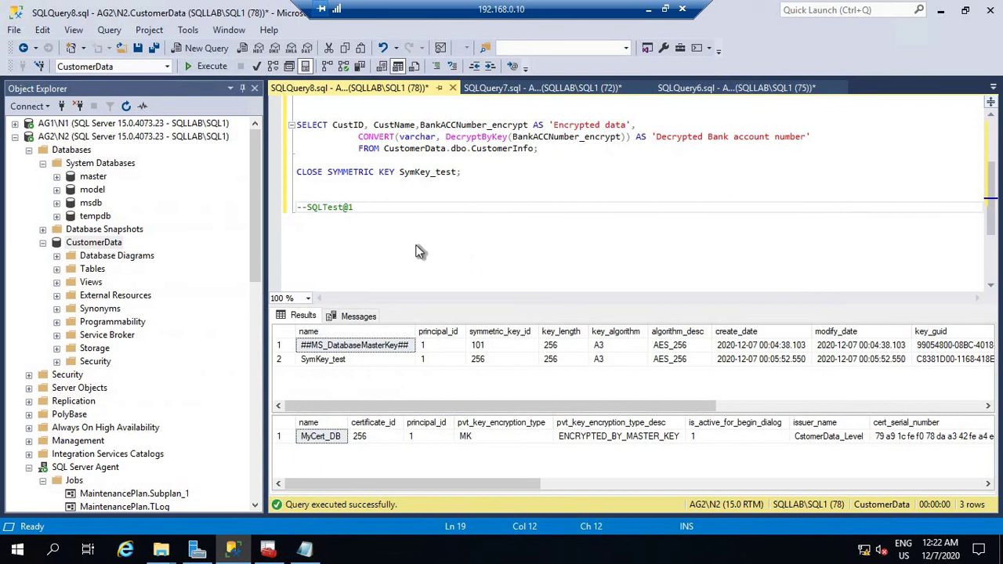
{"action": "key", "text": "Return"}
{"action": "key", "text": "Return"}
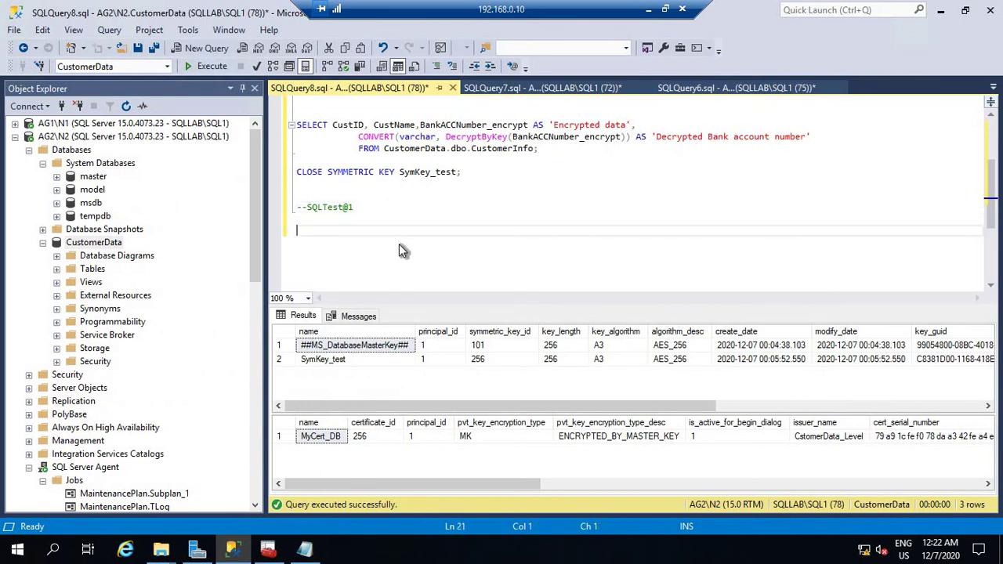
{"action": "key", "text": "ctrl+v"}
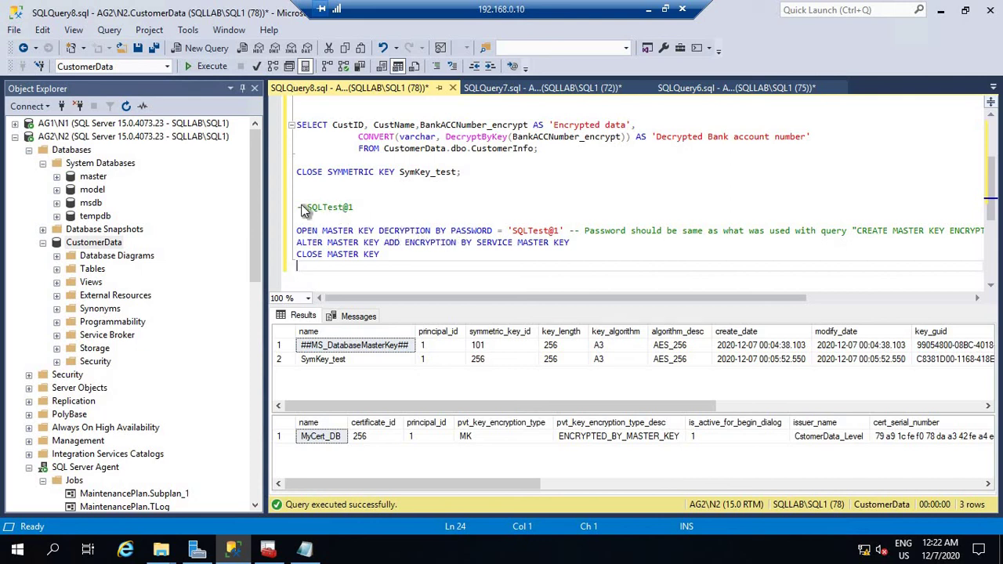
{"action": "left_click_drag", "start_coordinate": [308, 207], "coordinate": [356, 212]}
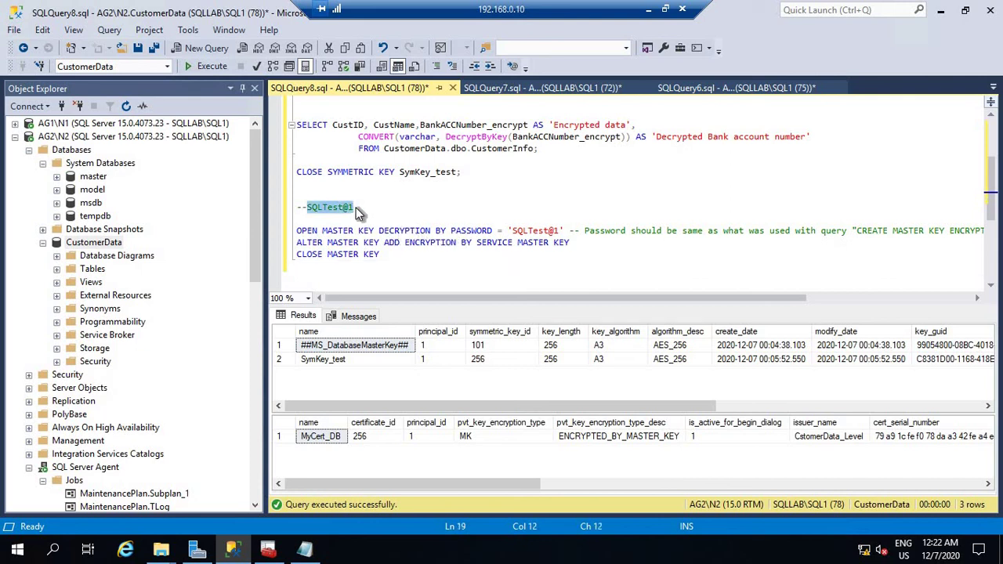
{"action": "right_click", "coordinate": [344, 206]}
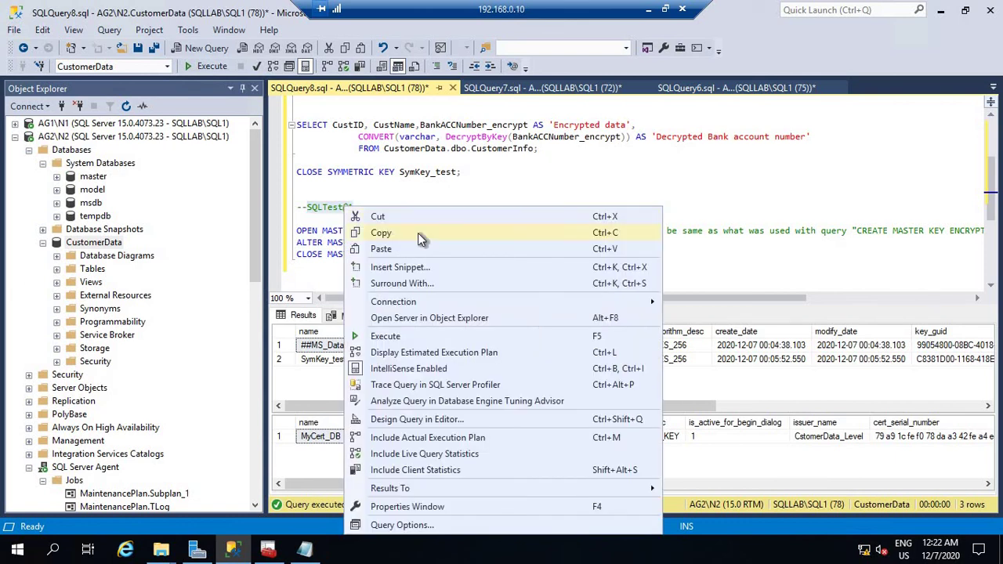
{"action": "left_click", "coordinate": [417, 233]}
{"action": "left_click_drag", "start_coordinate": [514, 235], "coordinate": [560, 238]}
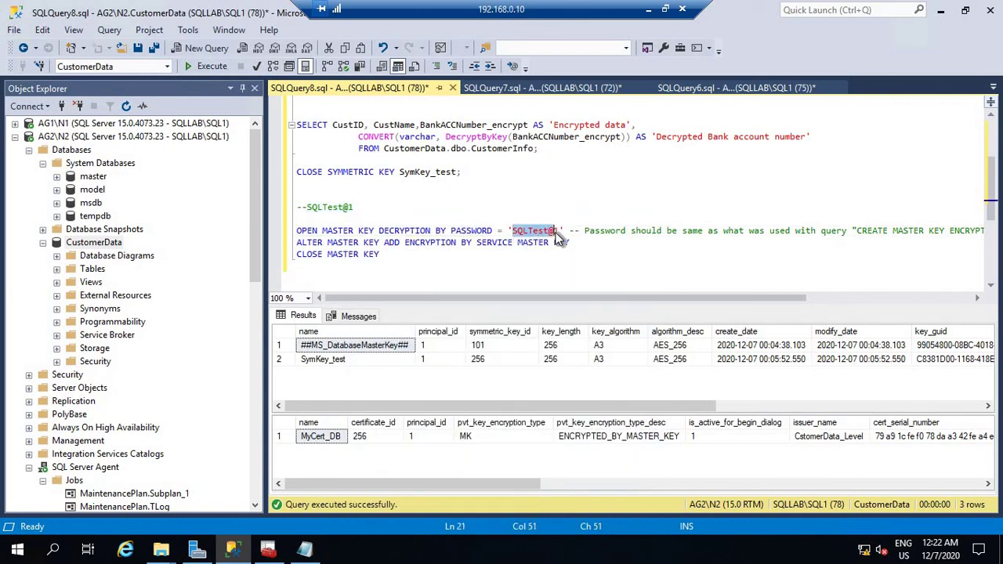
{"action": "right_click", "coordinate": [561, 237]}
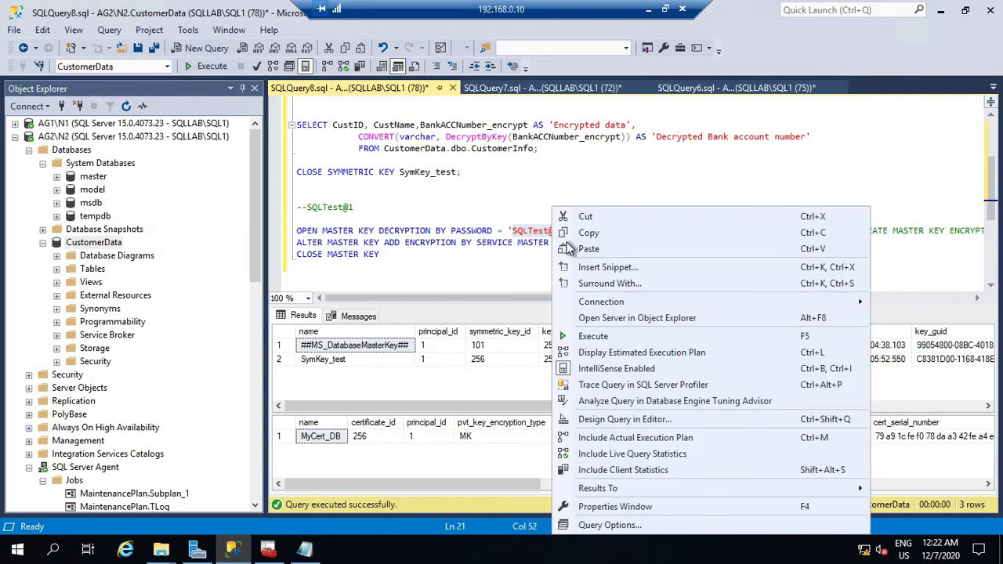
{"action": "left_click", "coordinate": [585, 247]}
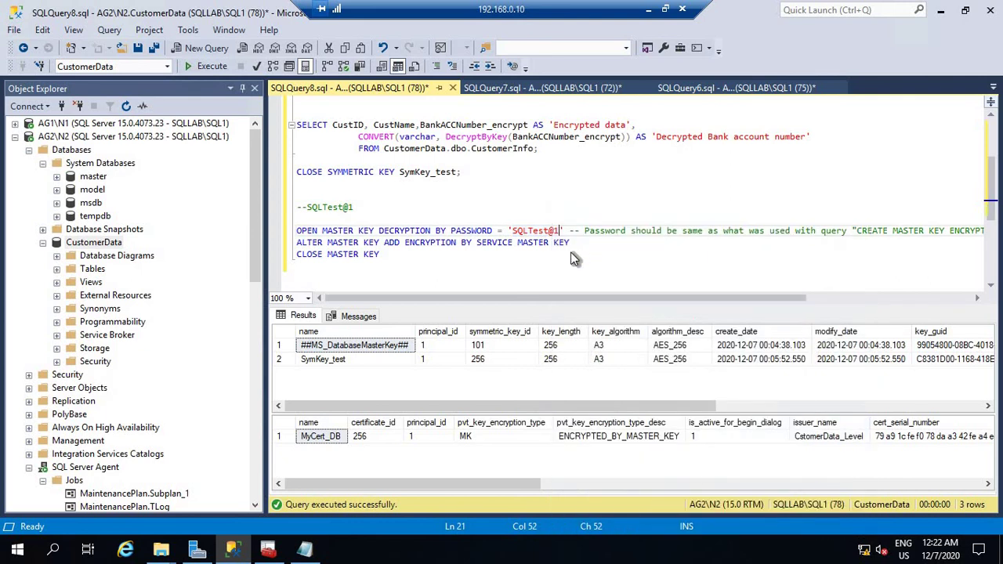
Run the three master key statements to add service master key encryption.
{"action": "left_click", "coordinate": [298, 231]}
{"action": "left_click", "coordinate": [423, 269], "text": "shift"}
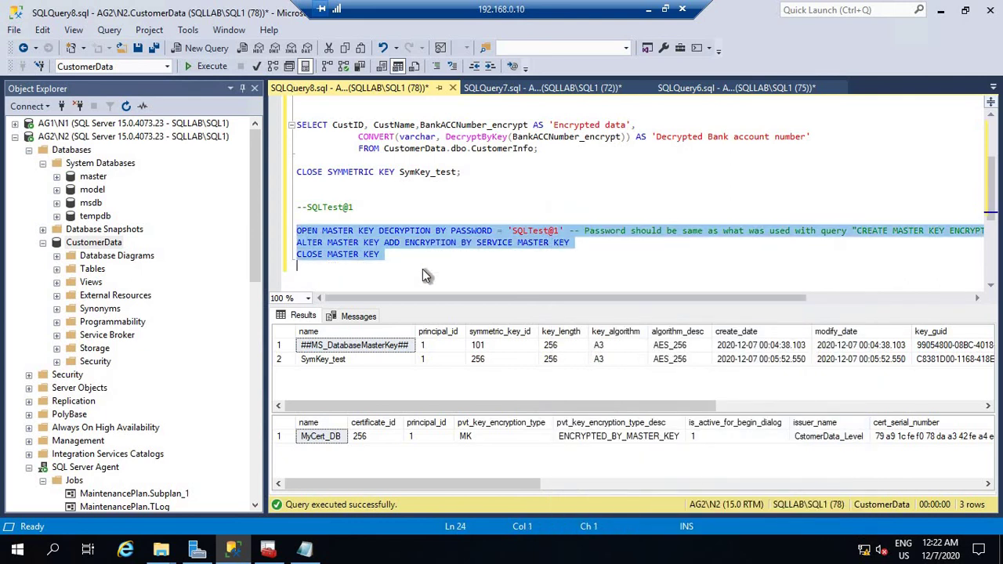
{"action": "left_click", "coordinate": [207, 67]}
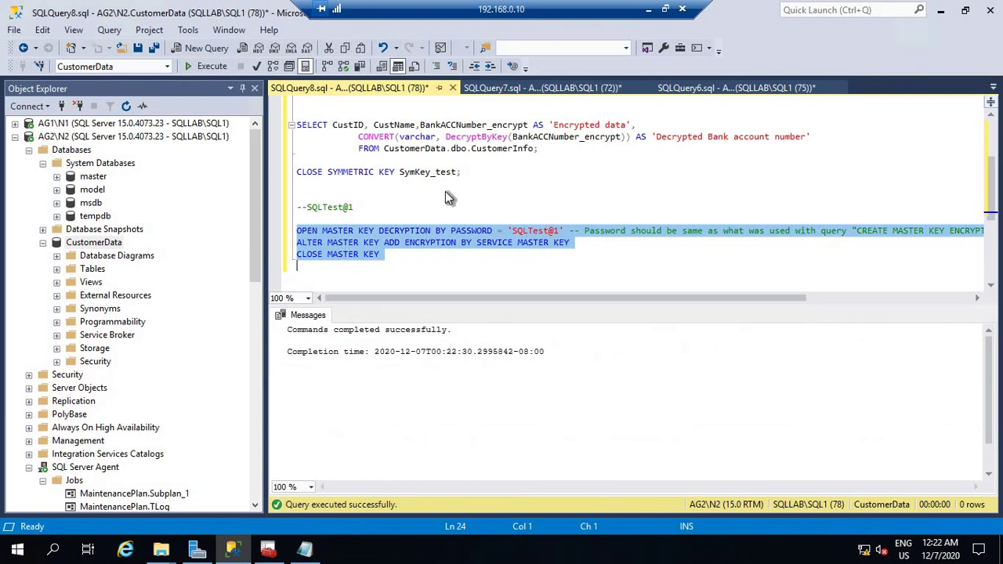
{"action": "left_click", "coordinate": [299, 183]}
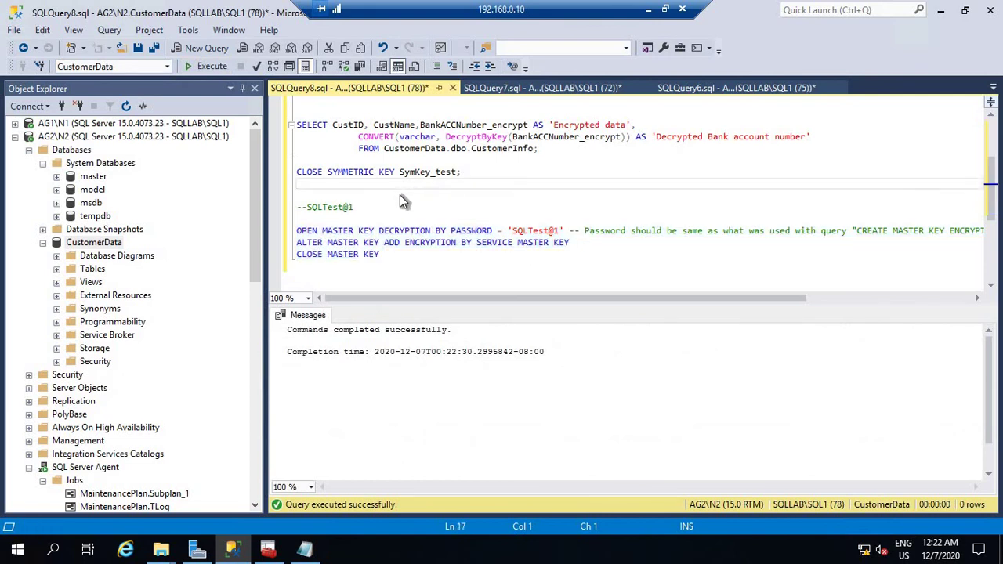
{"action": "scroll", "coordinate": [463, 204], "scroll_direction": "up", "scroll_amount": 1}
Run select * from CustomerInfo alone to list all customer rows.
{"action": "left_click_drag", "start_coordinate": [380, 225], "coordinate": [284, 106]}
{"action": "scroll", "coordinate": [512, 198], "scroll_direction": "up", "scroll_amount": 1}
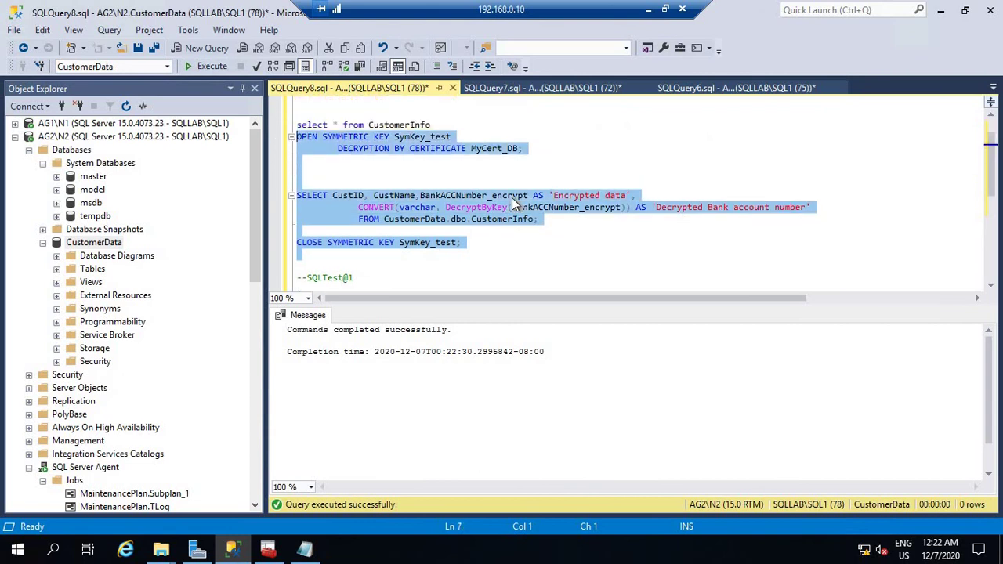
{"action": "left_click", "coordinate": [456, 127]}
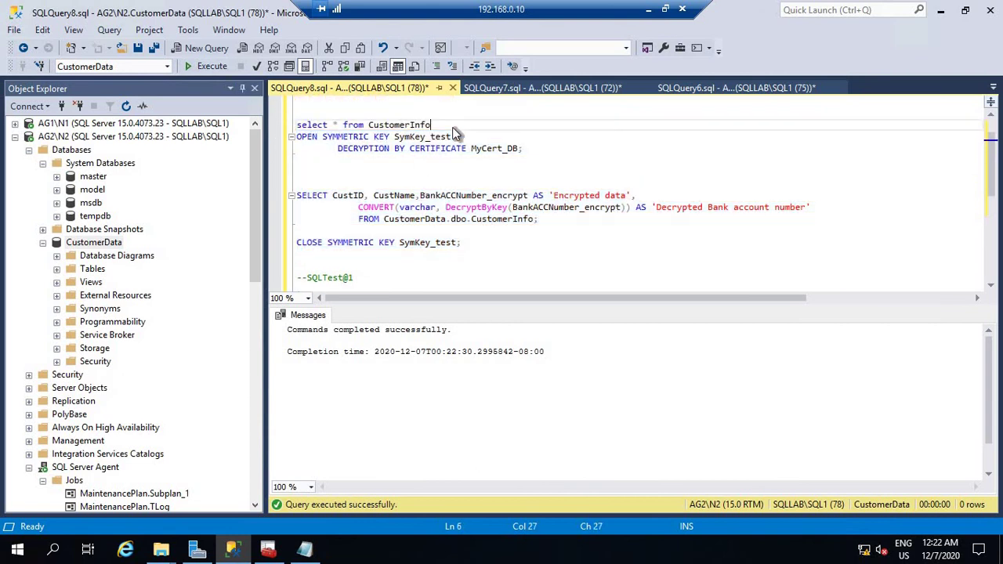
{"action": "left_click", "coordinate": [297, 127], "text": "shift"}
{"action": "left_click", "coordinate": [211, 67]}
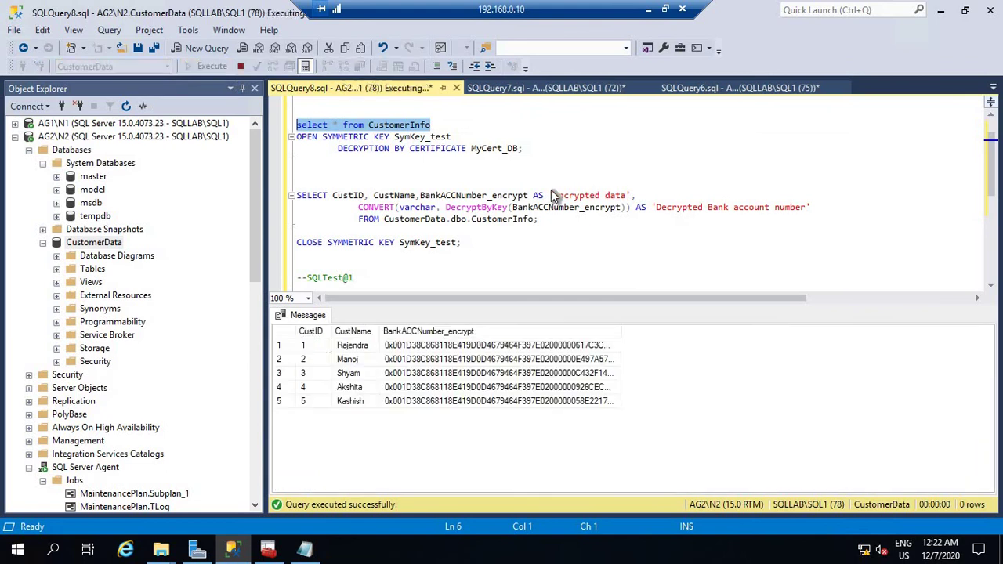
Run the OPEN…CLOSE SYMMETRIC KEY block, returning all 5 rows with decrypted bank account numbers.
{"action": "left_click", "coordinate": [298, 138]}
{"action": "left_click", "coordinate": [494, 240], "text": "shift"}
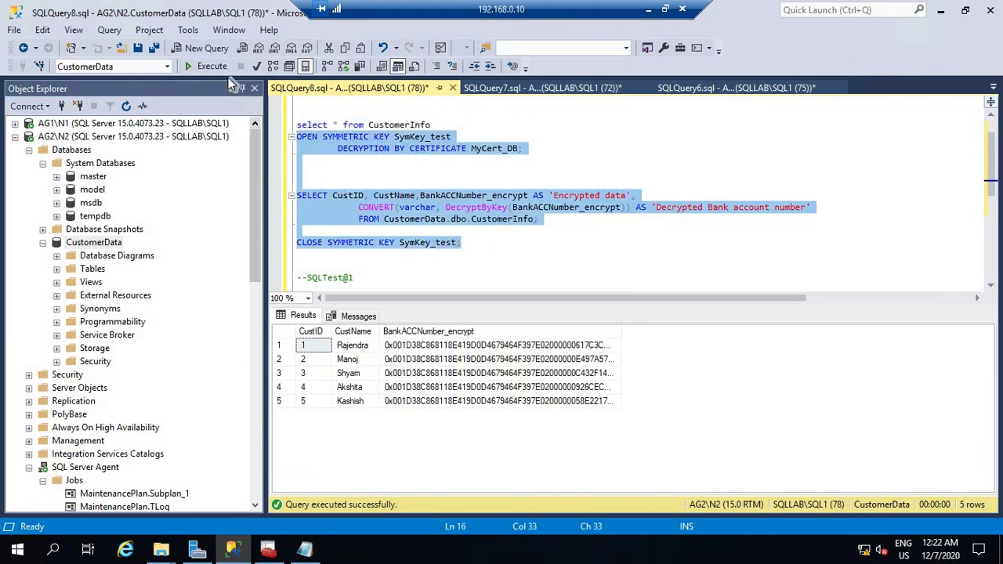
{"action": "key", "text": "F5"}
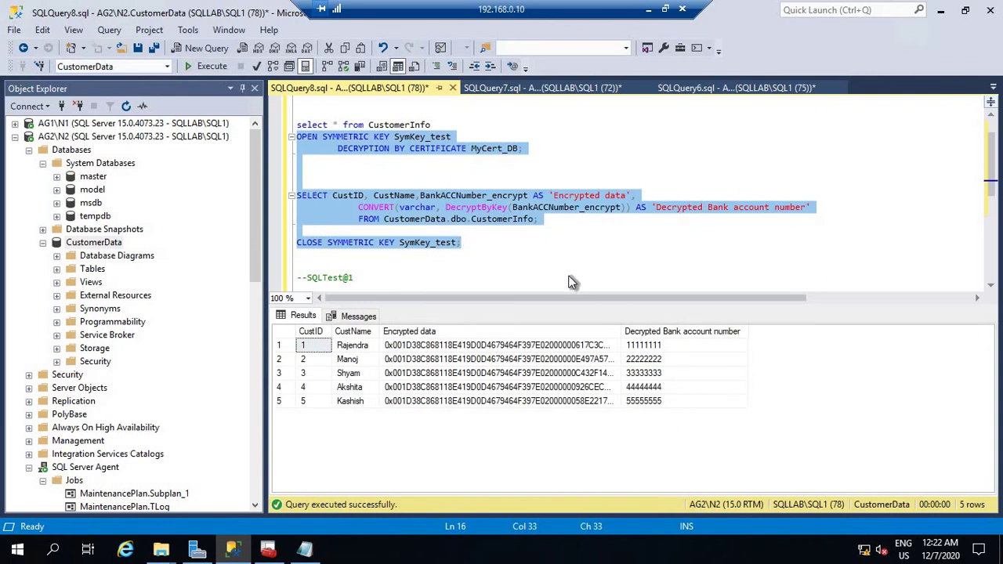
{"action": "left_click", "coordinate": [570, 280]}
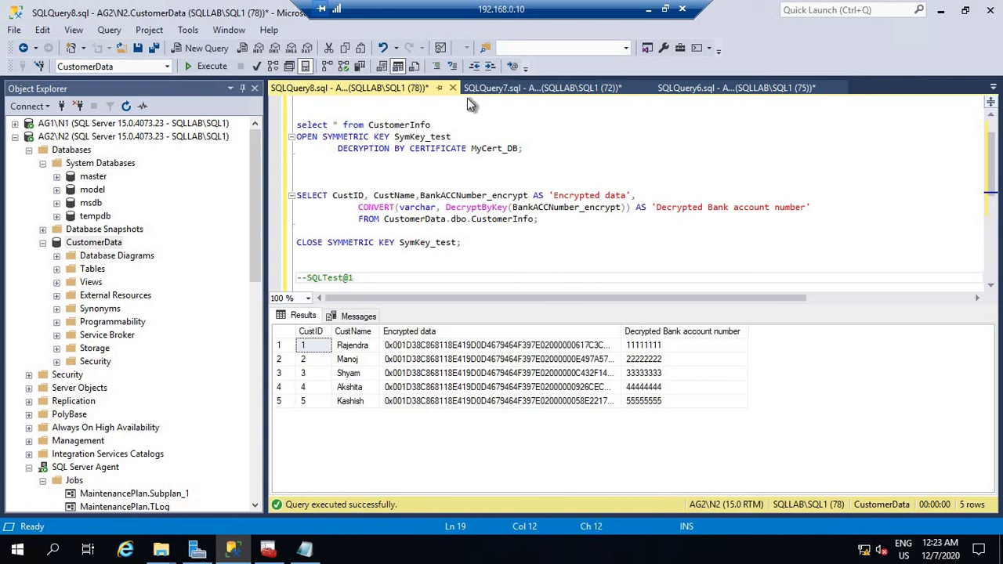
Check in CustomerData's Properties Options that Encryption Enabled is True, then cancel.
{"action": "right_click", "coordinate": [112, 245]}
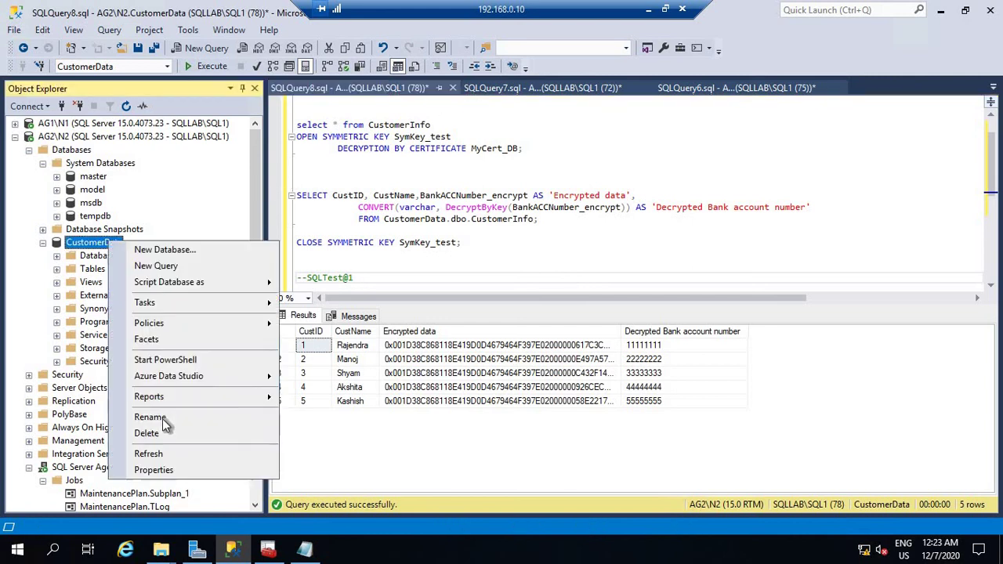
{"action": "left_click", "coordinate": [165, 471]}
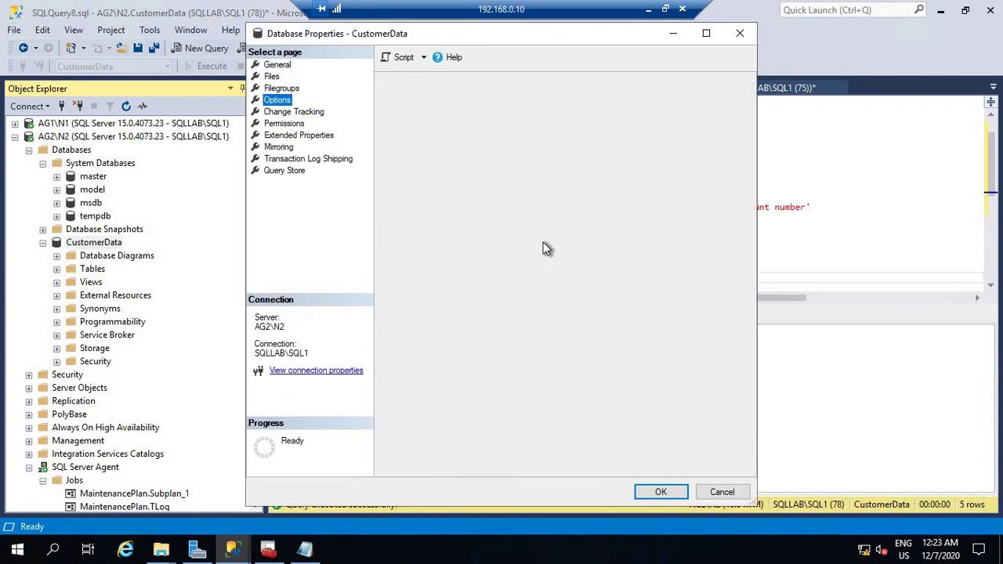
{"action": "left_click_drag", "start_coordinate": [735, 258], "coordinate": [741, 418]}
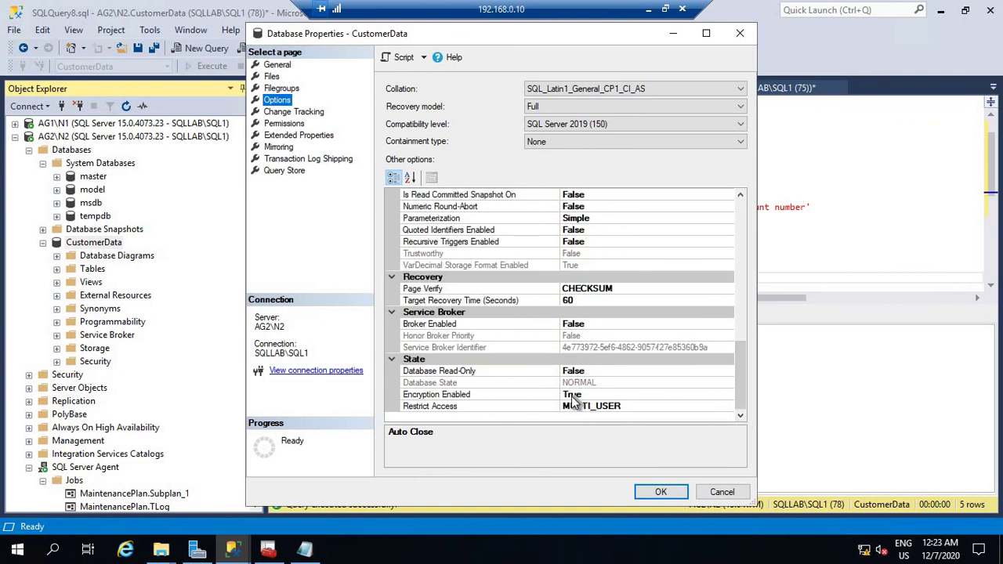
{"action": "left_click", "coordinate": [722, 492]}
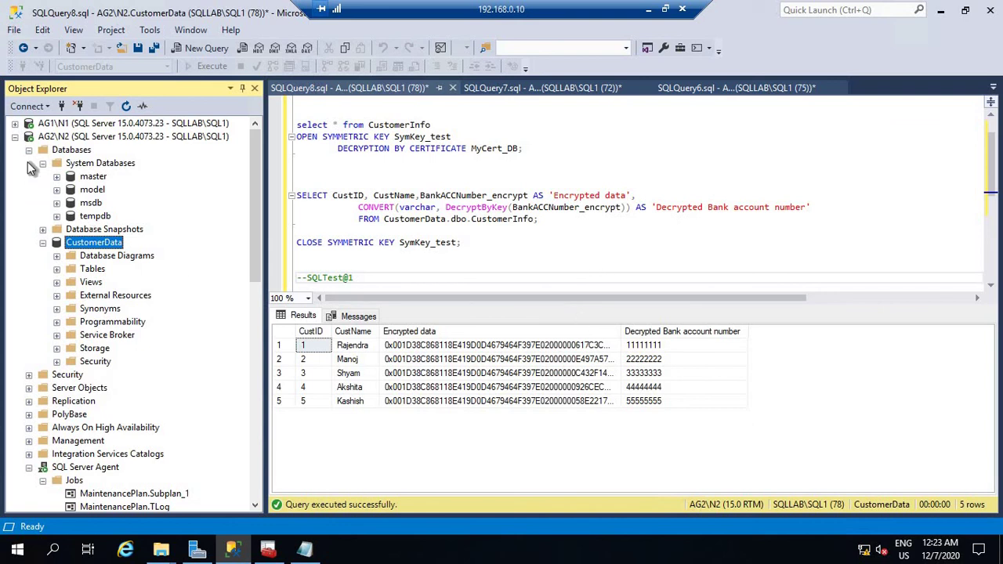
Minimize the remote session and bring up the screen recorder's finishing options.
{"action": "left_click", "coordinate": [649, 8]}
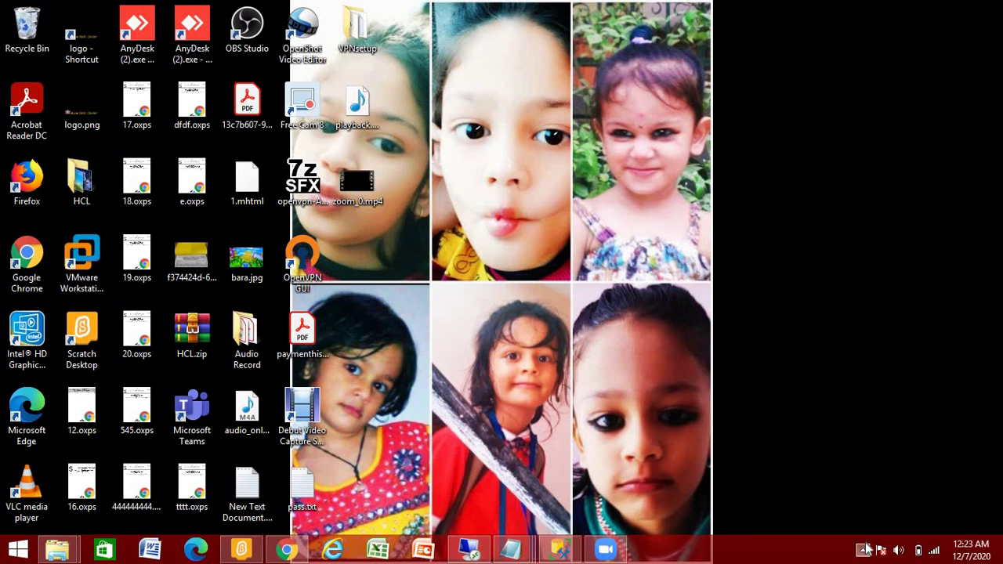
{"action": "left_click", "coordinate": [863, 551]}
{"action": "right_click", "coordinate": [830, 475]}
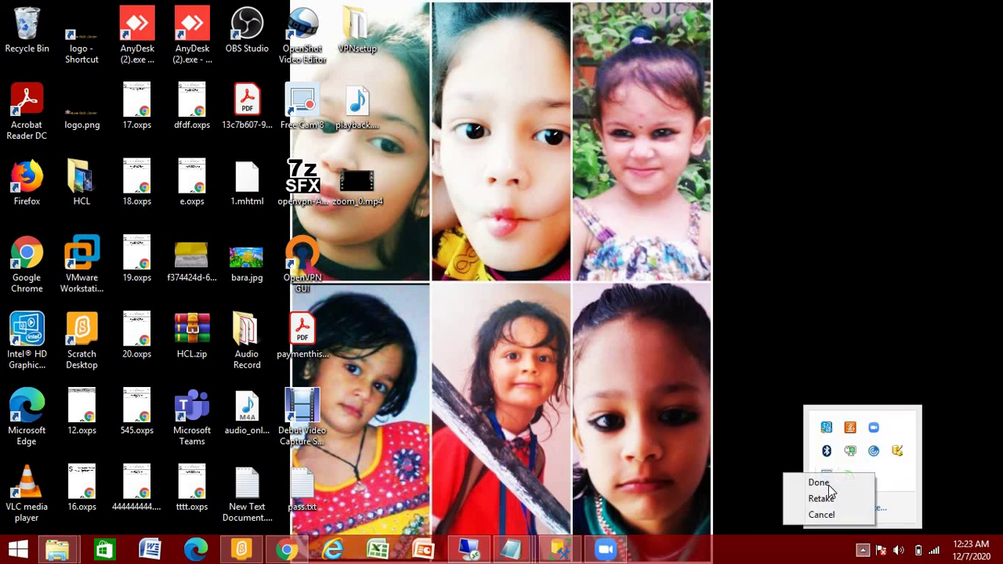